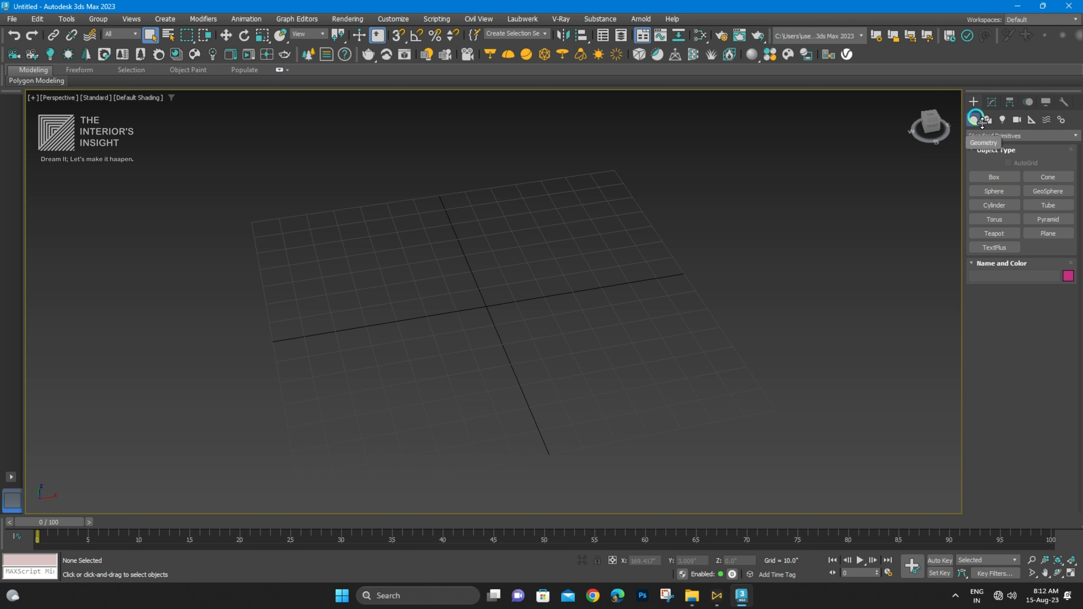
- Choose the Standard Primitives category for creating geometry
{"action": "left_click", "coordinate": [982, 121]}
{"action": "left_click", "coordinate": [1026, 137]}
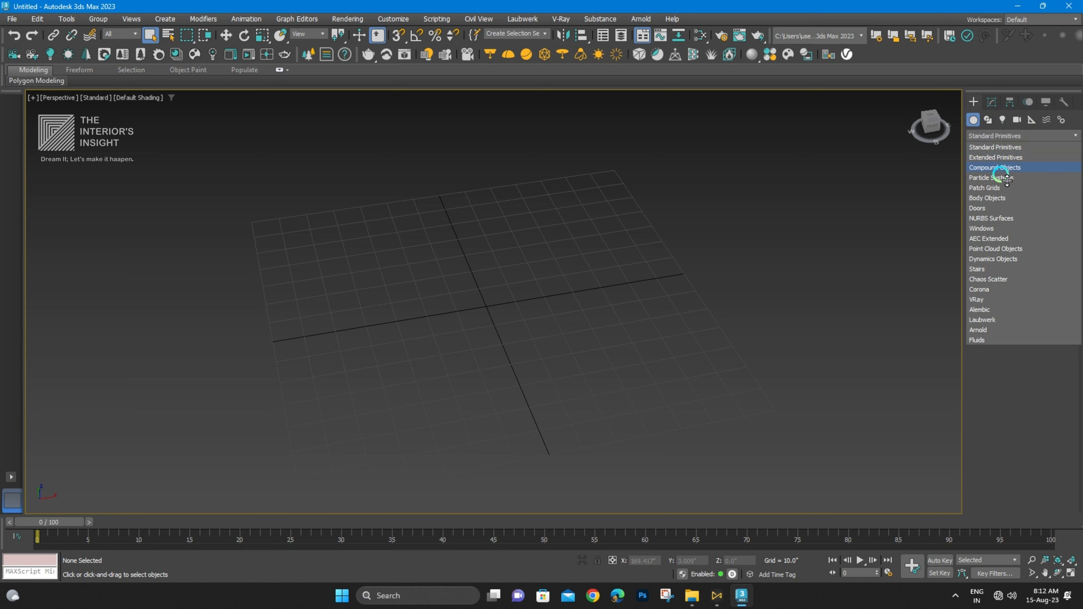
{"action": "left_click", "coordinate": [1007, 147]}
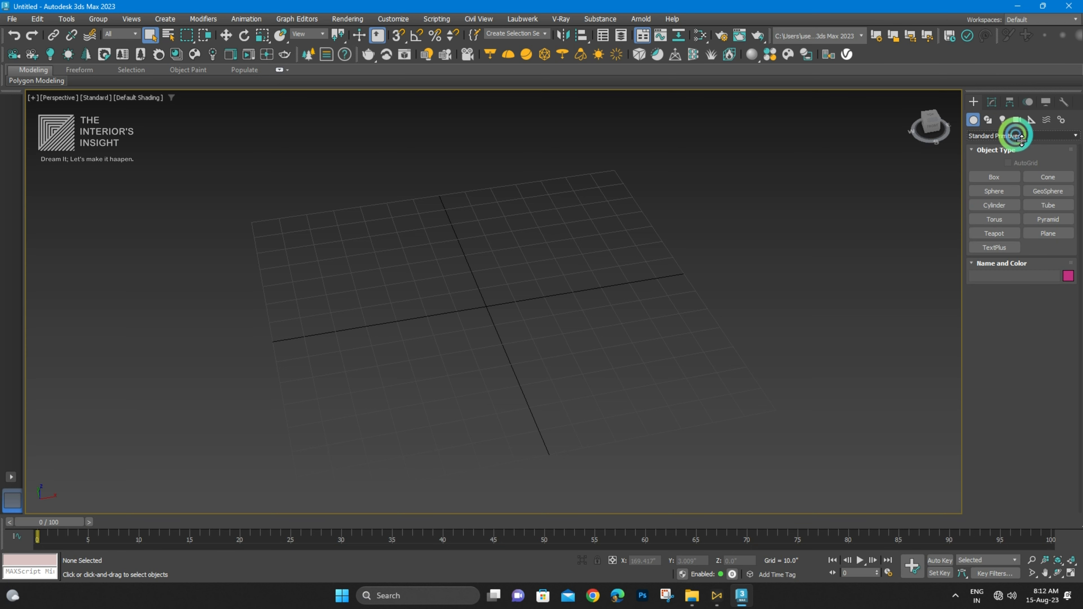
{"action": "middle_click_drag", "start_coordinate": [575, 238], "coordinate": [1080, 211], "text": "alt"}
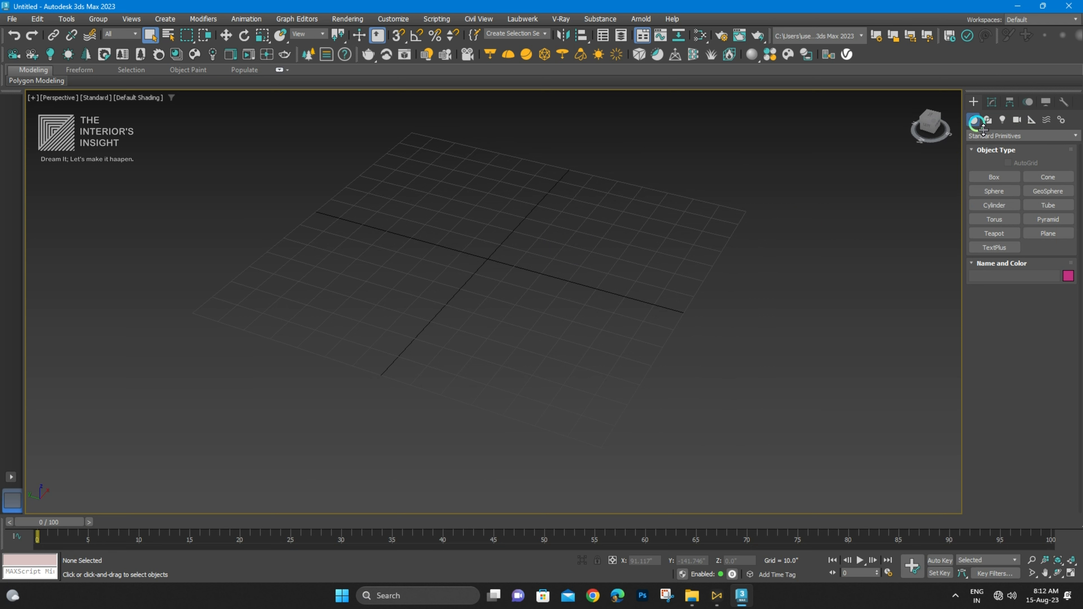
{"action": "middle_click_drag", "start_coordinate": [528, 212], "coordinate": [519, 271]}
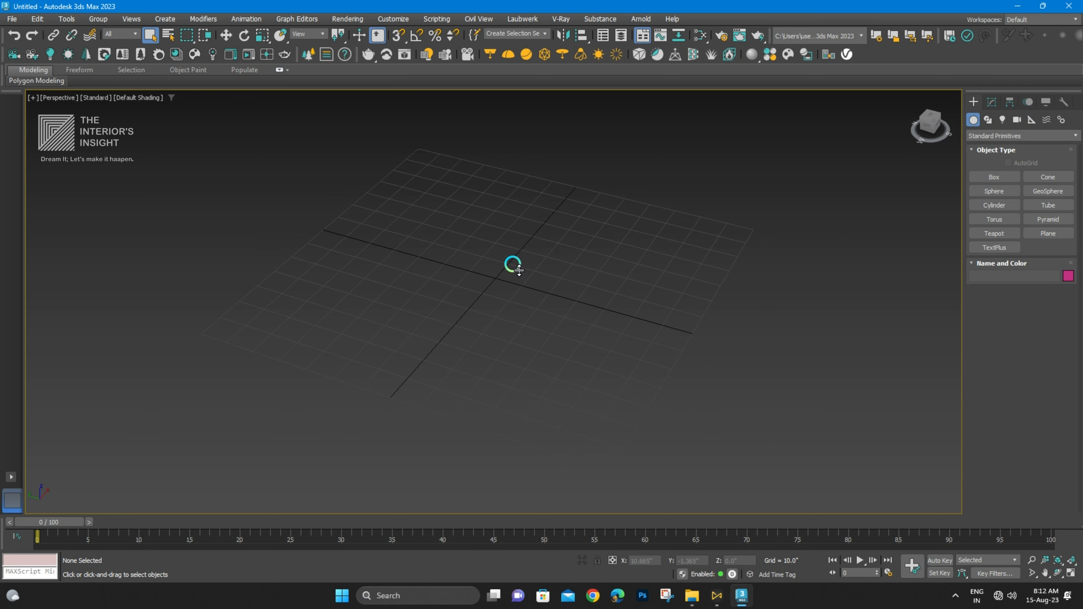
- Draw a trial box on the grid and delete it
{"action": "left_click", "coordinate": [993, 177]}
{"action": "middle_click_drag", "start_coordinate": [417, 262], "coordinate": [411, 318]}
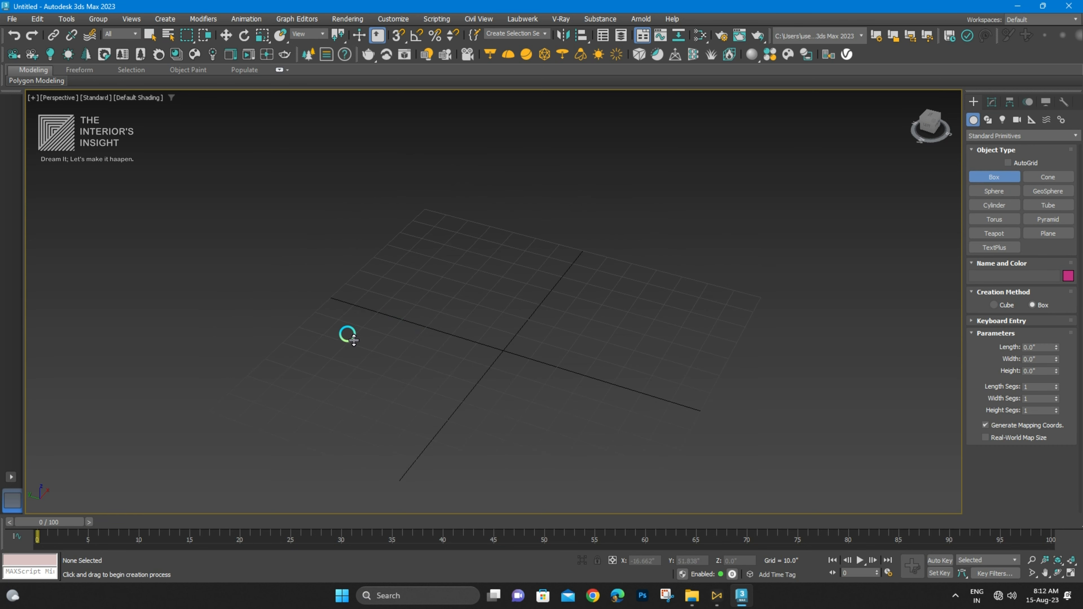
{"action": "left_click_drag", "start_coordinate": [340, 325], "coordinate": [598, 286]}
{"action": "left_click", "coordinate": [575, 130]}
{"action": "scroll", "coordinate": [487, 223], "scroll_direction": "down", "scroll_amount": 3}
{"action": "middle_click_drag", "start_coordinate": [520, 242], "coordinate": [399, 285], "text": "alt"}
{"action": "key", "text": "Delete"}
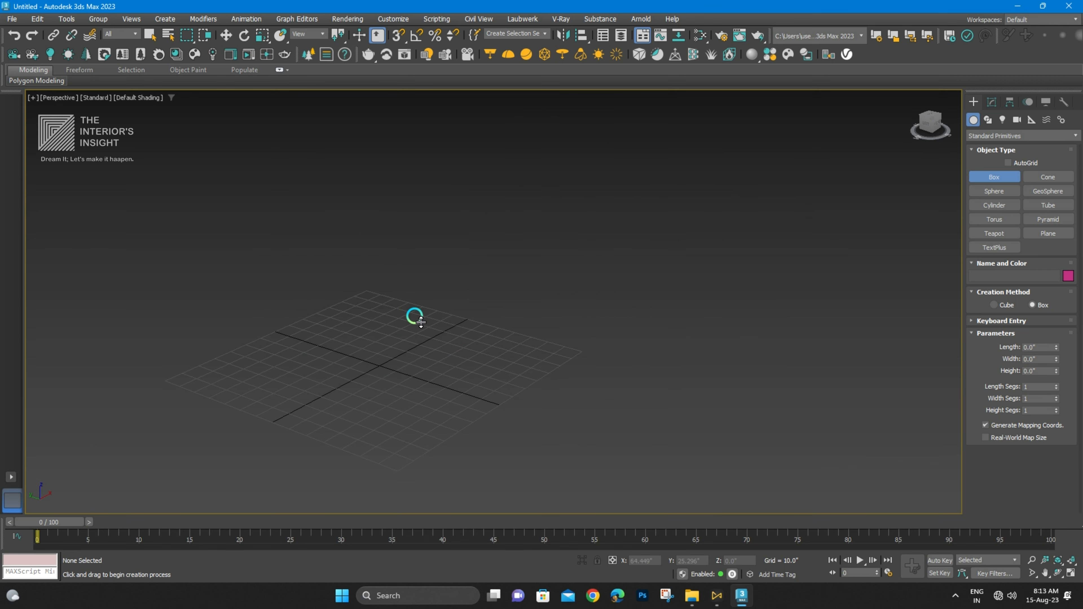
- Draw a sphere and a cylinder on the grid as trial shapes, removing each one
{"action": "left_click", "coordinate": [1011, 192]}
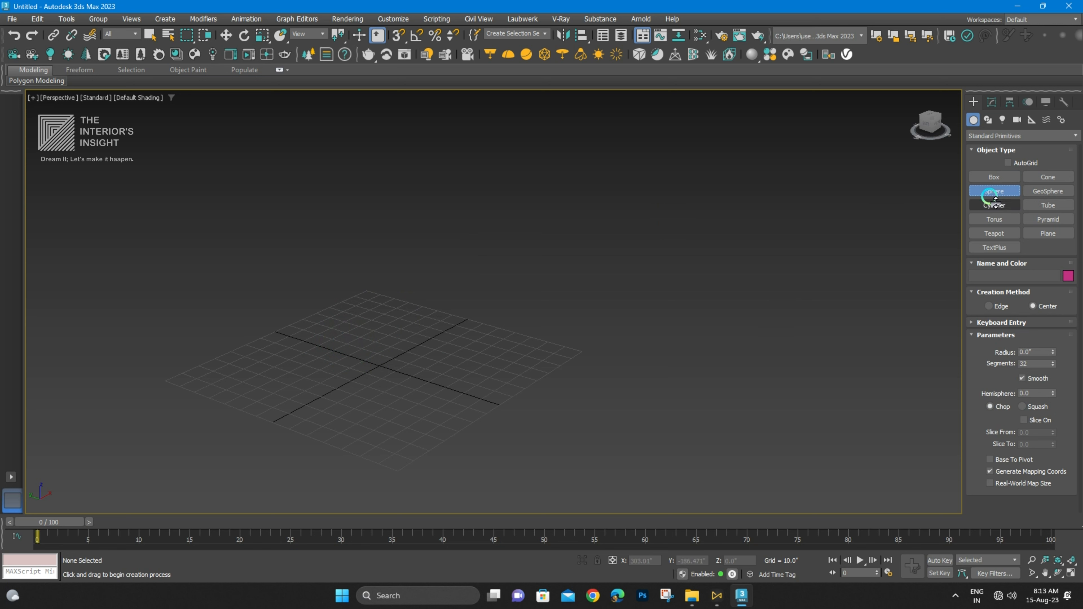
{"action": "left_click_drag", "start_coordinate": [334, 352], "coordinate": [363, 388]}
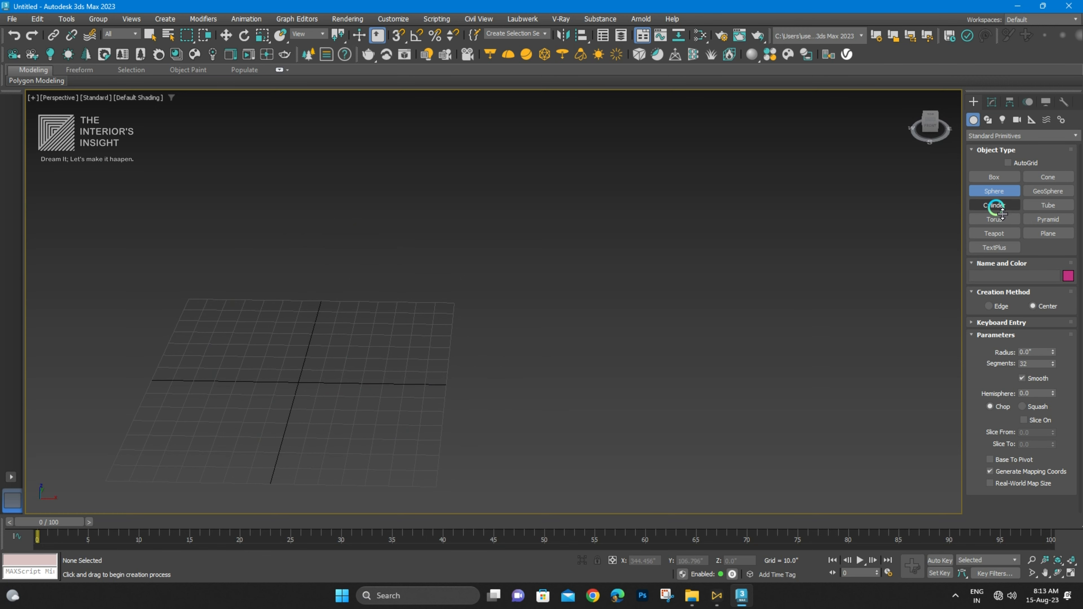
{"action": "left_click", "coordinate": [997, 207]}
{"action": "left_click_drag", "start_coordinate": [239, 397], "coordinate": [290, 390]}
{"action": "left_click", "coordinate": [269, 154]}
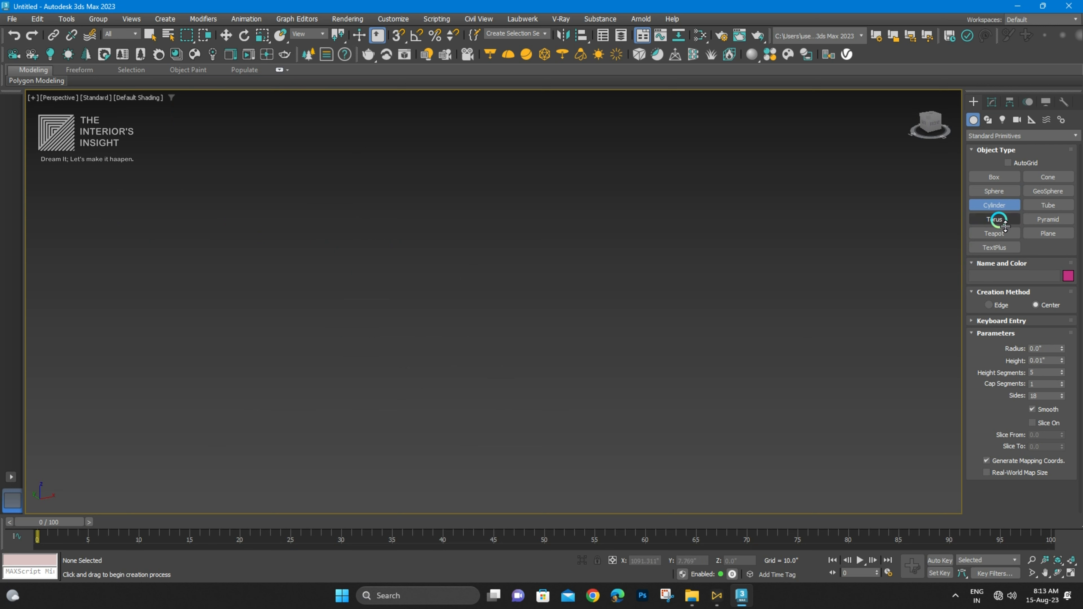
- Draw a trial torus on the grid and remove it
{"action": "left_click", "coordinate": [996, 219]}
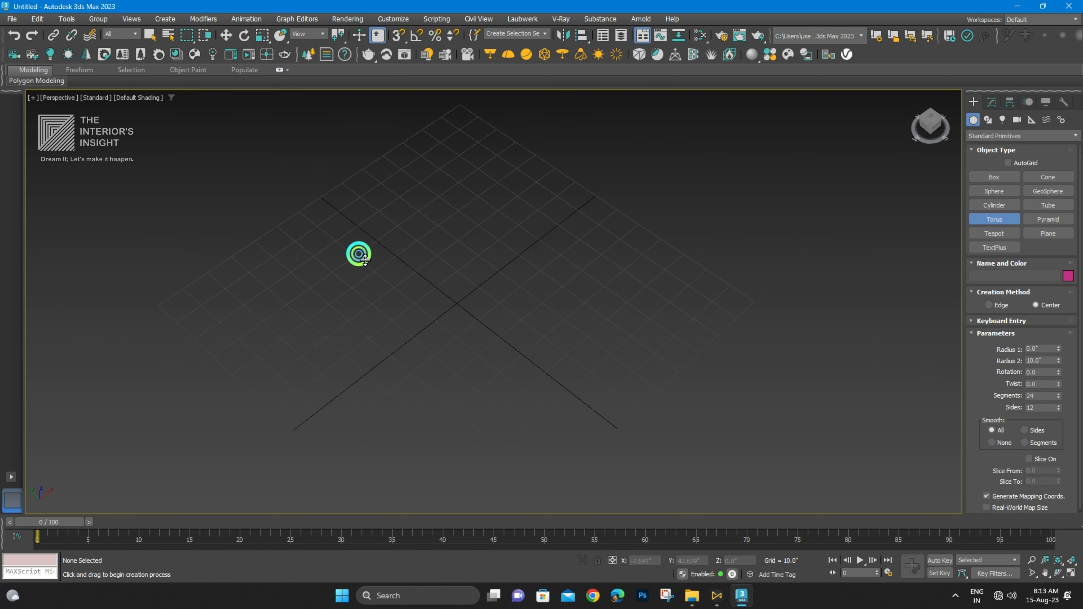
{"action": "left_click_drag", "start_coordinate": [359, 256], "coordinate": [445, 358]}
{"action": "left_click", "coordinate": [423, 273]}
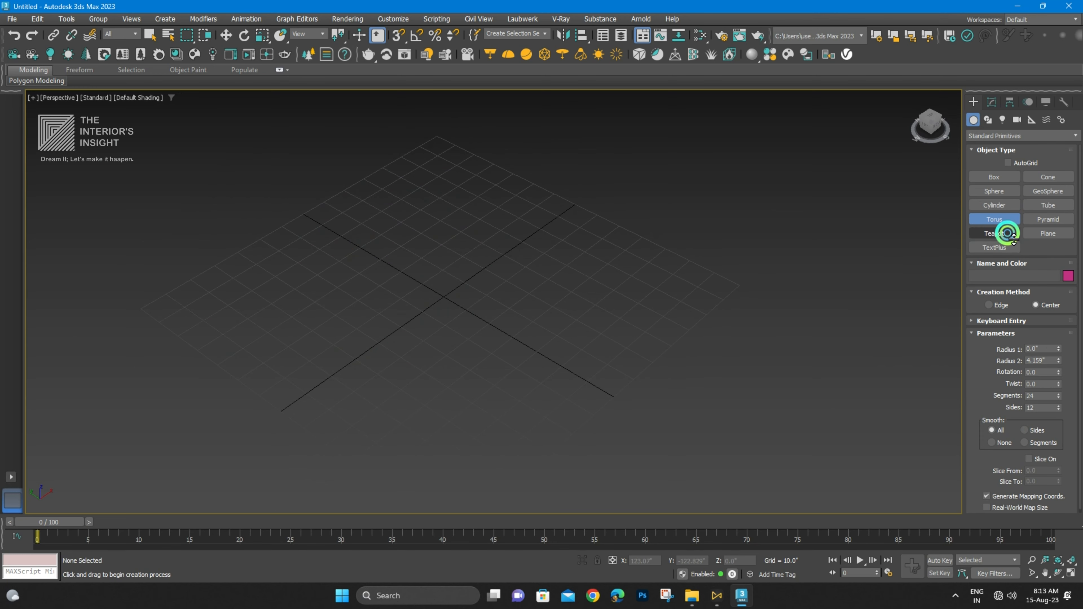
- Draw a trial teapot with a radius of about 42.6 inches on the grid and delete it
{"action": "left_click", "coordinate": [1009, 234]}
{"action": "left_click_drag", "start_coordinate": [329, 322], "coordinate": [397, 327]}
{"action": "scroll", "coordinate": [396, 327], "scroll_direction": "down", "scroll_amount": 4}
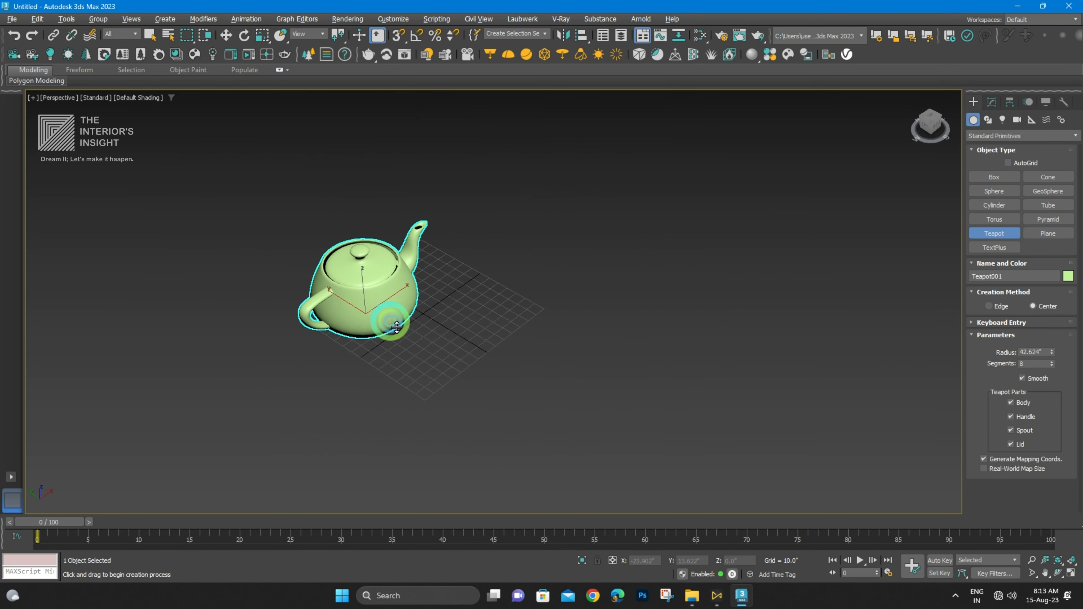
{"action": "middle_click_drag", "start_coordinate": [397, 327], "coordinate": [455, 281], "text": "alt"}
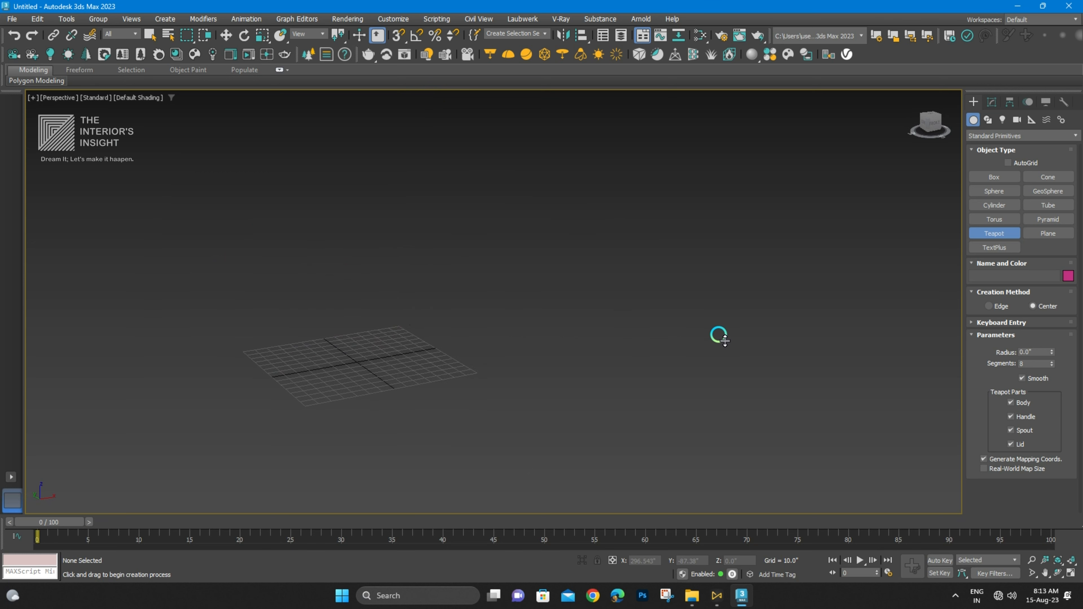
- Draw a TextPlus object with a region about 72 inches long and 121.5 inches wide, and delete it
{"action": "left_click", "coordinate": [1008, 249]}
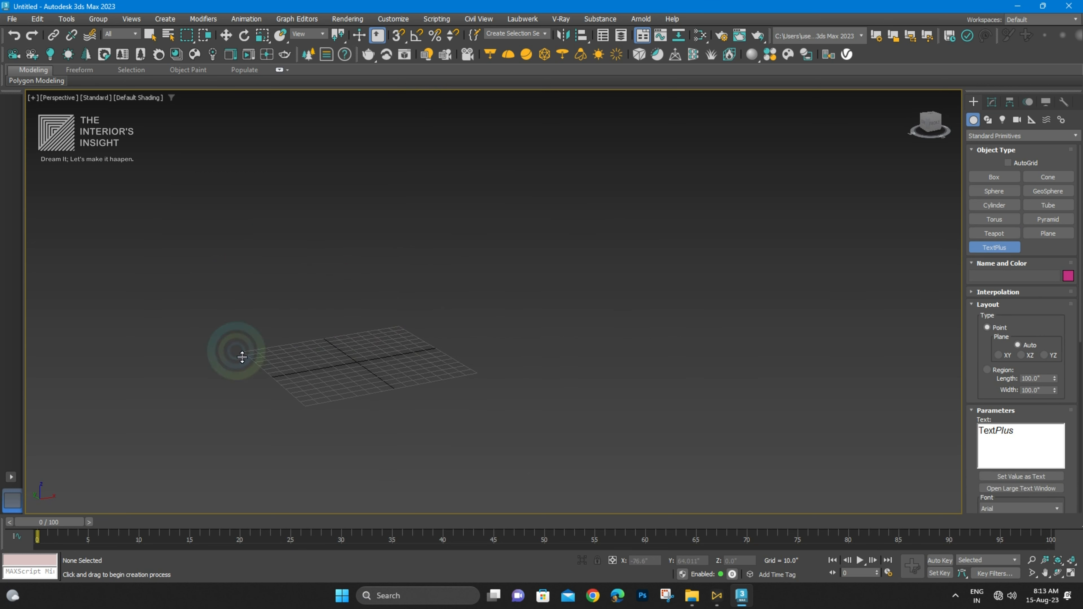
{"action": "left_click_drag", "start_coordinate": [234, 354], "coordinate": [472, 350]}
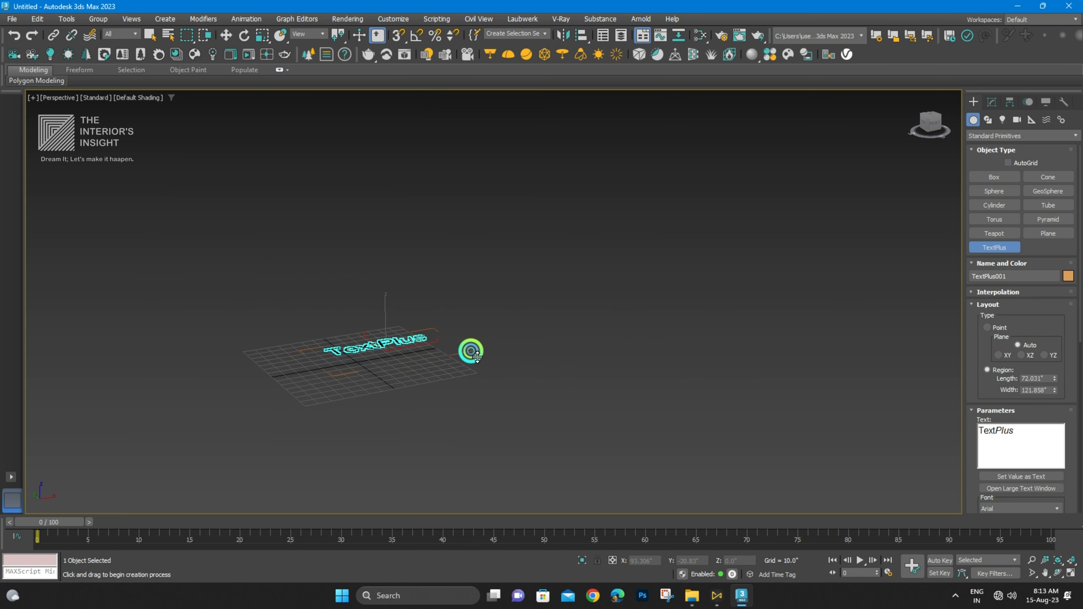
{"action": "scroll", "coordinate": [370, 344], "scroll_direction": "up", "scroll_amount": 4}
{"action": "middle_click_drag", "start_coordinate": [369, 340], "coordinate": [382, 371], "text": "alt"}
{"action": "scroll", "coordinate": [402, 344], "scroll_direction": "up", "scroll_amount": 4}
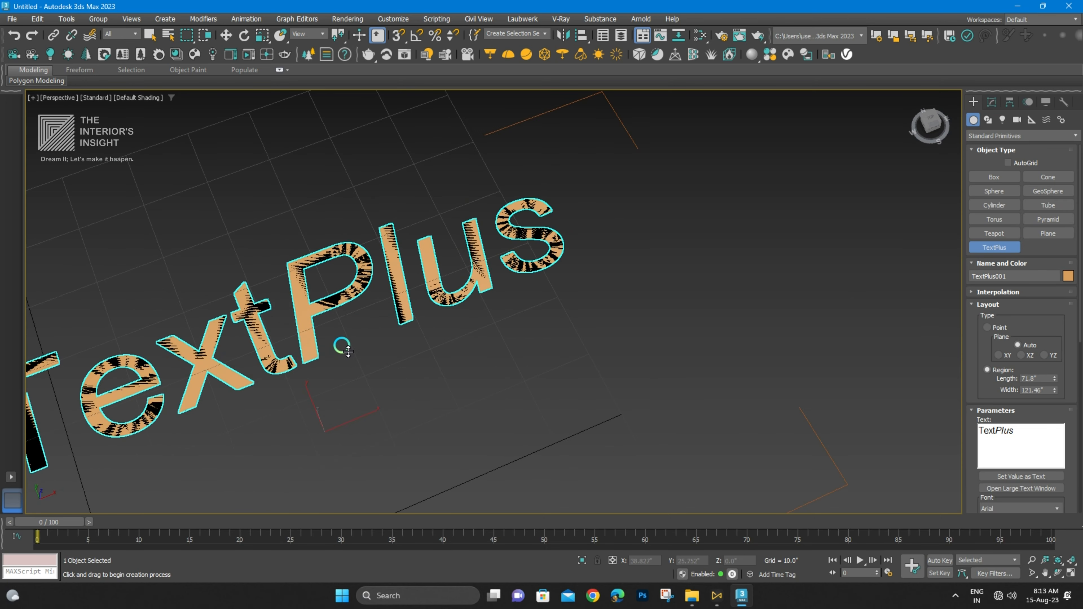
{"action": "scroll", "coordinate": [394, 306], "scroll_direction": "down", "scroll_amount": 2}
{"action": "scroll", "coordinate": [393, 304], "scroll_direction": "down", "scroll_amount": 3}
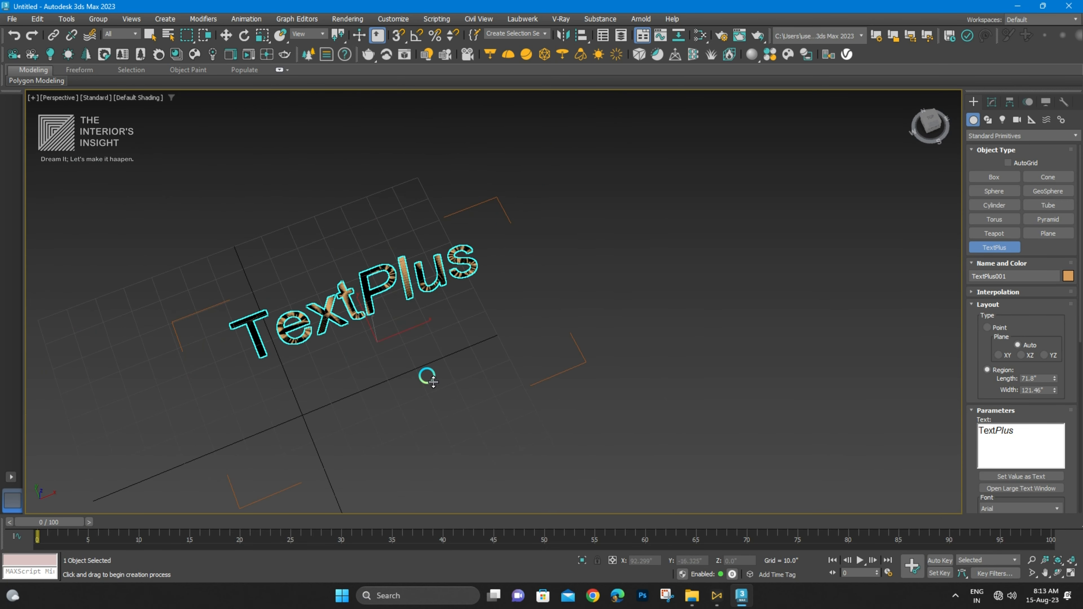
{"action": "middle_click_drag", "start_coordinate": [306, 381], "coordinate": [294, 428]}
{"action": "key", "text": "Delete"}
- Draw a truncated cone about 28.9 inches high with radii of about 33.7 and 18.3 inches, and delete it
{"action": "left_click", "coordinate": [1048, 176]}
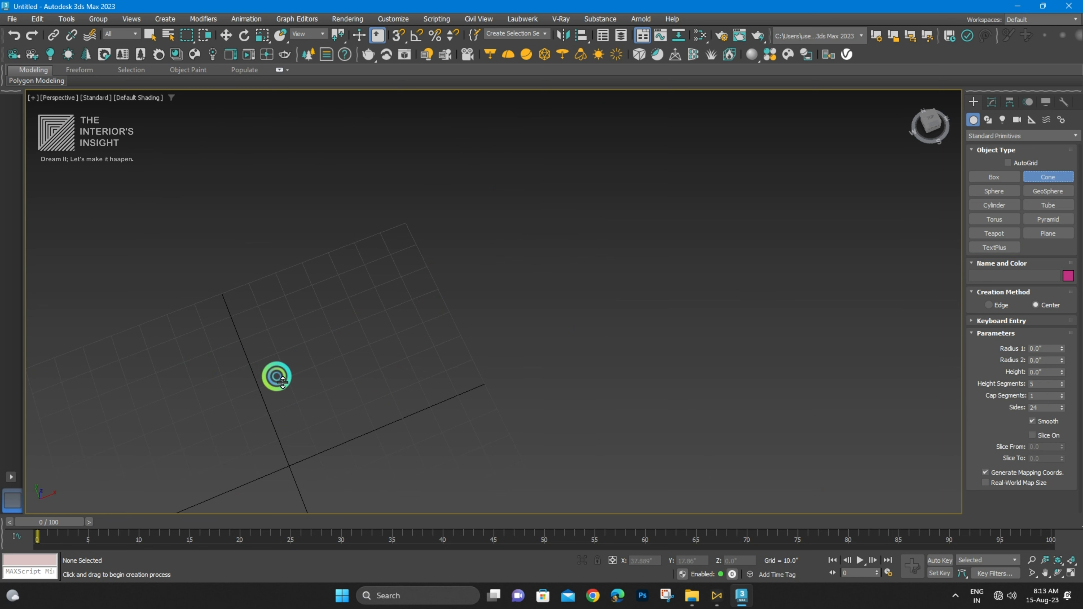
{"action": "left_click", "coordinate": [221, 325]}
{"action": "left_click_drag", "start_coordinate": [222, 325], "coordinate": [278, 375]}
{"action": "left_click", "coordinate": [261, 309]}
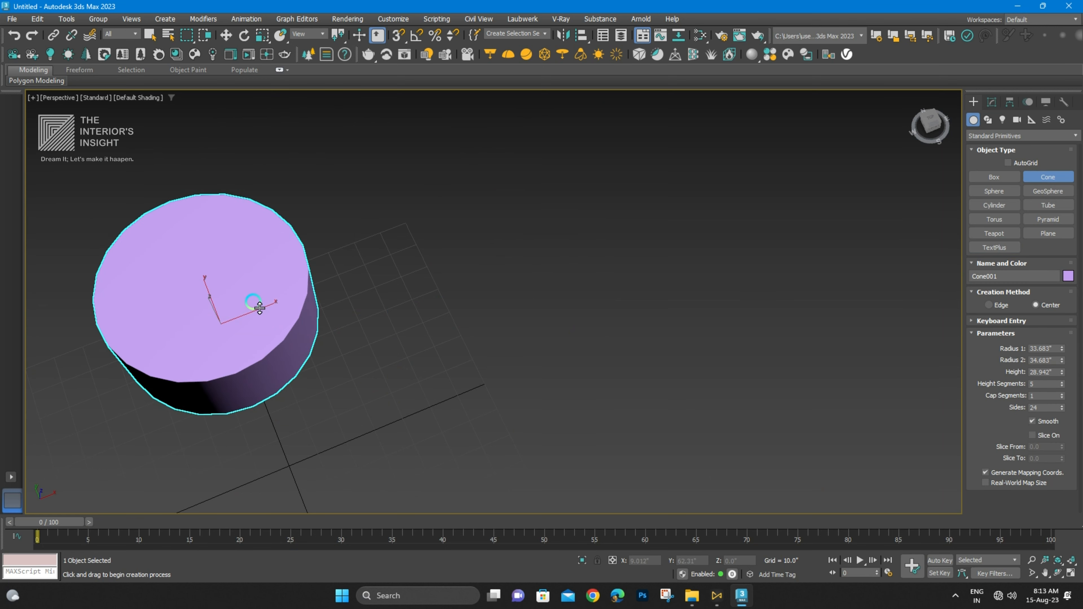
{"action": "left_click", "coordinate": [263, 327]}
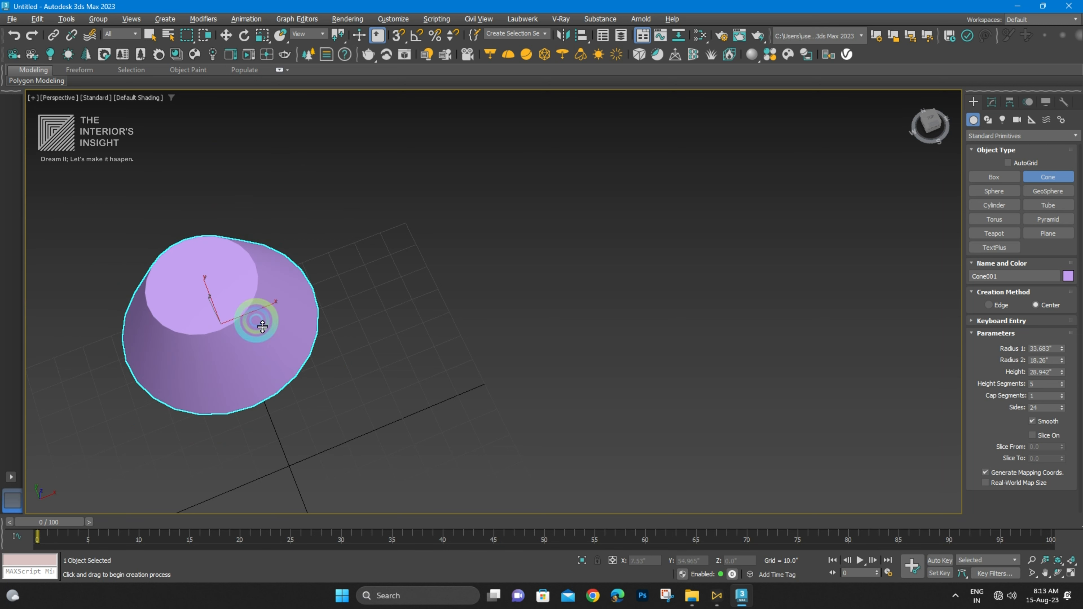
{"action": "middle_click_drag", "start_coordinate": [263, 327], "coordinate": [295, 290], "text": "alt"}
{"action": "middle_click_drag", "start_coordinate": [295, 291], "coordinate": [333, 276]}
{"action": "key", "text": "Delete"}
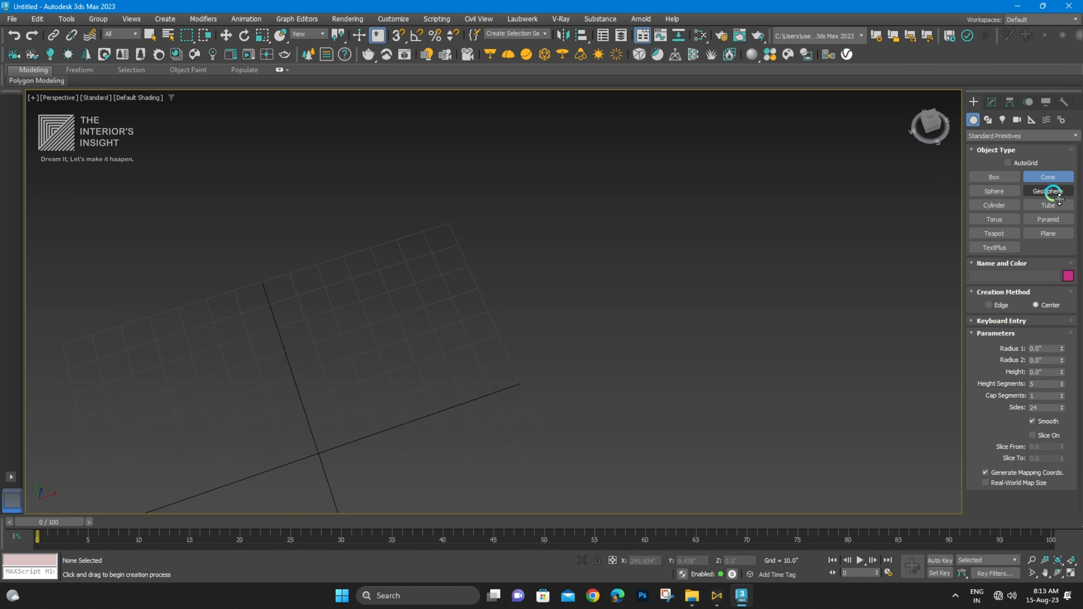
- Draw a trial GeoSphere with a radius of about 25.8 inches and delete it
{"action": "left_click", "coordinate": [1053, 192]}
{"action": "left_click_drag", "start_coordinate": [259, 304], "coordinate": [300, 351]}
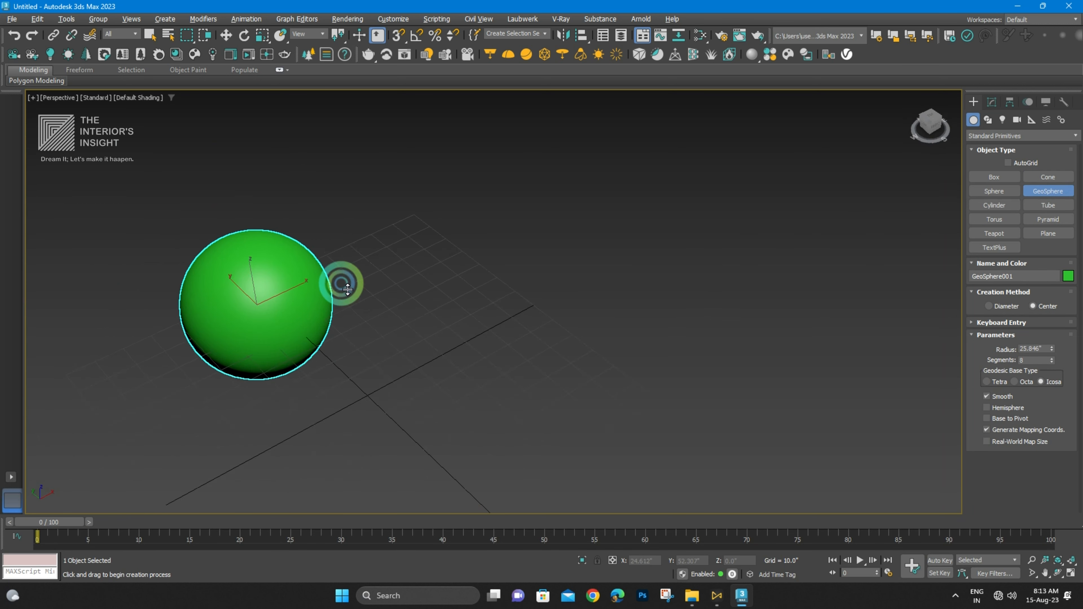
{"action": "middle_click_drag", "start_coordinate": [348, 290], "coordinate": [341, 304], "text": "alt"}
{"action": "key", "text": "Delete"}
- Draw a trial tube with radii of about 29.6 and 15.4 inches and remove it
{"action": "left_click", "coordinate": [1048, 205]}
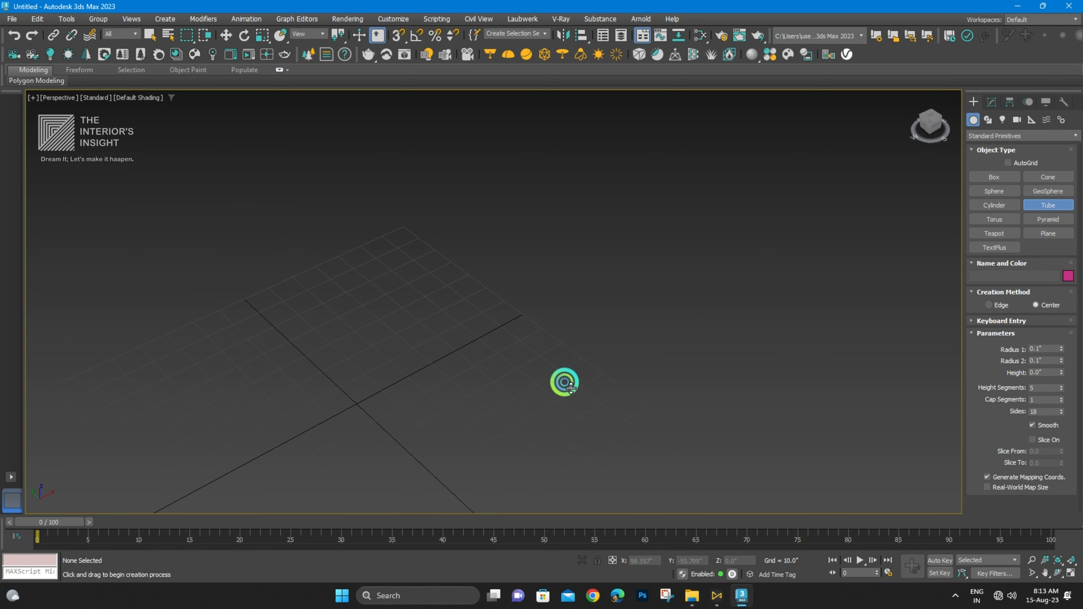
{"action": "left_click_drag", "start_coordinate": [277, 330], "coordinate": [307, 380]}
{"action": "left_click", "coordinate": [313, 341]}
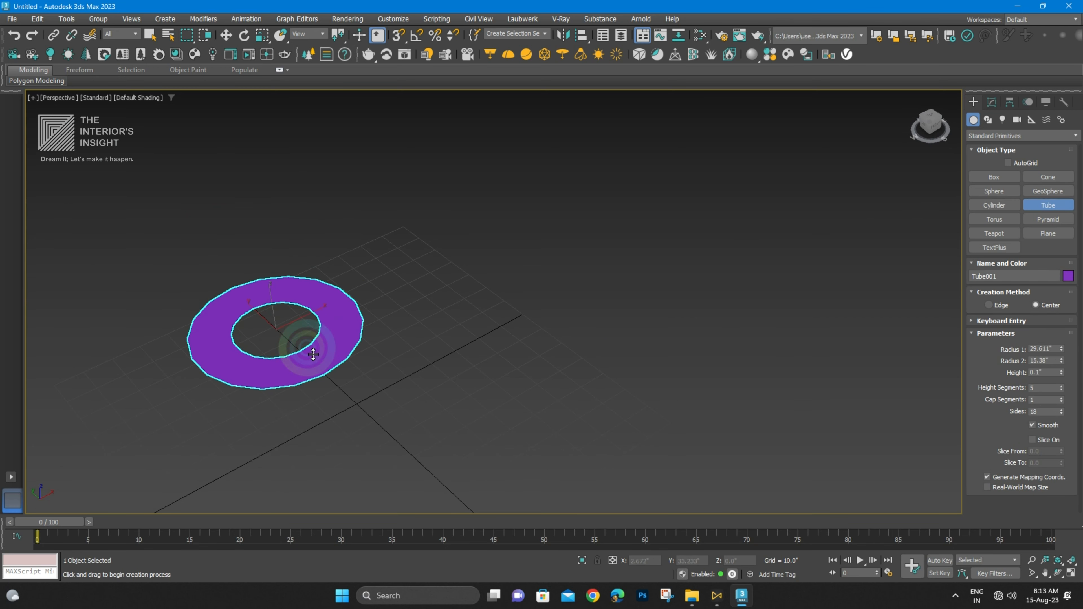
{"action": "right_click", "coordinate": [388, 333]}
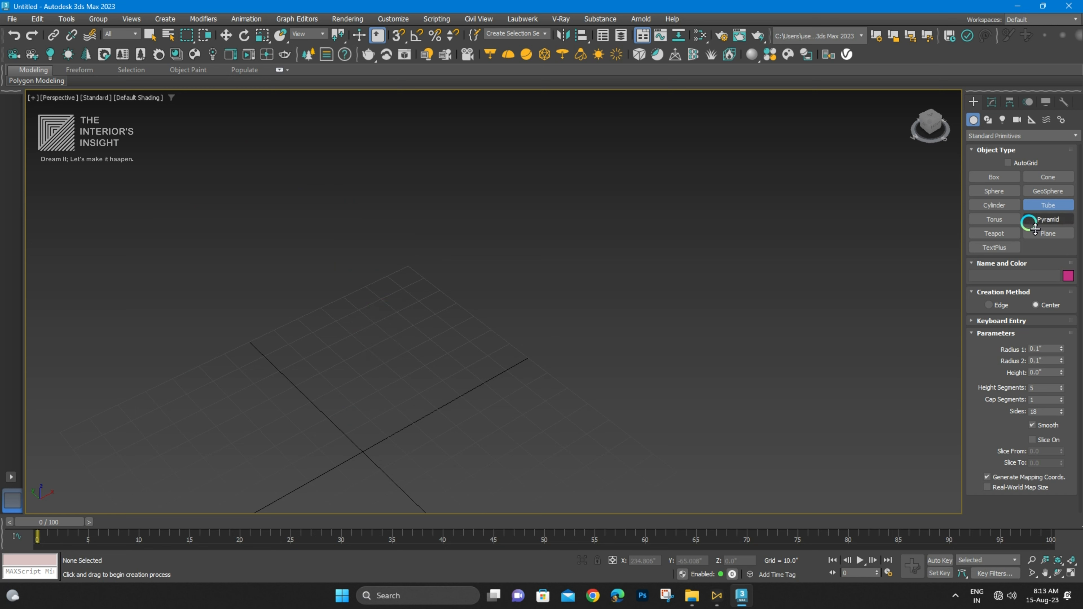
- Draw a trial pyramid about 35.4 inches wide, 47.7 inches deep and 49.8 inches high, and remove it
{"action": "left_click", "coordinate": [1048, 219]}
{"action": "left_click_drag", "start_coordinate": [184, 358], "coordinate": [337, 340]}
{"action": "left_click", "coordinate": [298, 212]}
{"action": "mouse_move", "coordinate": [240, 299]}
{"action": "middle_mouse_down", "text": "alt"}
{"action": "mouse_move", "coordinate": [308, 269]}
{"action": "mouse_move", "coordinate": [257, 296]}
{"action": "middle_mouse_up", "text": "alt"}
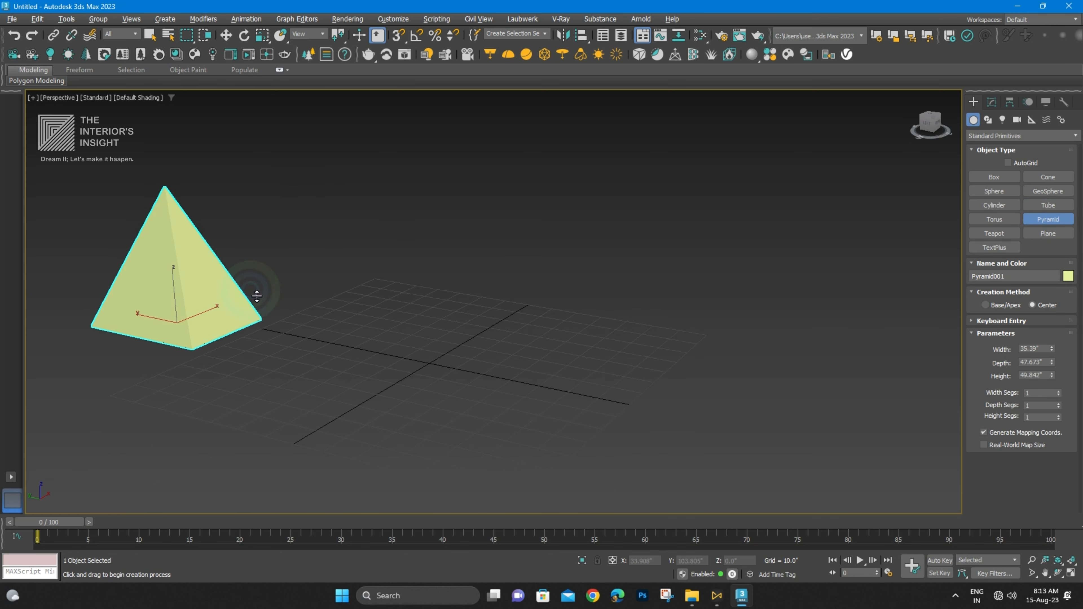
{"action": "right_click", "coordinate": [427, 323]}
- Draw a plane about 191.4 inches long and 216.5 inches wide beyond the grid's edges, and delete it
{"action": "left_click", "coordinate": [1058, 235]}
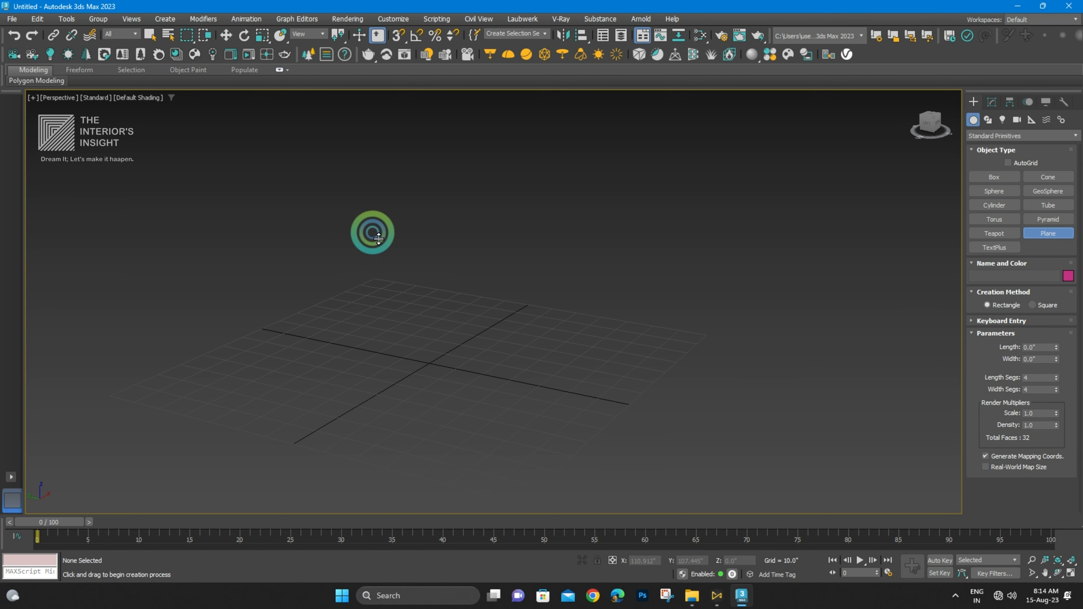
{"action": "left_click_drag", "start_coordinate": [369, 239], "coordinate": [518, 527]}
{"action": "middle_click_drag", "start_coordinate": [512, 366], "coordinate": [614, 315]}
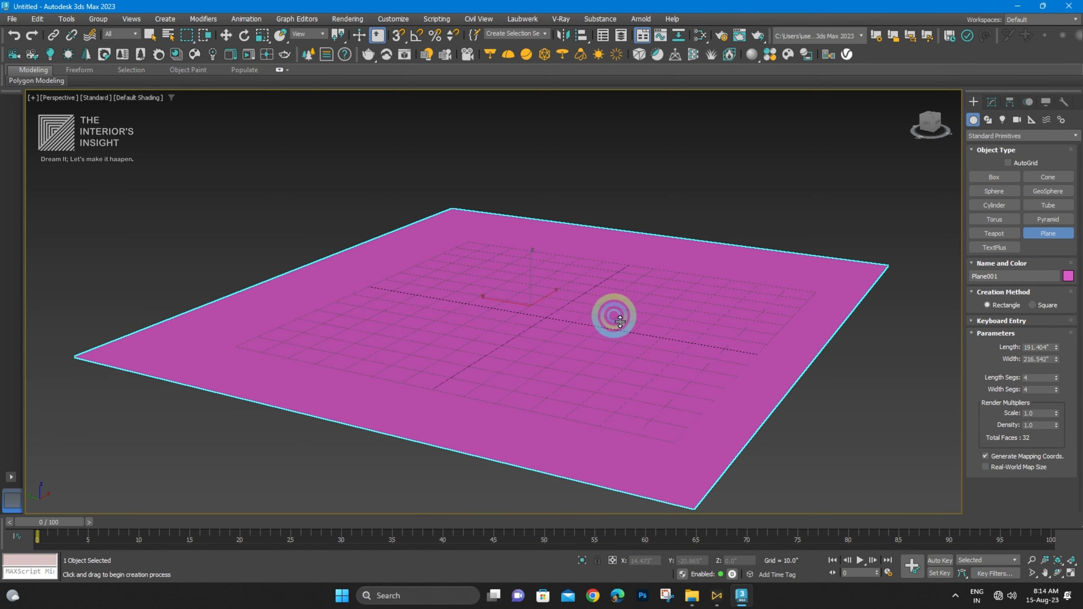
{"action": "scroll", "coordinate": [539, 297], "scroll_direction": "down", "scroll_amount": 3}
{"action": "middle_click_drag", "start_coordinate": [539, 298], "coordinate": [597, 305], "text": "alt"}
{"action": "scroll", "coordinate": [532, 295], "scroll_direction": "up", "scroll_amount": 3}
{"action": "right_click", "coordinate": [598, 306]}
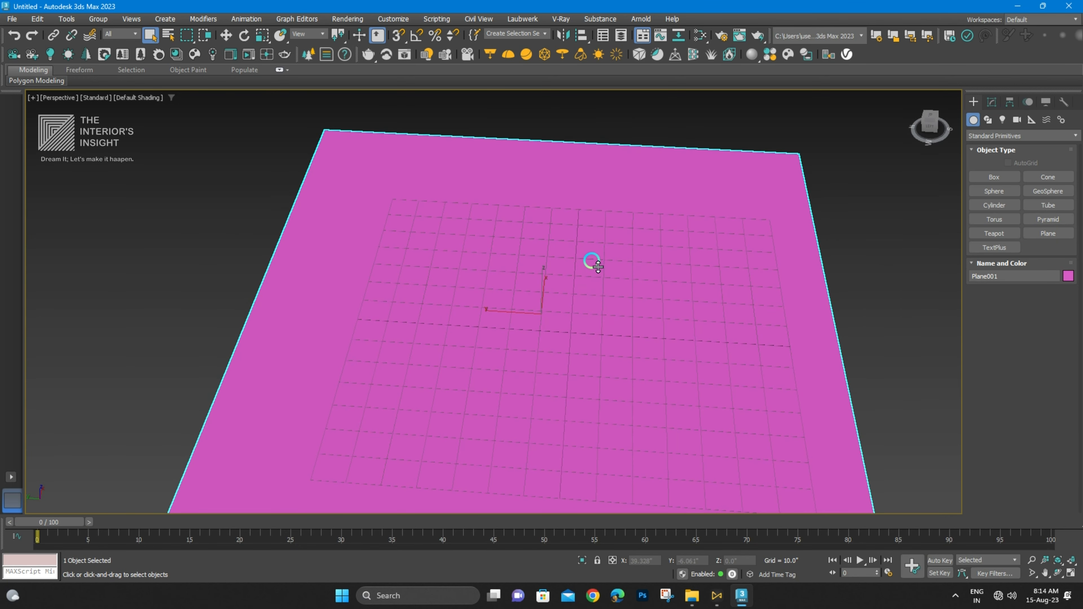
{"action": "middle_click_drag", "start_coordinate": [587, 259], "coordinate": [487, 323], "text": "alt"}
{"action": "scroll", "coordinate": [583, 346], "scroll_direction": "up", "scroll_amount": 5}
{"action": "scroll", "coordinate": [471, 288], "scroll_direction": "down", "scroll_amount": 8}
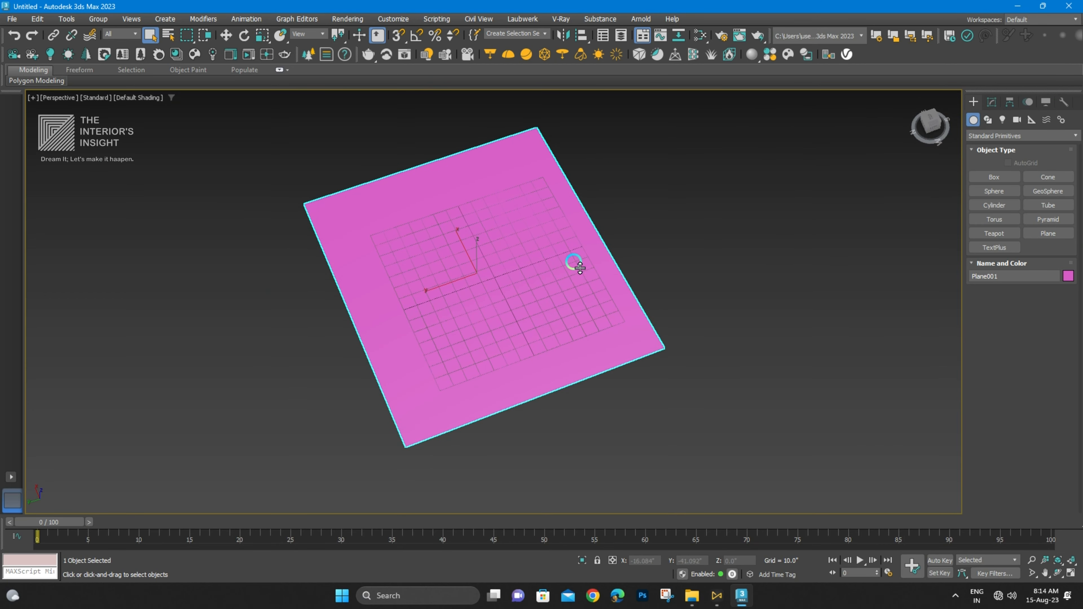
{"action": "key", "text": "Delete"}
- Draw a plane covering the whole home grid from corner to corner and finish plane creation
{"action": "scroll", "coordinate": [458, 266], "scroll_direction": "up", "scroll_amount": 4}
{"action": "middle_click_drag", "start_coordinate": [514, 277], "coordinate": [533, 271], "text": "alt"}
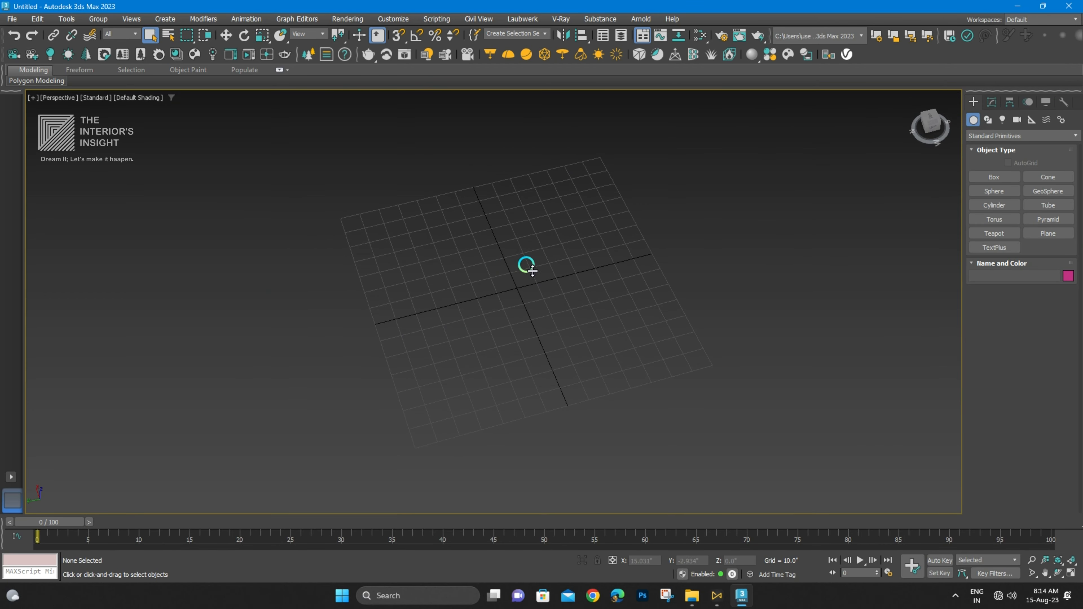
{"action": "left_click", "coordinate": [1048, 233]}
{"action": "left_click_drag", "start_coordinate": [604, 149], "coordinate": [411, 453]}
{"action": "middle_click_drag", "start_coordinate": [464, 385], "coordinate": [428, 272], "text": "alt"}
{"action": "scroll", "coordinate": [502, 292], "scroll_direction": "up", "scroll_amount": 3}
{"action": "right_click", "coordinate": [485, 294]}
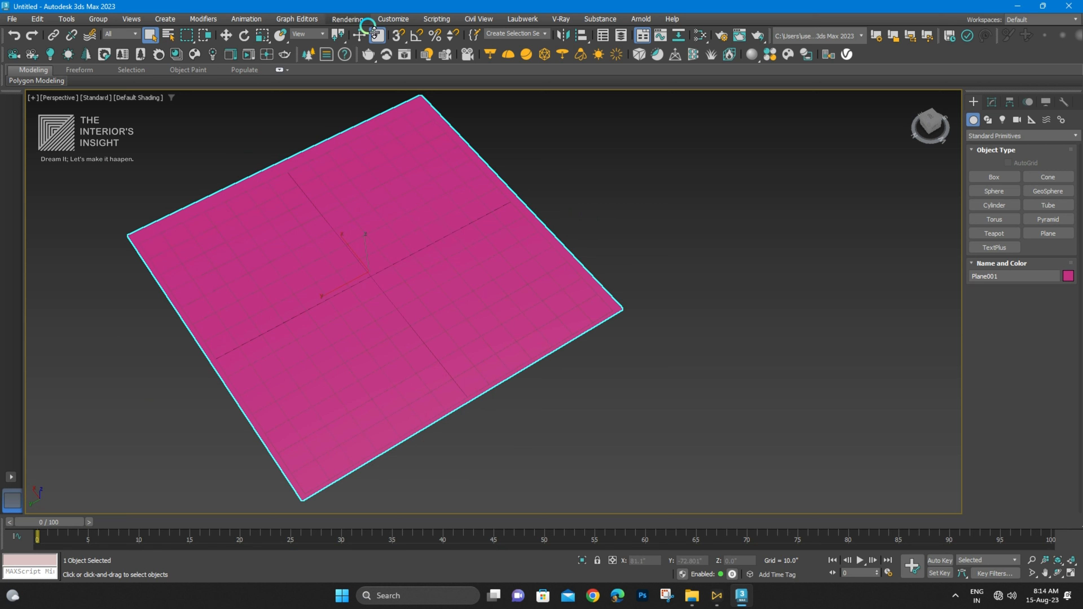
- Check the scene's display unit scale in the units setup and close it with US Standard decimal inches kept
{"action": "left_click", "coordinate": [409, 19]}
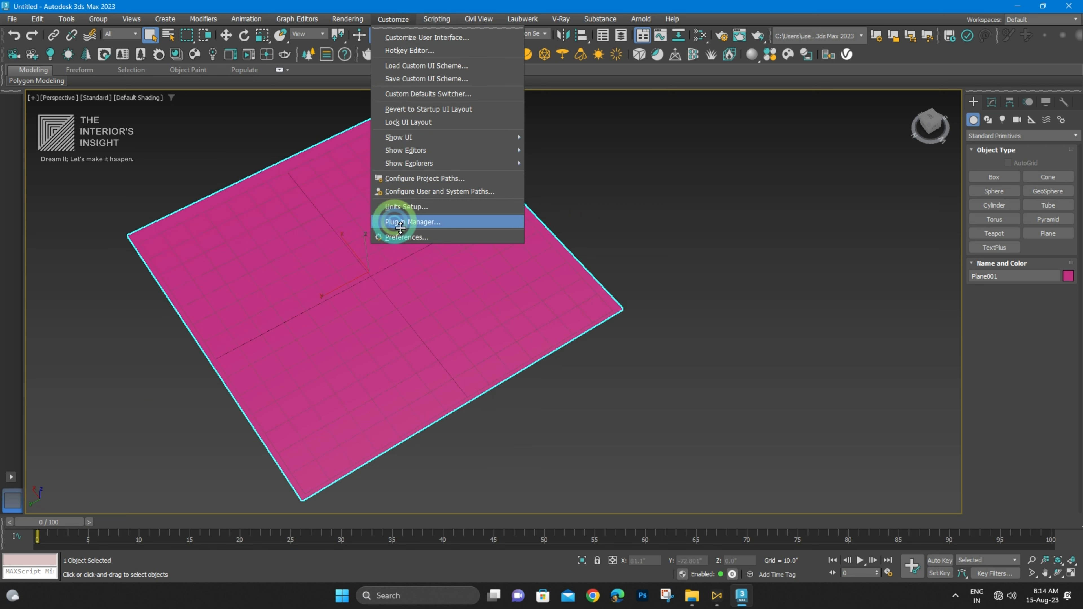
{"action": "left_click", "coordinate": [411, 205]}
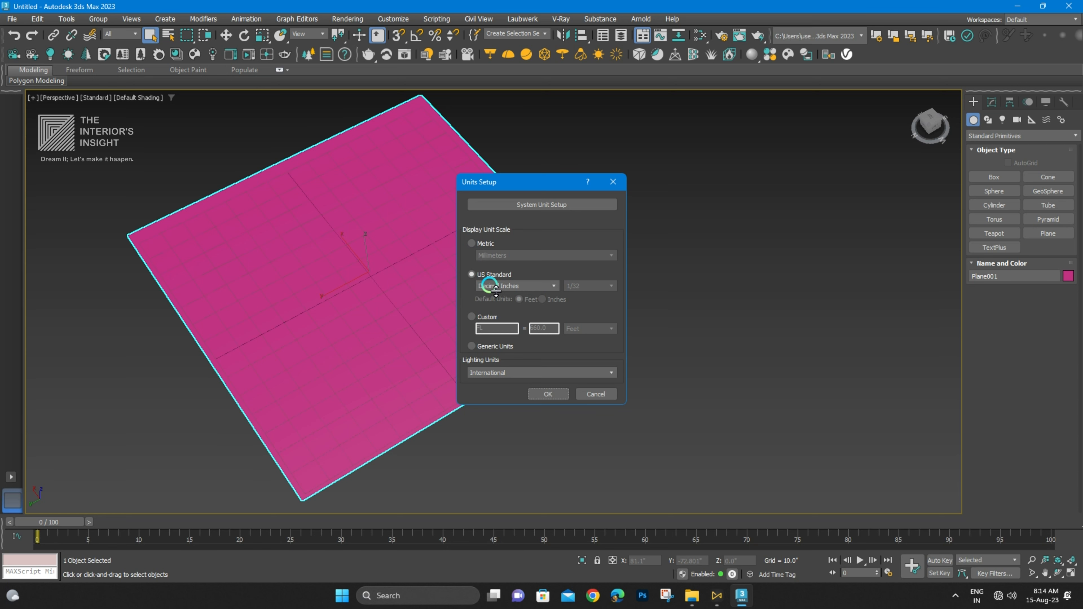
{"action": "left_click", "coordinate": [488, 302]}
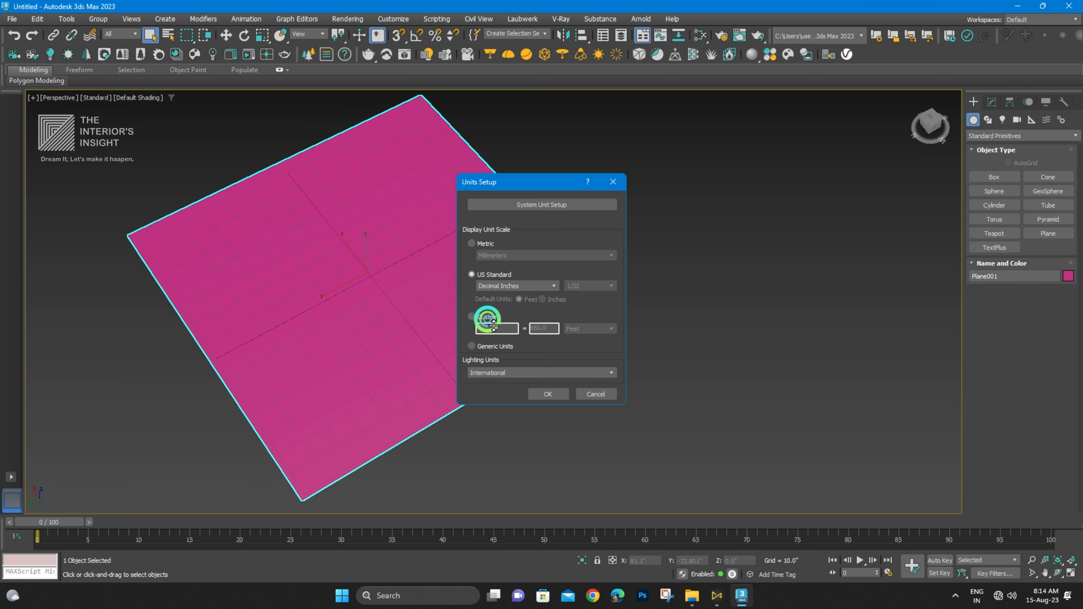
{"action": "left_click", "coordinate": [531, 393]}
- Delete the pink plane that covers the home grid
{"action": "middle_click_drag", "start_coordinate": [483, 326], "coordinate": [529, 256]}
{"action": "scroll", "coordinate": [497, 276], "scroll_direction": "up", "scroll_amount": 3}
{"action": "scroll", "coordinate": [547, 266], "scroll_direction": "down", "scroll_amount": 3}
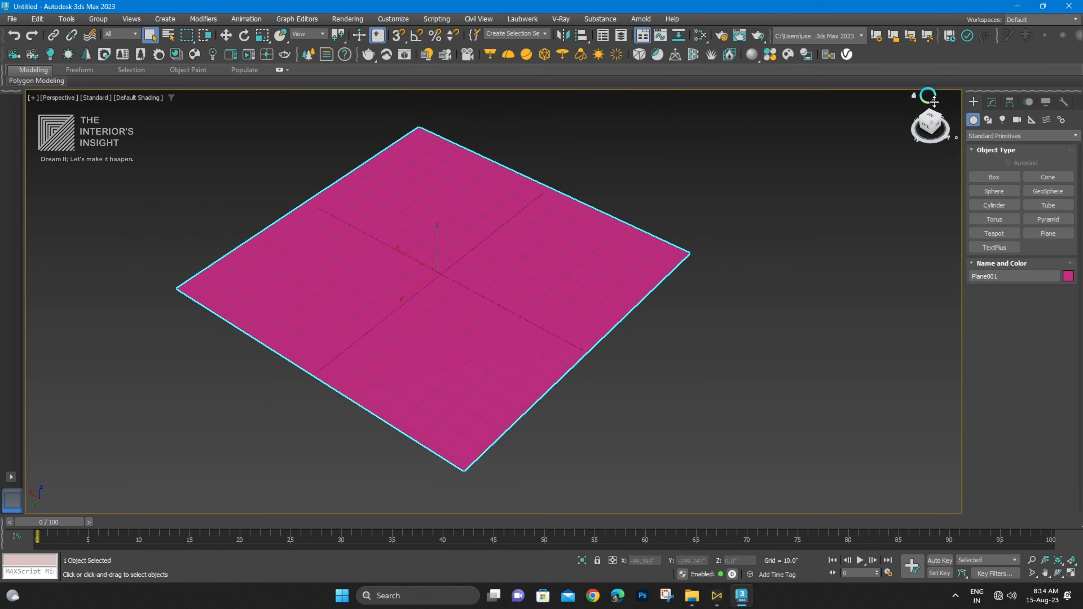
{"action": "key", "text": "Delete"}
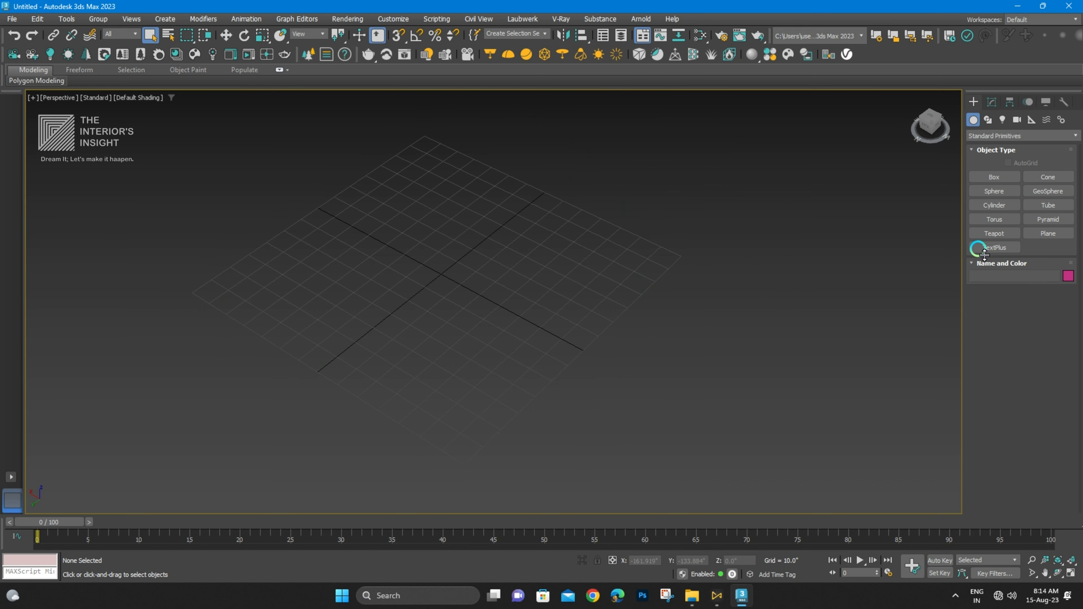
- Draw a plane about 154.8 inches long and 167.6 inches wide over the grid and finish plane creation
{"action": "left_click", "coordinate": [1048, 233]}
{"action": "left_click_drag", "start_coordinate": [355, 128], "coordinate": [399, 503]}
{"action": "middle_click_drag", "start_coordinate": [597, 361], "coordinate": [627, 340]}
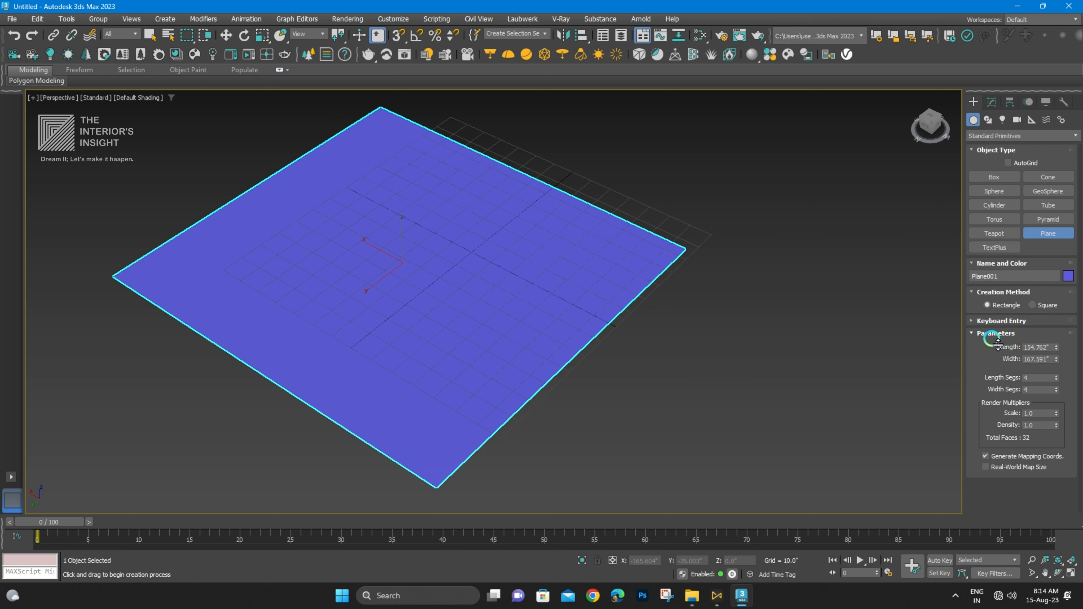
{"action": "middle_click_drag", "start_coordinate": [447, 268], "coordinate": [474, 284]}
{"action": "right_click", "coordinate": [467, 260]}
- Move the plane across the grid to about X 17.3, Y 3.3 inches and deselect it
{"action": "middle_click_drag", "start_coordinate": [380, 310], "coordinate": [414, 307]}
{"action": "key", "text": "w"}
{"action": "left_click_drag", "start_coordinate": [419, 318], "coordinate": [457, 284]}
{"action": "middle_click_drag", "start_coordinate": [490, 274], "coordinate": [493, 248]}
{"action": "left_click", "coordinate": [564, 198]}
{"action": "scroll", "coordinate": [621, 245], "scroll_direction": "down", "scroll_amount": 6}
{"action": "middle_click_drag", "start_coordinate": [621, 245], "coordinate": [636, 281], "text": "alt"}
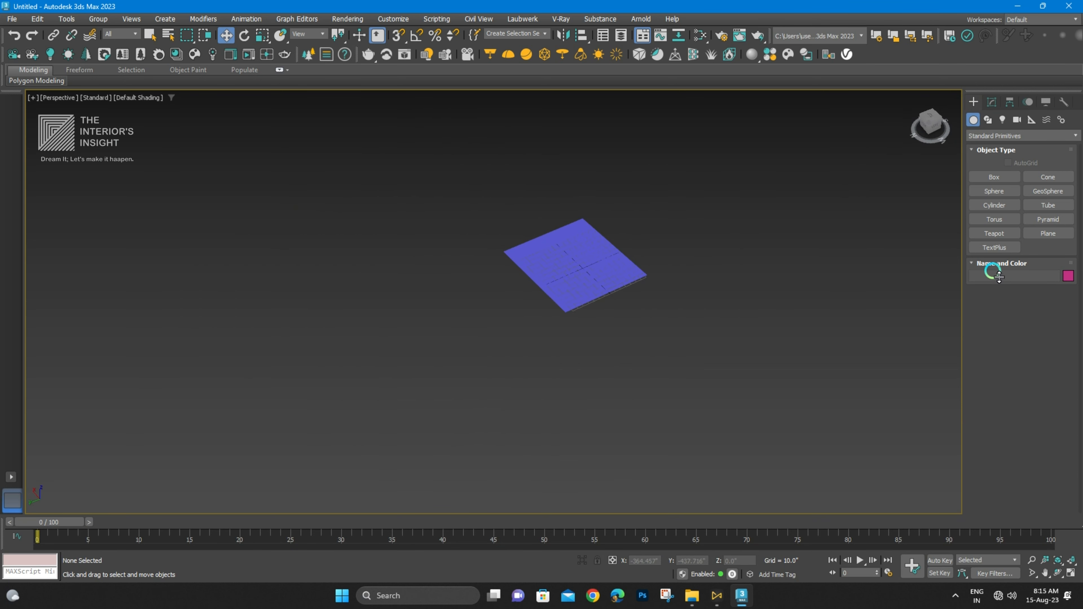
- Select the blue plane and open its base parameters for modification
{"action": "middle_click_drag", "start_coordinate": [769, 307], "coordinate": [699, 337]}
{"action": "left_click", "coordinate": [586, 291]}
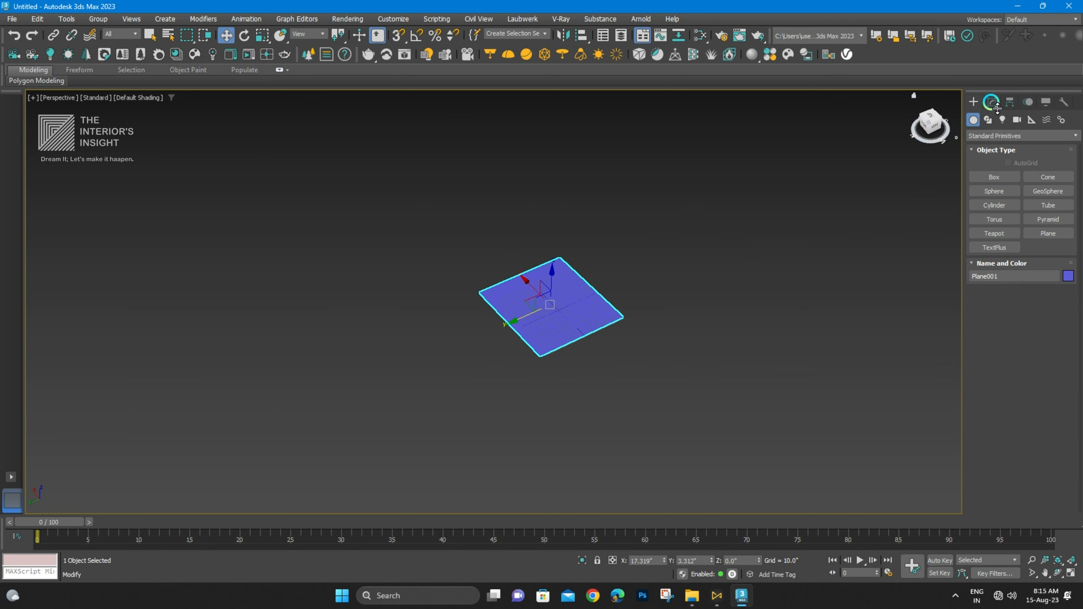
{"action": "left_click", "coordinate": [992, 102]}
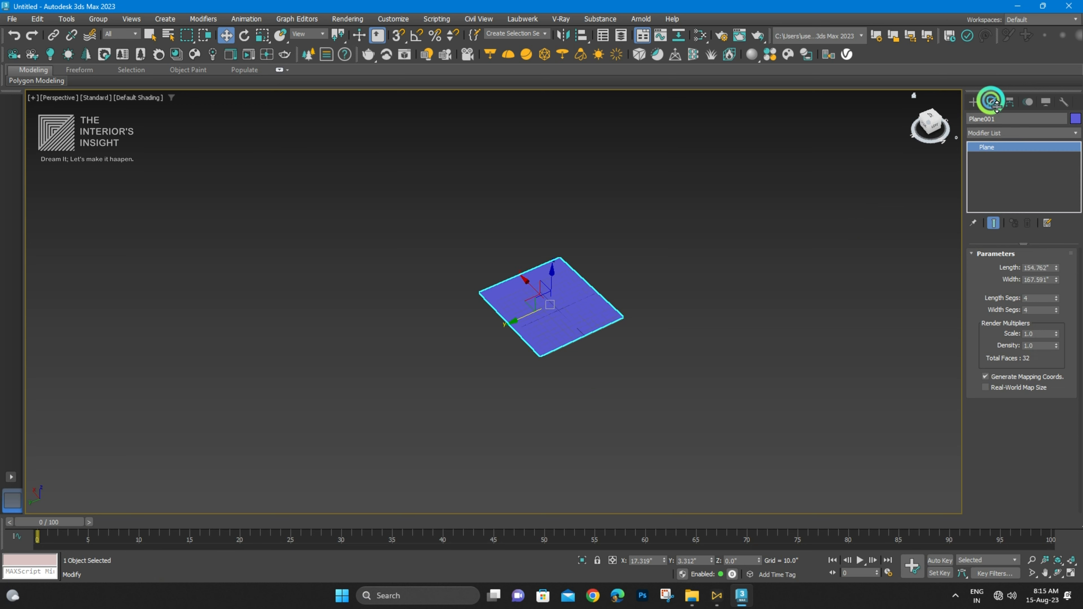
{"action": "scroll", "coordinate": [595, 305], "scroll_direction": "up", "scroll_amount": 5}
{"action": "middle_click_drag", "start_coordinate": [594, 305], "coordinate": [519, 327]}
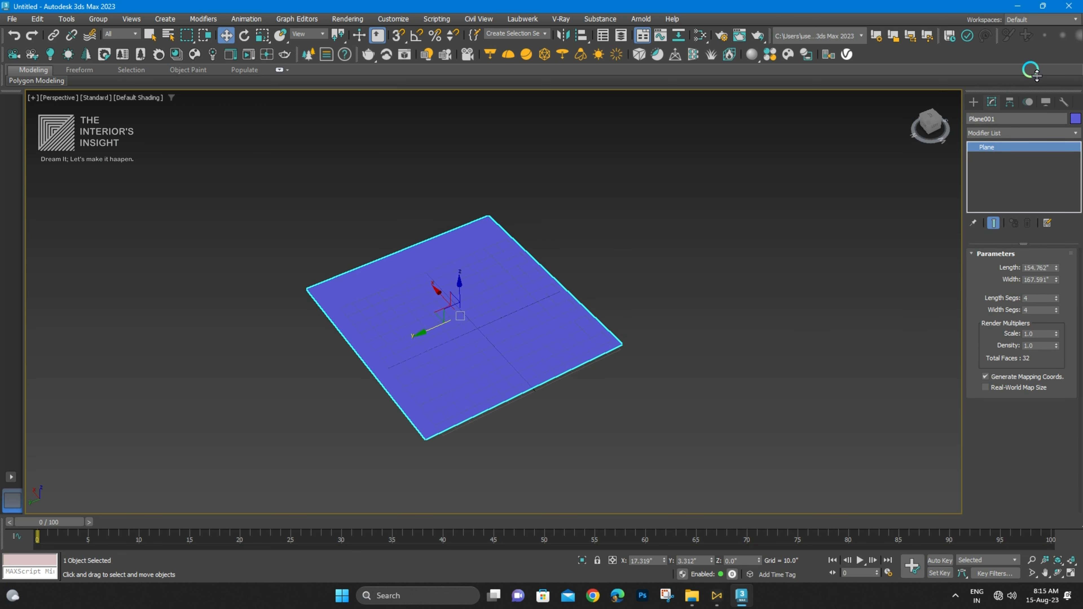
{"action": "scroll", "coordinate": [408, 325], "scroll_direction": "up", "scroll_amount": 5}
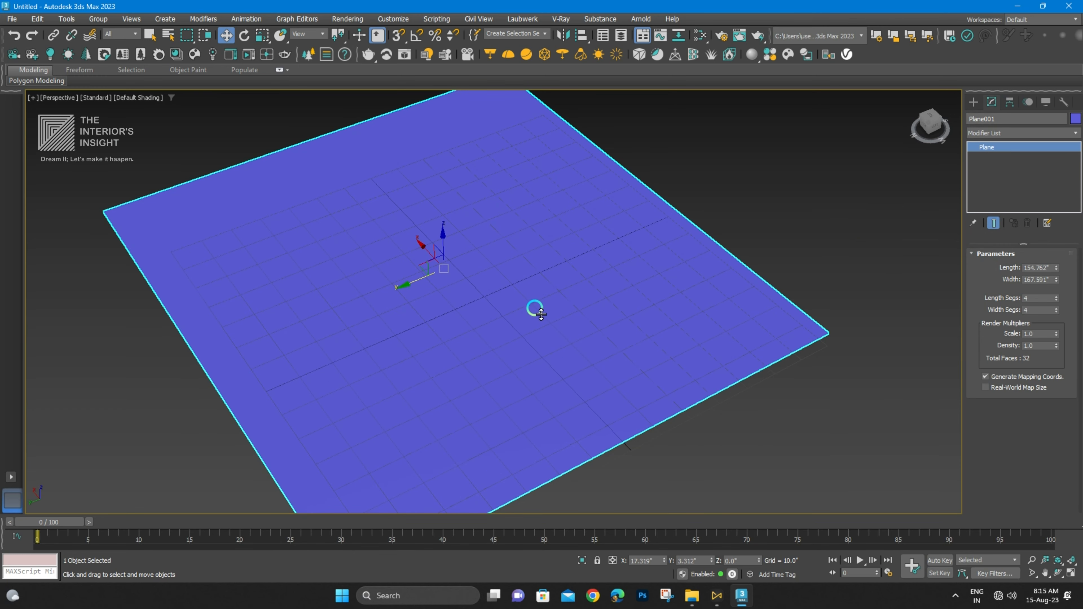
{"action": "middle_click_drag", "start_coordinate": [540, 315], "coordinate": [440, 277], "text": "alt"}
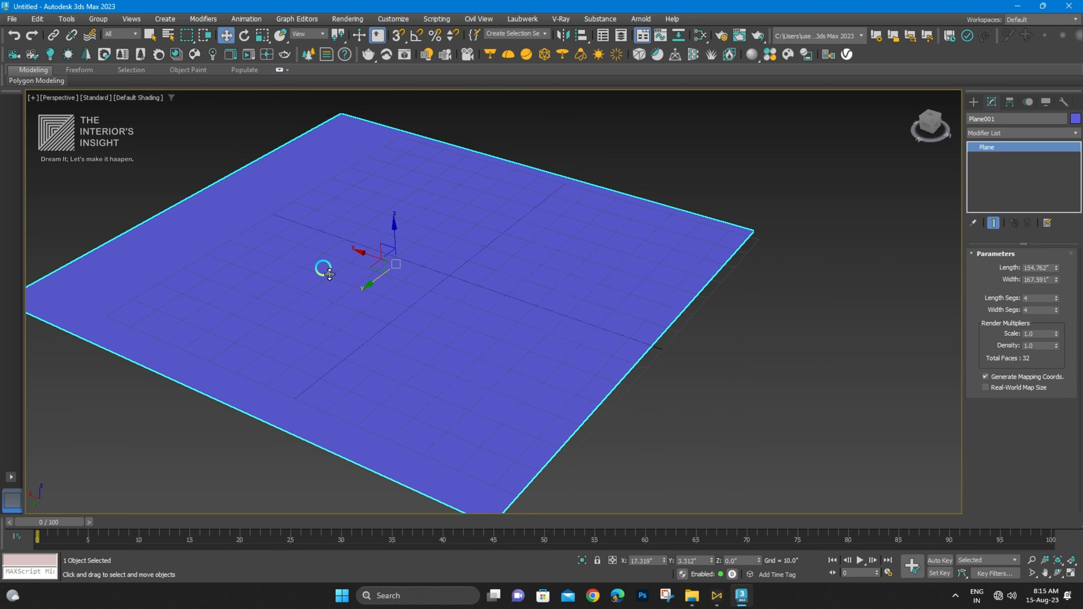
{"action": "middle_click_drag", "start_coordinate": [264, 284], "coordinate": [281, 305]}
{"action": "scroll", "coordinate": [427, 289], "scroll_direction": "up", "scroll_amount": 3}
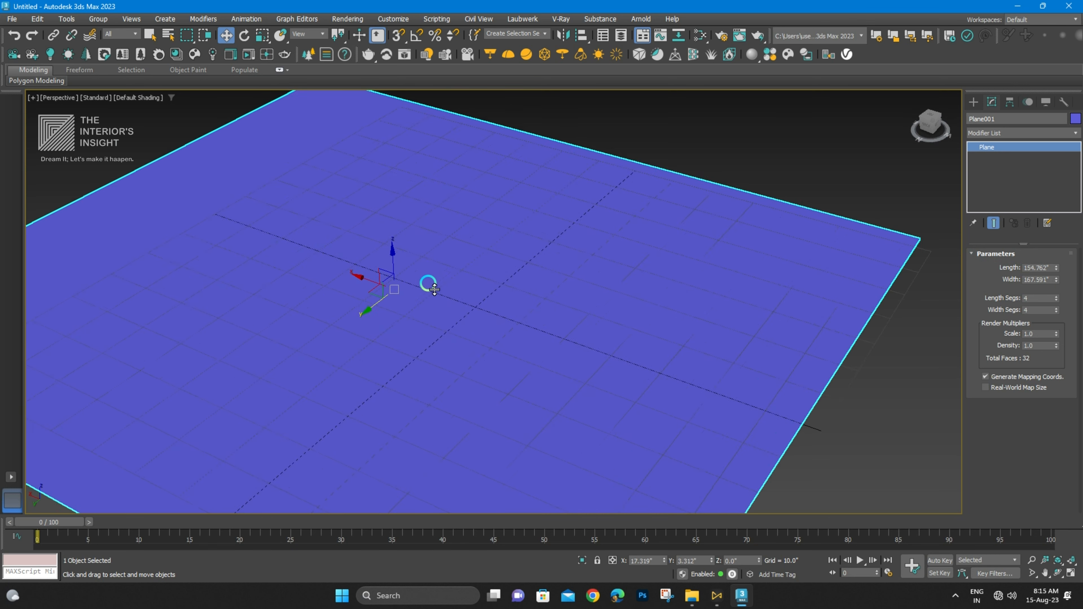
{"action": "middle_click_drag", "start_coordinate": [432, 289], "coordinate": [424, 274]}
{"action": "middle_click_drag", "start_coordinate": [614, 260], "coordinate": [696, 250]}
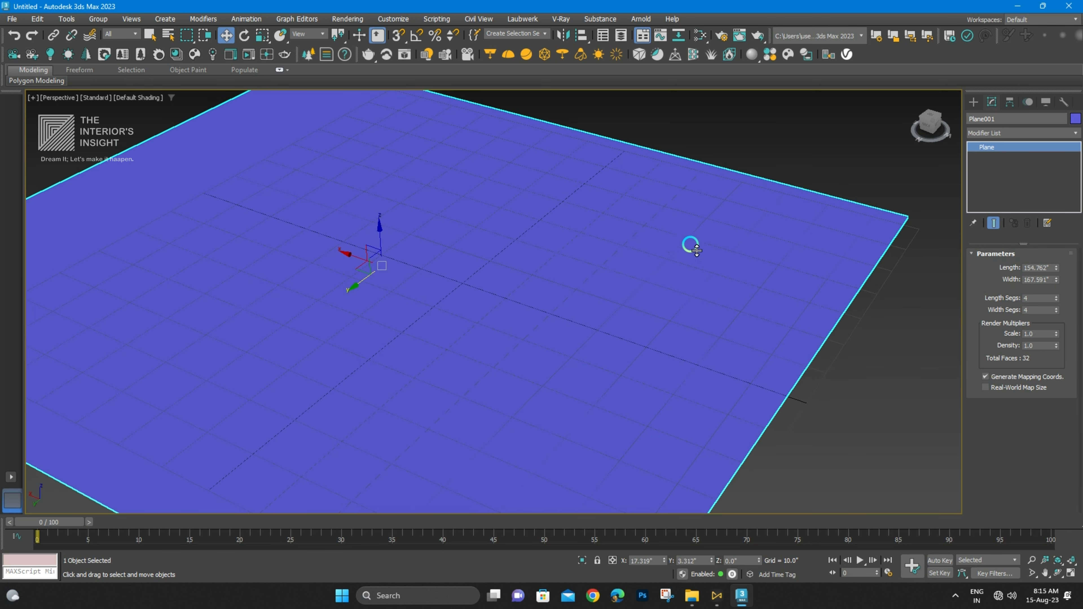
- Set the plane's length and width to 60 inches each
{"action": "mouse_move", "coordinate": [1063, 271]}
{"action": "left_mouse_down"}
{"action": "mouse_move", "coordinate": [1062, 256]}
{"action": "mouse_move", "coordinate": [1057, 315]}
{"action": "mouse_move", "coordinate": [1056, 245]}
{"action": "mouse_move", "coordinate": [1057, 318]}
{"action": "mouse_move", "coordinate": [1054, 252]}
{"action": "mouse_move", "coordinate": [1054, 310]}
{"action": "mouse_move", "coordinate": [1053, 272]}
{"action": "left_mouse_up"}
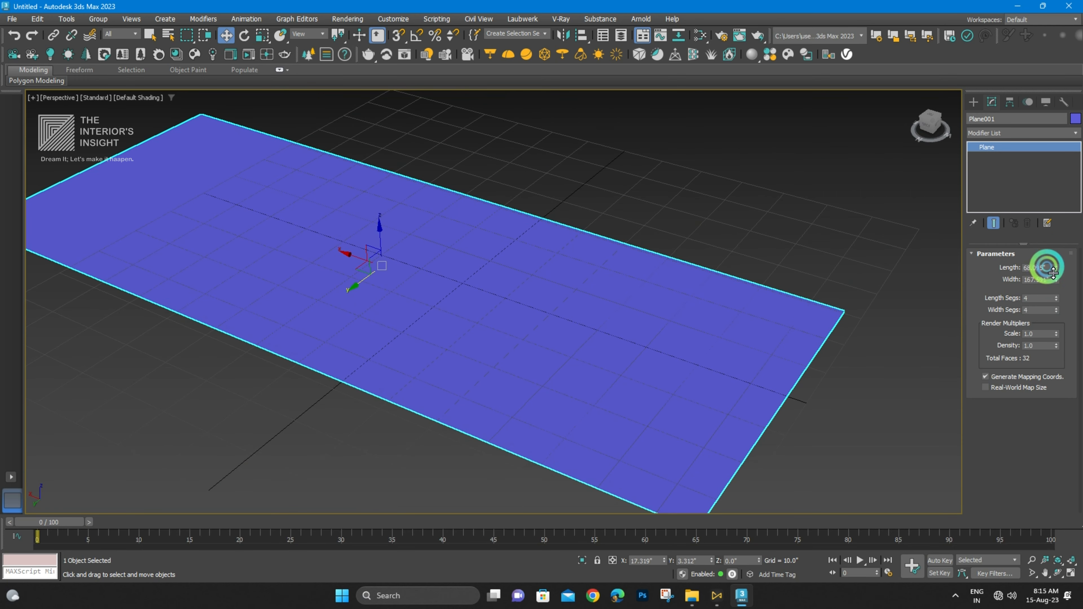
{"action": "type", "text": "60"}
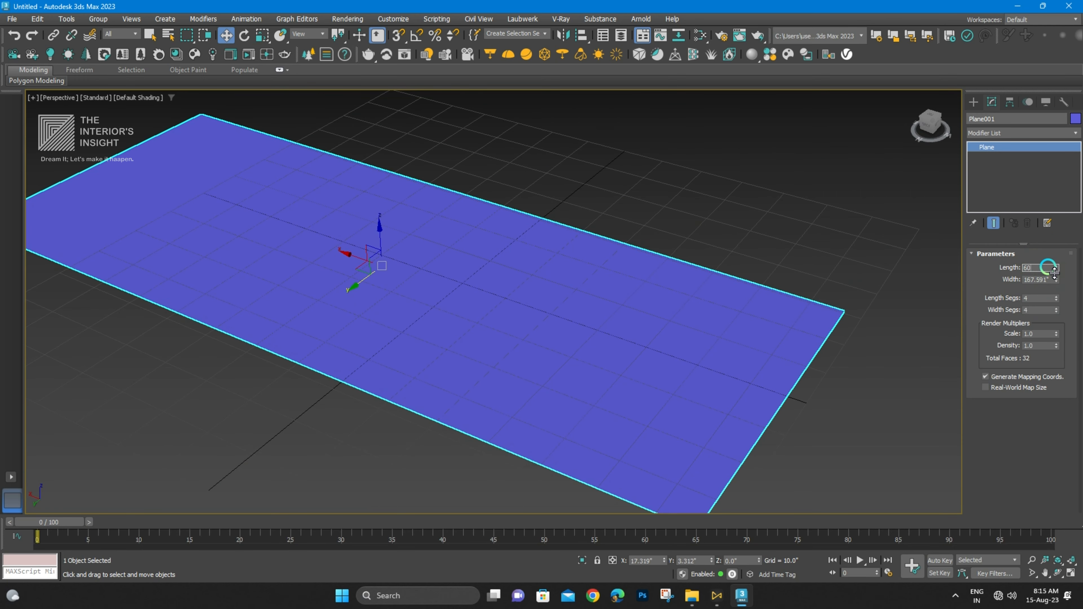
{"action": "key", "text": "Return"}
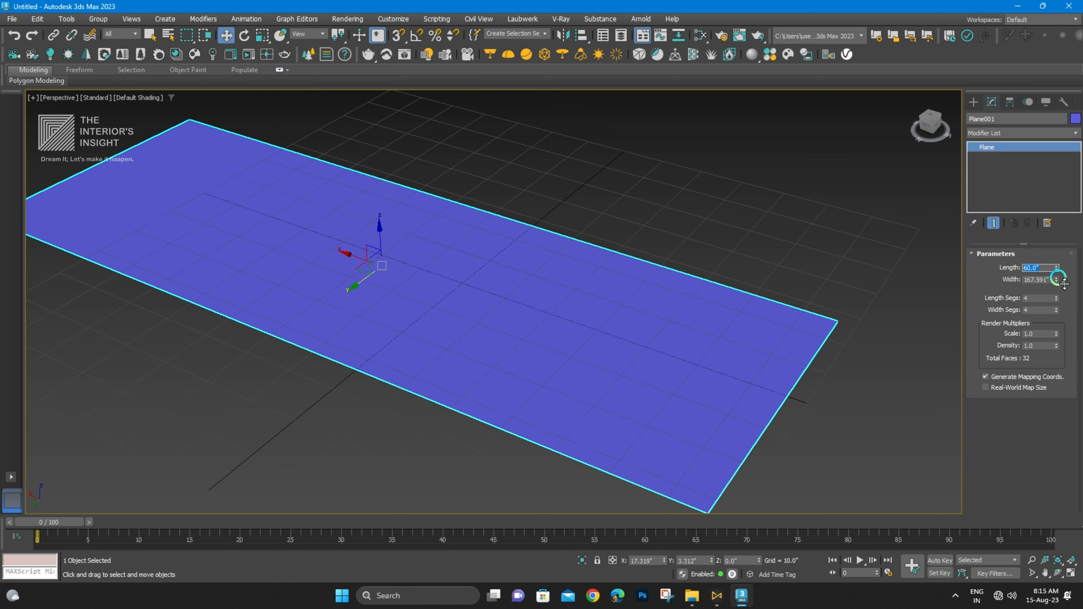
{"action": "left_click_drag", "start_coordinate": [1057, 280], "coordinate": [1071, 327]}
{"action": "type", "text": "60"}
{"action": "key", "text": "Return"}
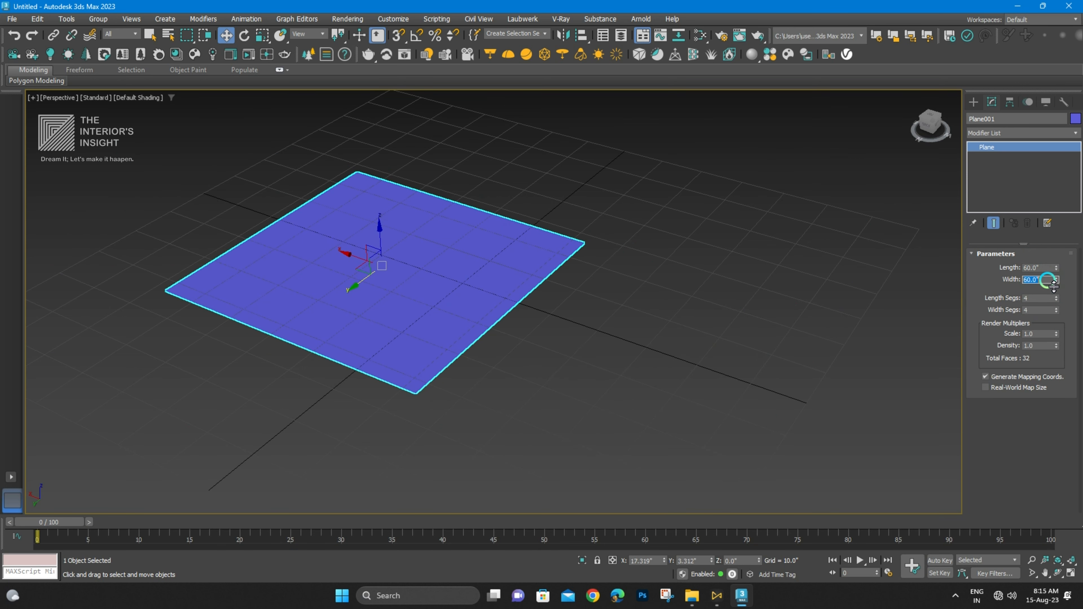
- Raise the plane's length segments to 45 and check the subdivision by briefly displaying edged faces
{"action": "middle_click_drag", "start_coordinate": [268, 244], "coordinate": [412, 295], "text": "alt"}
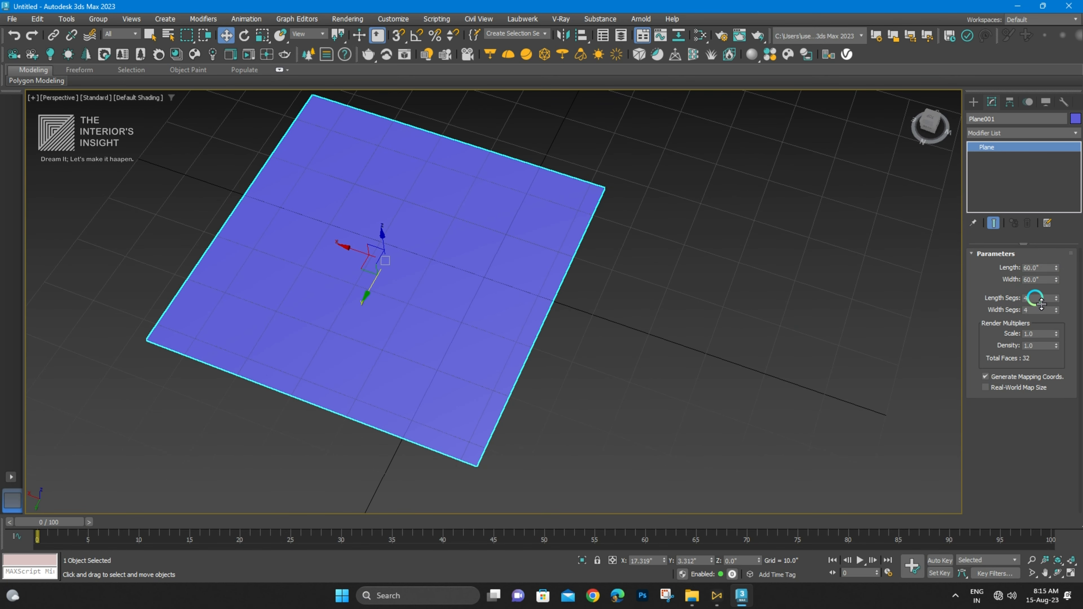
{"action": "mouse_move", "coordinate": [1066, 303]}
{"action": "left_mouse_down"}
{"action": "mouse_move", "coordinate": [1057, 273]}
{"action": "mouse_move", "coordinate": [1056, 284]}
{"action": "left_mouse_up"}
{"action": "middle_click_drag", "start_coordinate": [383, 242], "coordinate": [557, 280], "text": "alt"}
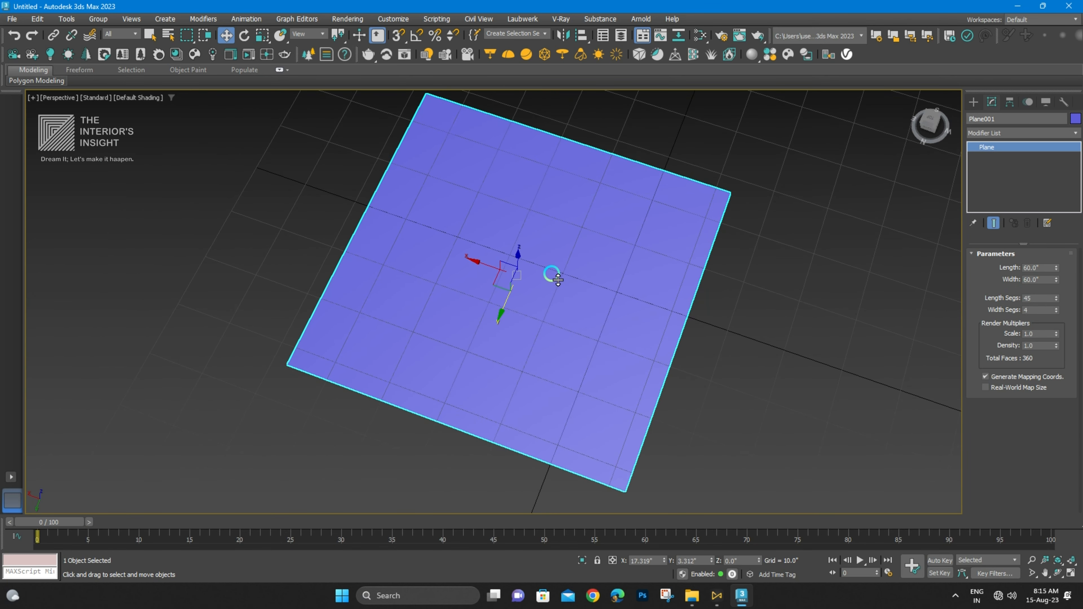
{"action": "key", "text": "F4"}
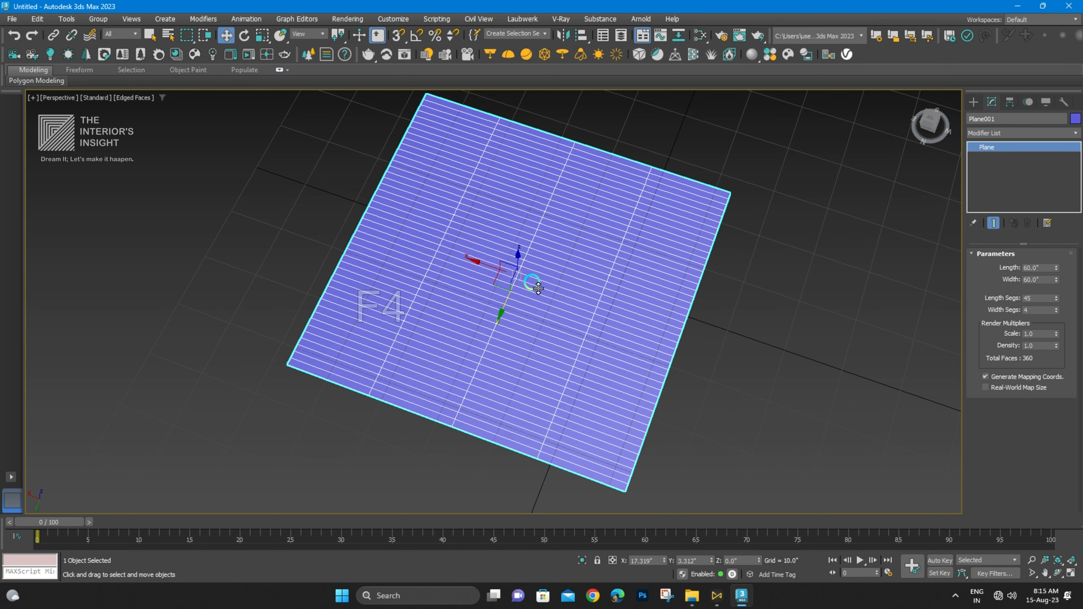
{"action": "key", "text": "F4"}
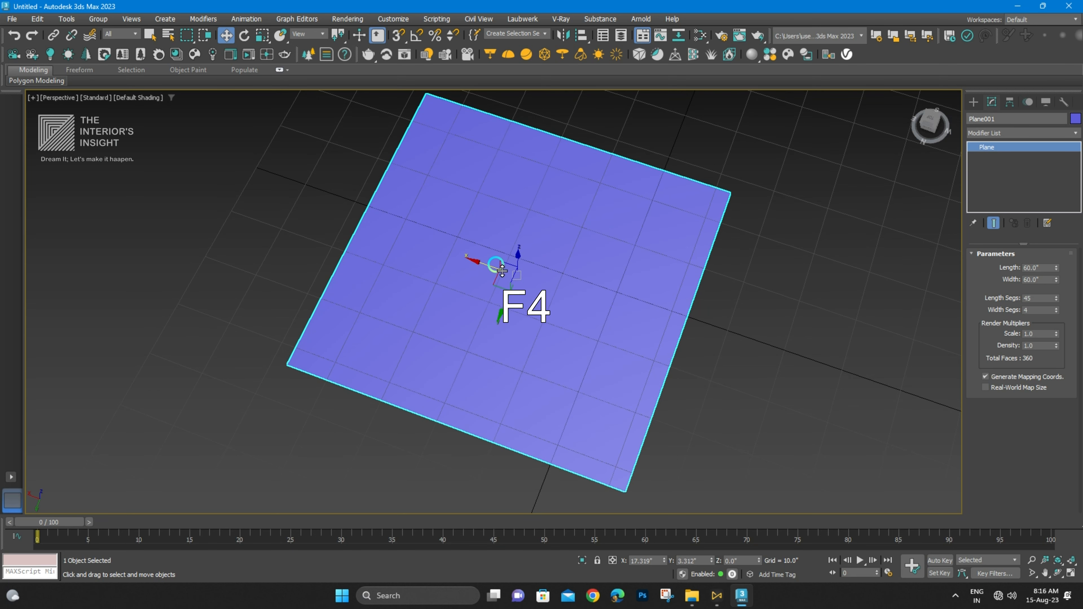
- Set the plane to 35 length segments and 34 width segments with edged faces displayed
{"action": "middle_click_drag", "start_coordinate": [493, 267], "coordinate": [508, 265]}
{"action": "mouse_move", "coordinate": [1065, 307]}
{"action": "left_mouse_down"}
{"action": "mouse_move", "coordinate": [1062, 289]}
{"action": "mouse_move", "coordinate": [1062, 336]}
{"action": "mouse_move", "coordinate": [1059, 307]}
{"action": "mouse_move", "coordinate": [1061, 334]}
{"action": "mouse_move", "coordinate": [1041, 304]}
{"action": "mouse_move", "coordinate": [1017, 315]}
{"action": "mouse_move", "coordinate": [1058, 308]}
{"action": "mouse_move", "coordinate": [1055, 299]}
{"action": "mouse_move", "coordinate": [1061, 312]}
{"action": "mouse_move", "coordinate": [1054, 297]}
{"action": "left_mouse_up"}
{"action": "key", "text": "F4"}
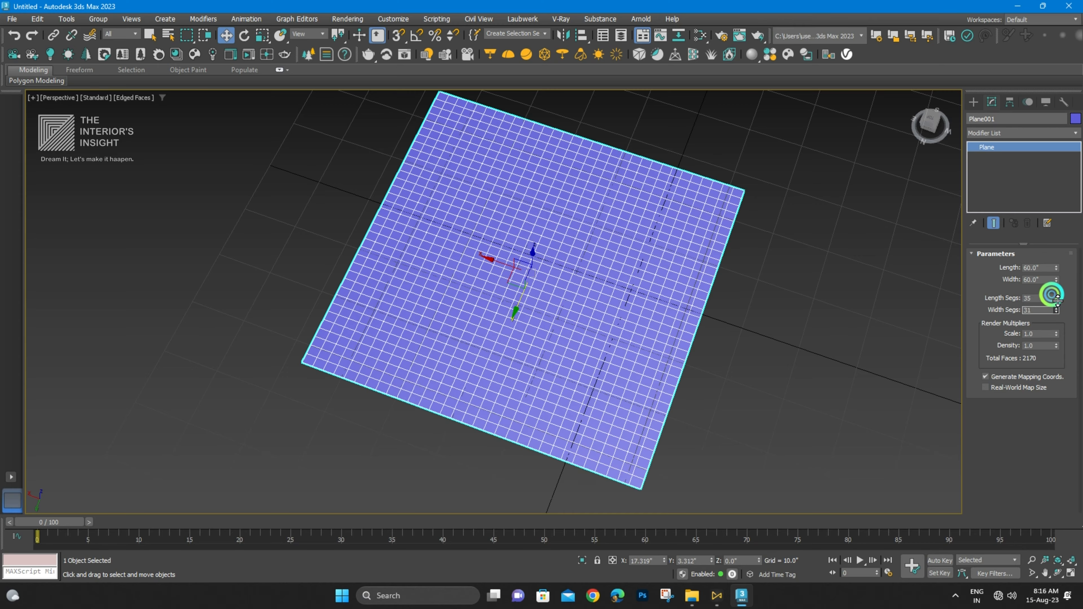
- Examine the plane's segment mesh close up and from several angles
{"action": "middle_click_drag", "start_coordinate": [539, 339], "coordinate": [610, 322], "text": "alt"}
{"action": "scroll", "coordinate": [605, 315], "scroll_direction": "up", "scroll_amount": 4}
{"action": "middle_click_drag", "start_coordinate": [542, 295], "coordinate": [601, 289], "text": "alt"}
{"action": "scroll", "coordinate": [588, 277], "scroll_direction": "down", "scroll_amount": 4}
{"action": "scroll", "coordinate": [563, 275], "scroll_direction": "up", "scroll_amount": 4}
{"action": "scroll", "coordinate": [569, 290], "scroll_direction": "up", "scroll_amount": 4}
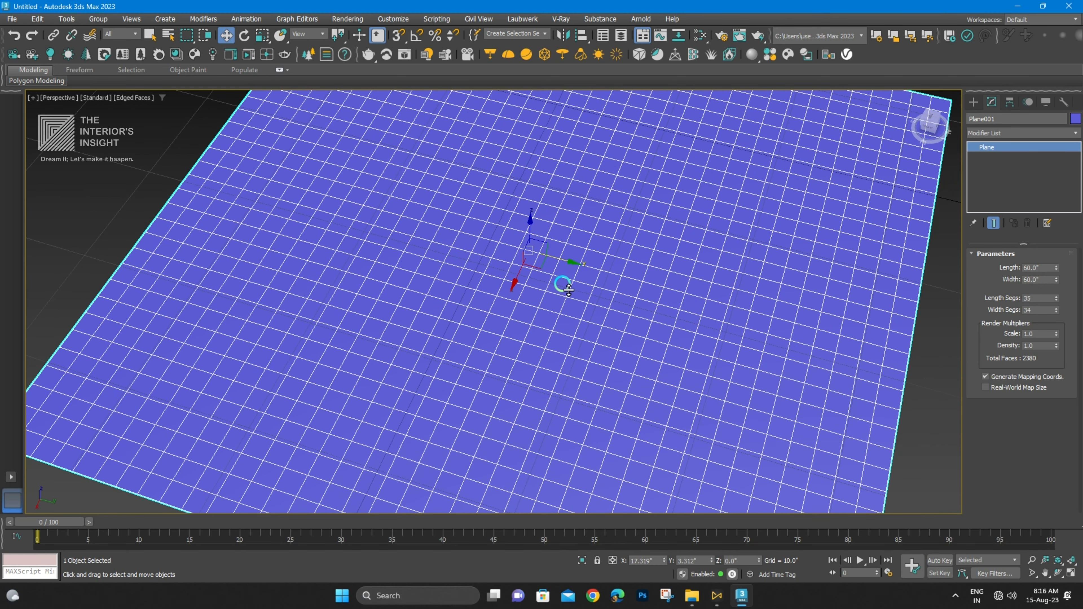
{"action": "scroll", "coordinate": [563, 298], "scroll_direction": "down", "scroll_amount": 6}
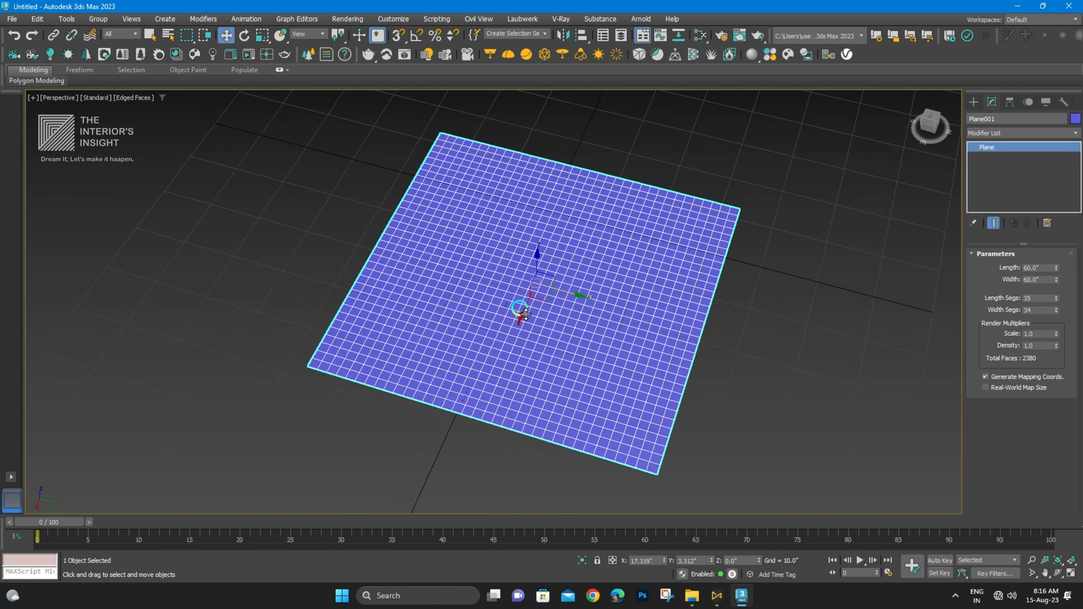
{"action": "middle_click_drag", "start_coordinate": [520, 310], "coordinate": [504, 267], "text": "alt"}
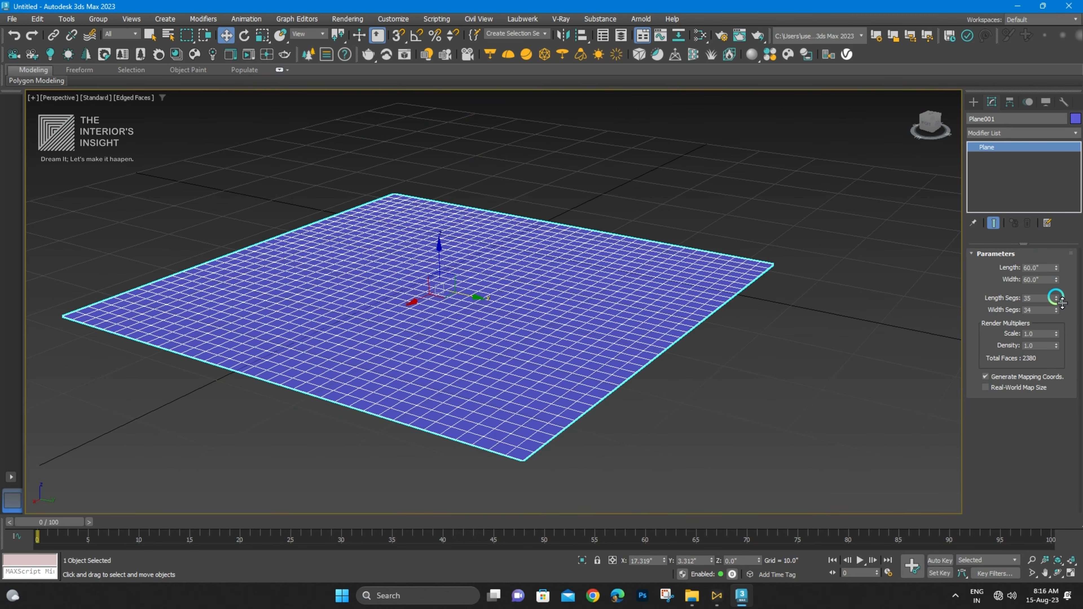
- Increase the plane's length segments to 56 and inspect the denser mesh
{"action": "left_click_drag", "start_coordinate": [1061, 301], "coordinate": [1056, 274]}
{"action": "scroll", "coordinate": [368, 335], "scroll_direction": "up", "scroll_amount": 2}
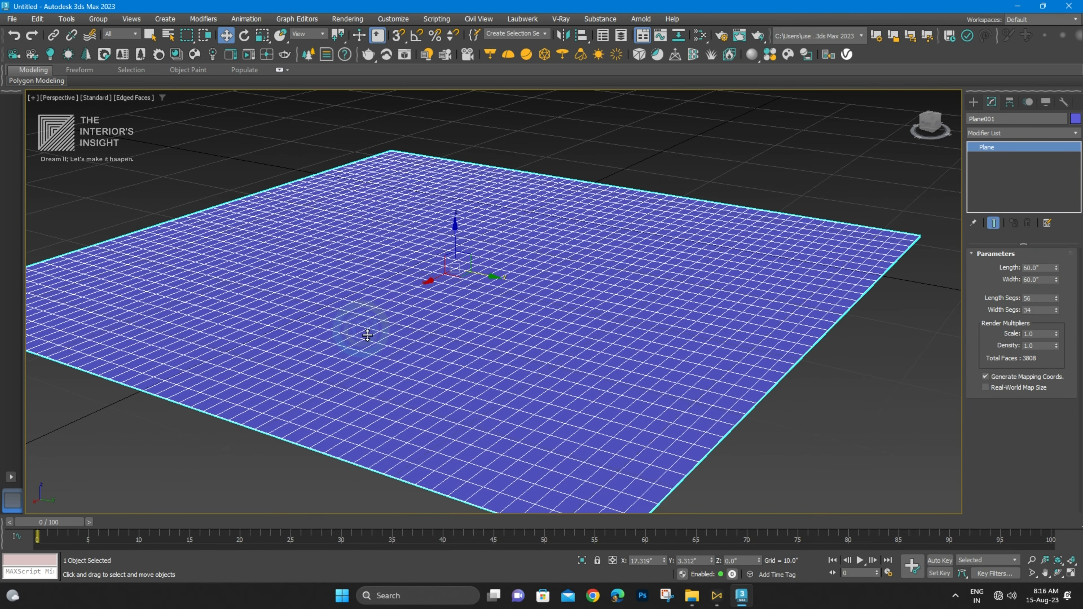
{"action": "middle_click_drag", "start_coordinate": [368, 335], "coordinate": [441, 320]}
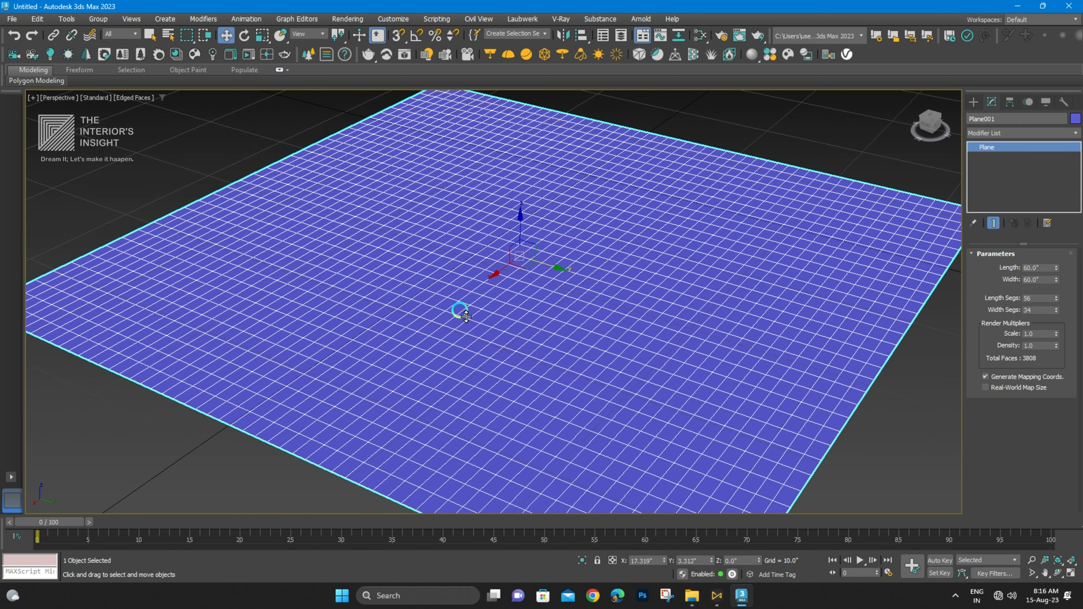
{"action": "scroll", "coordinate": [463, 308], "scroll_direction": "up", "scroll_amount": 2}
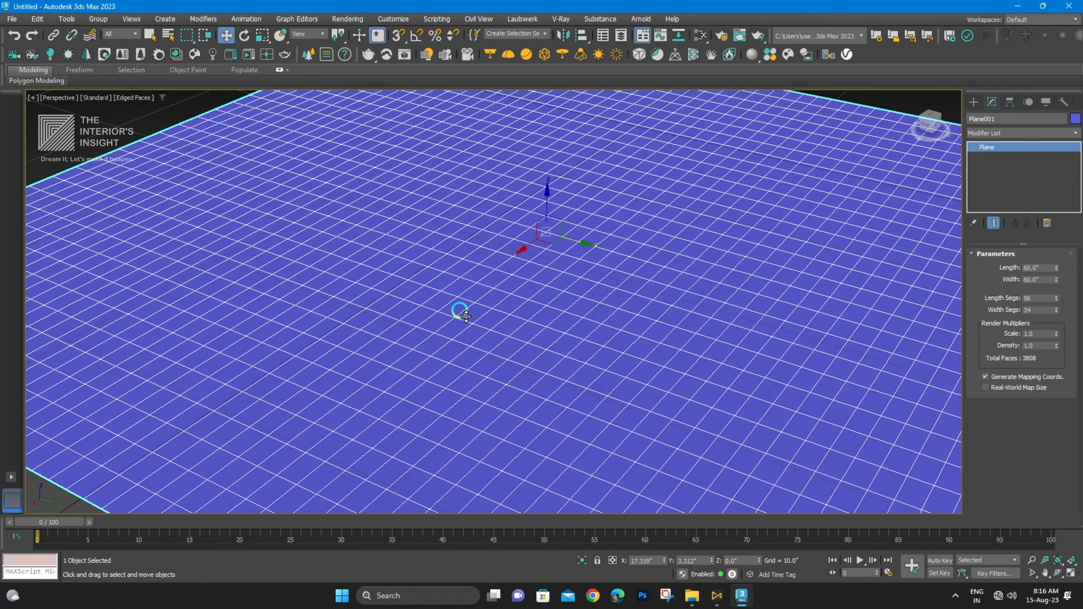
{"action": "scroll", "coordinate": [465, 315], "scroll_direction": "down", "scroll_amount": 5}
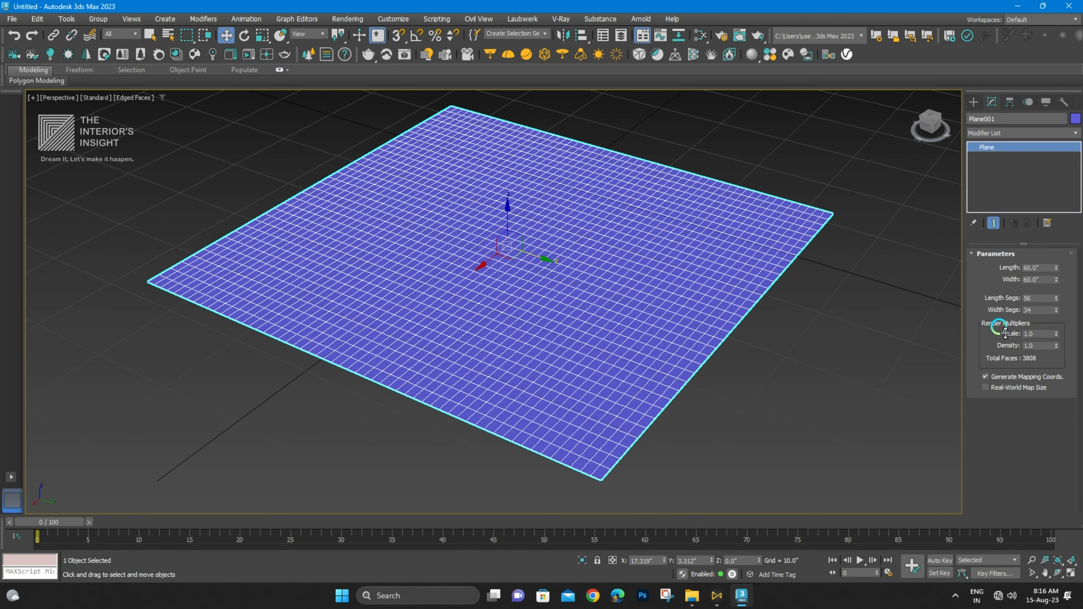
- Try a render scale multiplier of 1.19 and a different render density on the plane, and return both to 1.0
{"action": "left_click_drag", "start_coordinate": [1063, 338], "coordinate": [1062, 330]}
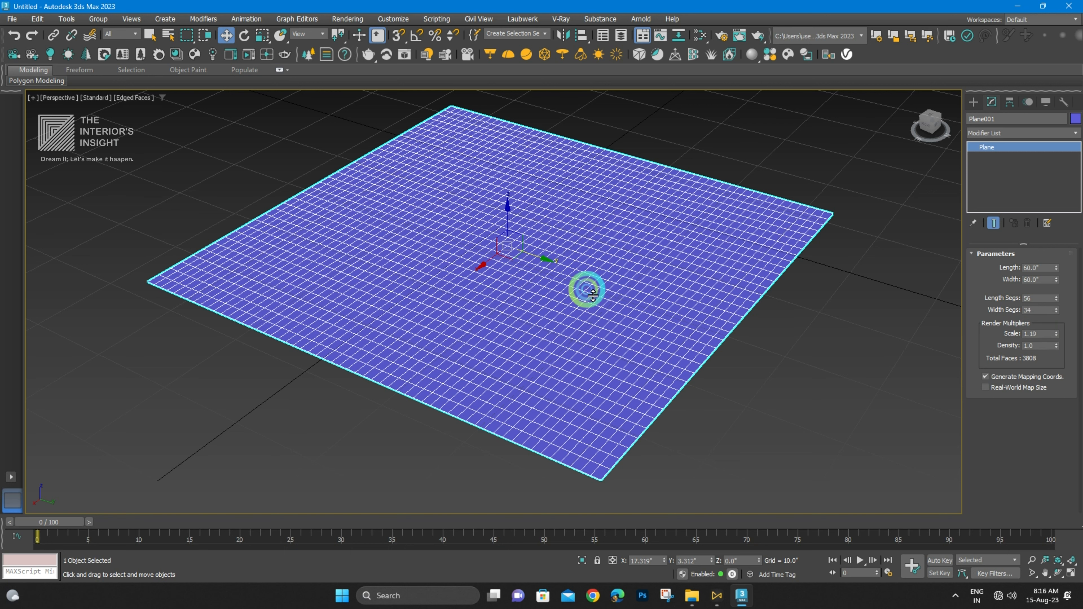
{"action": "middle_click_drag", "start_coordinate": [398, 240], "coordinate": [429, 271], "text": "alt"}
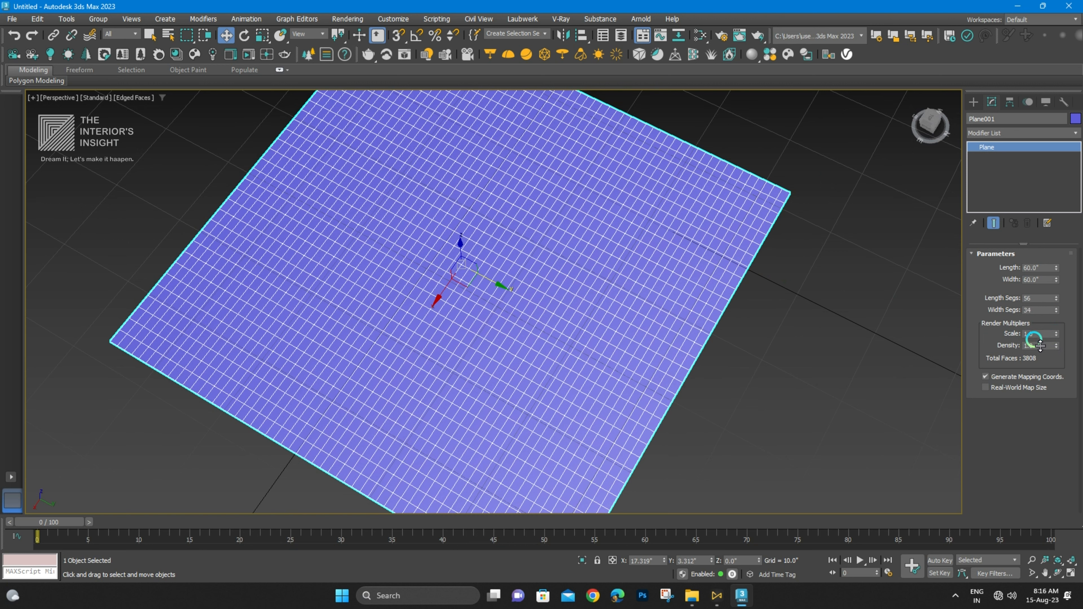
{"action": "mouse_move", "coordinate": [1065, 350]}
{"action": "left_mouse_down"}
{"action": "mouse_move", "coordinate": [1058, 318]}
{"action": "mouse_move", "coordinate": [1056, 362]}
{"action": "mouse_move", "coordinate": [1062, 343]}
{"action": "mouse_move", "coordinate": [1063, 356]}
{"action": "left_mouse_up"}
{"action": "scroll", "coordinate": [506, 342], "scroll_direction": "down", "scroll_amount": 3}
{"action": "middle_click_drag", "start_coordinate": [507, 342], "coordinate": [422, 275]}
{"action": "scroll", "coordinate": [422, 276], "scroll_direction": "up", "scroll_amount": 3}
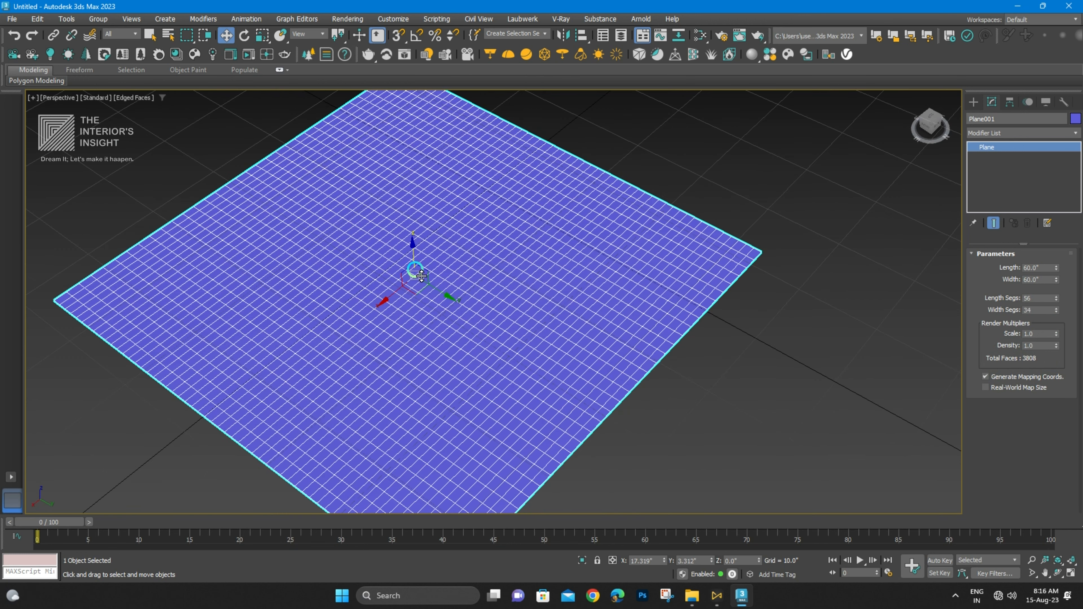
- Deselect the plane and turn off the edged faces display
{"action": "left_click", "coordinate": [647, 182]}
{"action": "scroll", "coordinate": [398, 261], "scroll_direction": "down", "scroll_amount": 2}
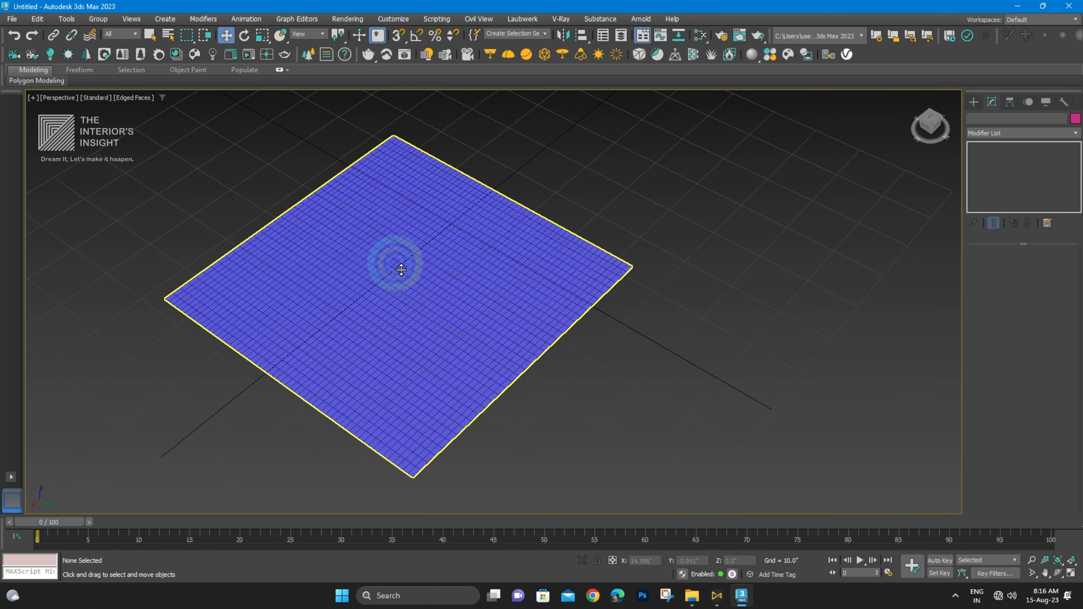
{"action": "key", "text": "F4"}
{"action": "scroll", "coordinate": [404, 262], "scroll_direction": "up", "scroll_amount": 4}
{"action": "scroll", "coordinate": [419, 259], "scroll_direction": "down", "scroll_amount": 4}
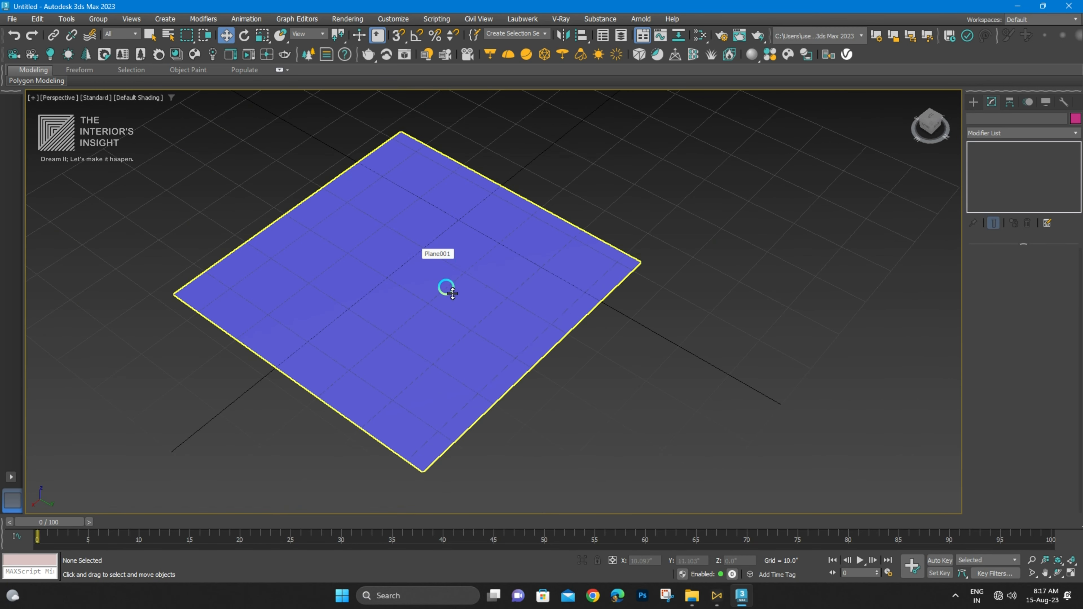
- Select the plane and turn on its Real-World Map Size option
{"action": "scroll", "coordinate": [452, 293], "scroll_direction": "up", "scroll_amount": 1}
{"action": "left_click", "coordinate": [423, 256]}
{"action": "scroll", "coordinate": [423, 252], "scroll_direction": "up", "scroll_amount": 3}
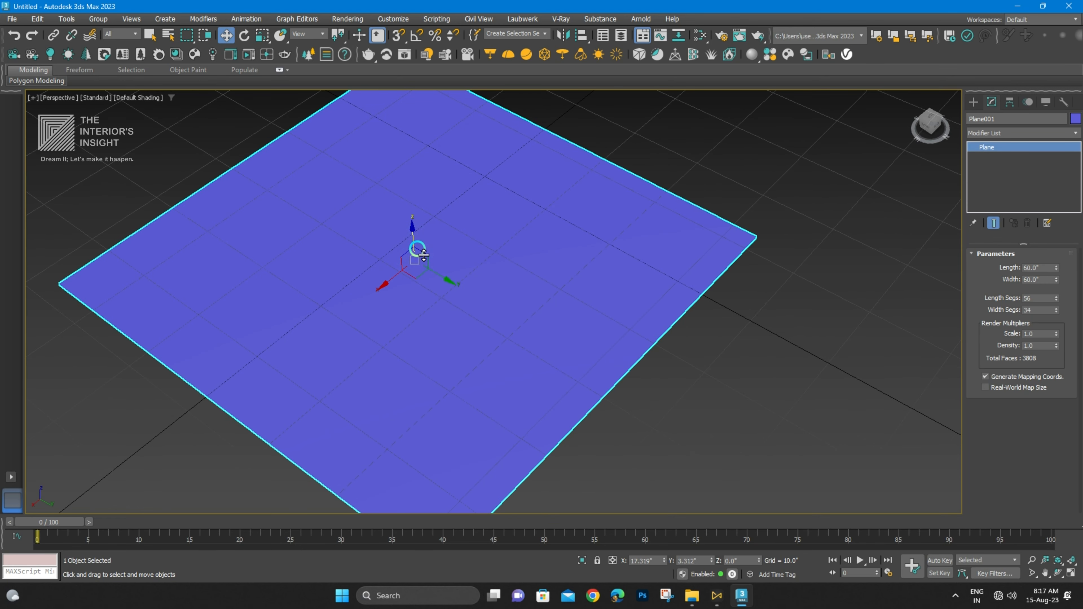
{"action": "middle_click_drag", "start_coordinate": [488, 251], "coordinate": [454, 261]}
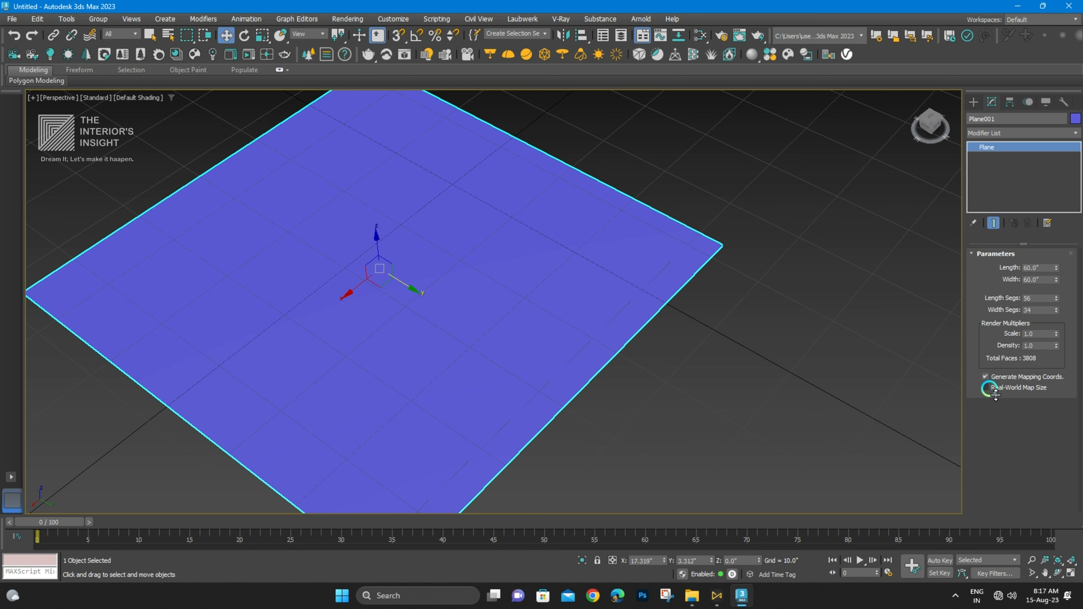
{"action": "left_click", "coordinate": [986, 388]}
{"action": "middle_click_drag", "start_coordinate": [467, 327], "coordinate": [537, 312]}
{"action": "middle_click_drag", "start_coordinate": [593, 209], "coordinate": [568, 243]}
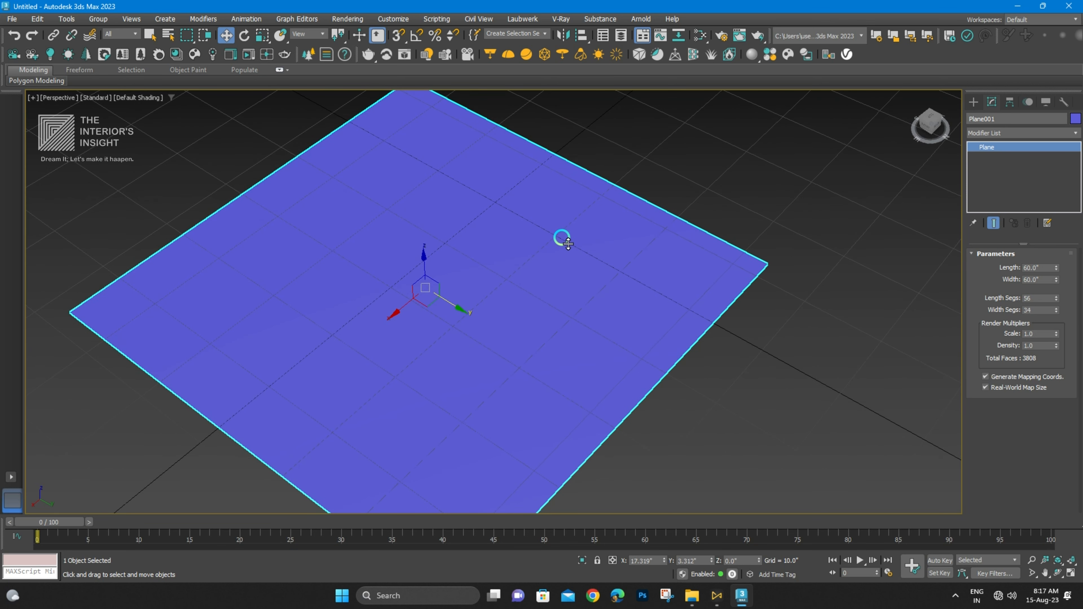
{"action": "middle_click_drag", "start_coordinate": [506, 279], "coordinate": [553, 285]}
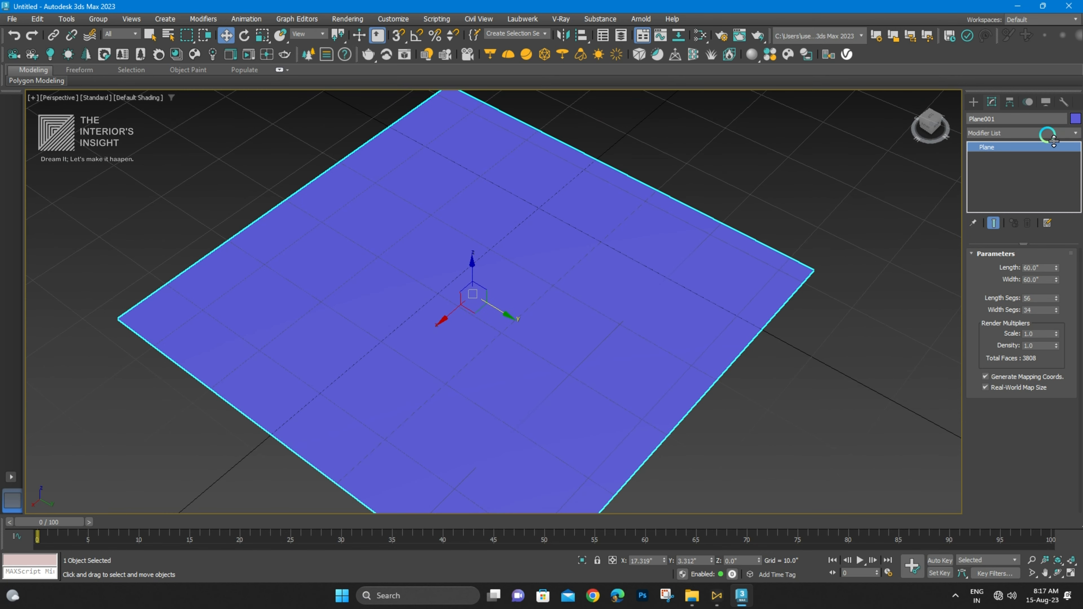
- Look up UVW Map among the plane's modifiers without applying it, and turn Real-World Map Size back off
{"action": "left_click", "coordinate": [1030, 132]}
{"action": "key", "text": "u"}
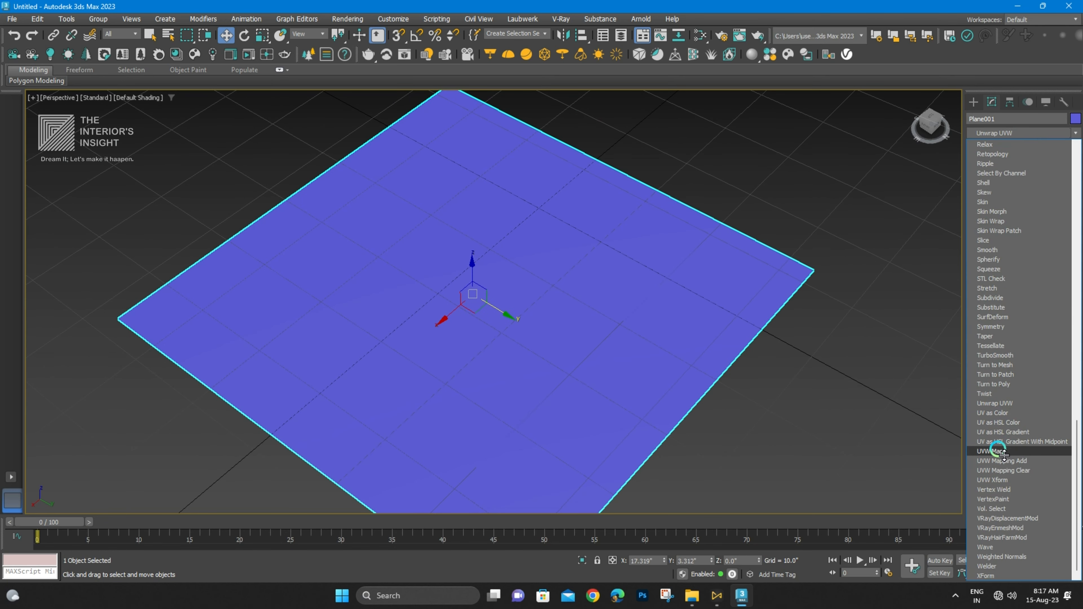
{"action": "left_click", "coordinate": [690, 353]}
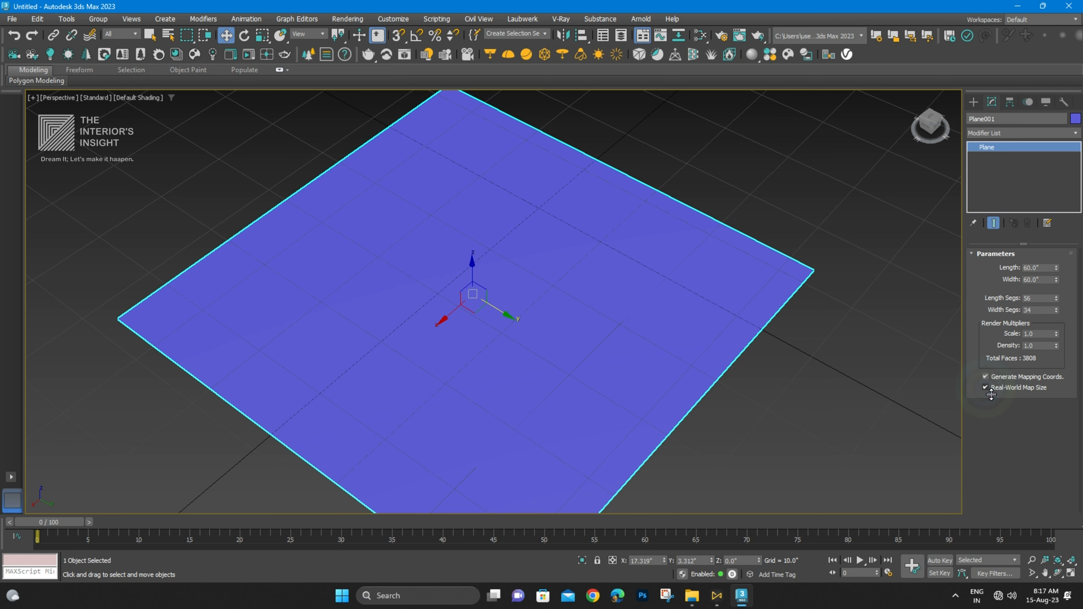
{"action": "left_click", "coordinate": [975, 389]}
{"action": "left_click", "coordinate": [740, 208]}
{"action": "left_click", "coordinate": [555, 243]}
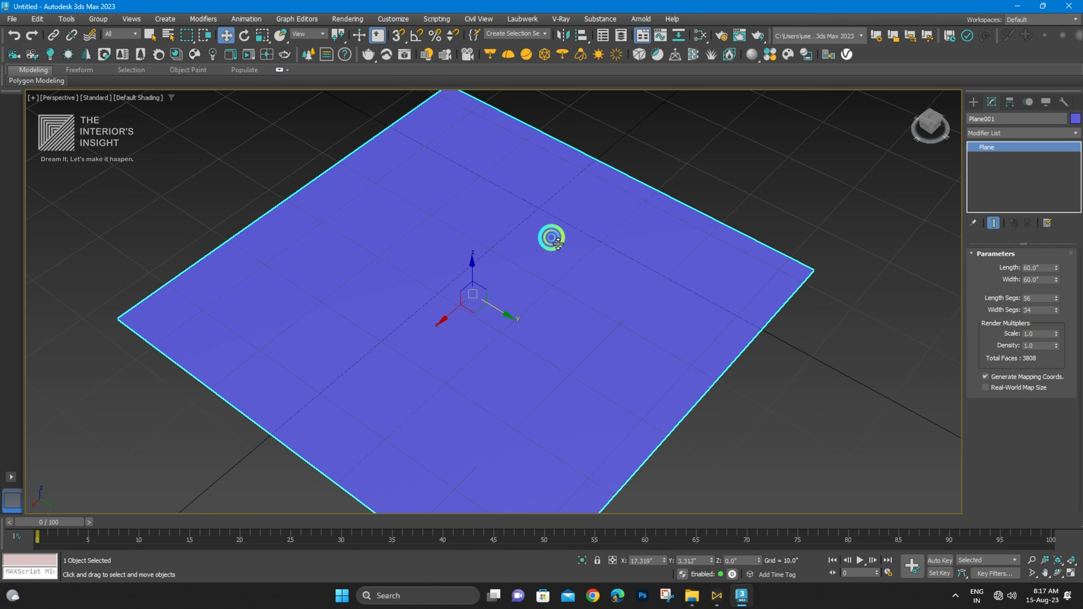
{"action": "scroll", "coordinate": [533, 261], "scroll_direction": "down", "scroll_amount": 5}
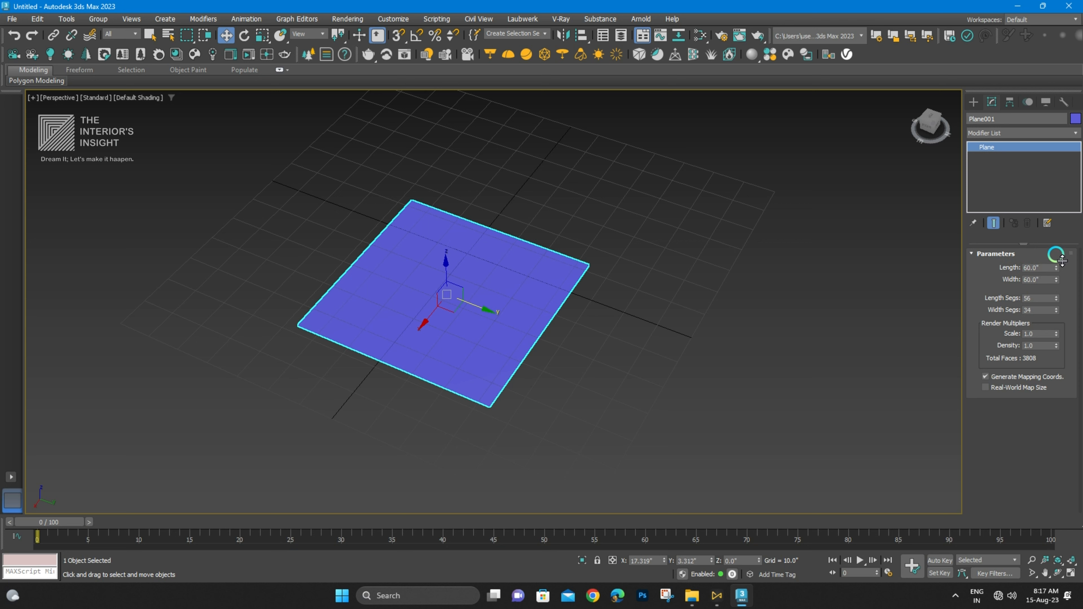
- Delete the plane from the scene
{"action": "mouse_move", "coordinate": [970, 234]}
{"action": "left_mouse_down"}
{"action": "mouse_move", "coordinate": [968, 304]}
{"action": "mouse_move", "coordinate": [971, 235]}
{"action": "left_mouse_up"}
{"action": "middle_click_drag", "start_coordinate": [529, 392], "coordinate": [481, 294]}
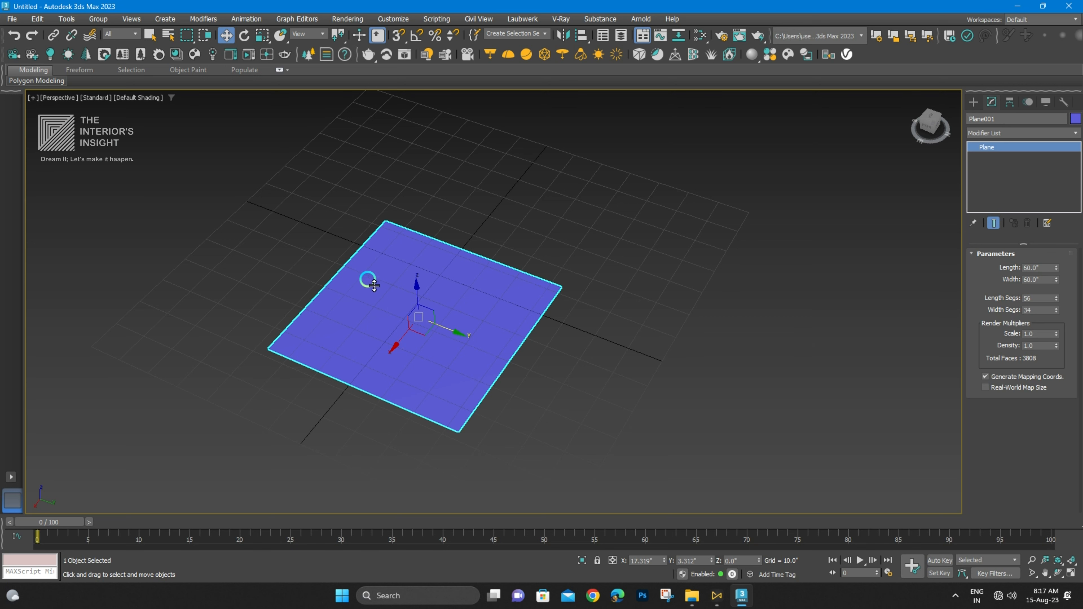
{"action": "middle_click_drag", "start_coordinate": [474, 244], "coordinate": [482, 247]}
{"action": "scroll", "coordinate": [469, 263], "scroll_direction": "up", "scroll_amount": 2}
{"action": "scroll", "coordinate": [432, 246], "scroll_direction": "up", "scroll_amount": 3}
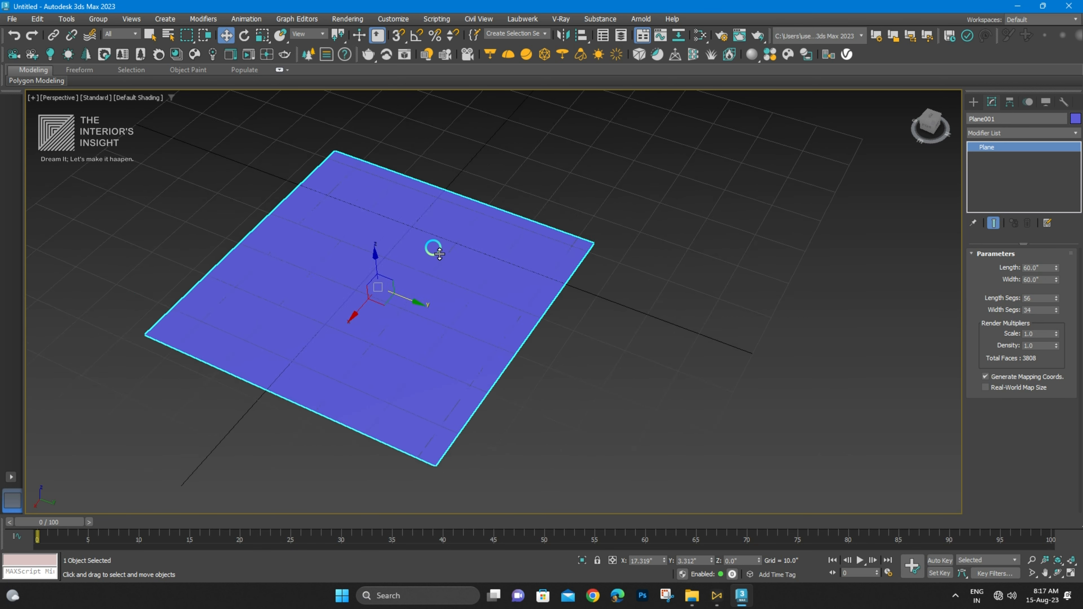
{"action": "scroll", "coordinate": [478, 237], "scroll_direction": "down", "scroll_amount": 2}
{"action": "key", "text": "Delete"}
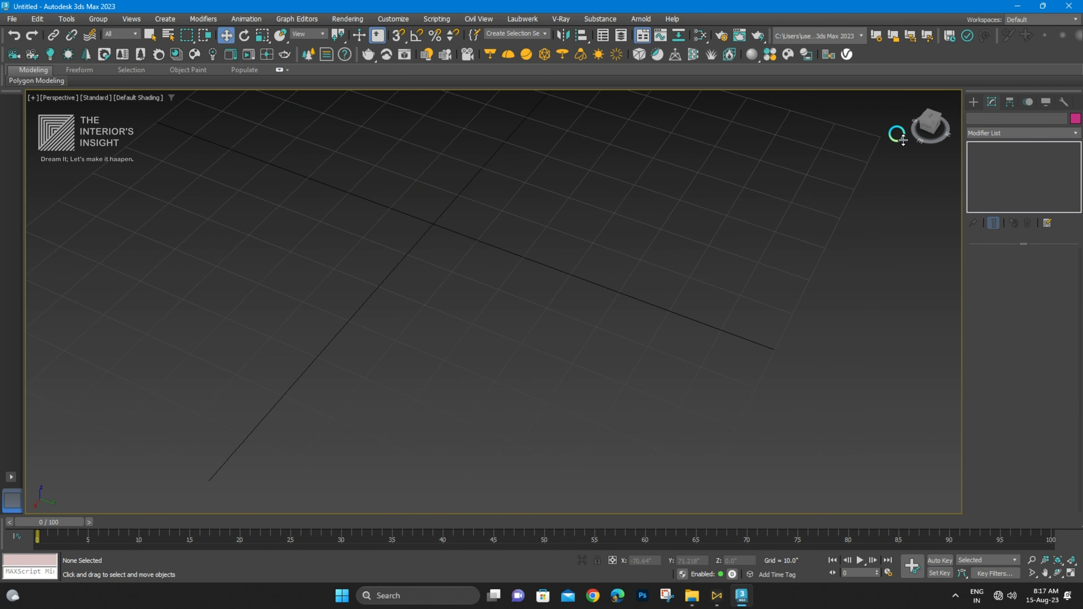
- Create a standard box about 142" long, 22" wide and 109" high on the grid
{"action": "left_click", "coordinate": [974, 102]}
{"action": "left_click", "coordinate": [998, 176]}
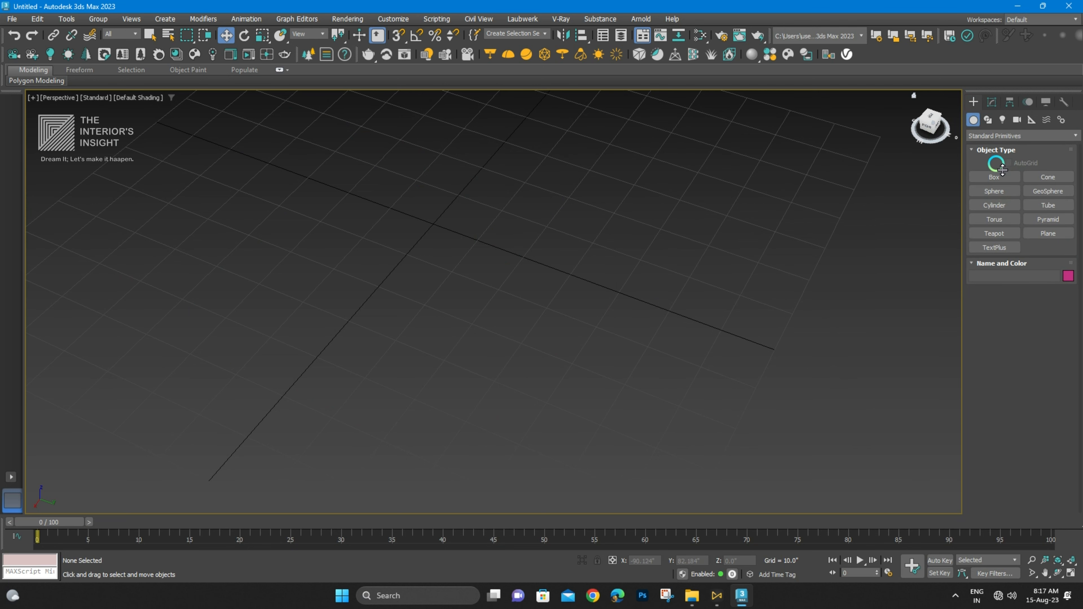
{"action": "left_click", "coordinate": [995, 176]}
{"action": "scroll", "coordinate": [465, 270], "scroll_direction": "down", "scroll_amount": 5}
{"action": "left_click_drag", "start_coordinate": [391, 307], "coordinate": [568, 416]}
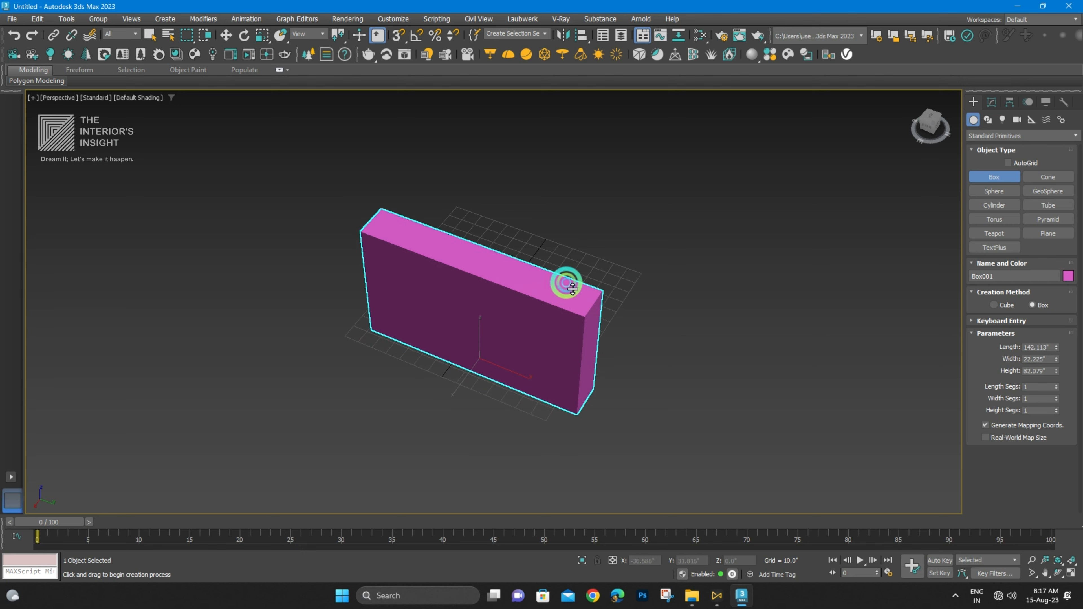
{"action": "left_click", "coordinate": [571, 266]}
{"action": "scroll", "coordinate": [485, 229], "scroll_direction": "up", "scroll_amount": 5}
{"action": "scroll", "coordinate": [452, 271], "scroll_direction": "down", "scroll_amount": 5}
{"action": "scroll", "coordinate": [515, 259], "scroll_direction": "up", "scroll_amount": 3}
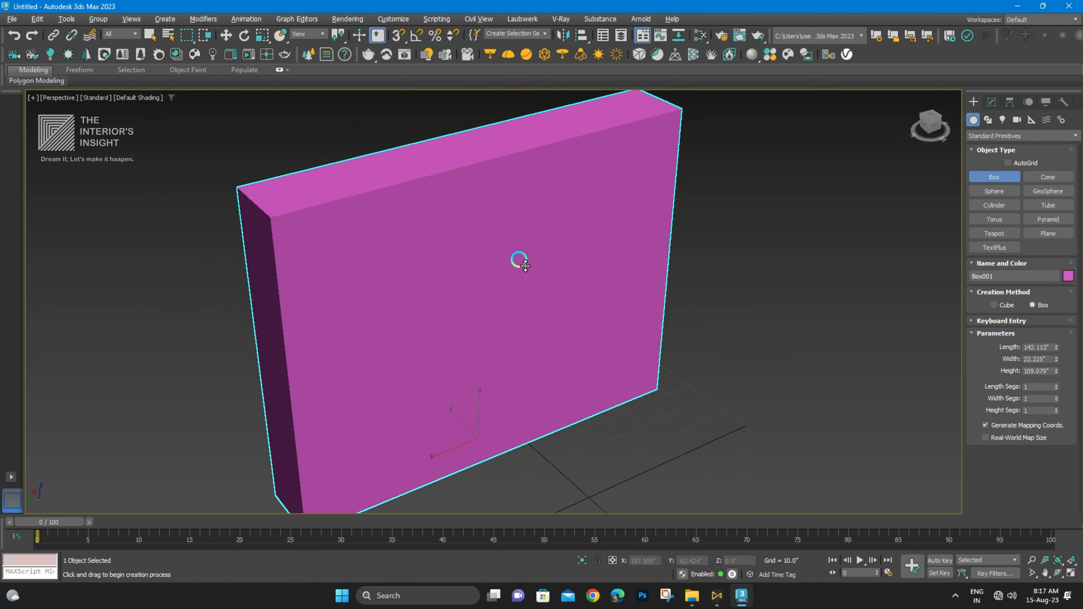
{"action": "middle_click_drag", "start_coordinate": [515, 259], "coordinate": [471, 335], "text": "alt"}
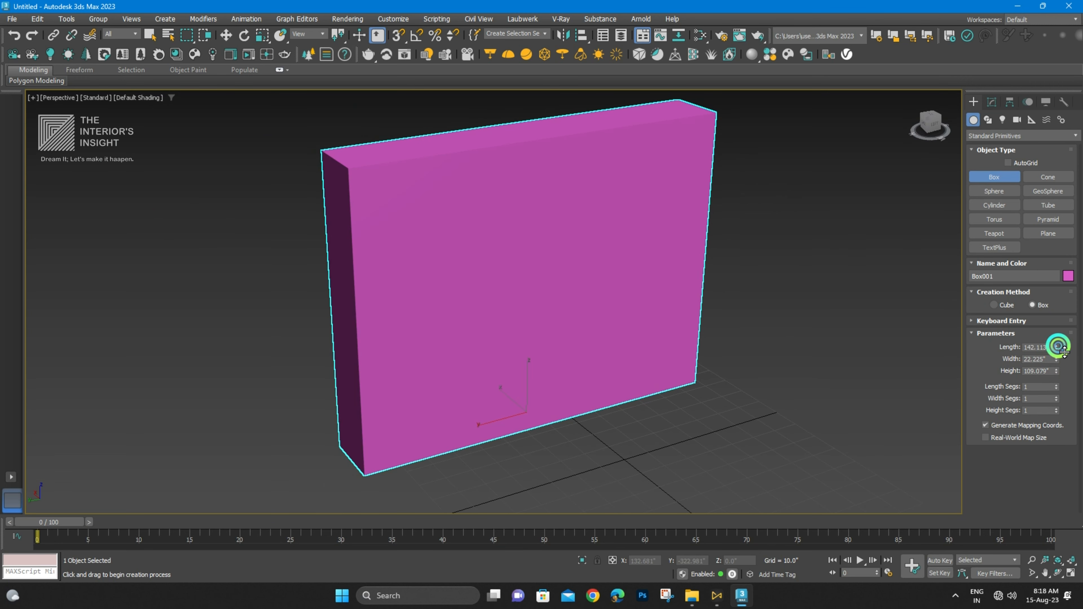
- Set the box's length to 72" and its width to 24"
{"action": "mouse_move", "coordinate": [1064, 350]}
{"action": "left_mouse_down"}
{"action": "mouse_move", "coordinate": [1062, 338]}
{"action": "mouse_move", "coordinate": [1049, 350]}
{"action": "left_mouse_up"}
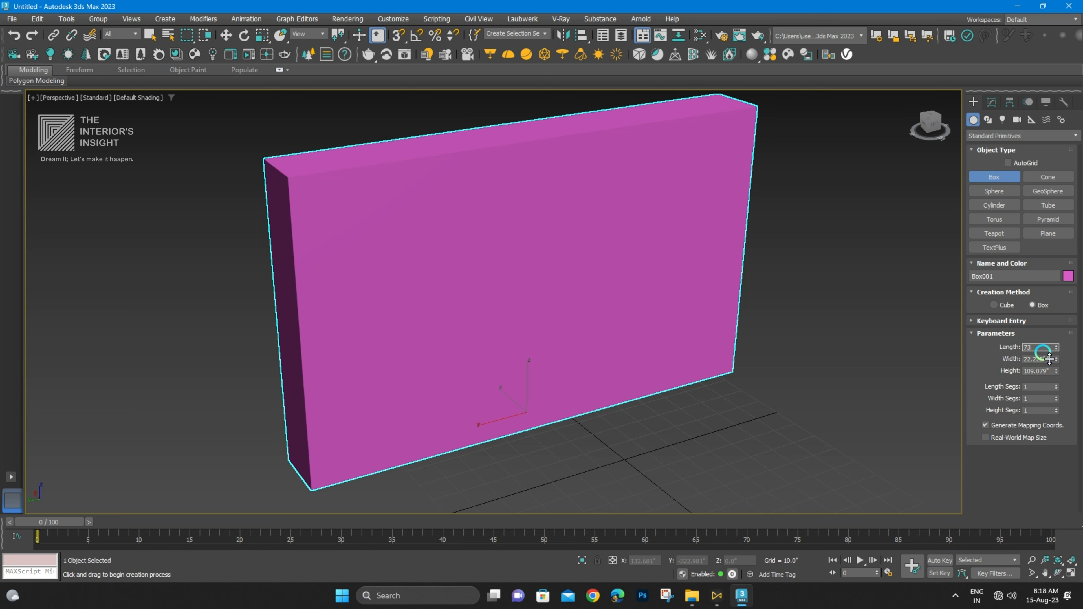
{"action": "type", "text": "72"}
{"action": "key", "text": "Return"}
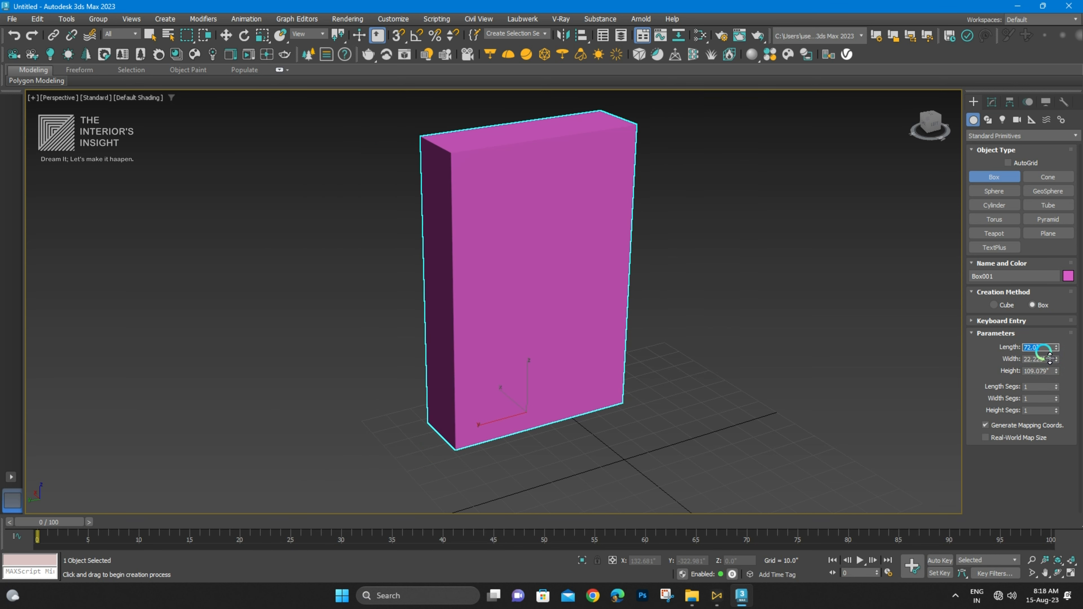
{"action": "mouse_move", "coordinate": [1062, 364]}
{"action": "left_mouse_down"}
{"action": "mouse_move", "coordinate": [1063, 316]}
{"action": "mouse_move", "coordinate": [1067, 372]}
{"action": "left_mouse_up"}
{"action": "double_click", "coordinate": [1051, 363]}
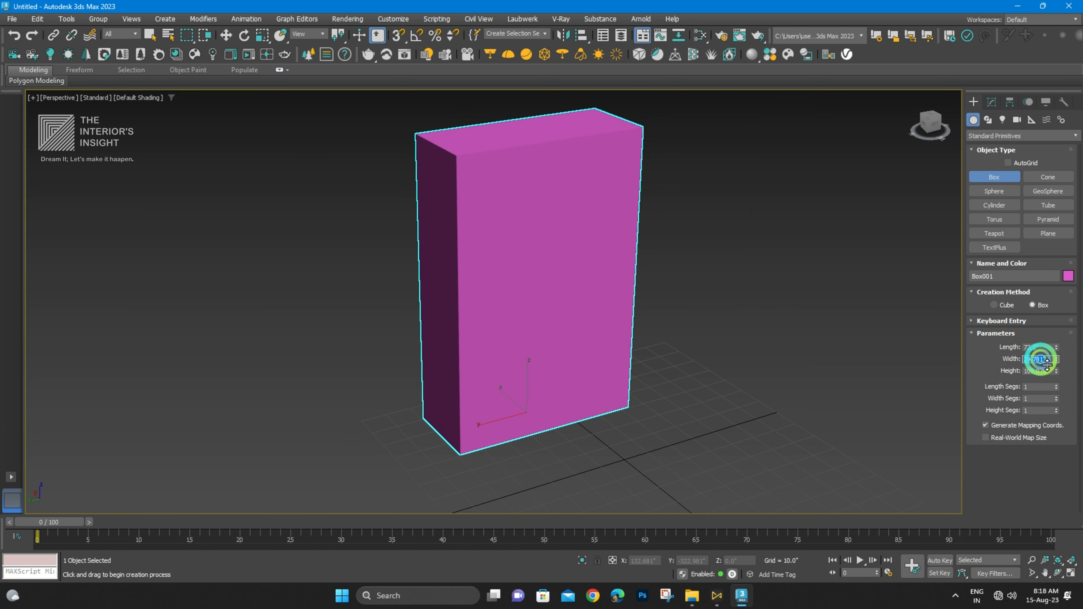
{"action": "type", "text": "24"}
{"action": "key", "text": "Return"}
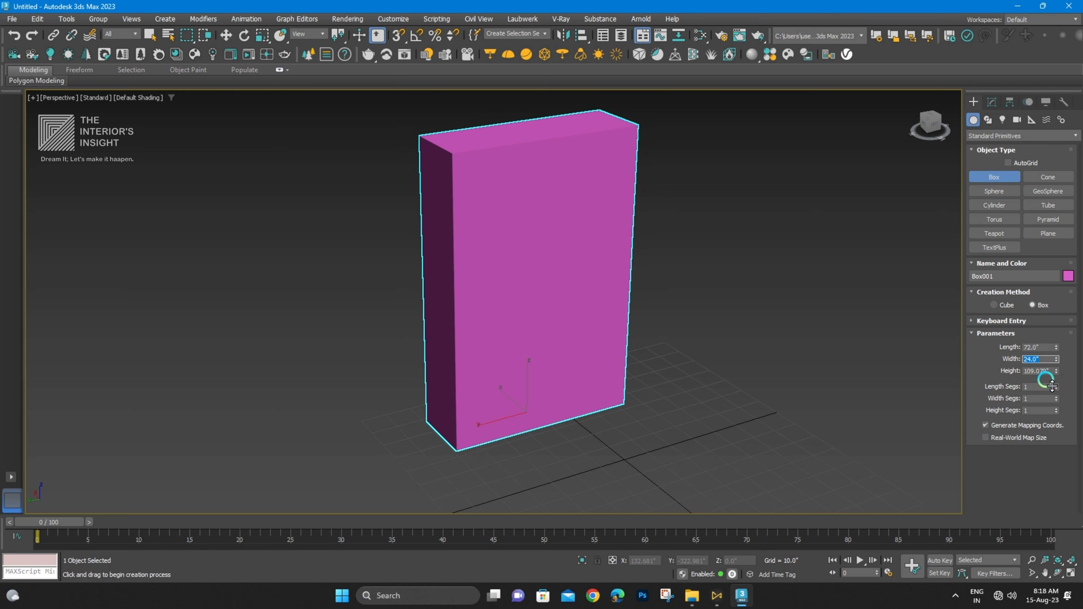
- Set the box's height to 30" and inspect the resized box from several angles
{"action": "mouse_move", "coordinate": [1062, 377]}
{"action": "left_mouse_down"}
{"action": "mouse_move", "coordinate": [1051, 322]}
{"action": "mouse_move", "coordinate": [1051, 409]}
{"action": "mouse_move", "coordinate": [1051, 376]}
{"action": "left_mouse_up"}
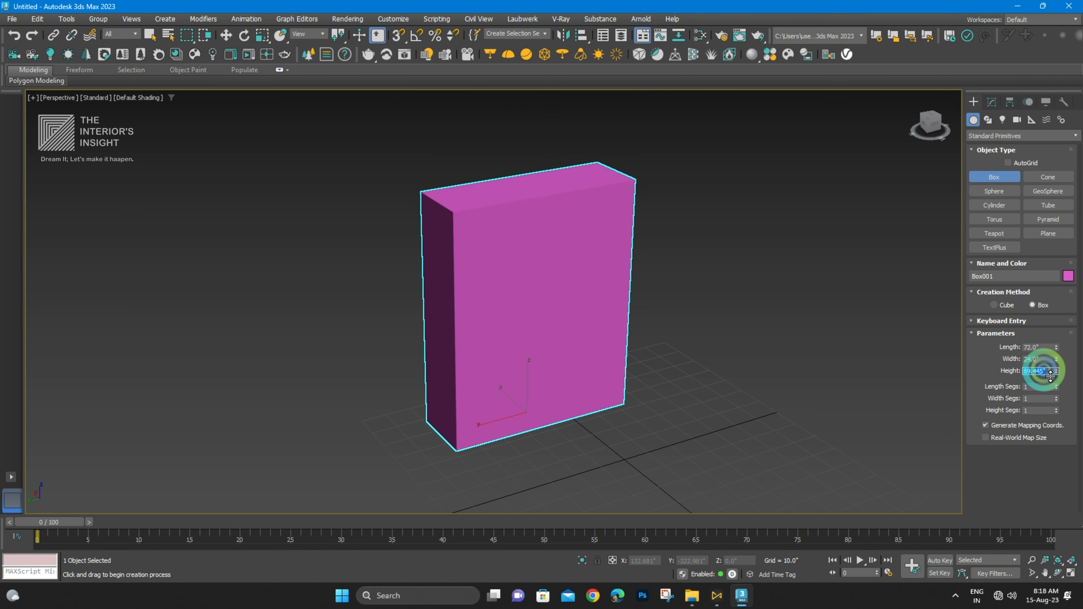
{"action": "type", "text": "30"}
{"action": "key", "text": "Return"}
{"action": "scroll", "coordinate": [361, 389], "scroll_direction": "up", "scroll_amount": 5}
{"action": "middle_click_drag", "start_coordinate": [335, 354], "coordinate": [221, 296]}
{"action": "middle_click_drag", "start_coordinate": [408, 285], "coordinate": [353, 296], "text": "alt"}
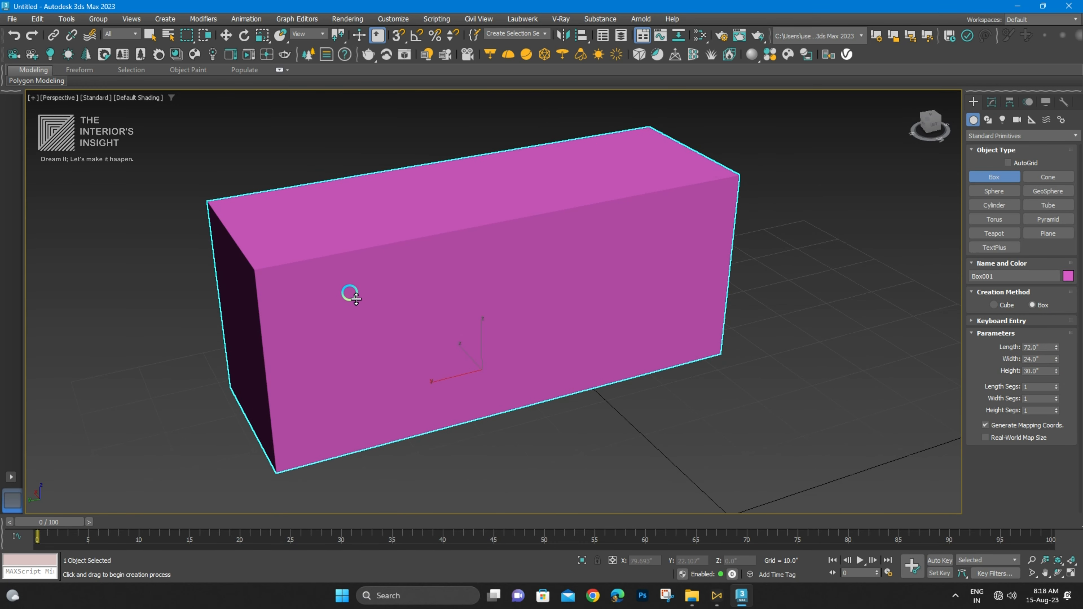
{"action": "middle_click_drag", "start_coordinate": [376, 292], "coordinate": [428, 300], "text": "alt"}
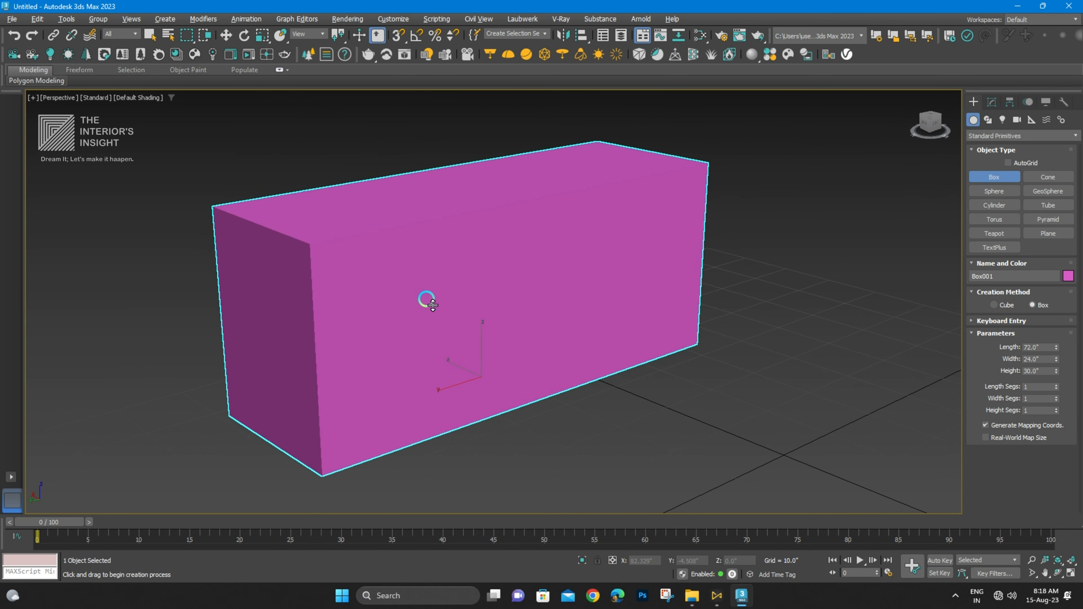
- End box creation, show edged faces in the viewport and set the box's length segments to 4
{"action": "key", "text": "w"}
{"action": "middle_click_drag", "start_coordinate": [382, 272], "coordinate": [355, 293], "text": "alt"}
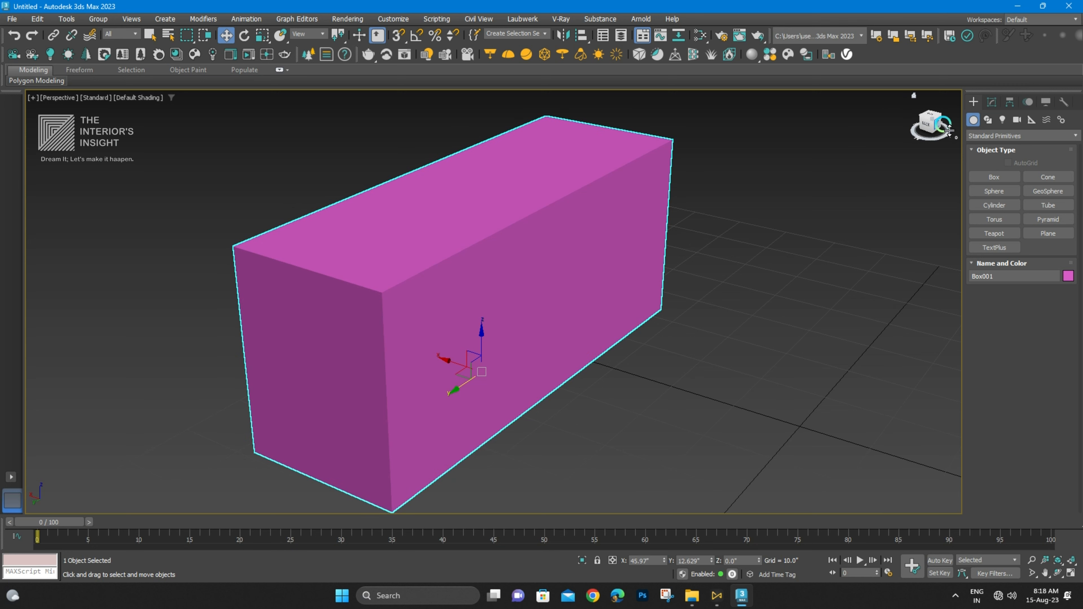
{"action": "left_click", "coordinate": [991, 101]}
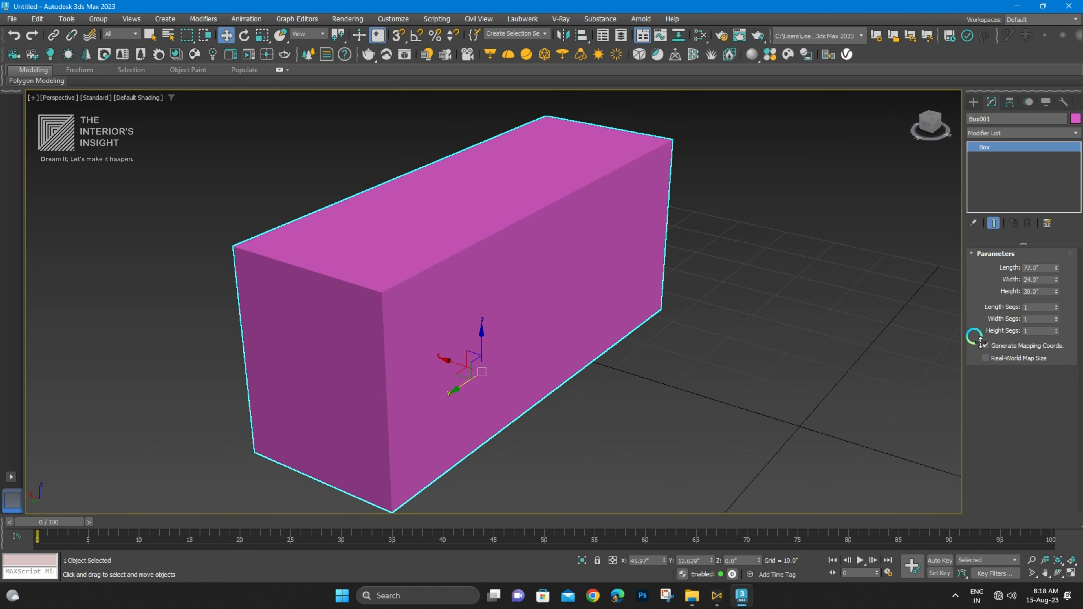
{"action": "key", "text": "F4"}
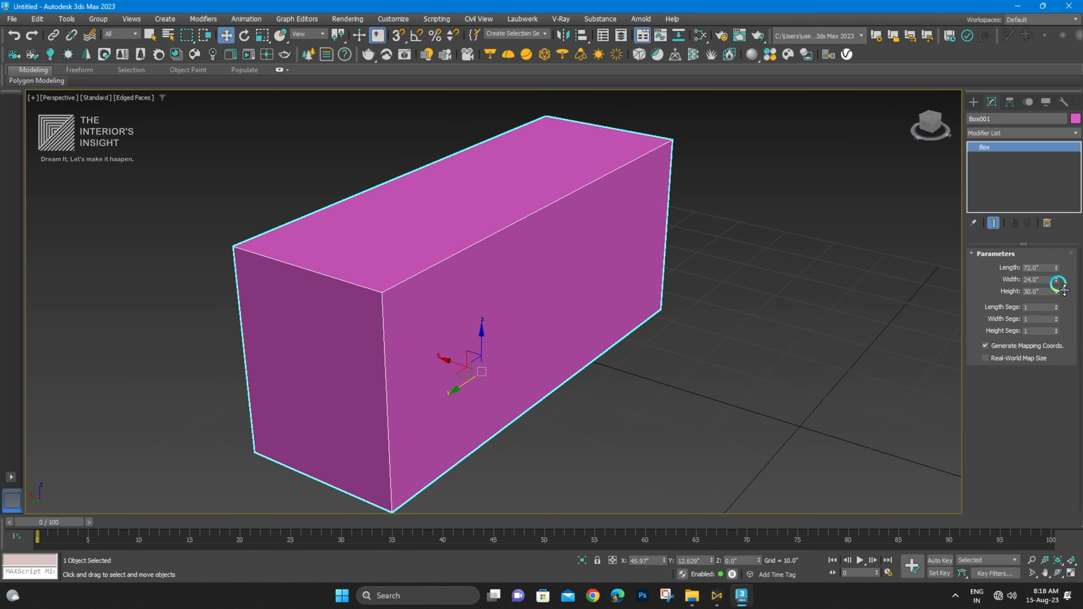
{"action": "left_click", "coordinate": [1056, 306]}
{"action": "left_click", "coordinate": [1056, 305]}
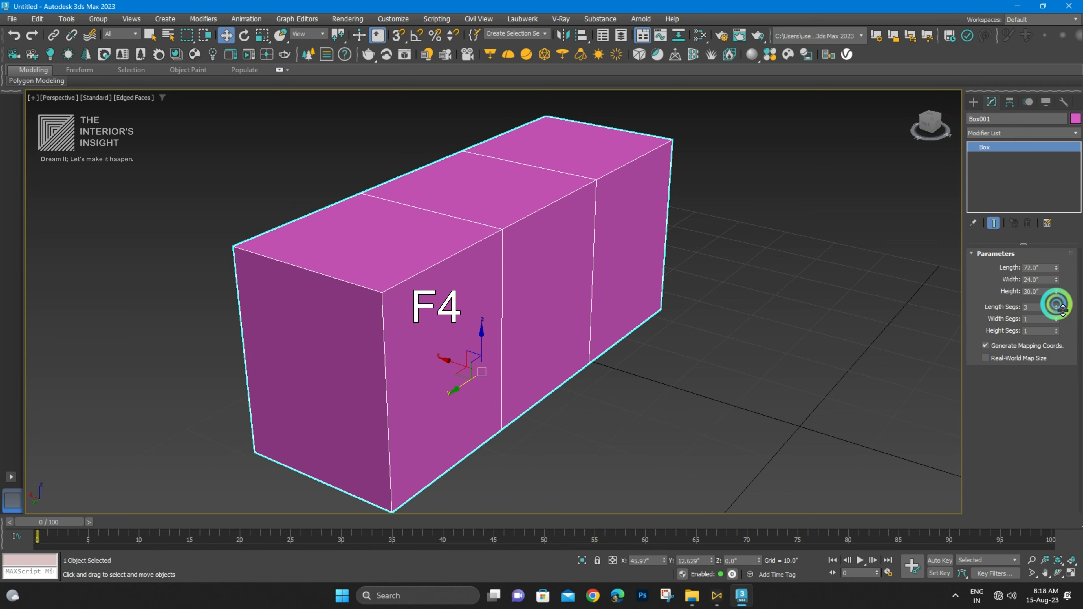
{"action": "left_click", "coordinate": [1057, 305]}
- Increase the box's length segments to 8 and inspect the divisions along its length
{"action": "middle_click_drag", "start_coordinate": [790, 401], "coordinate": [460, 318], "text": "alt"}
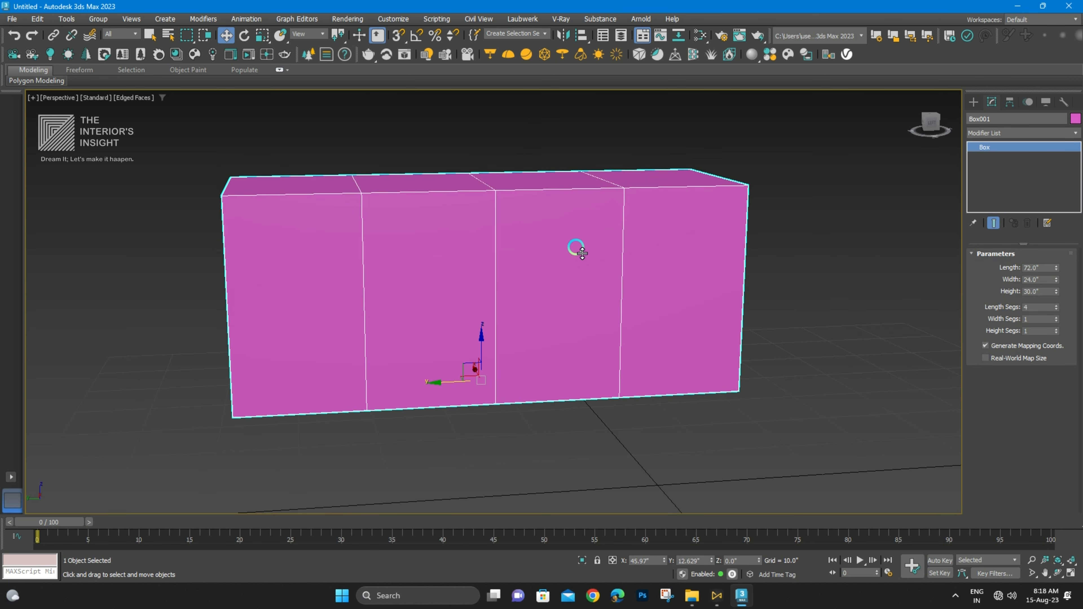
{"action": "middle_click_drag", "start_coordinate": [575, 247], "coordinate": [1043, 254], "text": "alt"}
{"action": "left_click", "coordinate": [1058, 305]}
{"action": "left_click", "coordinate": [1058, 306]}
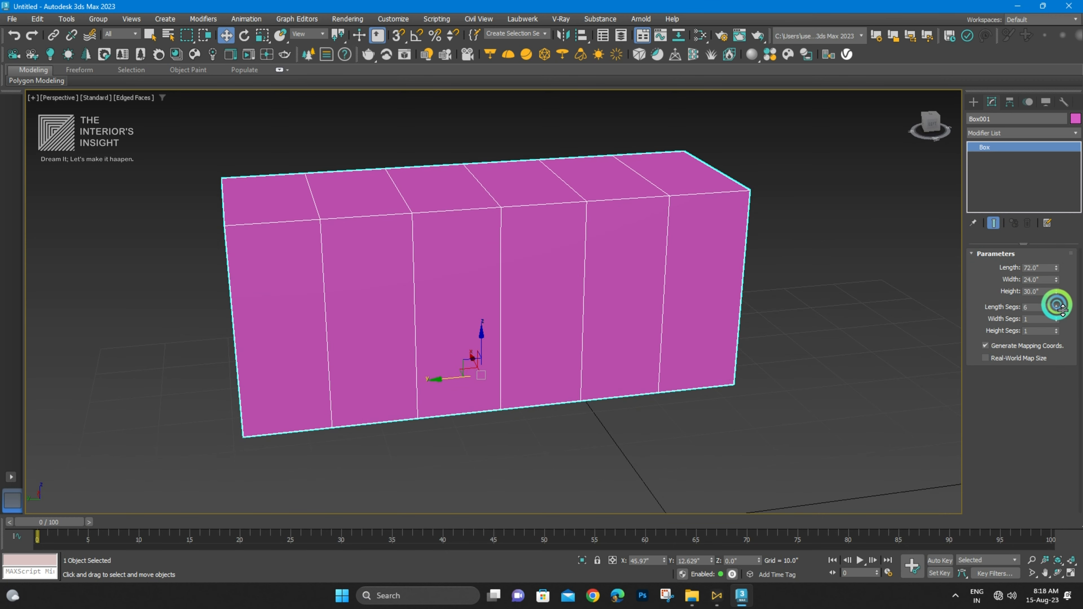
{"action": "left_click", "coordinate": [1058, 305]}
{"action": "left_click", "coordinate": [1058, 305]}
{"action": "left_click", "coordinate": [477, 263]}
{"action": "middle_click_drag", "start_coordinate": [482, 268], "coordinate": [322, 254], "text": "alt"}
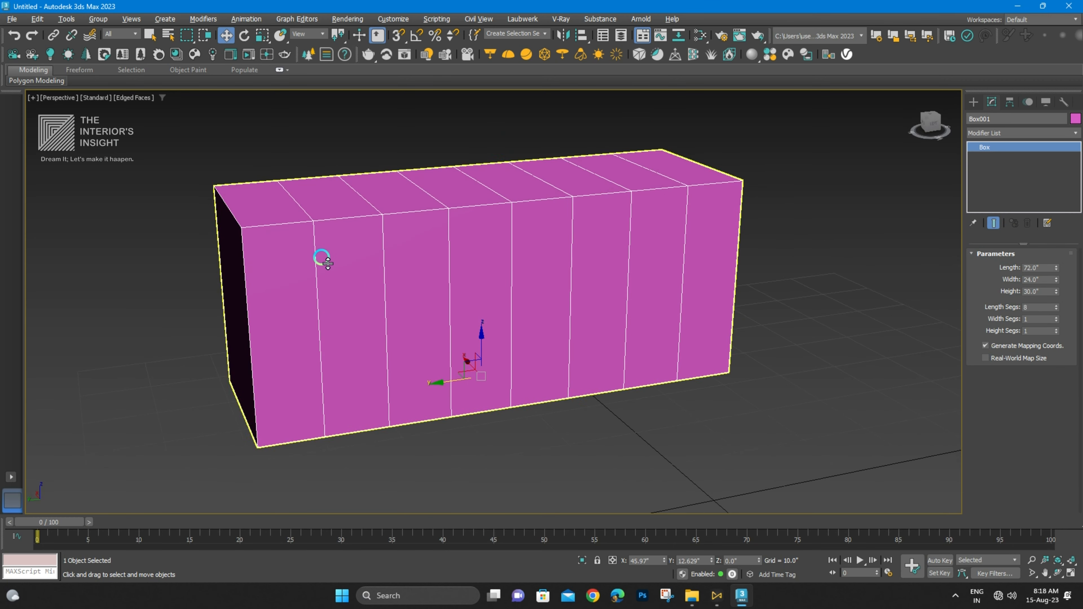
{"action": "middle_click_drag", "start_coordinate": [505, 300], "coordinate": [535, 300], "text": "alt"}
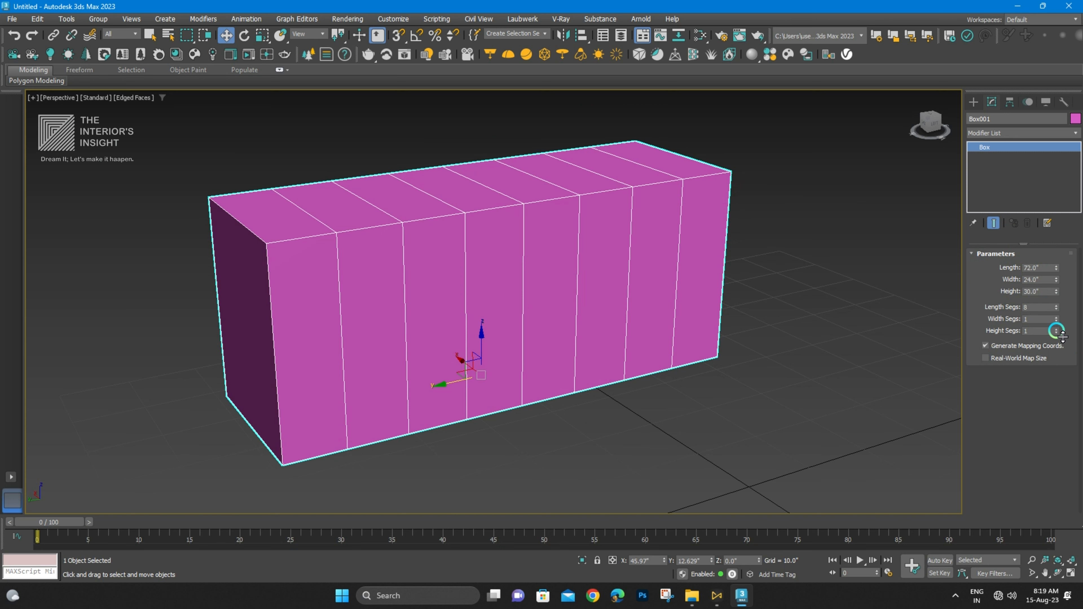
- Increase the box's height segments to 3 and examine the divided sides and underside
{"action": "mouse_move", "coordinate": [1058, 320]}
{"action": "left_mouse_down"}
{"action": "mouse_move", "coordinate": [1054, 307]}
{"action": "mouse_move", "coordinate": [1064, 337]}
{"action": "left_mouse_up"}
{"action": "middle_click_drag", "start_coordinate": [391, 335], "coordinate": [400, 270], "text": "alt"}
{"action": "middle_click_drag", "start_coordinate": [465, 273], "coordinate": [443, 266], "text": "alt"}
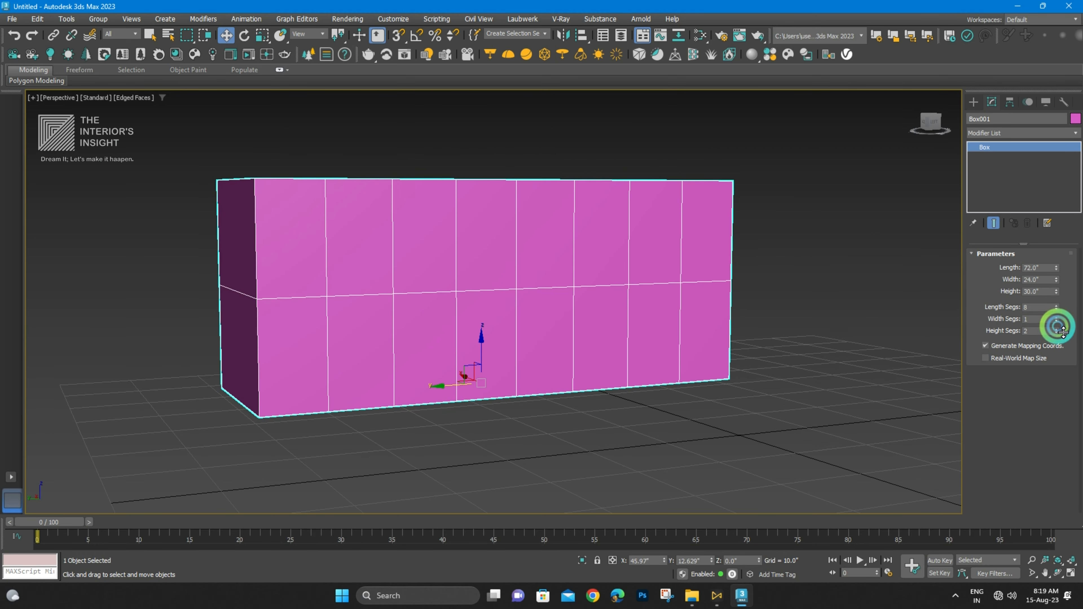
{"action": "left_click_drag", "start_coordinate": [1064, 332], "coordinate": [1063, 329]}
{"action": "middle_click_drag", "start_coordinate": [665, 351], "coordinate": [350, 212], "text": "alt"}
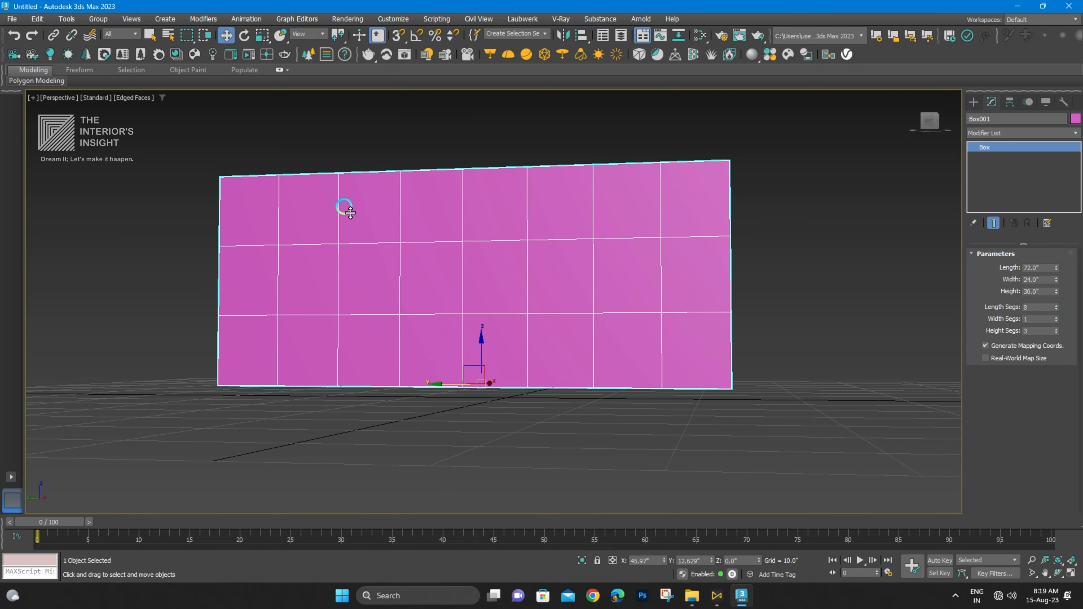
{"action": "middle_click_drag", "start_coordinate": [622, 317], "coordinate": [447, 247], "text": "alt"}
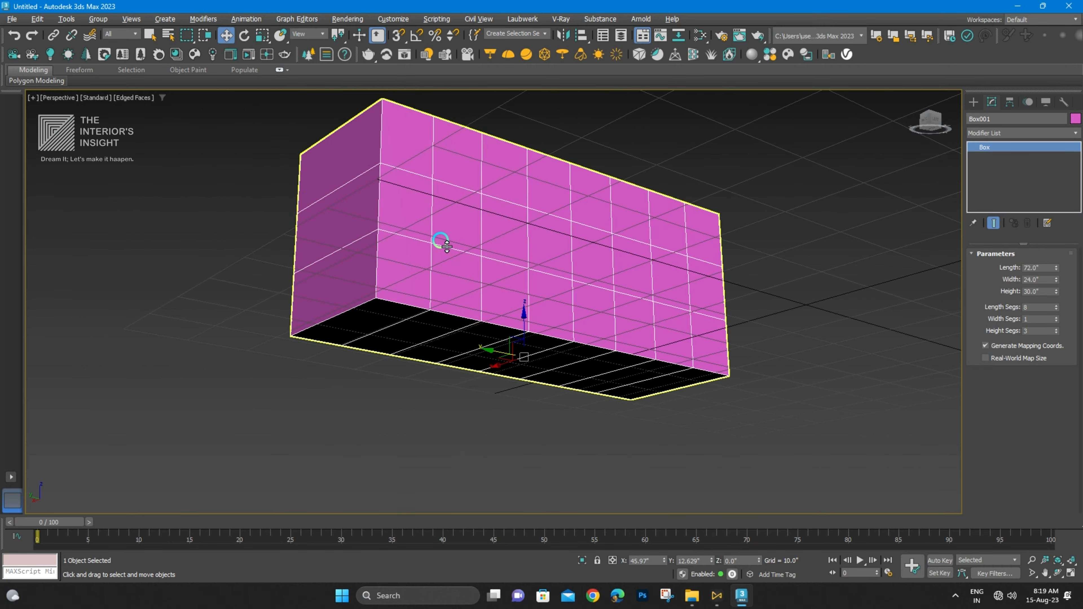
{"action": "middle_click_drag", "start_coordinate": [742, 281], "coordinate": [764, 269], "text": "alt"}
- Start box creation with snapping and AutoGrid enabled, try a small base near the large box's front corner, and cancel it
{"action": "left_click", "coordinate": [973, 101]}
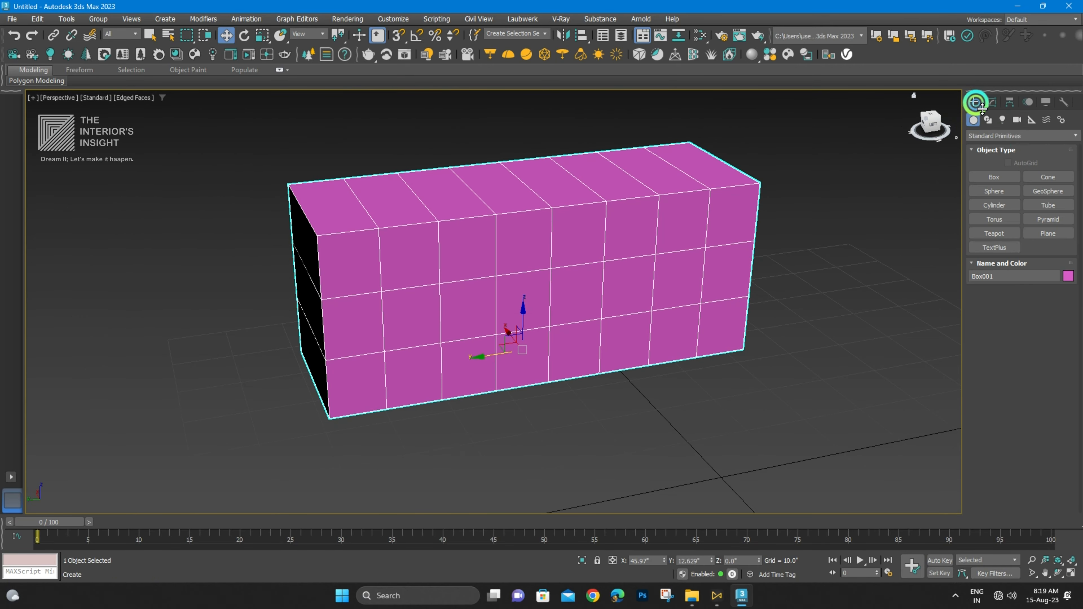
{"action": "left_click", "coordinate": [996, 176]}
{"action": "scroll", "coordinate": [324, 242], "scroll_direction": "up", "scroll_amount": 5}
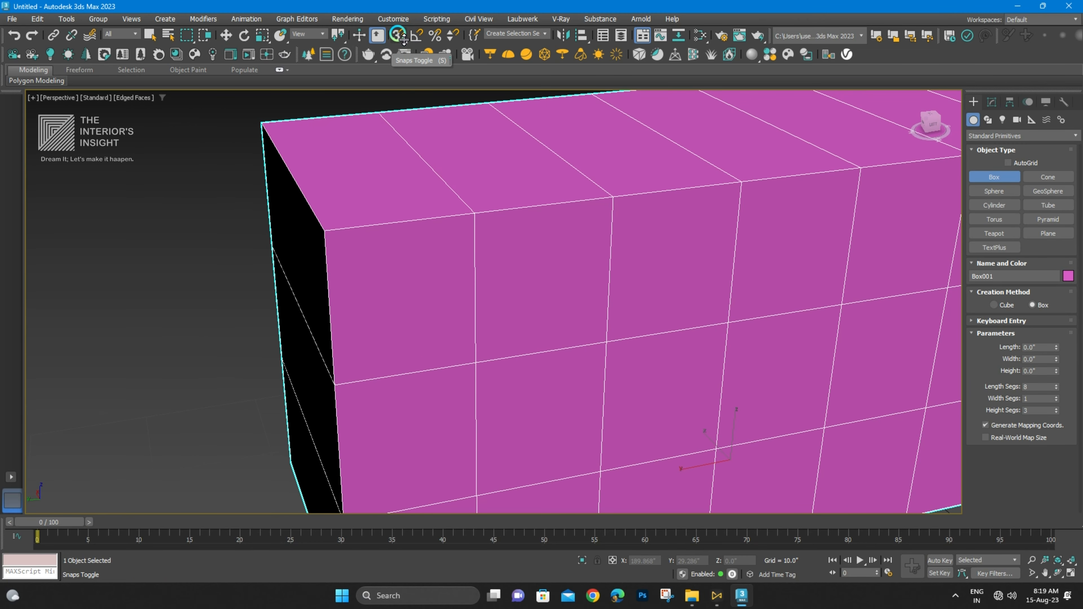
{"action": "left_click", "coordinate": [401, 36]}
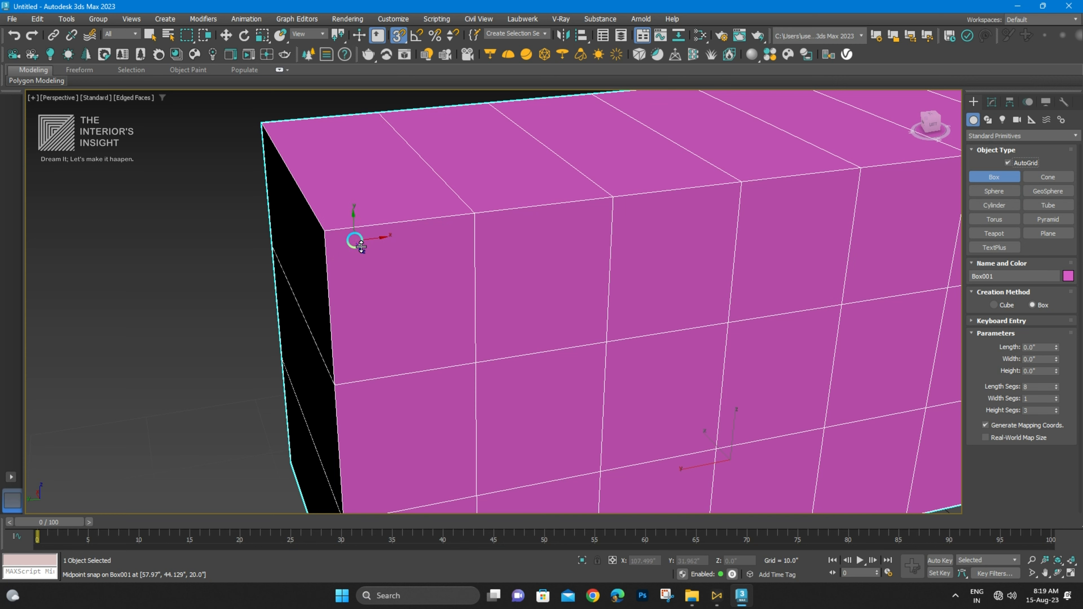
{"action": "left_click_drag", "start_coordinate": [361, 247], "coordinate": [382, 283]}
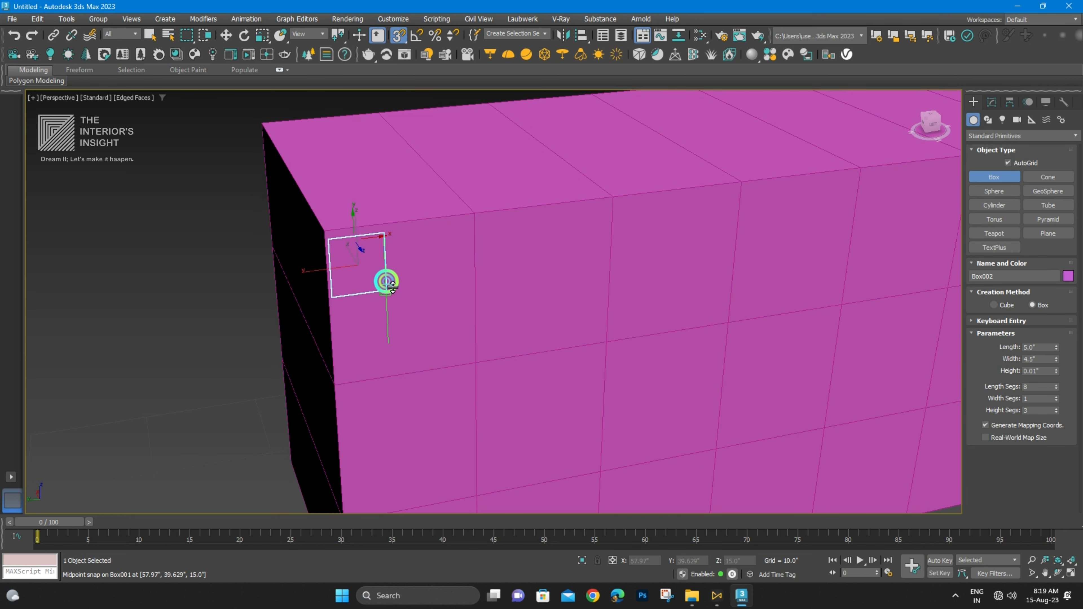
{"action": "right_click", "coordinate": [397, 273]}
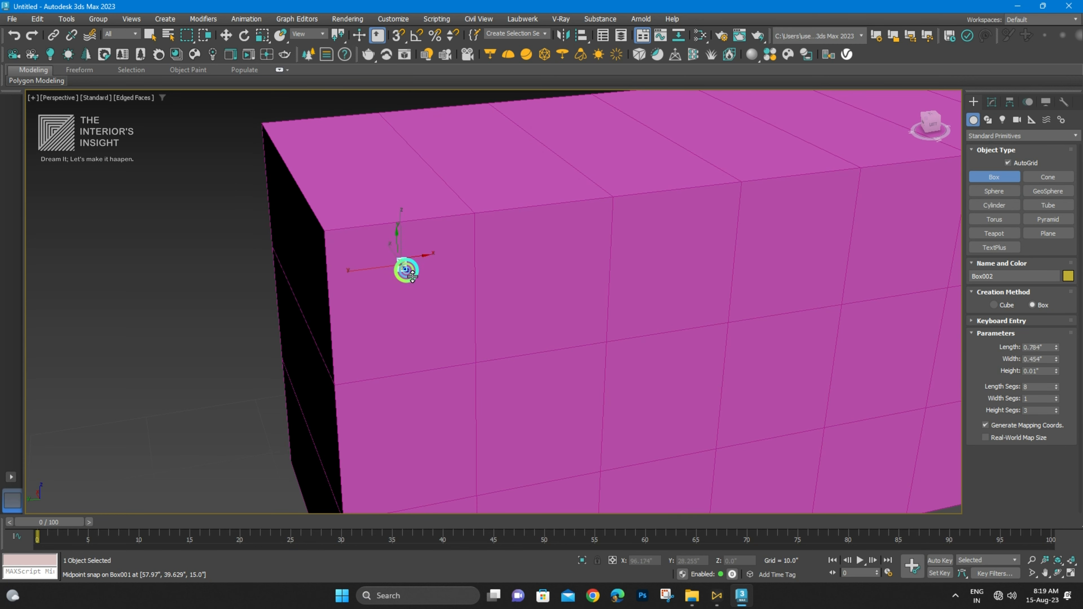
- Draw a trial box about 12.3" × 13.2" × 7" on the large box's front face using AutoGrid, and delete it
{"action": "left_click_drag", "start_coordinate": [407, 273], "coordinate": [623, 437]}
{"action": "left_click", "coordinate": [684, 435]}
{"action": "left_click", "coordinate": [638, 349]}
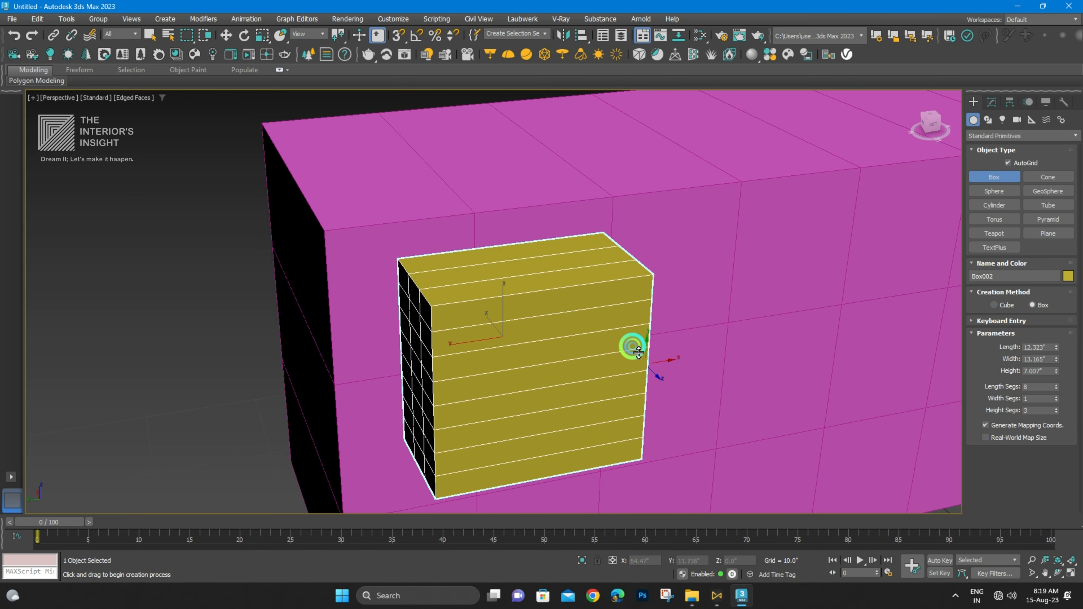
{"action": "middle_click_drag", "start_coordinate": [593, 265], "coordinate": [678, 312], "text": "alt"}
{"action": "scroll", "coordinate": [562, 269], "scroll_direction": "down", "scroll_amount": 4}
{"action": "key", "text": "Delete"}
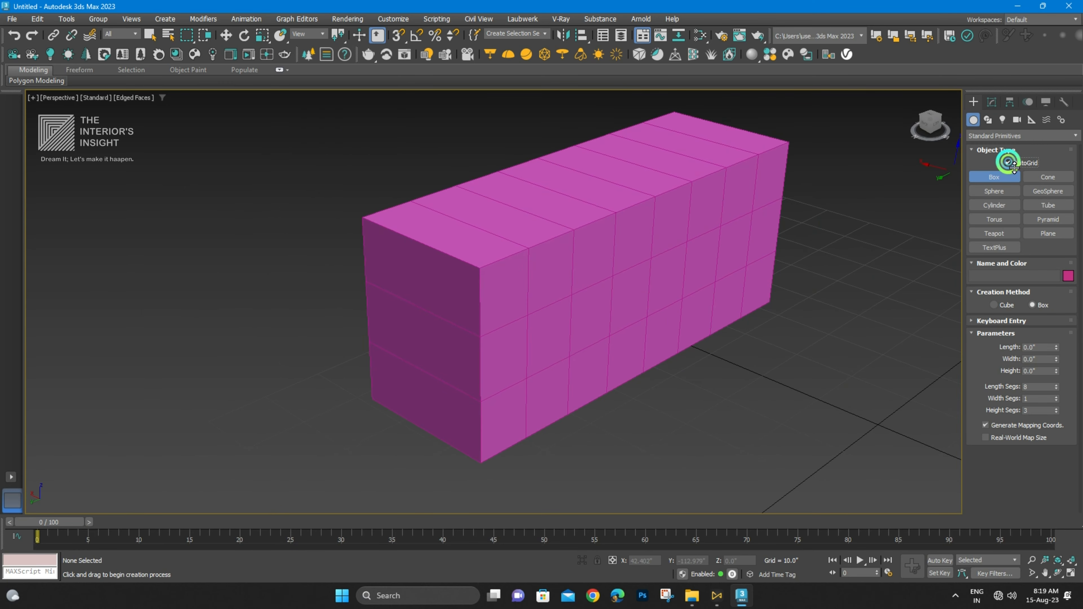
- Turn AutoGrid off and draw a box with a base about 31.1" × 32.9", starting over the large box's front face
{"action": "left_click", "coordinate": [1009, 163]}
{"action": "left_click", "coordinate": [488, 282]}
{"action": "scroll", "coordinate": [495, 278], "scroll_direction": "up", "scroll_amount": 5}
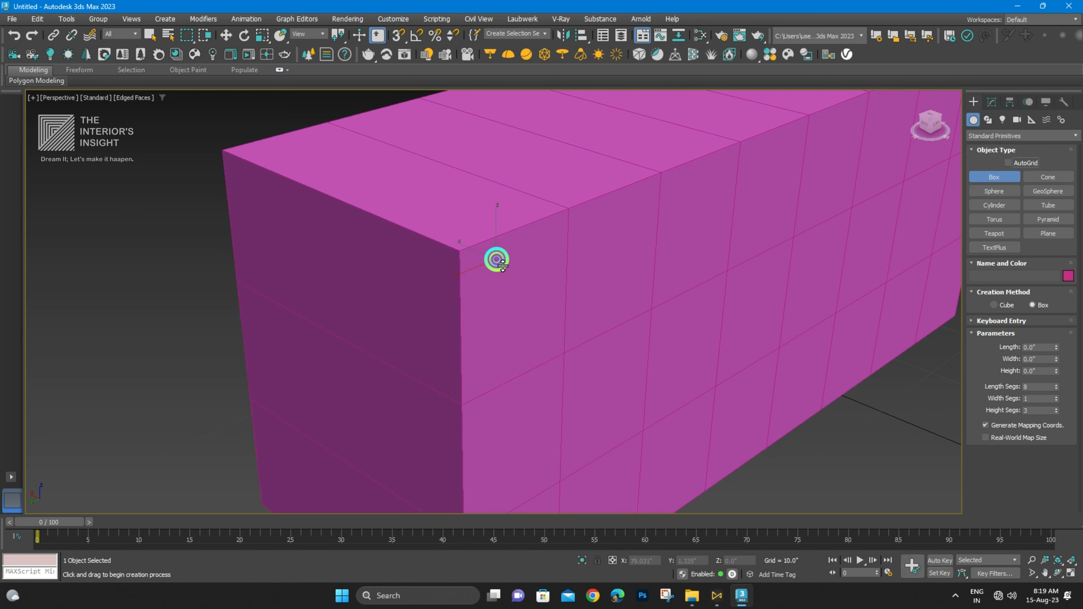
{"action": "left_click_drag", "start_coordinate": [497, 260], "coordinate": [507, 485]}
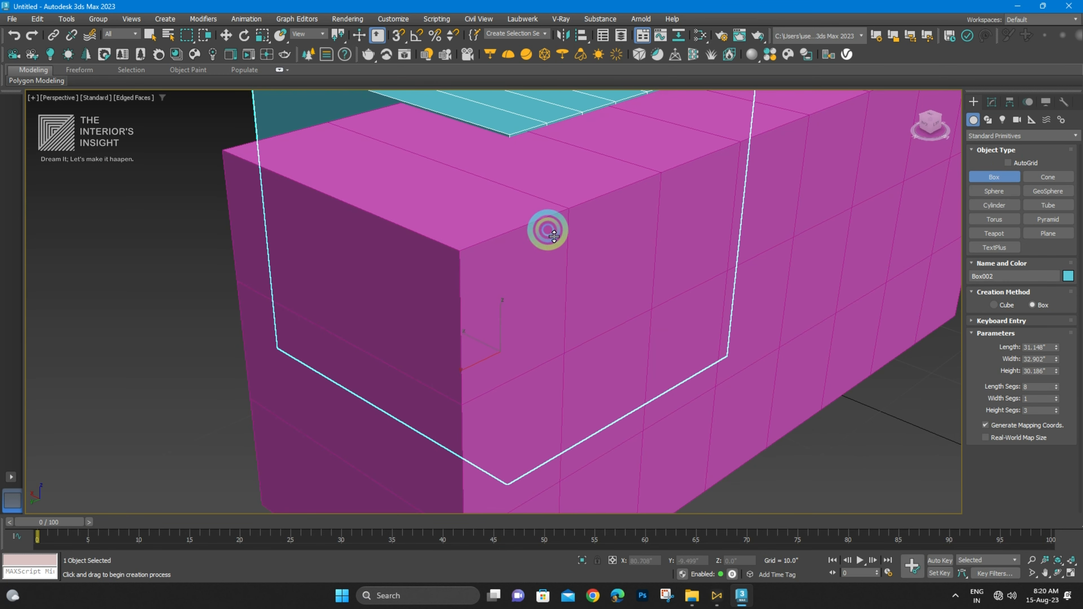
{"action": "scroll", "coordinate": [554, 237], "scroll_direction": "down", "scroll_amount": 5}
{"action": "mouse_move", "coordinate": [524, 208]}
{"action": "middle_mouse_down", "text": "alt"}
{"action": "mouse_move", "coordinate": [647, 192]}
{"action": "mouse_move", "coordinate": [547, 202]}
{"action": "mouse_move", "coordinate": [513, 218]}
{"action": "middle_mouse_up", "text": "alt"}
- Try a second box base about 20.8" × 22.1" on the ground grid, cancel it, and delete the tall trial box
{"action": "left_click_drag", "start_coordinate": [711, 303], "coordinate": [710, 360]}
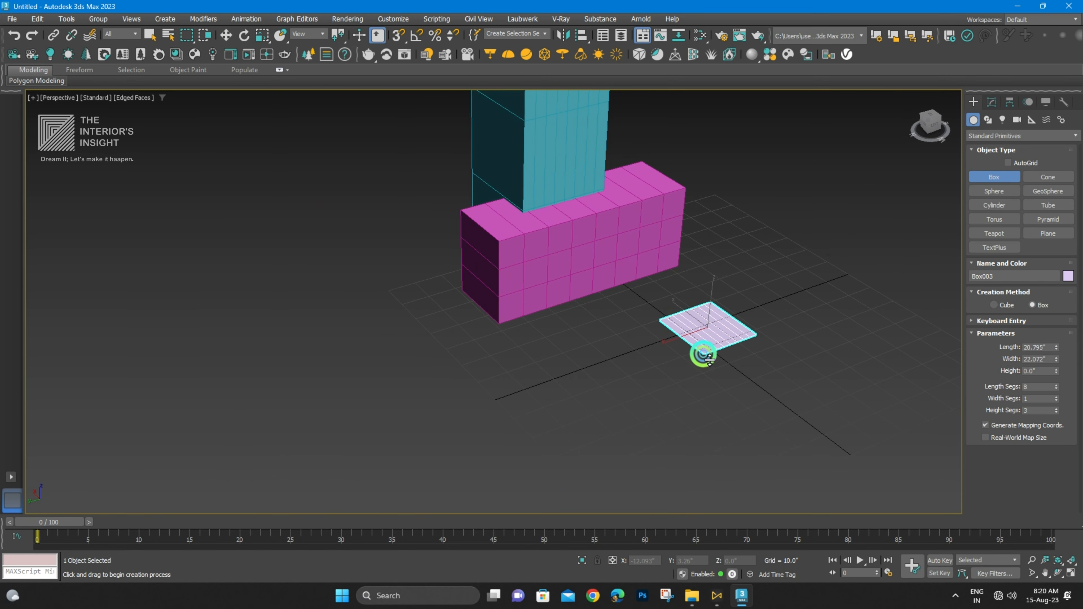
{"action": "right_click", "coordinate": [710, 361]}
{"action": "scroll", "coordinate": [633, 256], "scroll_direction": "up", "scroll_amount": 5}
{"action": "scroll", "coordinate": [682, 246], "scroll_direction": "down", "scroll_amount": 4}
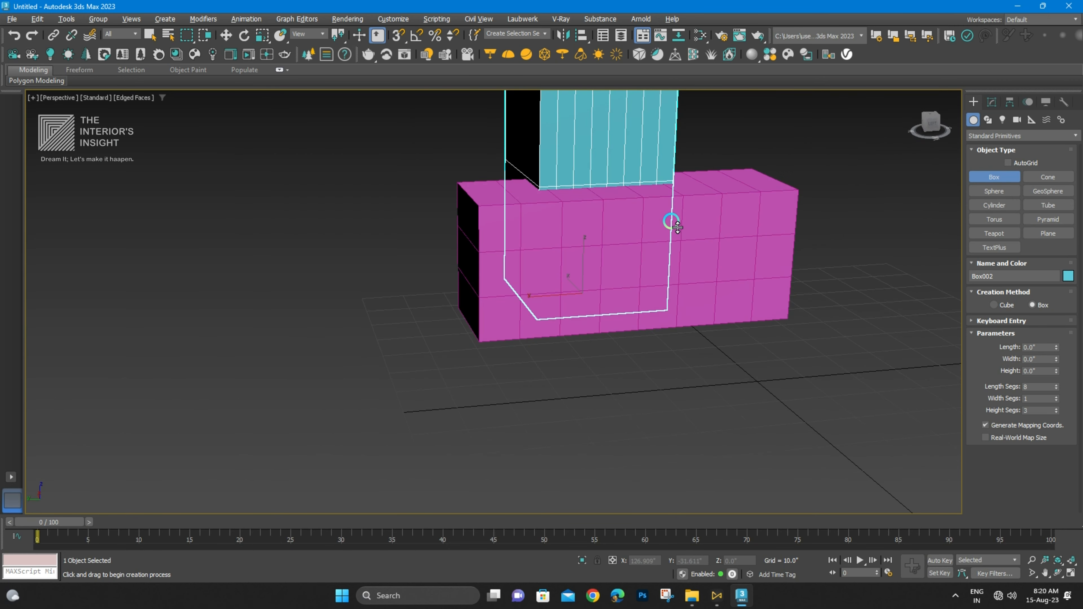
{"action": "middle_click_drag", "start_coordinate": [677, 228], "coordinate": [642, 283]}
{"action": "key", "text": "Delete"}
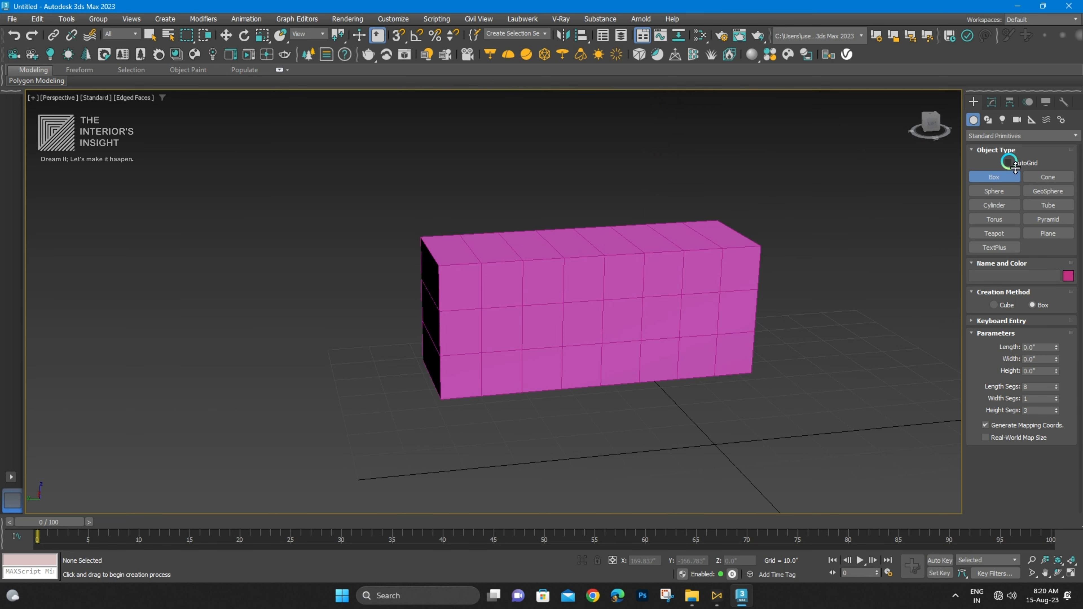
- Turn AutoGrid on and draw a box about 15.4" × 15.3" × 9" on the large box's front face
{"action": "left_click", "coordinate": [1008, 163]}
{"action": "scroll", "coordinate": [604, 283], "scroll_direction": "up", "scroll_amount": 3}
{"action": "left_click_drag", "start_coordinate": [431, 270], "coordinate": [586, 412]}
{"action": "left_click", "coordinate": [708, 441]}
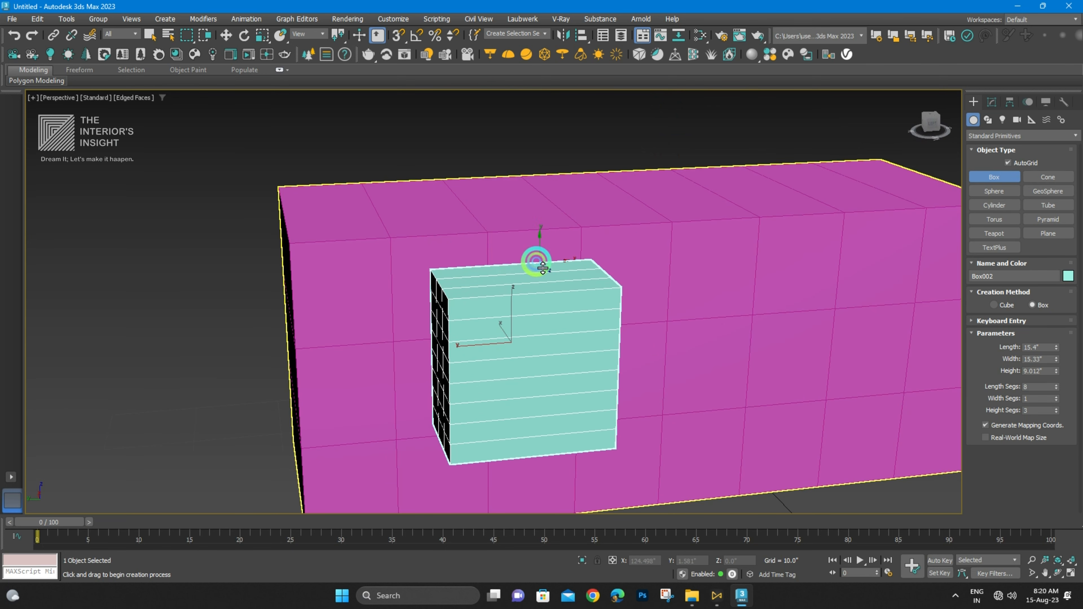
{"action": "middle_click_drag", "start_coordinate": [537, 261], "coordinate": [963, 228], "text": "alt"}
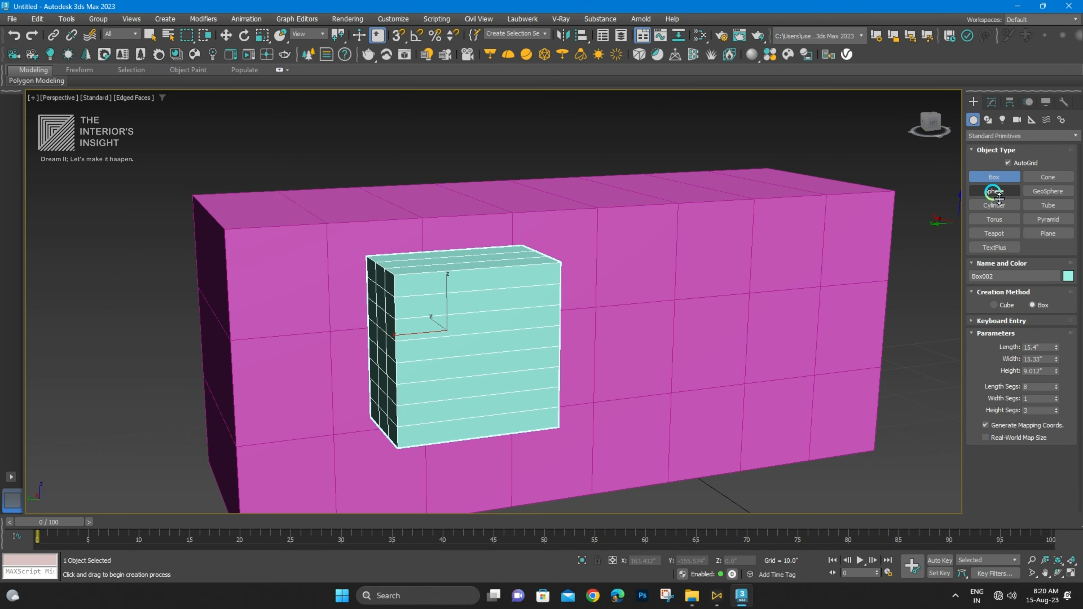
- Draw a sphere on the large box's front face, next to the smaller box, using AutoGrid
{"action": "left_click", "coordinate": [995, 191]}
{"action": "left_click_drag", "start_coordinate": [649, 273], "coordinate": [670, 333]}
{"action": "key", "text": "w"}
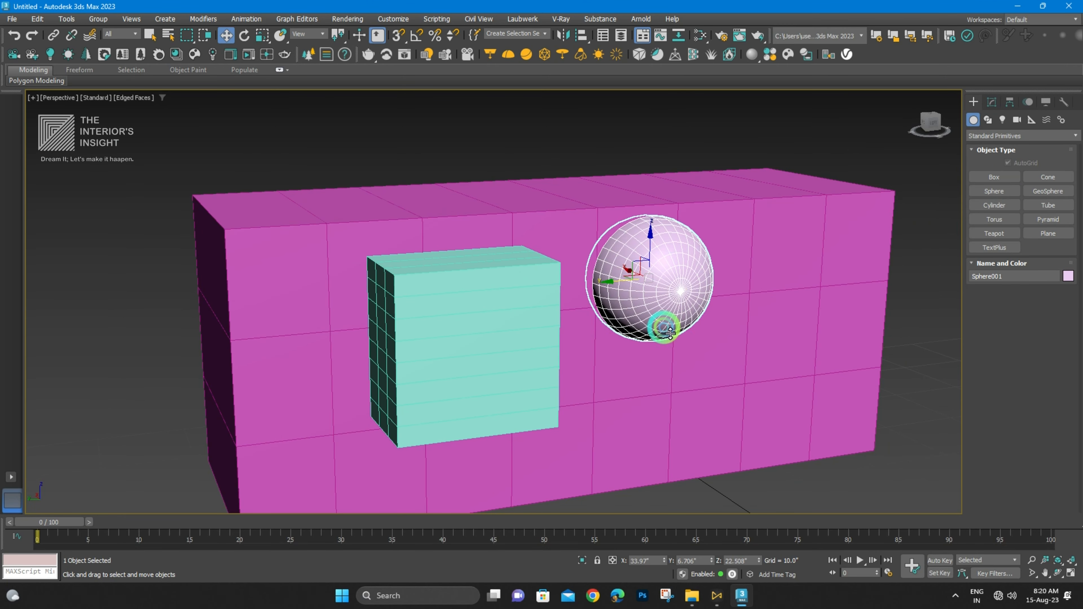
{"action": "middle_click_drag", "start_coordinate": [678, 283], "coordinate": [713, 285], "text": "alt"}
- Draw a torus with radii of about 3.7" and 0.4" beside the sphere on the large box's front face
{"action": "left_click", "coordinate": [990, 192]}
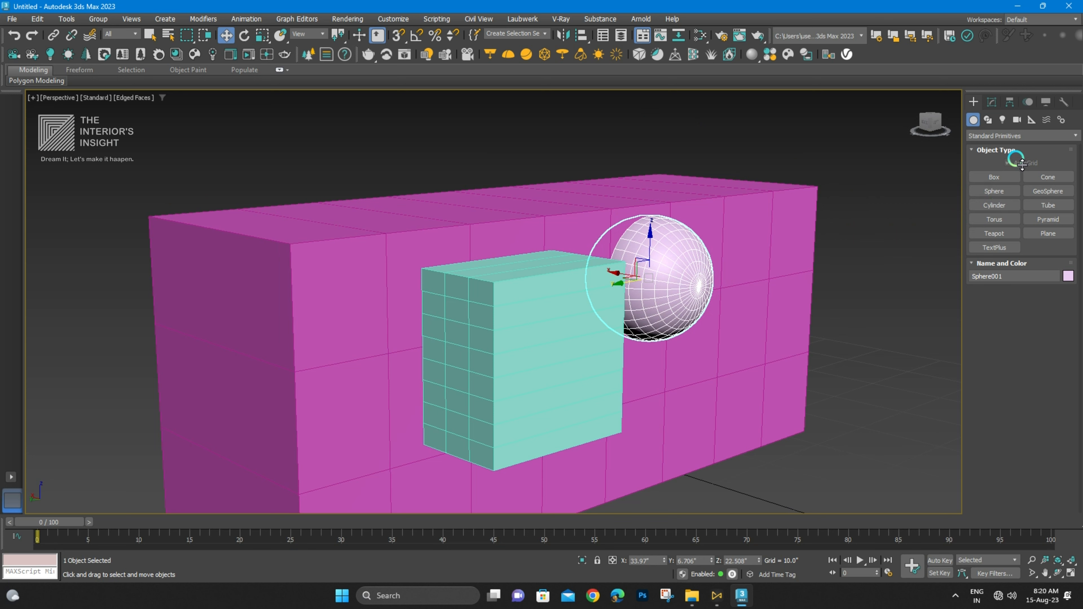
{"action": "left_click", "coordinate": [997, 216]}
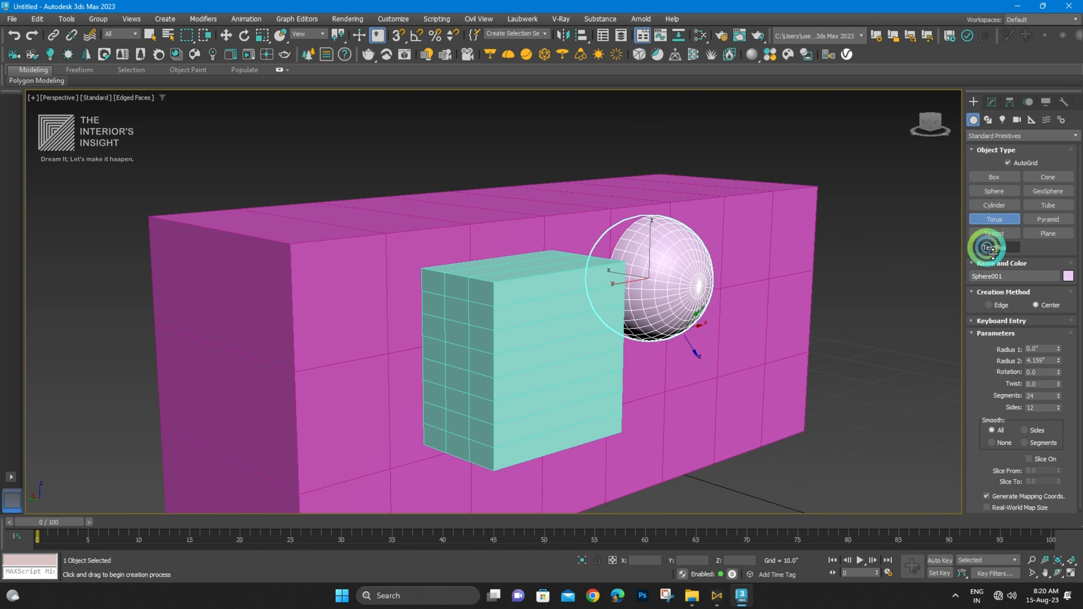
{"action": "left_click_drag", "start_coordinate": [775, 315], "coordinate": [789, 324]}
{"action": "left_click", "coordinate": [784, 340]}
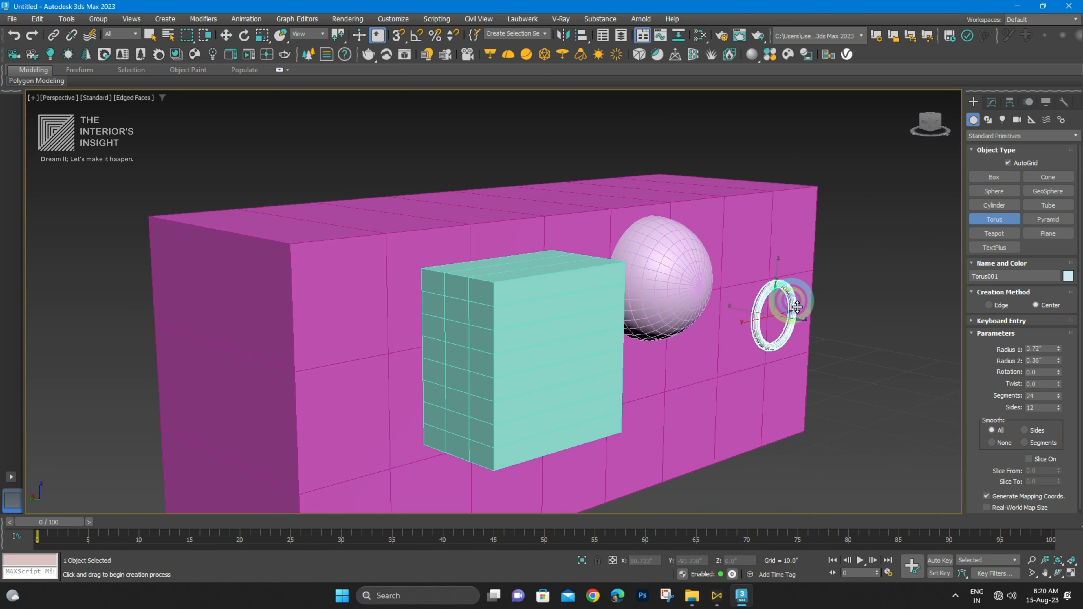
{"action": "left_click", "coordinate": [791, 297]}
- Delete the torus, the sphere and the small box from the large box's front face
{"action": "key", "text": "Delete"}
{"action": "key", "text": "w"}
{"action": "left_click", "coordinate": [670, 261]}
{"action": "key", "text": "Delete"}
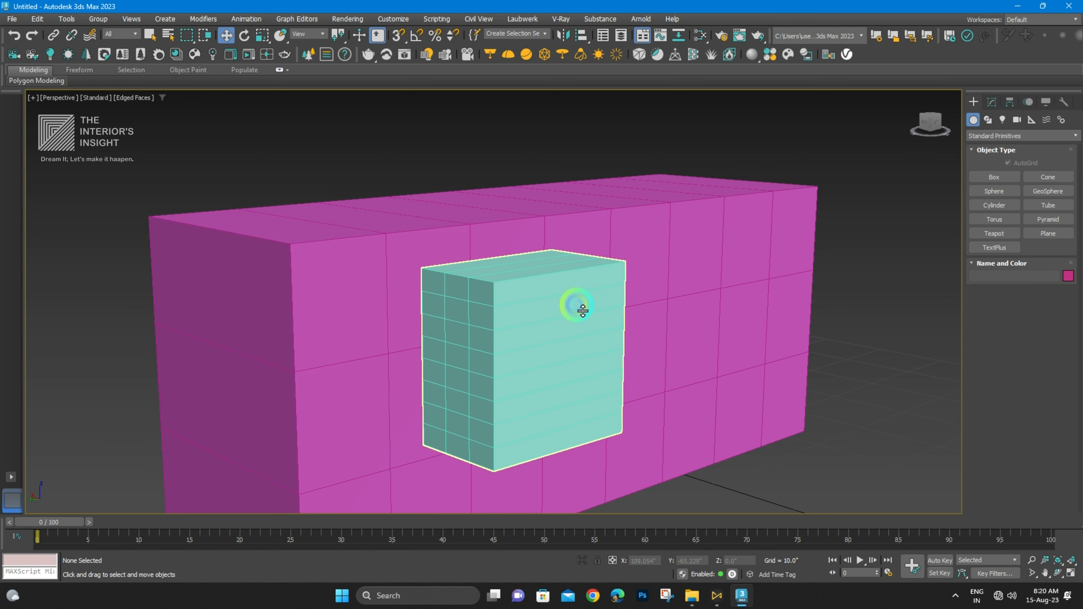
{"action": "left_click", "coordinate": [542, 314]}
{"action": "key", "text": "Delete"}
{"action": "middle_click_drag", "start_coordinate": [481, 308], "coordinate": [547, 281], "text": "alt"}
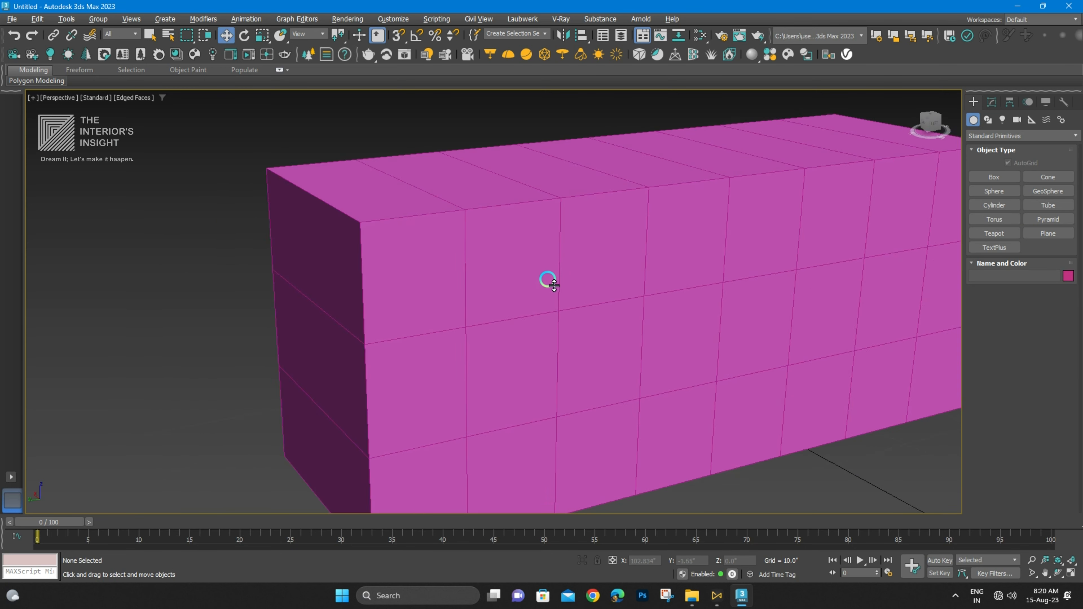
- Draw a 10" × 9" box with AutoGrid, snapped to the upper corner cell of the front face, and set its height to 1"
{"action": "left_click", "coordinate": [559, 278]}
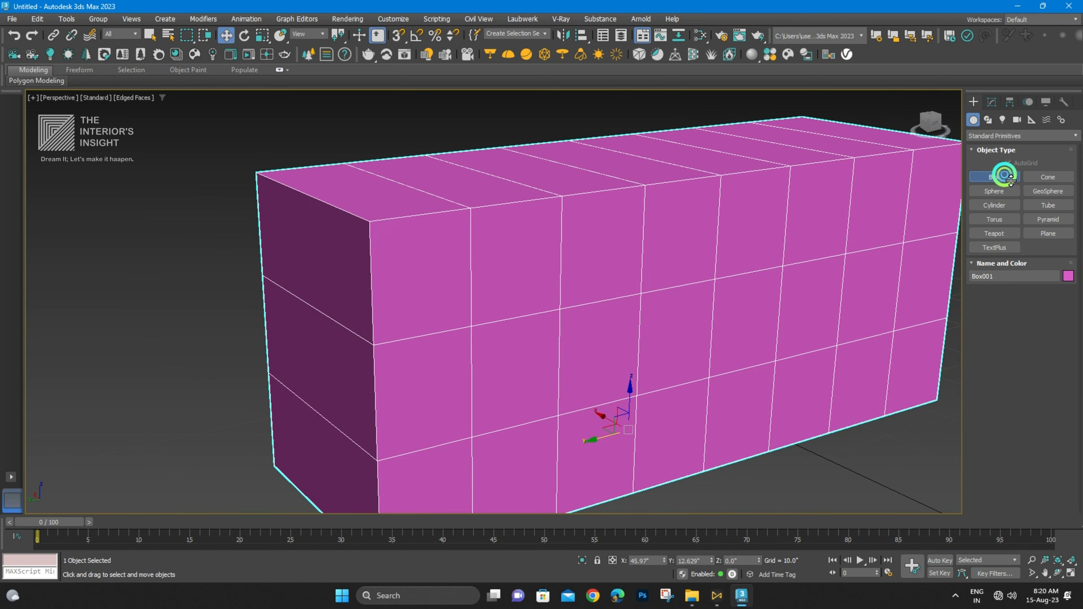
{"action": "left_click", "coordinate": [994, 177]}
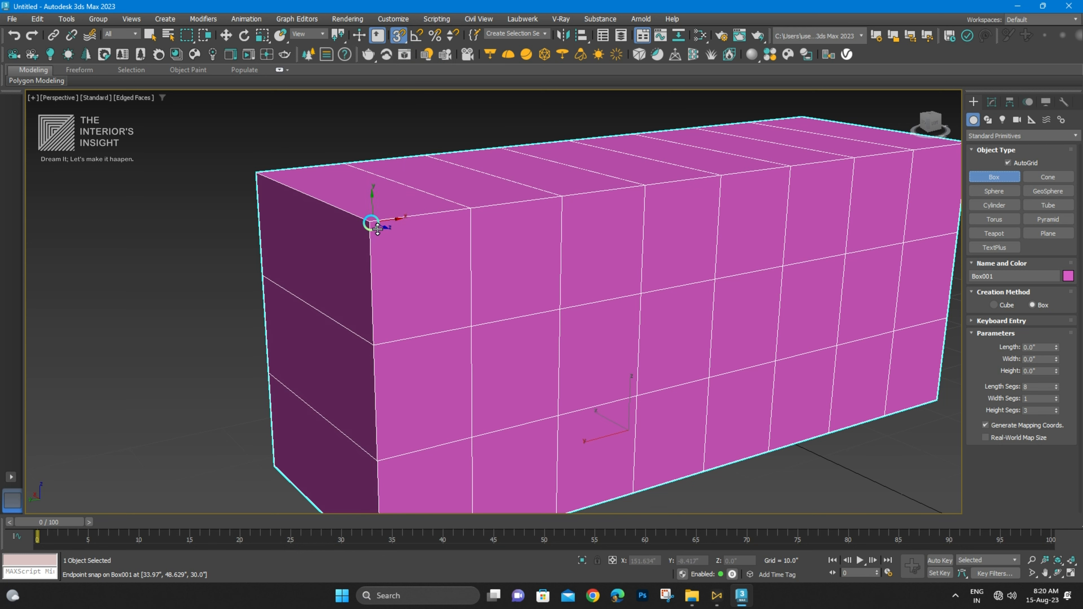
{"action": "left_click_drag", "start_coordinate": [371, 222], "coordinate": [477, 333]}
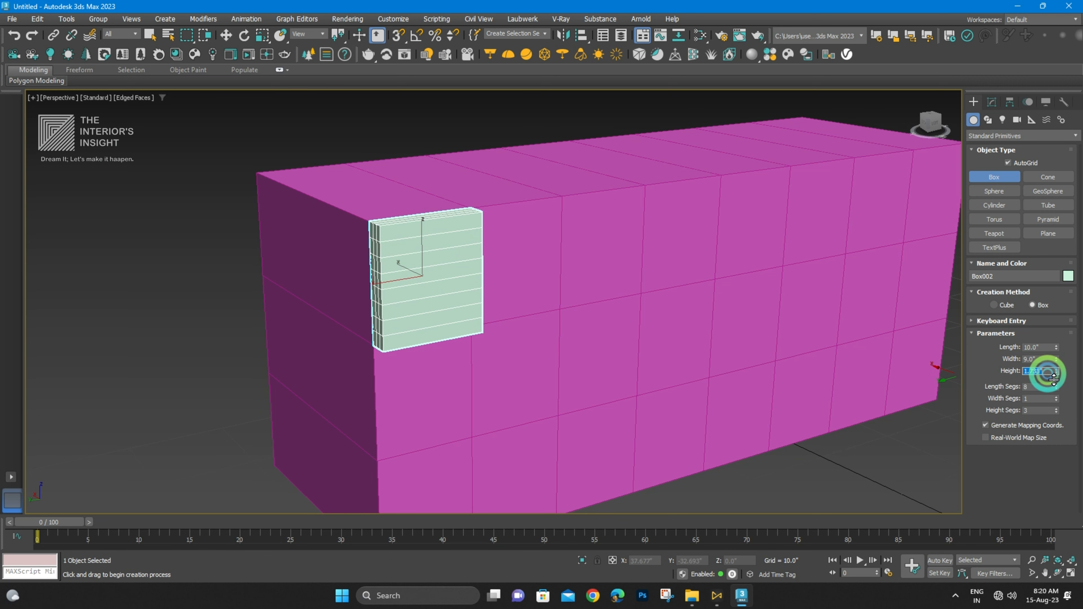
{"action": "key", "text": "Return"}
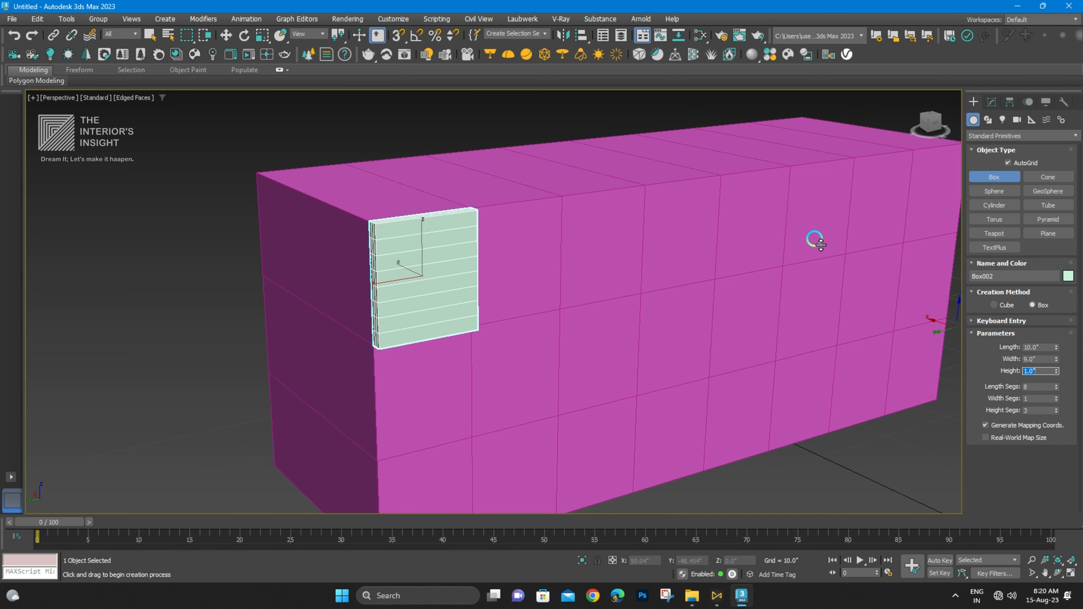
- Set the thin box's length segments and height segments to 1
{"action": "scroll", "coordinate": [410, 241], "scroll_direction": "up", "scroll_amount": 4}
{"action": "mouse_move", "coordinate": [409, 241]}
{"action": "middle_mouse_down", "text": "alt"}
{"action": "mouse_move", "coordinate": [464, 264]}
{"action": "mouse_move", "coordinate": [494, 258]}
{"action": "mouse_move", "coordinate": [373, 234]}
{"action": "mouse_move", "coordinate": [401, 245]}
{"action": "middle_mouse_up", "text": "alt"}
{"action": "key", "text": "w"}
{"action": "left_click", "coordinate": [992, 102]}
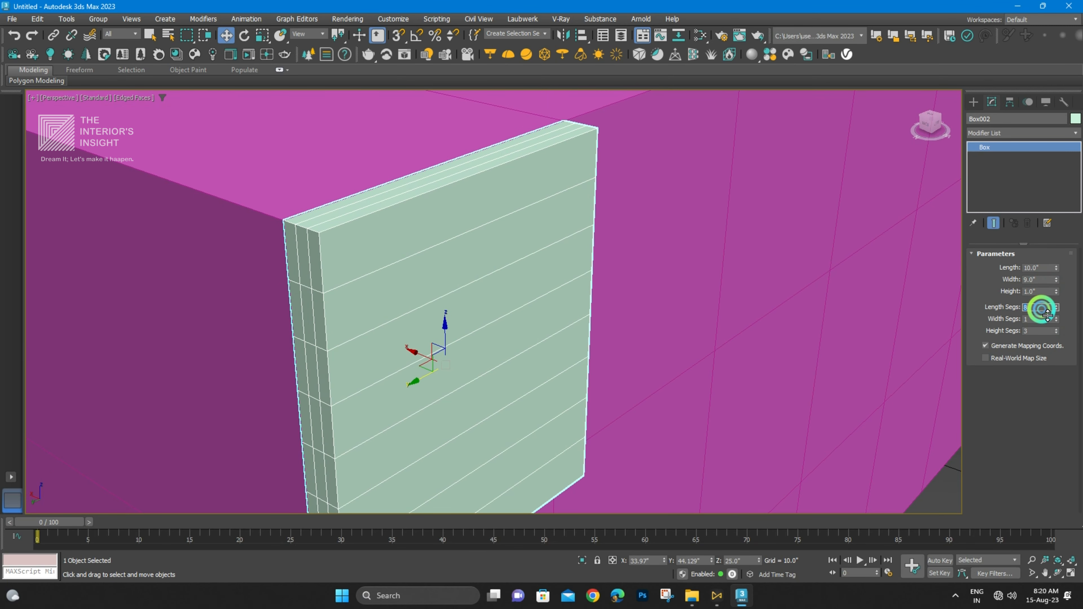
{"action": "left_click", "coordinate": [1033, 320]}
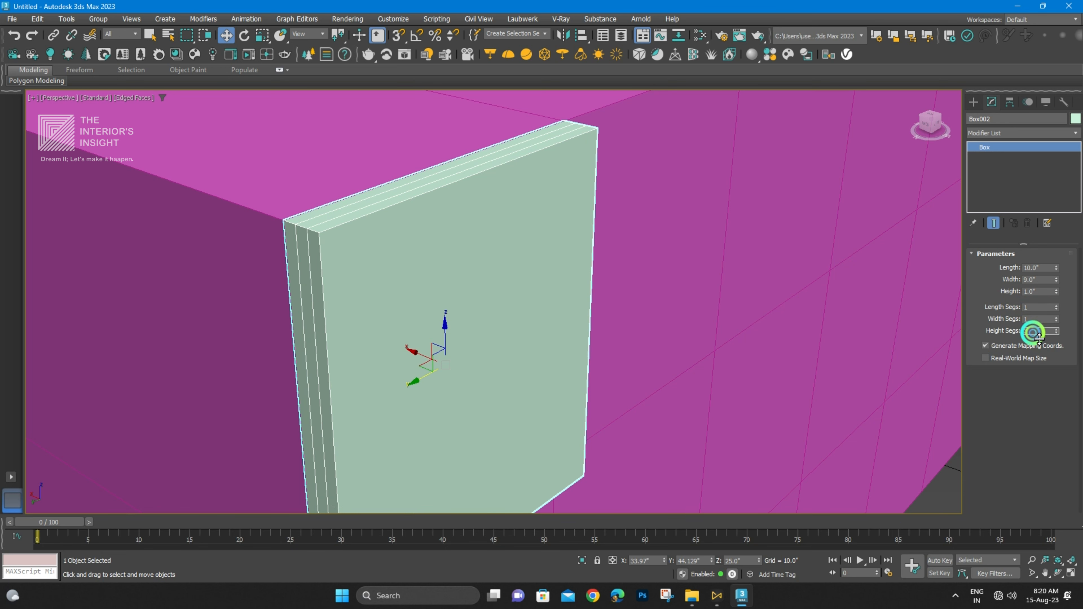
{"action": "key", "text": "Return"}
{"action": "scroll", "coordinate": [518, 286], "scroll_direction": "down", "scroll_amount": 3}
{"action": "middle_click_drag", "start_coordinate": [519, 285], "coordinate": [351, 186], "text": "alt"}
{"action": "scroll", "coordinate": [498, 309], "scroll_direction": "up", "scroll_amount": 3}
{"action": "scroll", "coordinate": [503, 314], "scroll_direction": "down", "scroll_amount": 3}
{"action": "scroll", "coordinate": [440, 269], "scroll_direction": "up", "scroll_amount": 3}
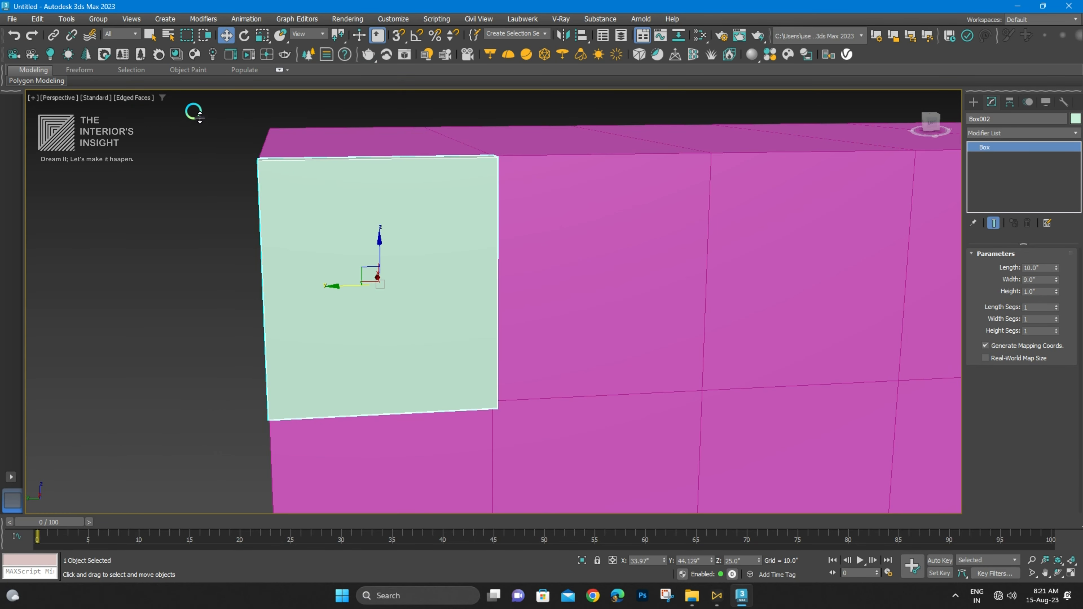
{"action": "key", "text": "ctrl+v"}
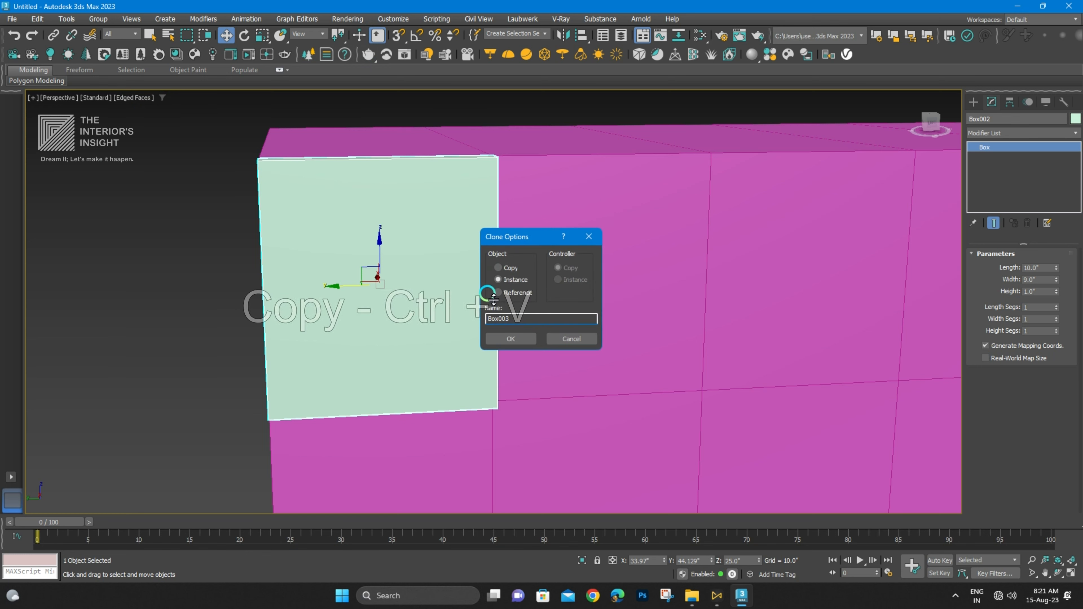
{"action": "left_click", "coordinate": [511, 339]}
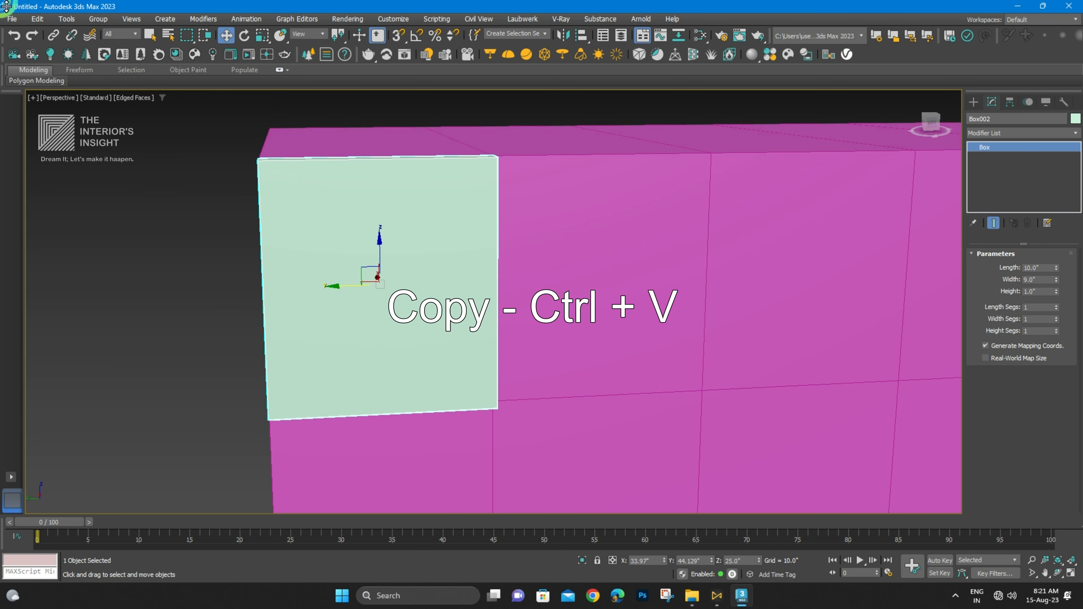
{"action": "left_click", "coordinate": [66, 19]}
- Clone the thin box as a Copy and move the copy along the Y axis into the adjacent cell of the front face
{"action": "left_click", "coordinate": [38, 19]}
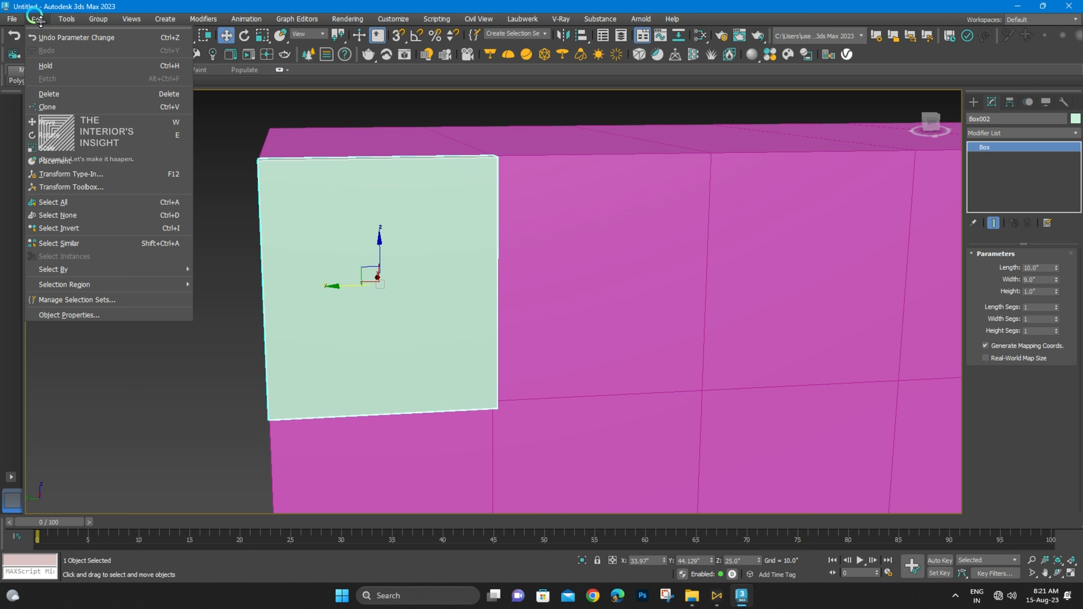
{"action": "left_click", "coordinate": [58, 174]}
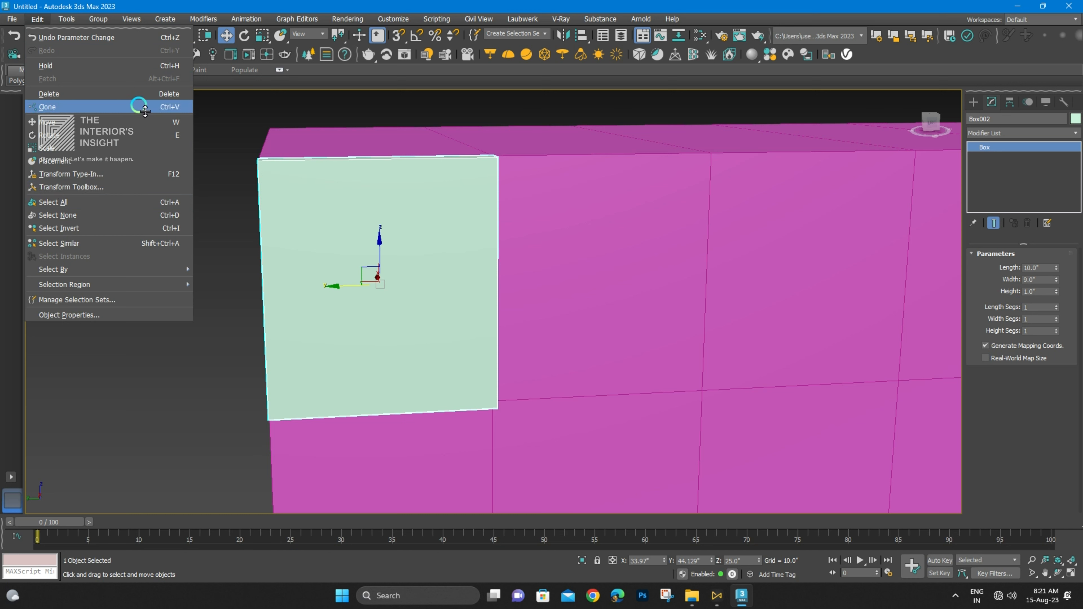
{"action": "left_click", "coordinate": [55, 107]}
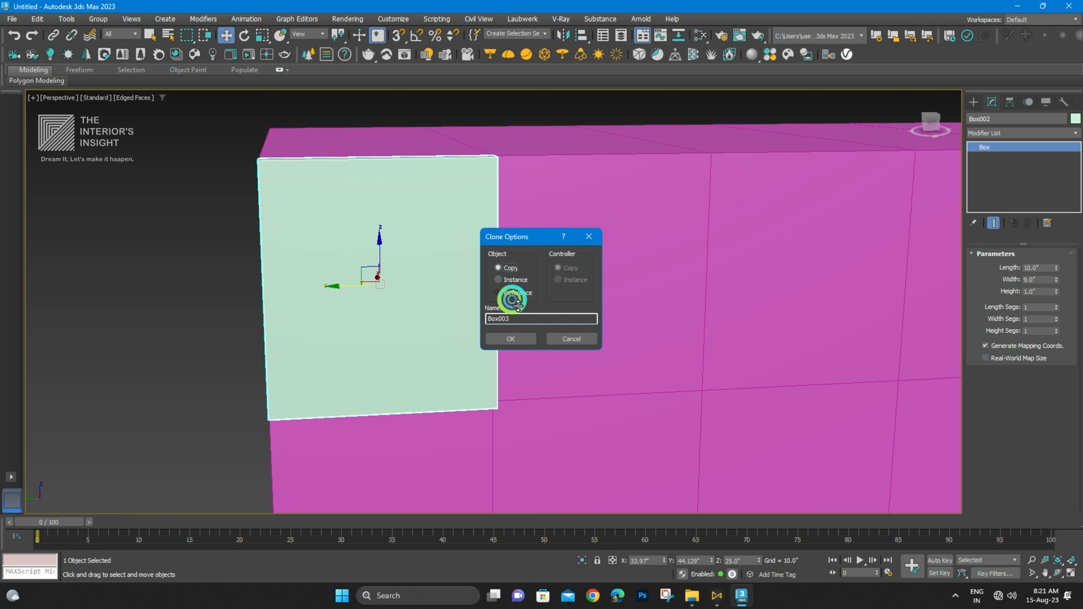
{"action": "left_click", "coordinate": [511, 339]}
{"action": "left_click_drag", "start_coordinate": [356, 287], "coordinate": [572, 285]}
- Try cloning both thin boxes together into the next two cells, cancel the clone, and delete the second thin box
{"action": "middle_click_drag", "start_coordinate": [611, 254], "coordinate": [375, 276], "text": "alt"}
{"action": "left_click", "coordinate": [396, 280], "text": "ctrl"}
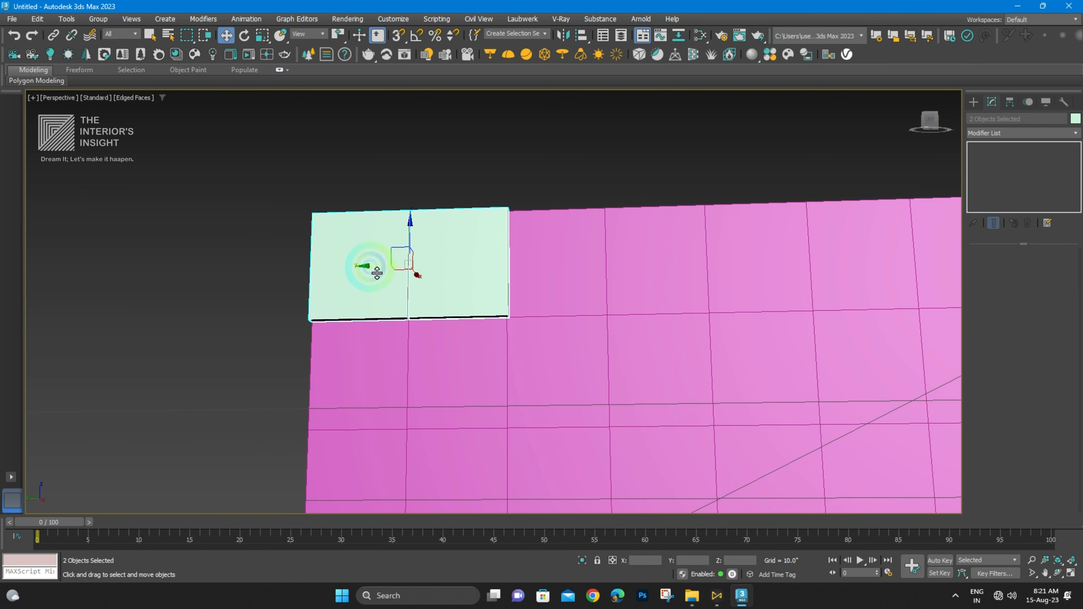
{"action": "left_click_drag", "start_coordinate": [377, 273], "coordinate": [578, 277], "text": "shift"}
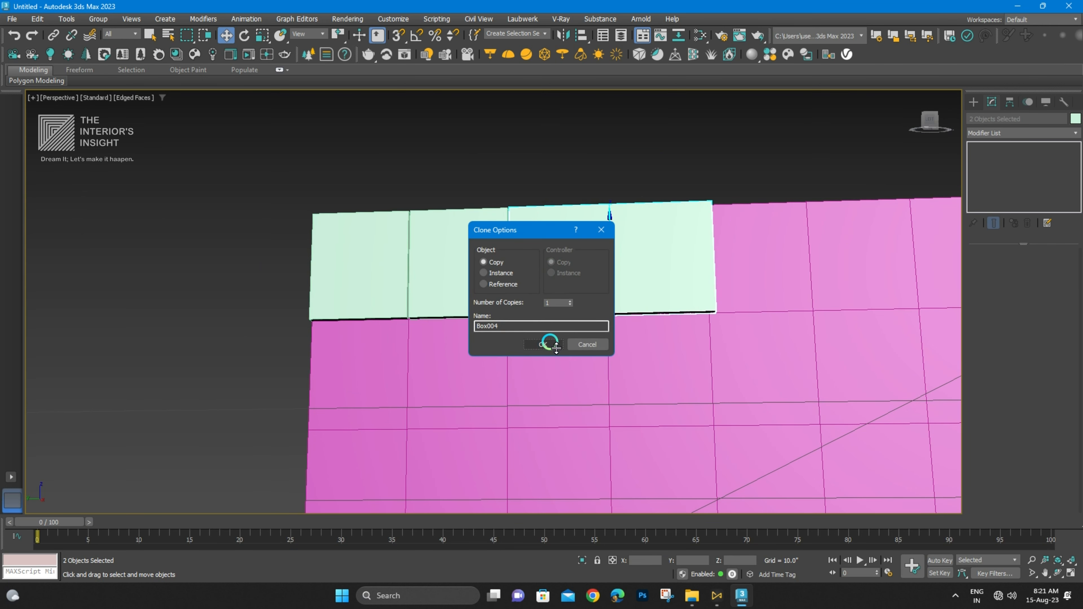
{"action": "left_click", "coordinate": [591, 343]}
{"action": "left_click", "coordinate": [474, 273]}
{"action": "key", "text": "Delete"}
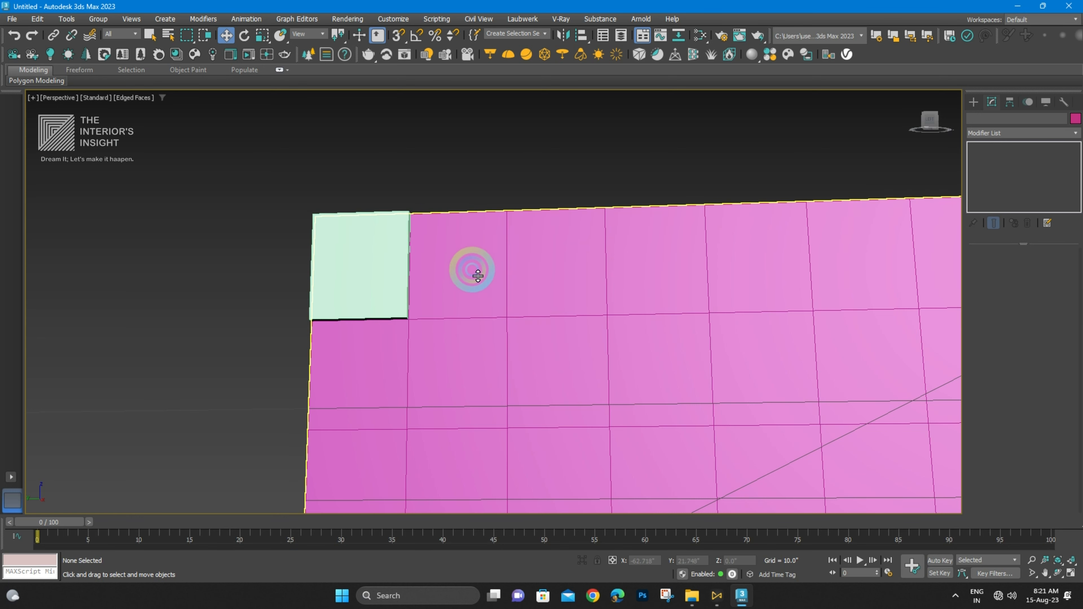
- Set the remaining thin box's length to 9.5" and its width to 8.5"
{"action": "scroll", "coordinate": [394, 268], "scroll_direction": "up", "scroll_amount": 3}
{"action": "left_click", "coordinate": [395, 267]}
{"action": "middle_click_drag", "start_coordinate": [411, 256], "coordinate": [933, 287], "text": "alt"}
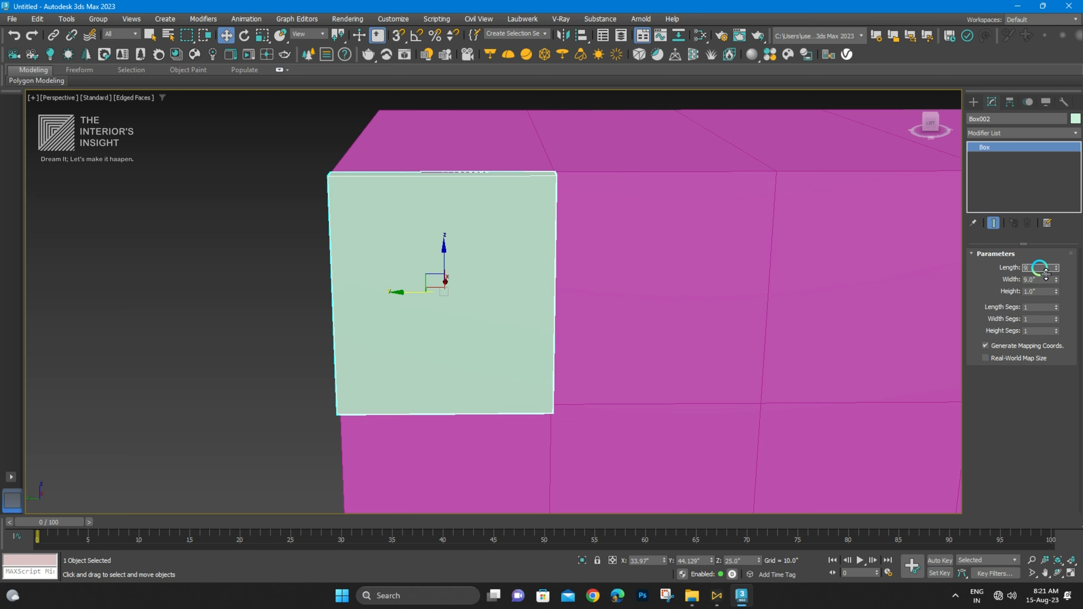
{"action": "key", "text": "Return"}
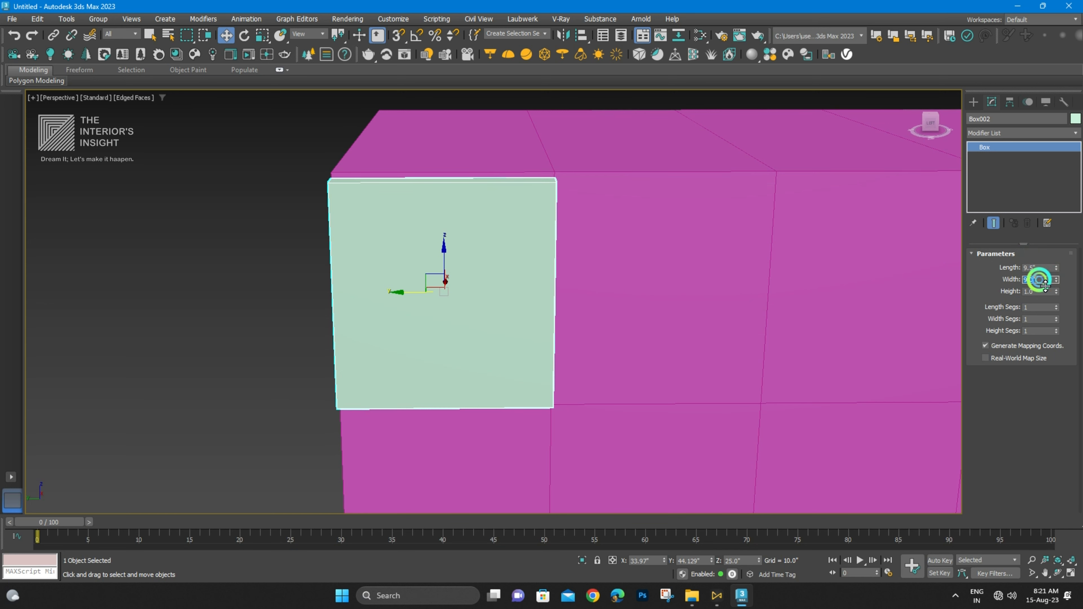
{"action": "left_click", "coordinate": [1040, 280]}
{"action": "type", "text": "8.5"}
{"action": "key", "text": "Return"}
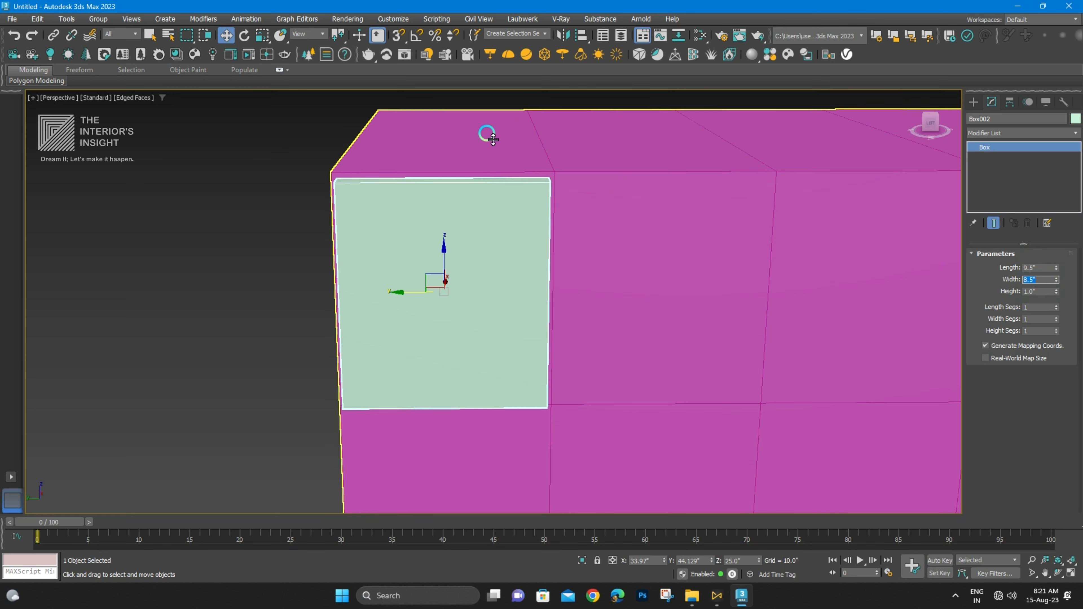
- Clone the thin box along the Y axis as seven Copy-type copies, one cell apart, filling the front face's upper row
{"action": "middle_click_drag", "start_coordinate": [453, 294], "coordinate": [440, 240], "text": "alt"}
{"action": "scroll", "coordinate": [499, 262], "scroll_direction": "down", "scroll_amount": 4}
{"action": "middle_click_drag", "start_coordinate": [501, 256], "coordinate": [458, 269], "text": "alt"}
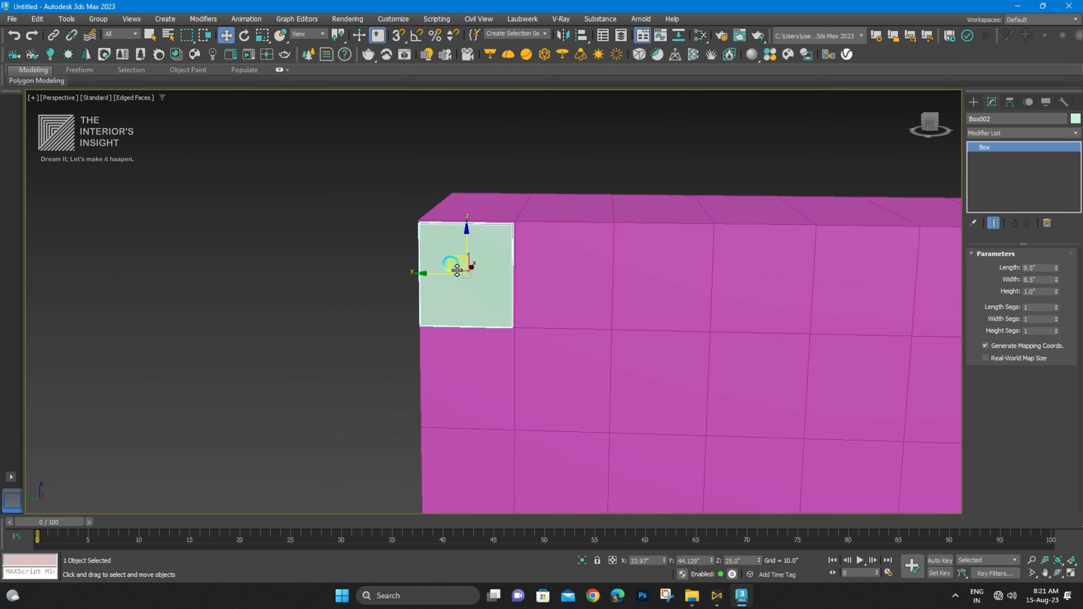
{"action": "mouse_move", "coordinate": [436, 281]}
{"action": "left_mouse_down", "text": "shift"}
{"action": "mouse_move", "coordinate": [508, 256]}
{"action": "mouse_move", "coordinate": [556, 205]}
{"action": "mouse_move", "coordinate": [558, 233]}
{"action": "left_mouse_up", "text": "shift"}
{"action": "left_click", "coordinate": [502, 274]}
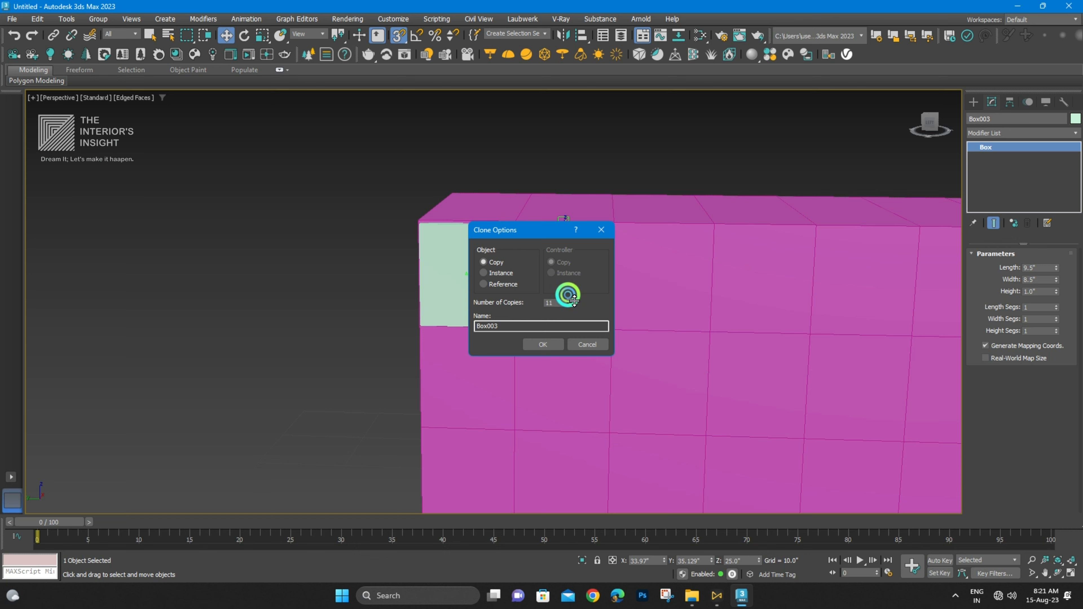
{"action": "left_click", "coordinate": [550, 344]}
{"action": "scroll", "coordinate": [653, 249], "scroll_direction": "down", "scroll_amount": 5}
{"action": "scroll", "coordinate": [683, 265], "scroll_direction": "up", "scroll_amount": 5}
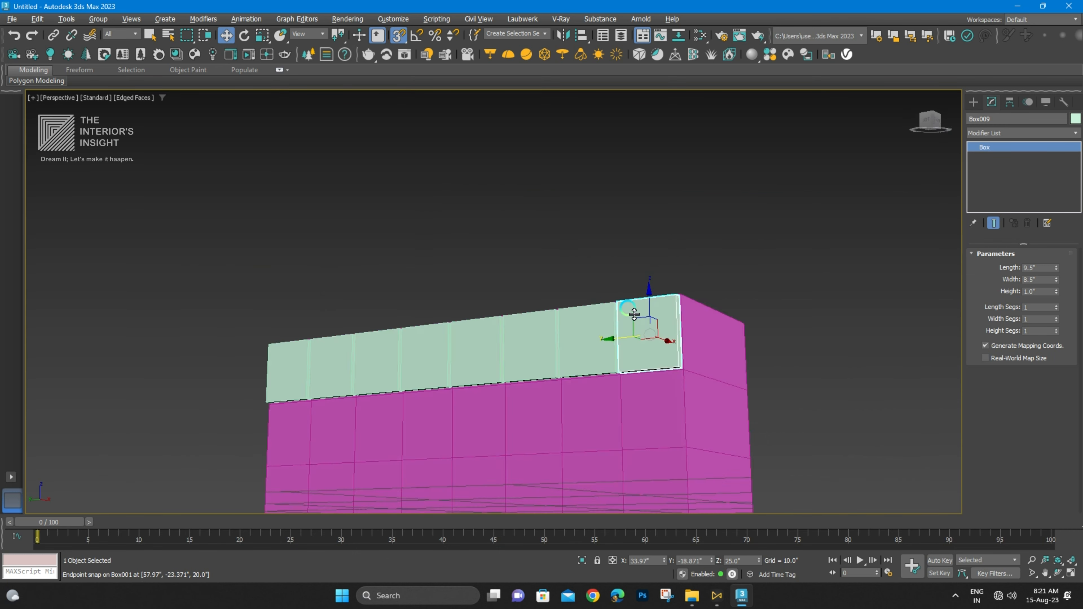
- Clone the whole row of eight thin boxes downward as two copies, snapped one cell apart to cover the front face's lower rows
{"action": "middle_click_drag", "start_coordinate": [634, 315], "coordinate": [608, 323], "text": "alt"}
{"action": "left_click", "coordinate": [497, 348], "text": "ctrl"}
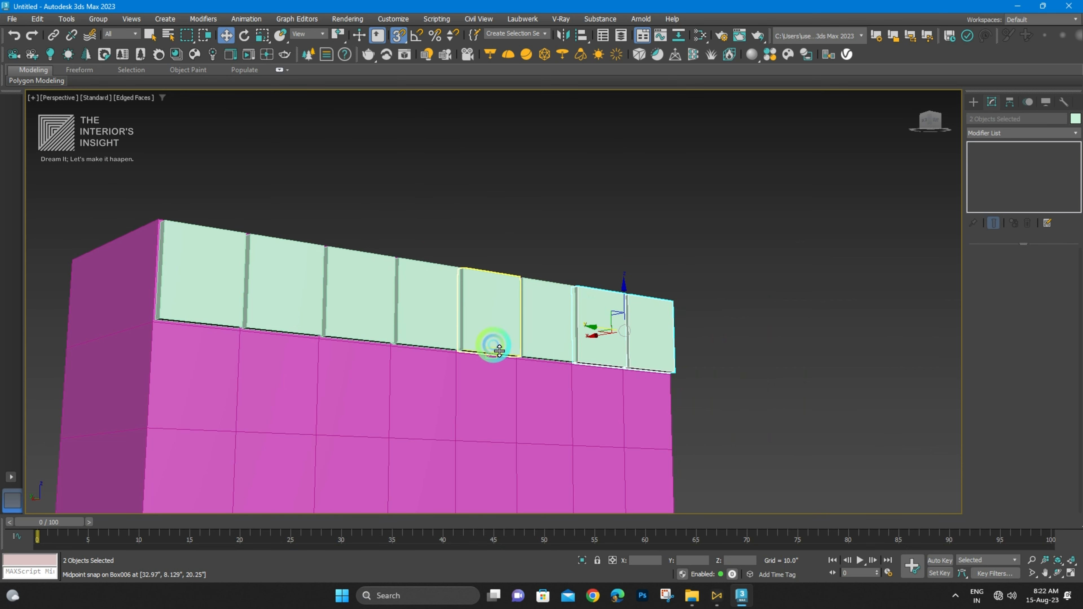
{"action": "left_click", "coordinate": [537, 303], "text": "ctrl"}
{"action": "left_click", "coordinate": [452, 307], "text": "ctrl"}
{"action": "left_click", "coordinate": [356, 260], "text": "ctrl"}
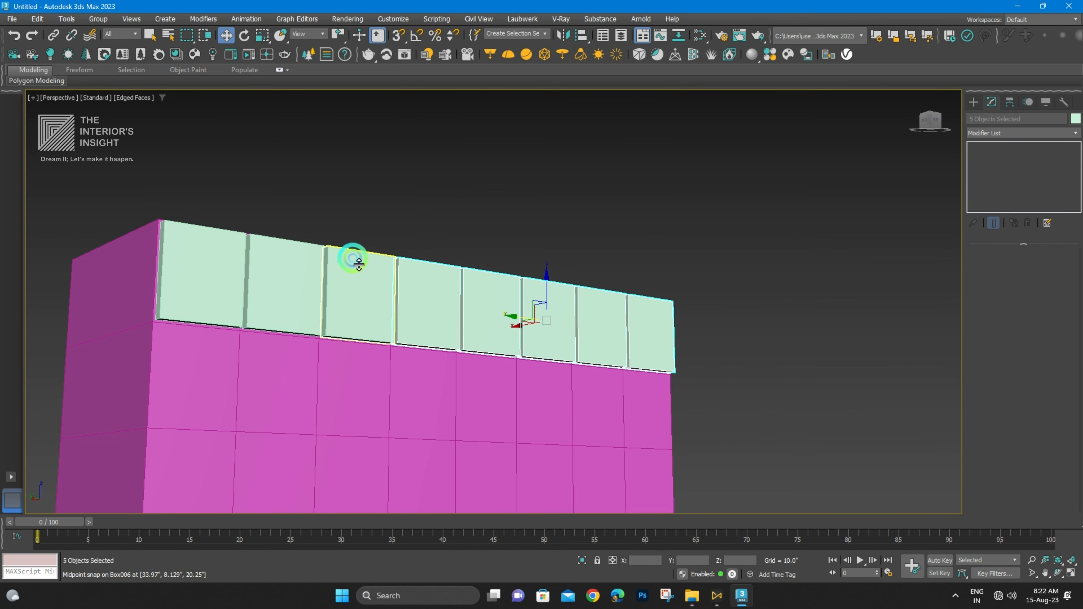
{"action": "left_click", "coordinate": [315, 285], "text": "ctrl"}
{"action": "left_click", "coordinate": [219, 277], "text": "ctrl"}
{"action": "scroll", "coordinate": [300, 247], "scroll_direction": "down", "scroll_amount": 4}
{"action": "middle_click_drag", "start_coordinate": [336, 276], "coordinate": [442, 261], "text": "alt"}
{"action": "scroll", "coordinate": [453, 226], "scroll_direction": "up", "scroll_amount": 3}
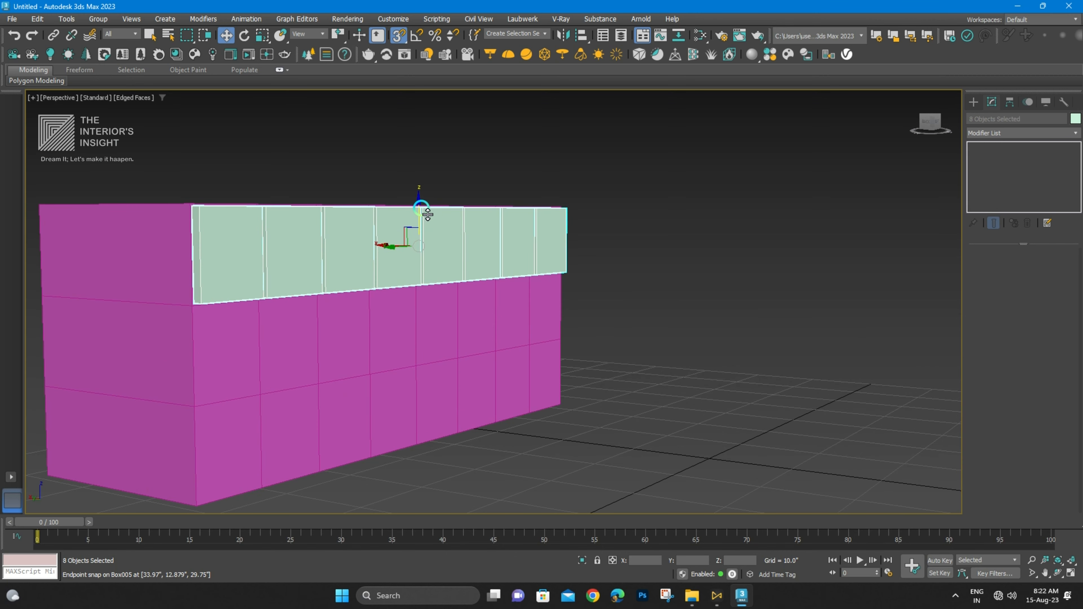
{"action": "mouse_move", "coordinate": [425, 216]}
{"action": "left_mouse_down", "text": "shift"}
{"action": "mouse_move", "coordinate": [203, 351]}
{"action": "mouse_move", "coordinate": [191, 322]}
{"action": "mouse_move", "coordinate": [190, 349]}
{"action": "left_mouse_up", "text": "shift"}
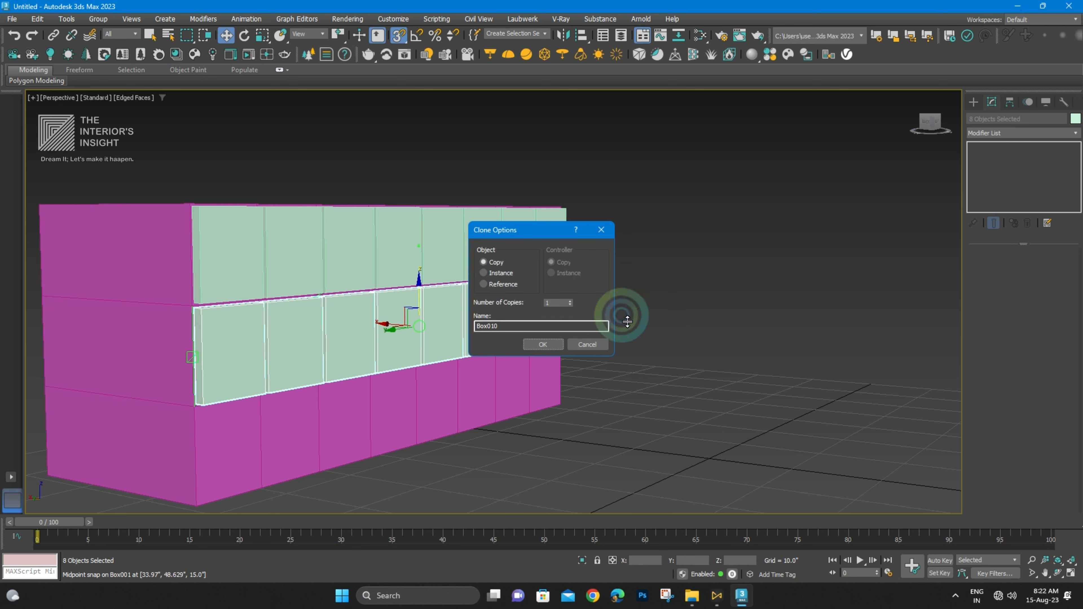
{"action": "left_click", "coordinate": [556, 344]}
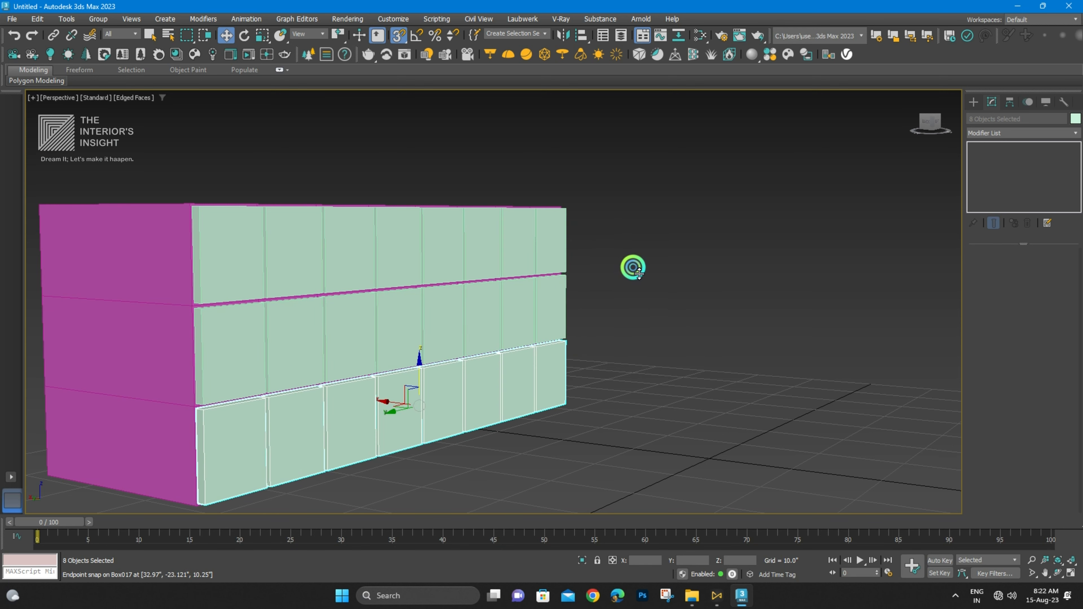
{"action": "left_click", "coordinate": [634, 266]}
- Turn off the Edged Faces display and examine the panelled box from several sides and distances
{"action": "mouse_move", "coordinate": [633, 266]}
{"action": "middle_mouse_down", "text": "alt"}
{"action": "mouse_move", "coordinate": [580, 277]}
{"action": "mouse_move", "coordinate": [614, 322]}
{"action": "mouse_move", "coordinate": [553, 317]}
{"action": "mouse_move", "coordinate": [619, 310]}
{"action": "mouse_move", "coordinate": [602, 332]}
{"action": "middle_mouse_up", "text": "alt"}
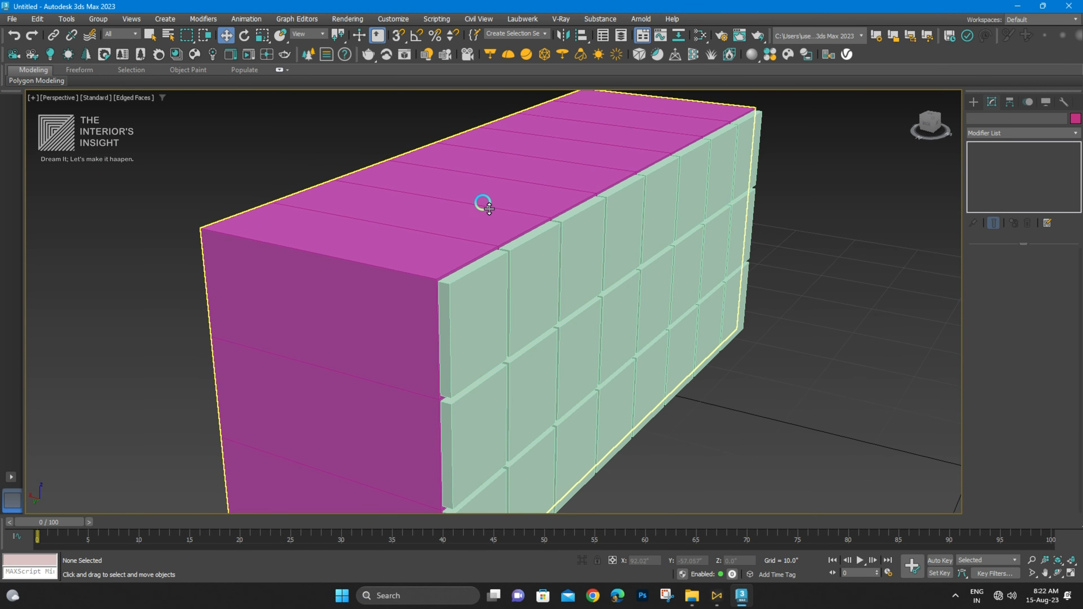
{"action": "middle_click_drag", "start_coordinate": [436, 209], "coordinate": [537, 203]}
{"action": "scroll", "coordinate": [551, 209], "scroll_direction": "down", "scroll_amount": 5}
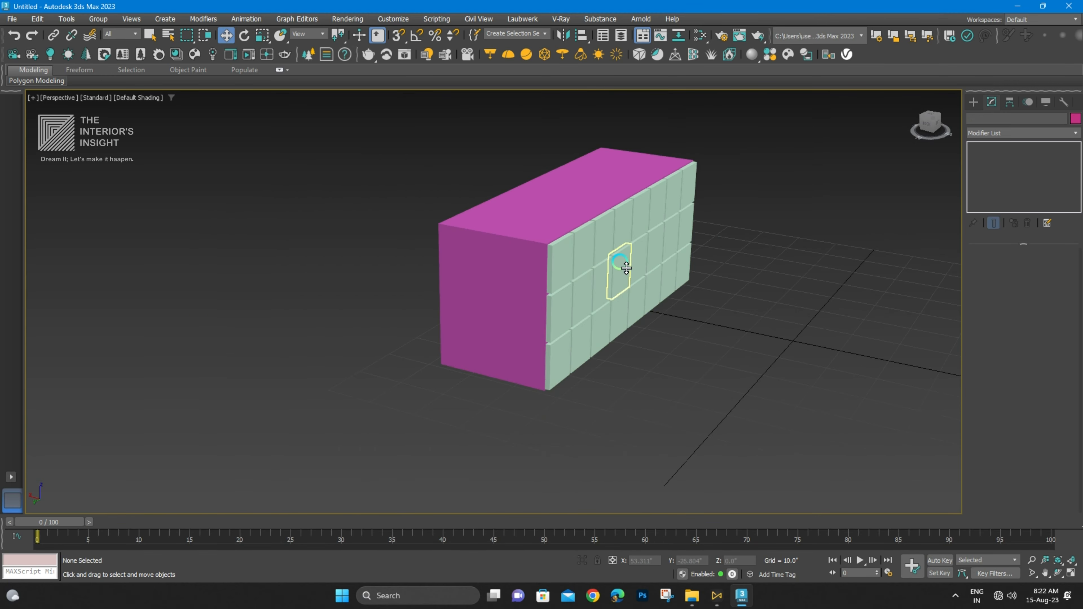
{"action": "middle_click_drag", "start_coordinate": [624, 266], "coordinate": [443, 305], "text": "alt"}
{"action": "scroll", "coordinate": [556, 254], "scroll_direction": "up", "scroll_amount": 3}
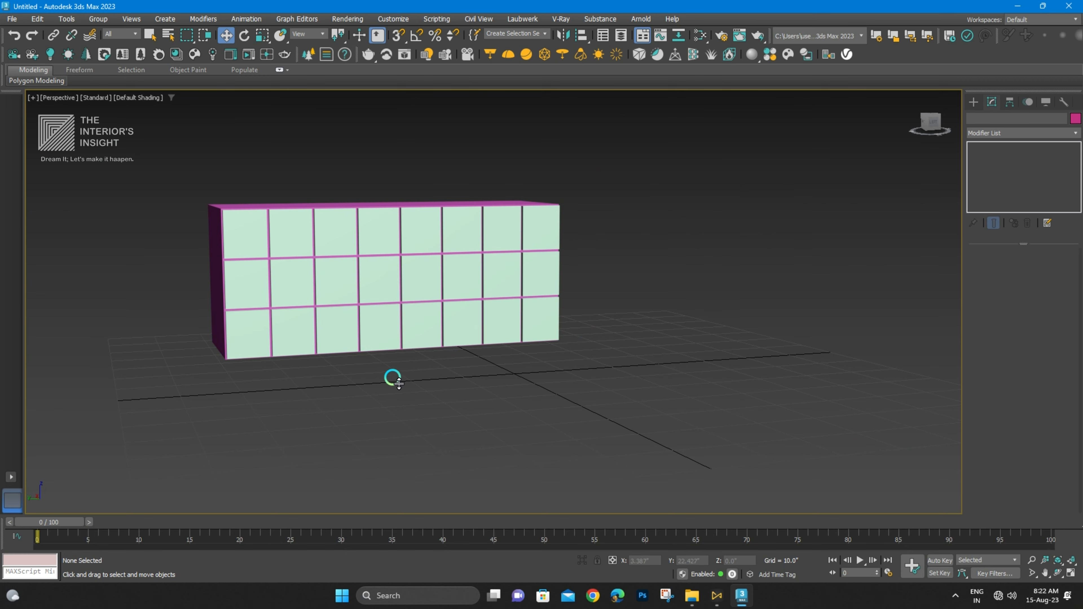
{"action": "scroll", "coordinate": [518, 318], "scroll_direction": "up", "scroll_amount": 10}
{"action": "scroll", "coordinate": [518, 318], "scroll_direction": "down", "scroll_amount": 10}
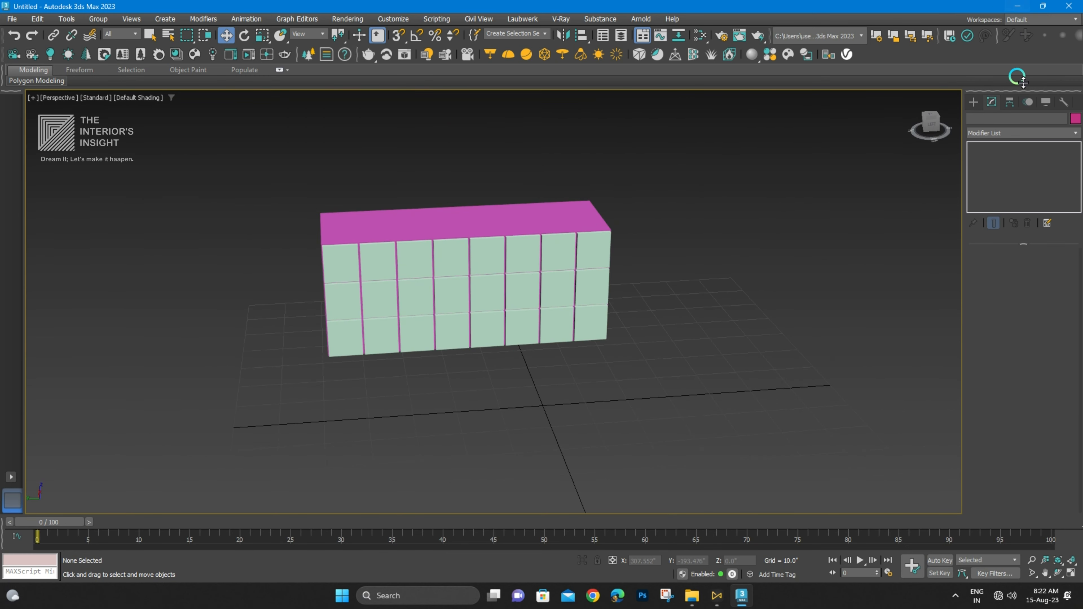
- Move the large box together with all its front panels along the Y axis, clear of the grid's centre
{"action": "left_click", "coordinate": [973, 101]}
{"action": "scroll", "coordinate": [617, 189], "scroll_direction": "down", "scroll_amount": 3}
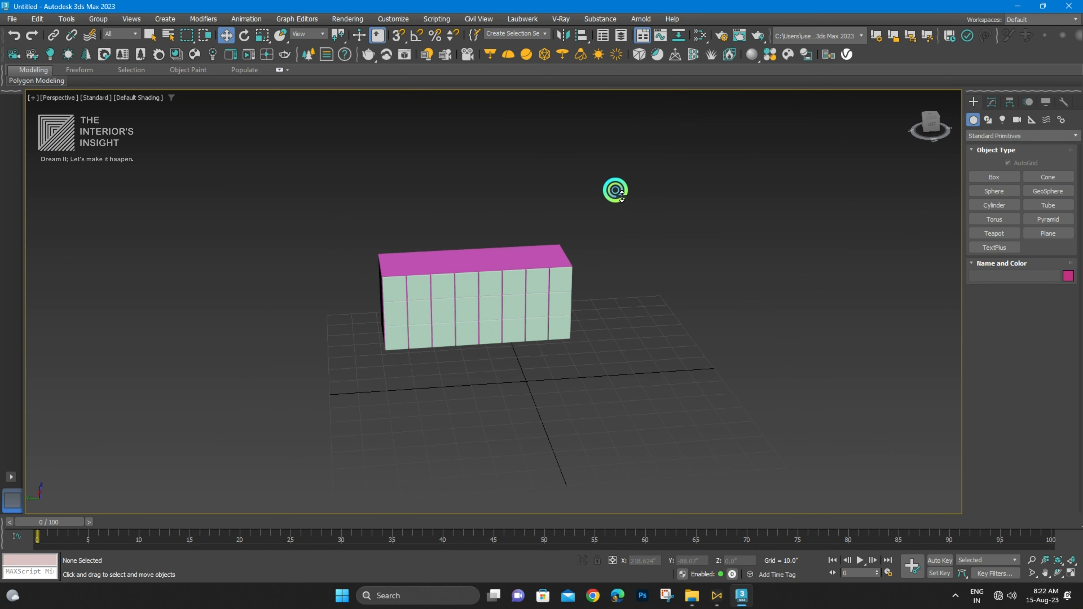
{"action": "left_click_drag", "start_coordinate": [616, 189], "coordinate": [350, 385]}
{"action": "left_click_drag", "start_coordinate": [443, 320], "coordinate": [206, 337]}
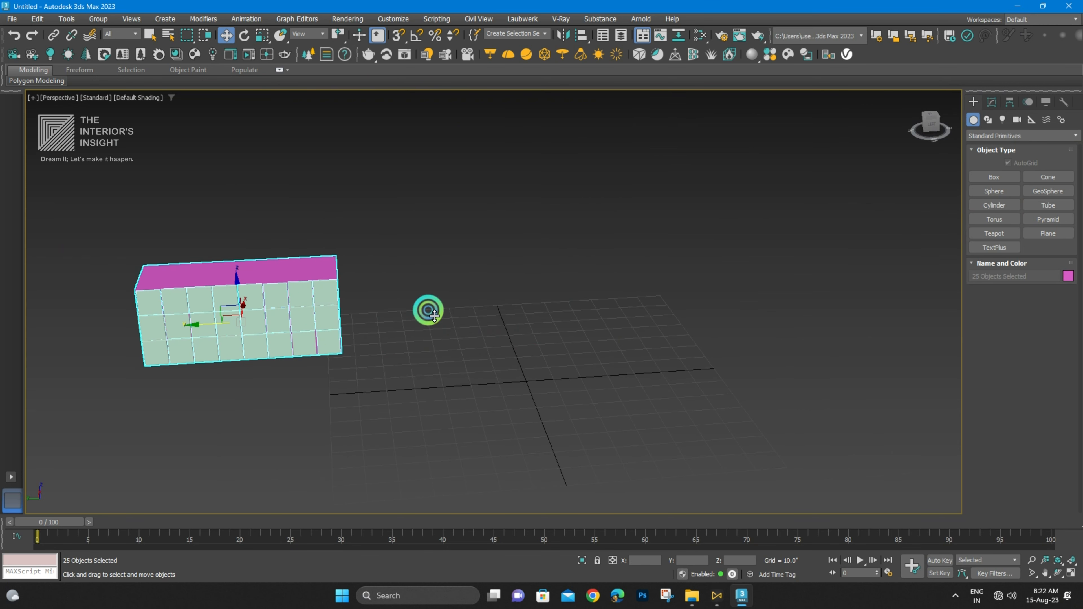
{"action": "left_click", "coordinate": [427, 310]}
- Draw a sphere with a radius of about 15.3" on the grid beside the panelled box
{"action": "left_click", "coordinate": [994, 191]}
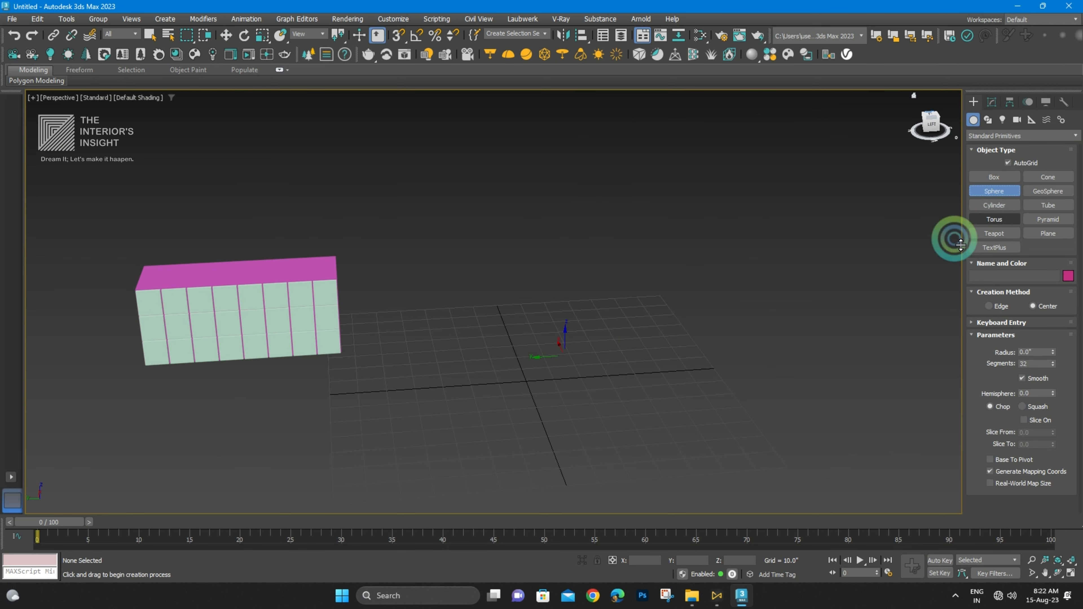
{"action": "scroll", "coordinate": [273, 315], "scroll_direction": "up", "scroll_amount": 4}
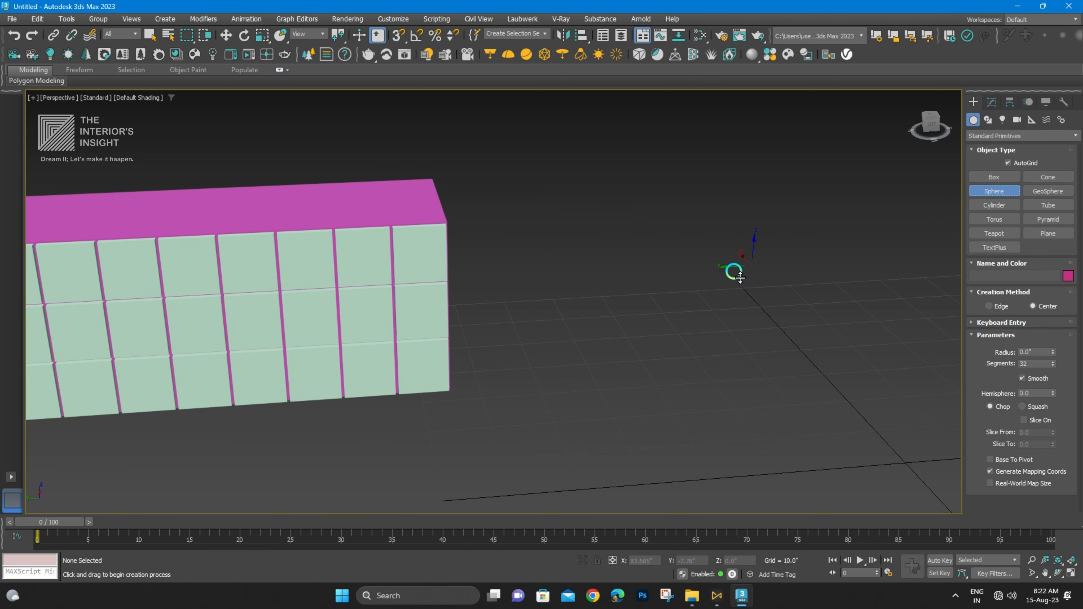
{"action": "key", "text": "w"}
{"action": "middle_click_drag", "start_coordinate": [407, 286], "coordinate": [461, 278]}
{"action": "left_click", "coordinate": [994, 191]}
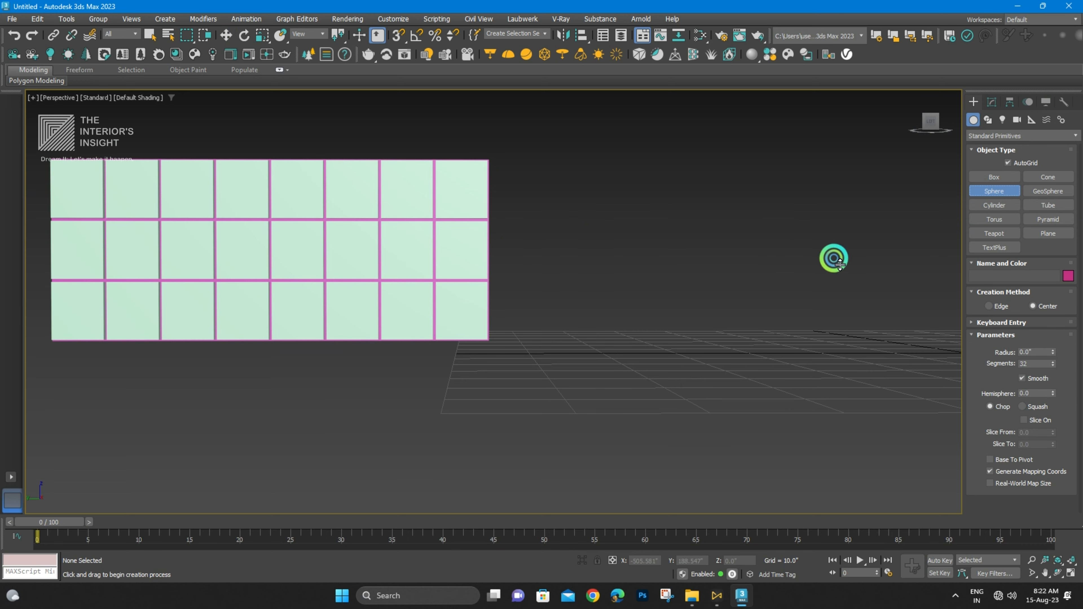
{"action": "middle_click_drag", "start_coordinate": [831, 254], "coordinate": [597, 362], "text": "alt"}
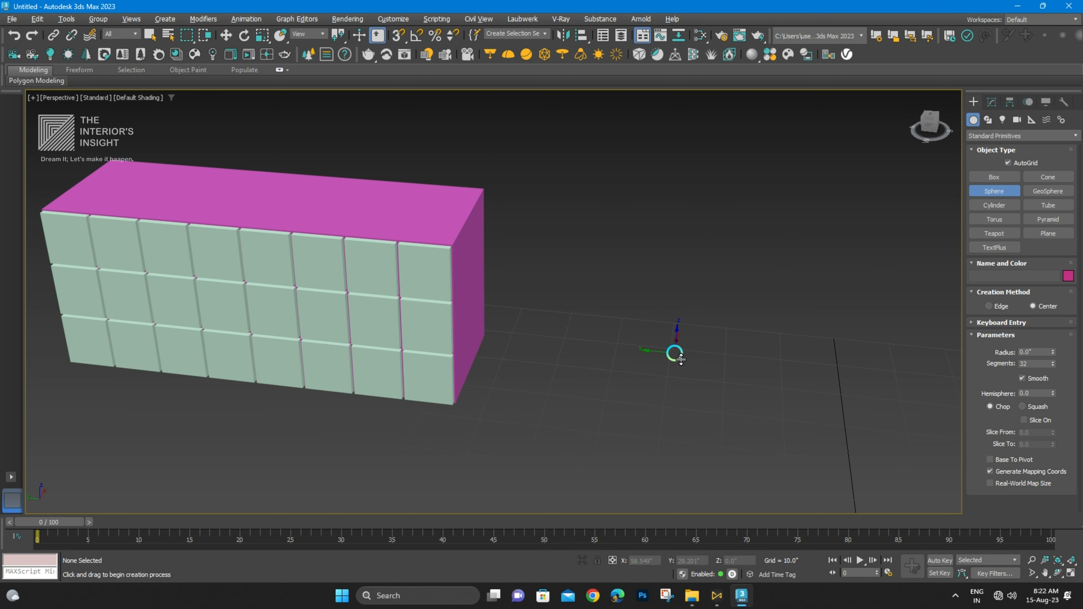
{"action": "left_click_drag", "start_coordinate": [693, 354], "coordinate": [737, 406]}
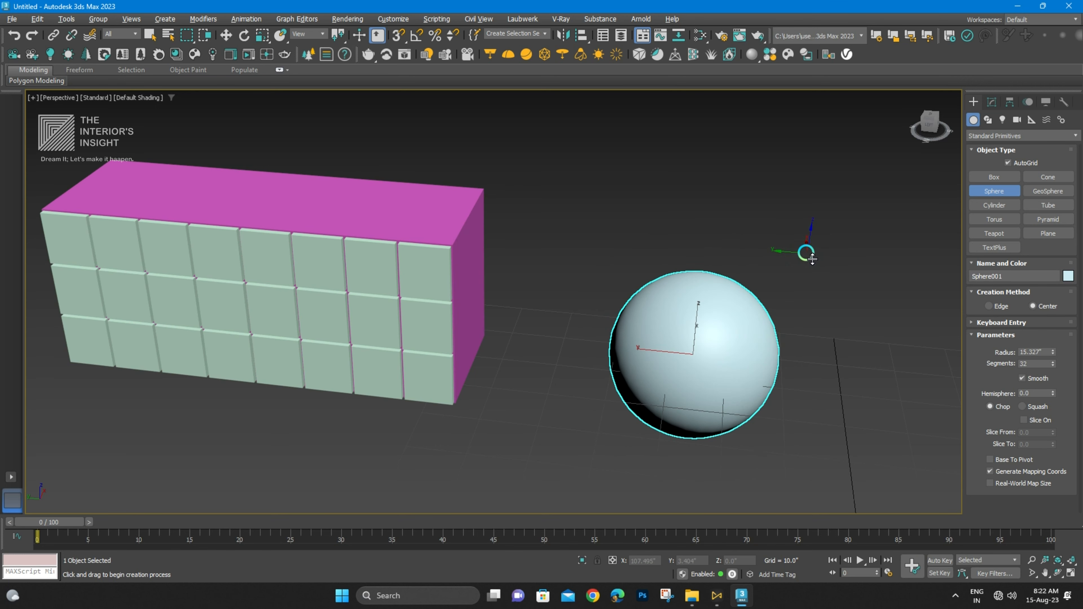
- Examine the sphere's Edge and Center creation methods and its Keyboard Entry position and radius fields
{"action": "middle_click_drag", "start_coordinate": [807, 252], "coordinate": [707, 234]}
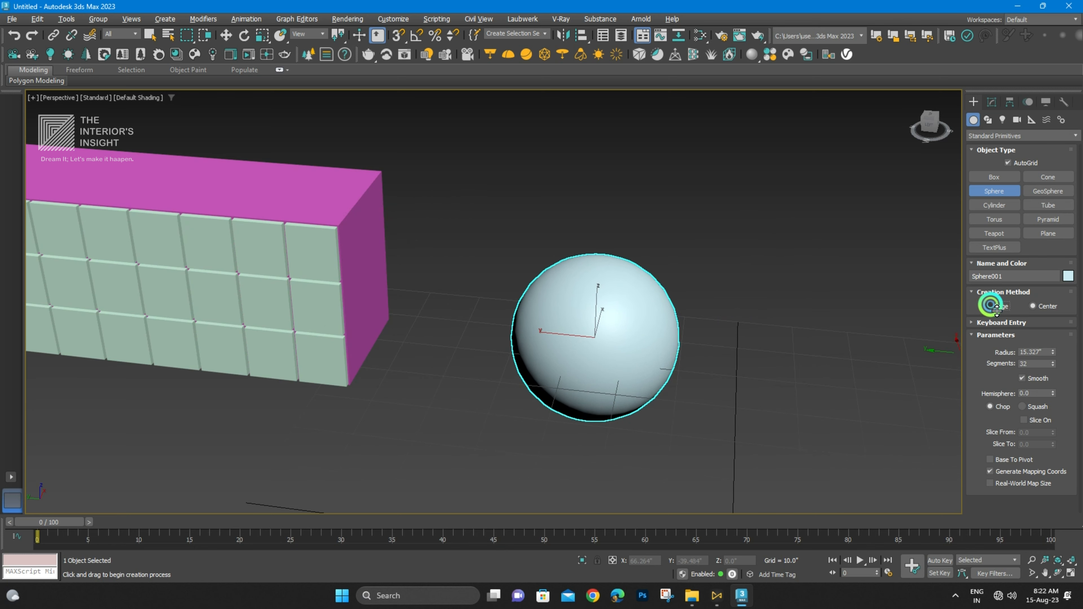
{"action": "left_click", "coordinate": [1052, 307]}
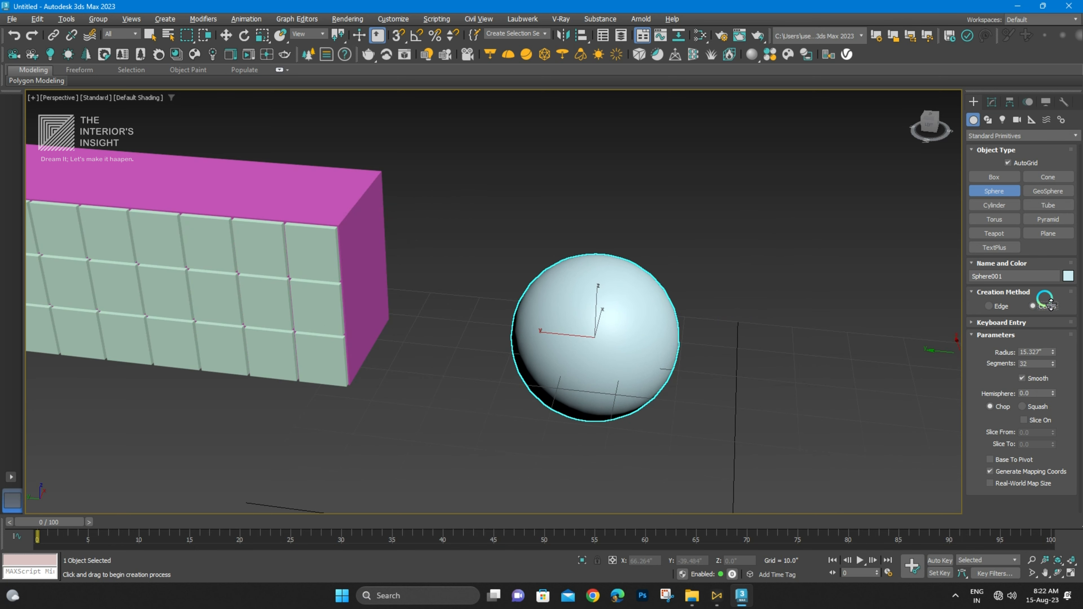
{"action": "left_click", "coordinate": [986, 324]}
{"action": "left_click_drag", "start_coordinate": [1049, 344], "coordinate": [1051, 314]}
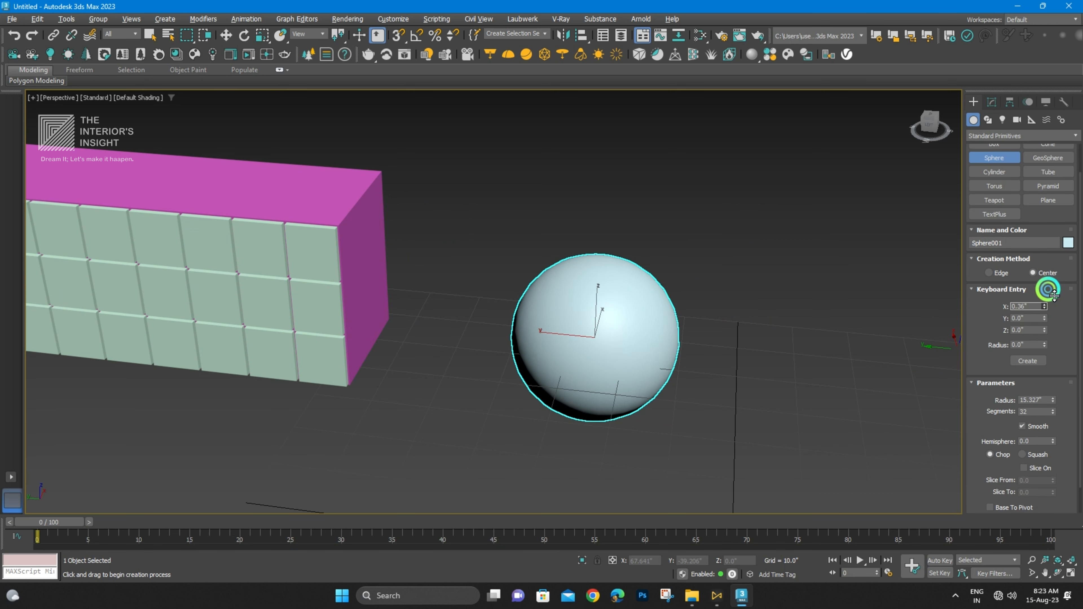
{"action": "middle_click_drag", "start_coordinate": [810, 347], "coordinate": [724, 348]}
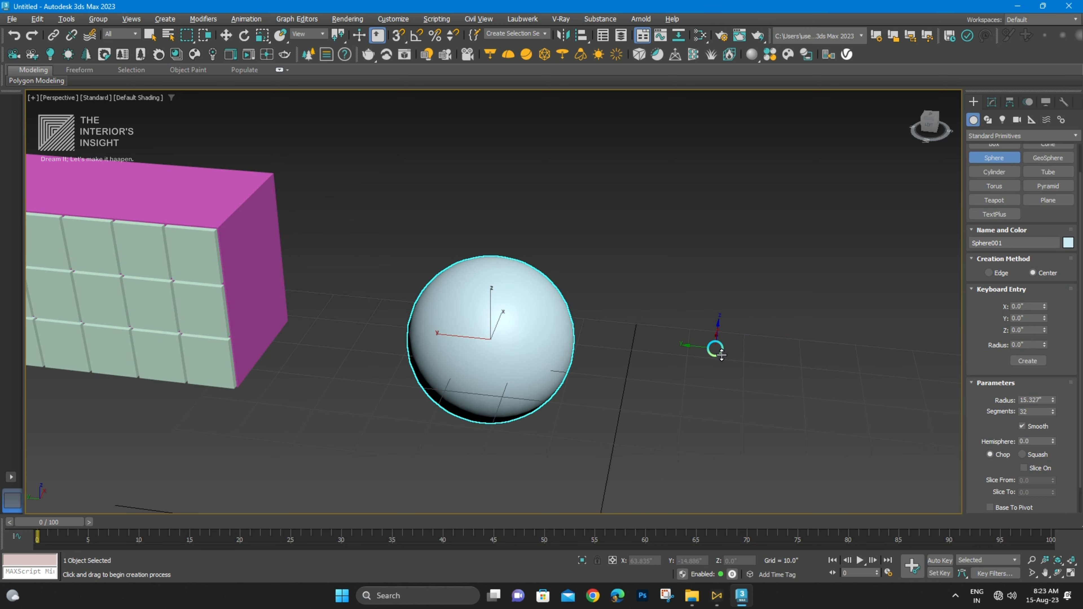
{"action": "scroll", "coordinate": [704, 318], "scroll_direction": "down", "scroll_amount": 6}
{"action": "scroll", "coordinate": [677, 339], "scroll_direction": "up", "scroll_amount": 4}
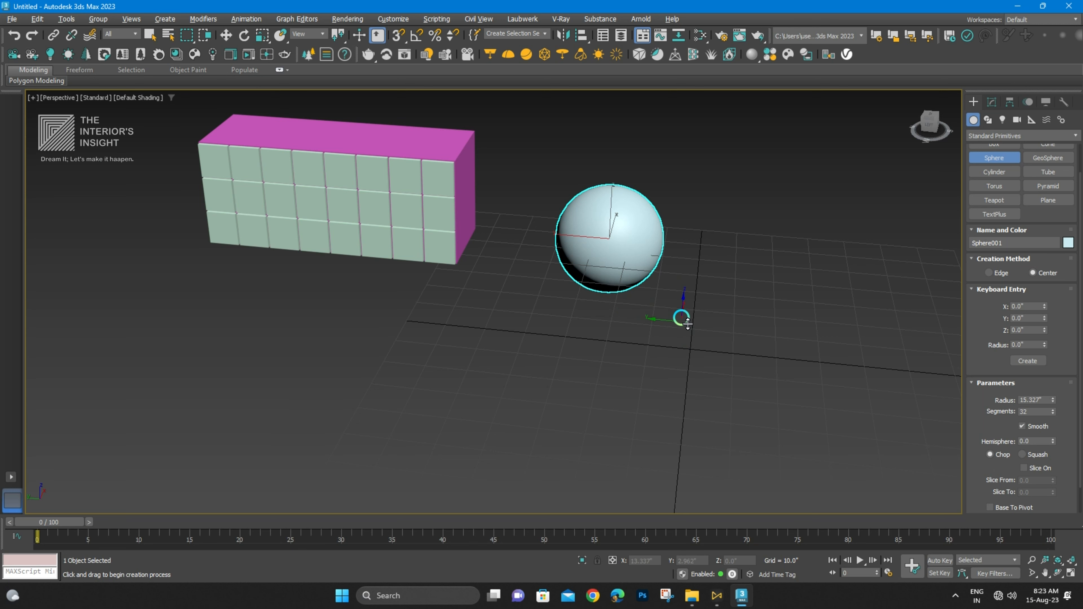
{"action": "middle_click_drag", "start_coordinate": [711, 289], "coordinate": [673, 265]}
{"action": "scroll", "coordinate": [1013, 295], "scroll_direction": "up", "scroll_amount": 2}
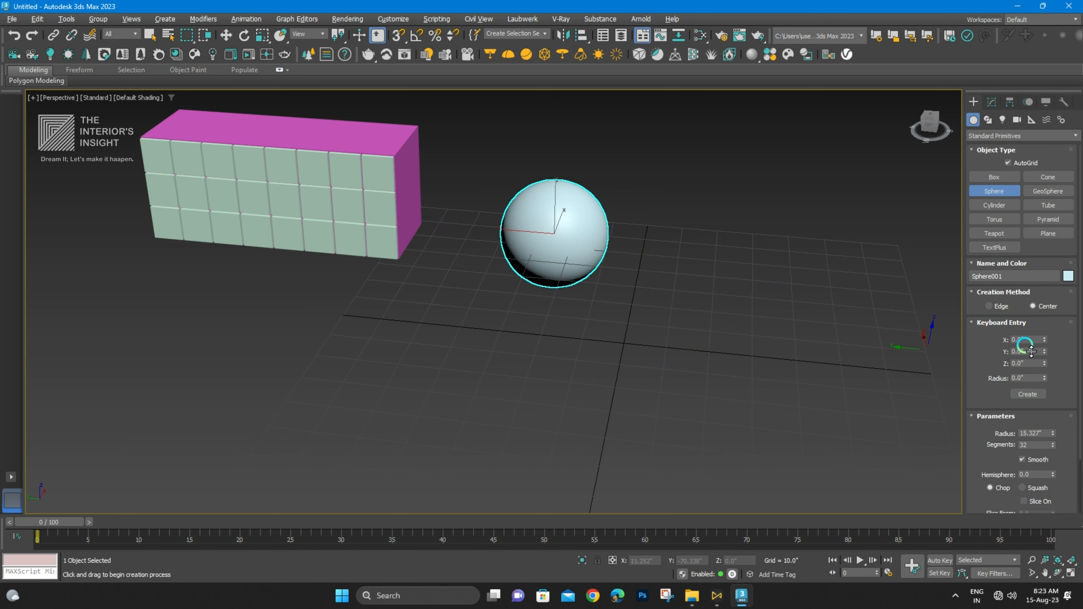
{"action": "left_click", "coordinate": [1002, 323]}
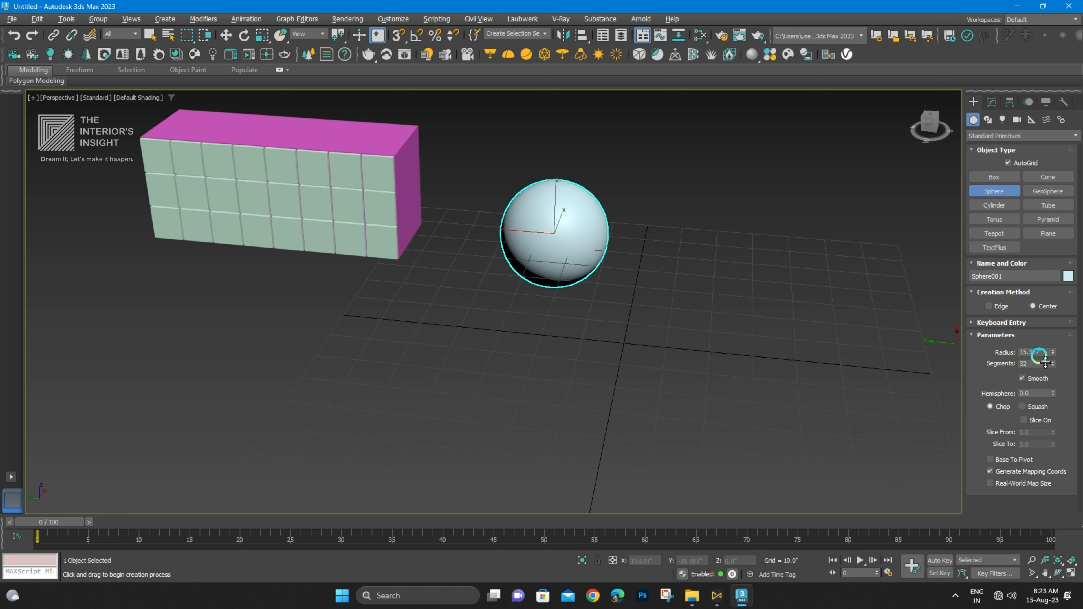
- Reduce the sphere's radius to about 14.867"
{"action": "mouse_move", "coordinate": [1060, 356]}
{"action": "left_mouse_down"}
{"action": "mouse_move", "coordinate": [1051, 325]}
{"action": "mouse_move", "coordinate": [1065, 360]}
{"action": "left_mouse_up"}
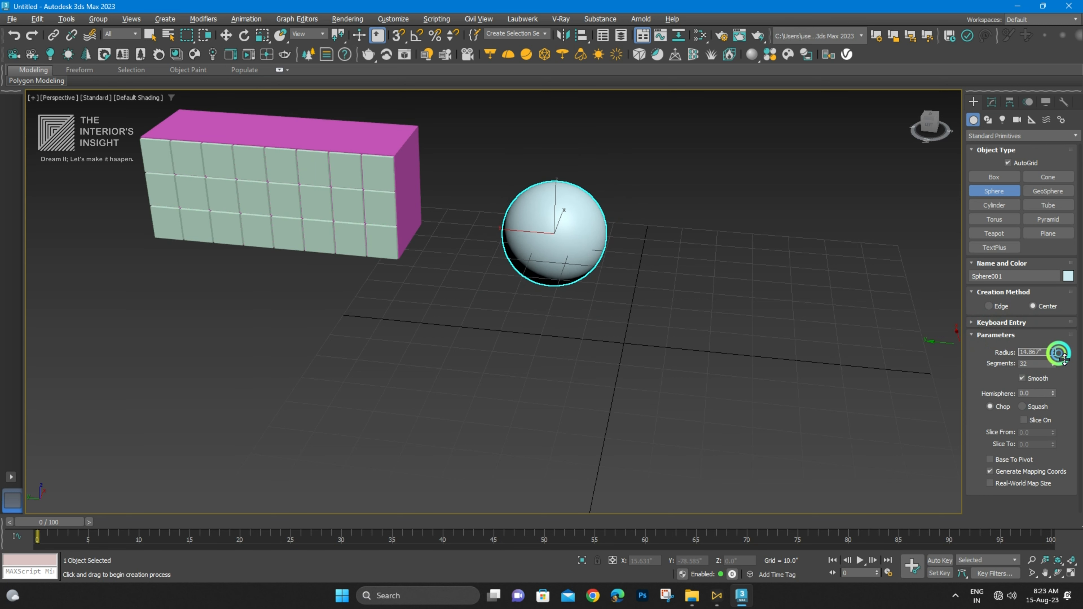
{"action": "scroll", "coordinate": [750, 341], "scroll_direction": "down", "scroll_amount": 2}
{"action": "scroll", "coordinate": [623, 259], "scroll_direction": "up", "scroll_amount": 8}
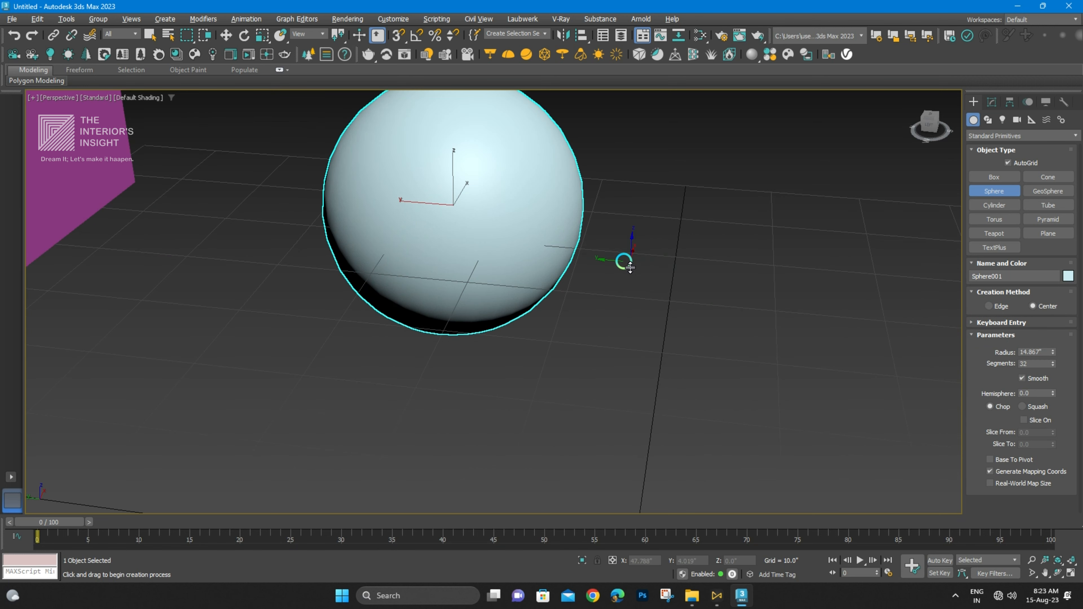
- Turn on the Edged Faces display and reduce the sphere's segments to 11
{"action": "scroll", "coordinate": [669, 312], "scroll_direction": "down", "scroll_amount": 3}
{"action": "key", "text": "F4"}
{"action": "scroll", "coordinate": [580, 322], "scroll_direction": "up", "scroll_amount": 4}
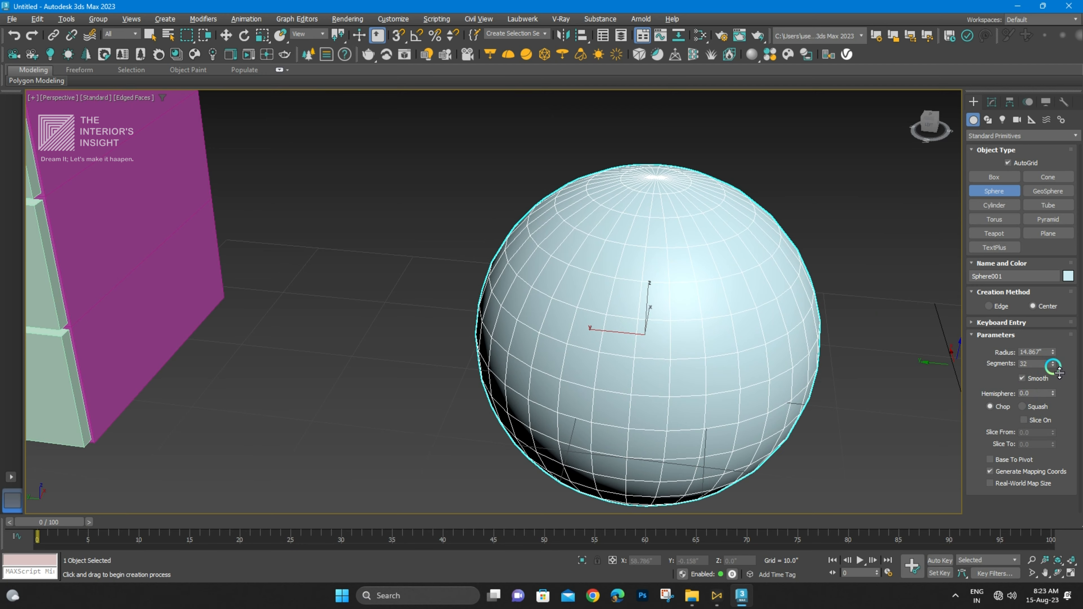
{"action": "left_click_drag", "start_coordinate": [1060, 372], "coordinate": [1057, 380]}
{"action": "middle_click_drag", "start_coordinate": [596, 405], "coordinate": [606, 342], "text": "alt"}
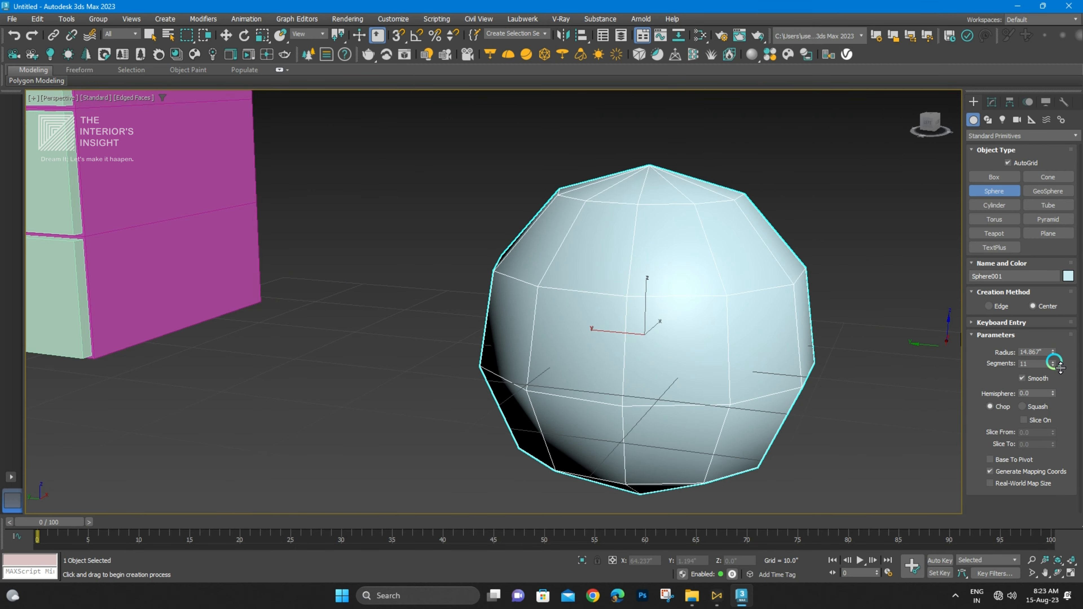
- Raise the sphere's segments to 42 and turn off its Smooth option
{"action": "left_click_drag", "start_coordinate": [1060, 367], "coordinate": [1060, 350]}
{"action": "left_click", "coordinate": [1024, 378]}
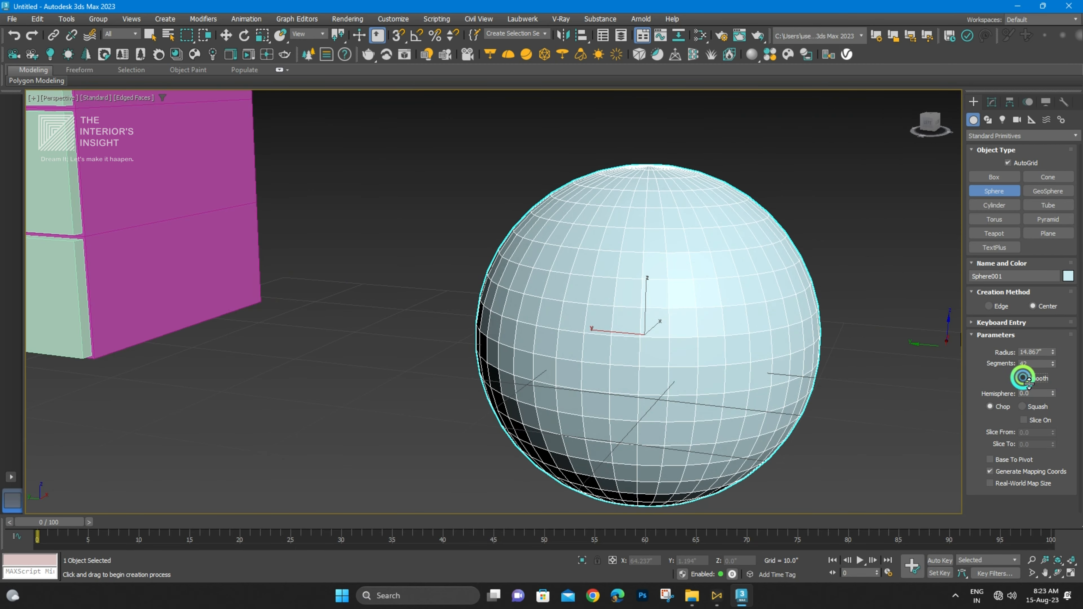
{"action": "scroll", "coordinate": [653, 339], "scroll_direction": "up", "scroll_amount": 6}
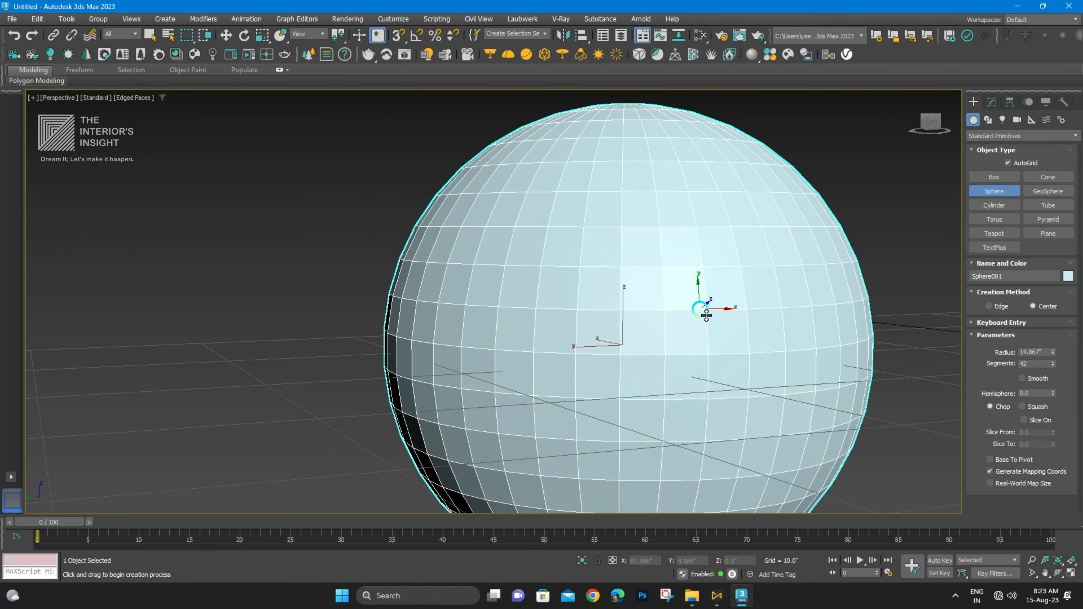
- Turn the sphere's Smooth option back on and raise its segments to 131
{"action": "middle_click_drag", "start_coordinate": [760, 301], "coordinate": [693, 300], "text": "alt"}
{"action": "scroll", "coordinate": [694, 300], "scroll_direction": "down", "scroll_amount": 5}
{"action": "scroll", "coordinate": [693, 300], "scroll_direction": "up", "scroll_amount": 5}
{"action": "middle_click_drag", "start_coordinate": [581, 304], "coordinate": [1060, 381], "text": "alt"}
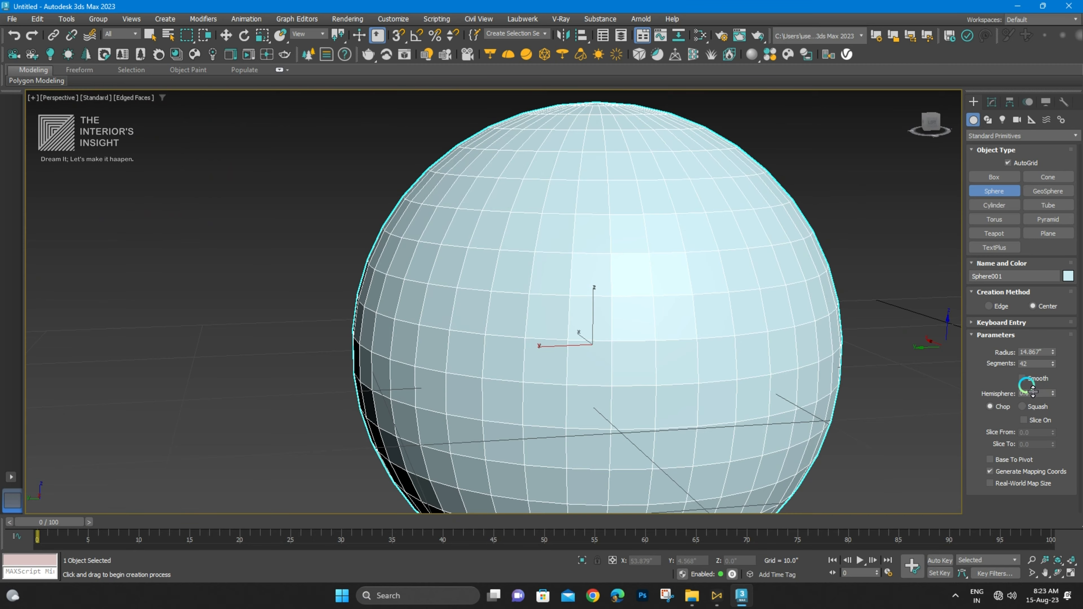
{"action": "left_click", "coordinate": [1023, 378]}
{"action": "middle_click_drag", "start_coordinate": [625, 322], "coordinate": [1059, 341], "text": "alt"}
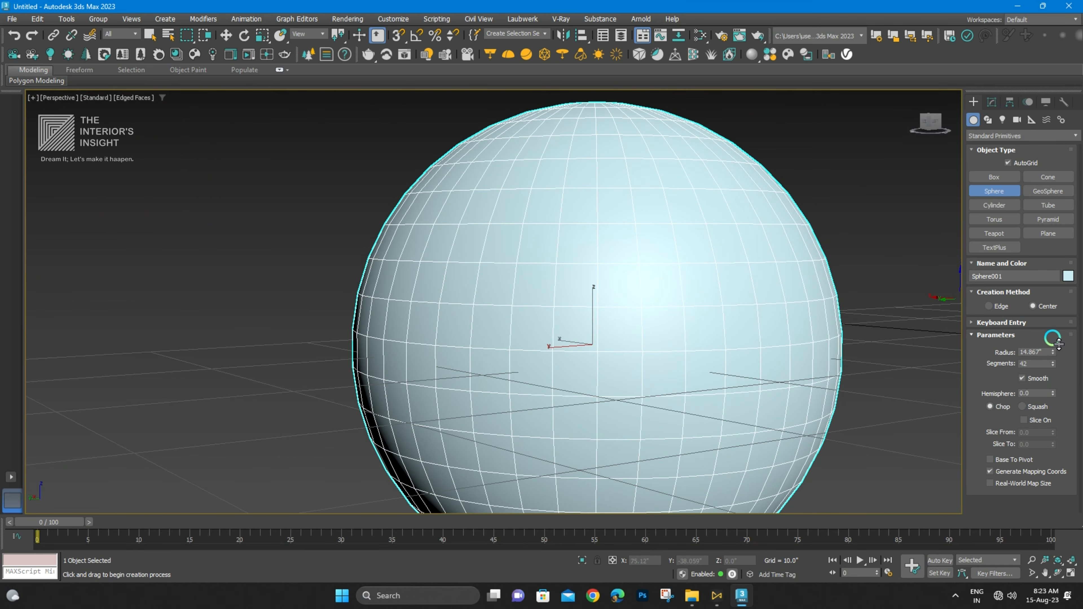
{"action": "left_click_drag", "start_coordinate": [1059, 374], "coordinate": [1048, 308]}
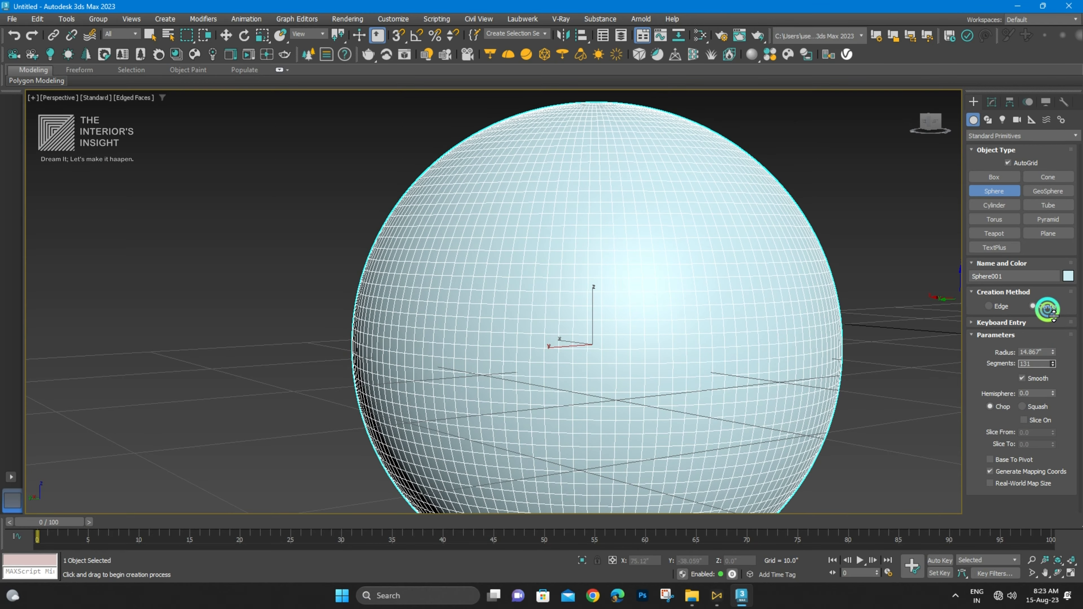
- Cut the sphere down to a shallow dome by setting its Hemisphere value to 0.62
{"action": "scroll", "coordinate": [655, 197], "scroll_direction": "down", "scroll_amount": 3}
{"action": "scroll", "coordinate": [655, 197], "scroll_direction": "down", "scroll_amount": 3}
{"action": "middle_click_drag", "start_coordinate": [655, 197], "coordinate": [529, 139]}
{"action": "middle_click_drag", "start_coordinate": [529, 139], "coordinate": [513, 215], "text": "alt"}
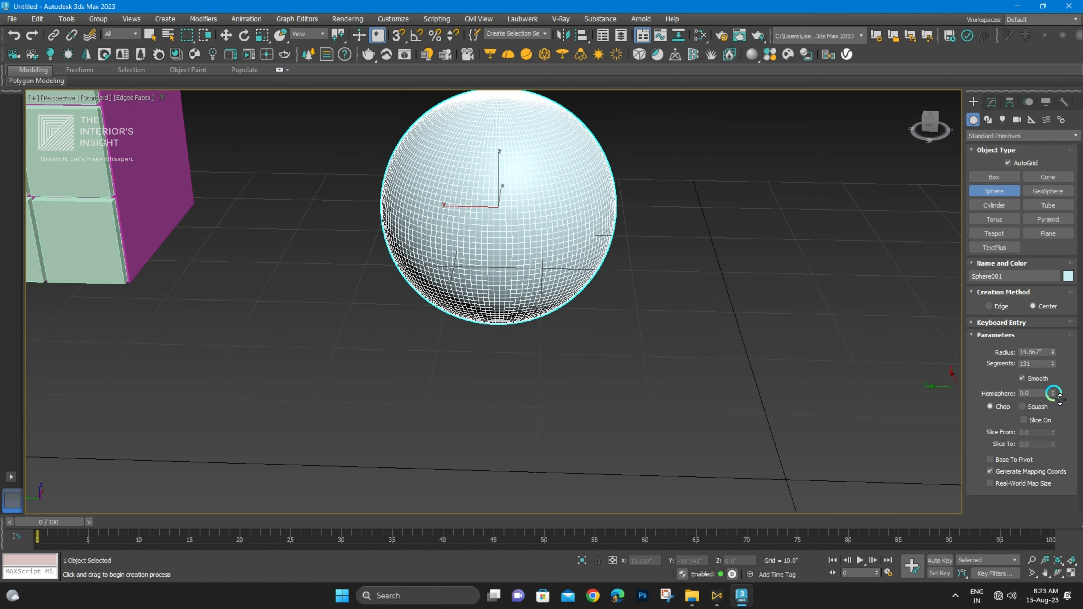
{"action": "left_click_drag", "start_coordinate": [1057, 428], "coordinate": [955, 334]}
{"action": "middle_click_drag", "start_coordinate": [955, 334], "coordinate": [1072, 344], "text": "alt"}
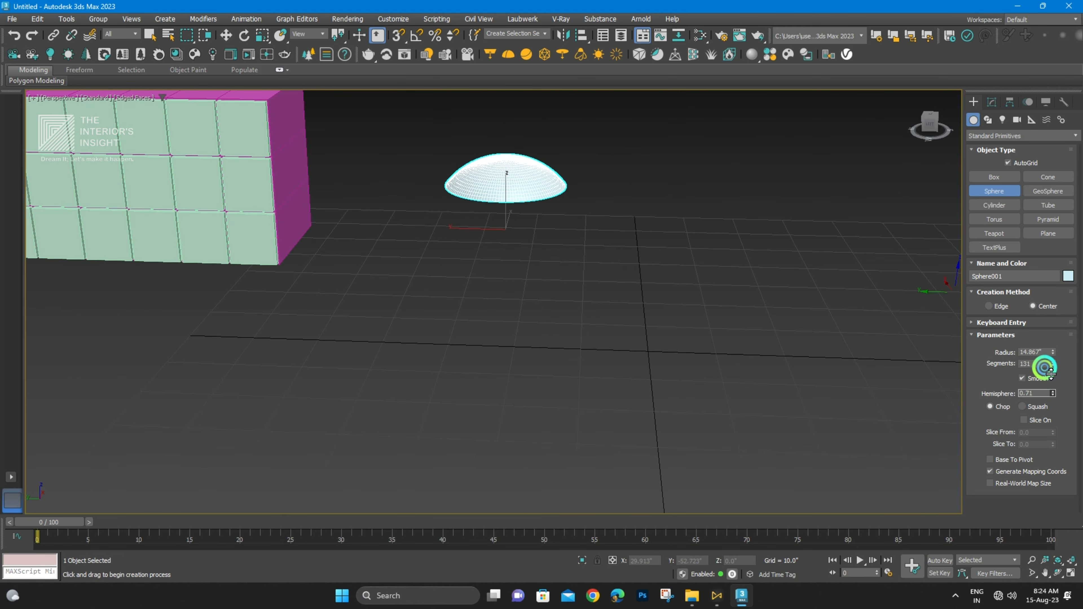
{"action": "left_click_drag", "start_coordinate": [1051, 372], "coordinate": [567, 263]}
{"action": "mouse_move", "coordinate": [567, 263]}
{"action": "middle_mouse_down", "text": "alt"}
{"action": "mouse_move", "coordinate": [551, 286]}
{"action": "mouse_move", "coordinate": [580, 283]}
{"action": "mouse_move", "coordinate": [560, 265]}
{"action": "middle_mouse_up", "text": "alt"}
{"action": "mouse_move", "coordinate": [1062, 404]}
{"action": "left_mouse_down"}
{"action": "mouse_move", "coordinate": [1048, 380]}
{"action": "mouse_move", "coordinate": [1056, 399]}
{"action": "left_mouse_up"}
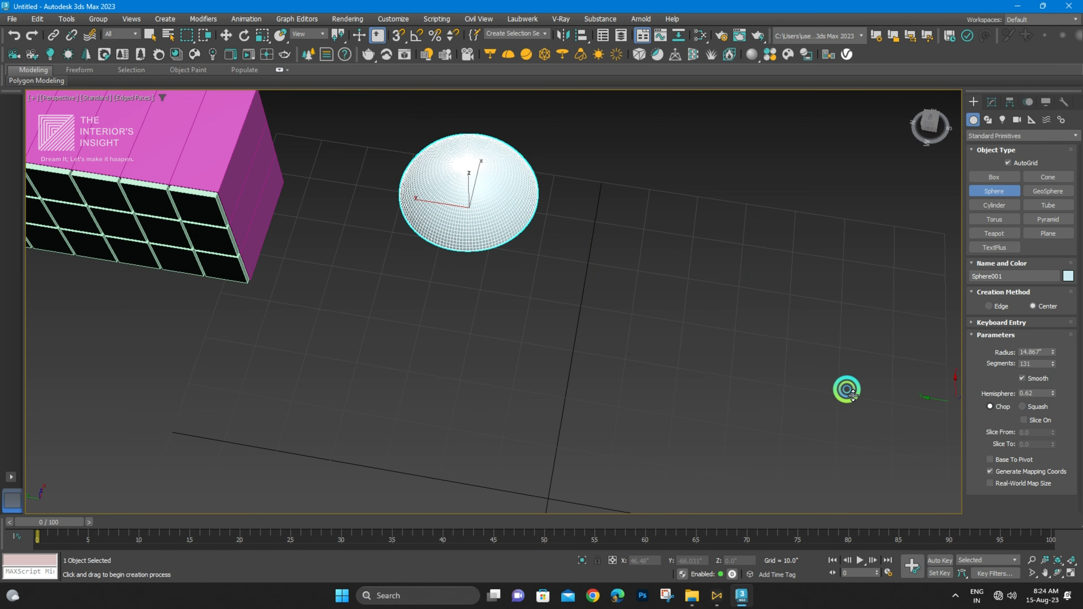
{"action": "middle_click_drag", "start_coordinate": [507, 270], "coordinate": [550, 277], "text": "alt"}
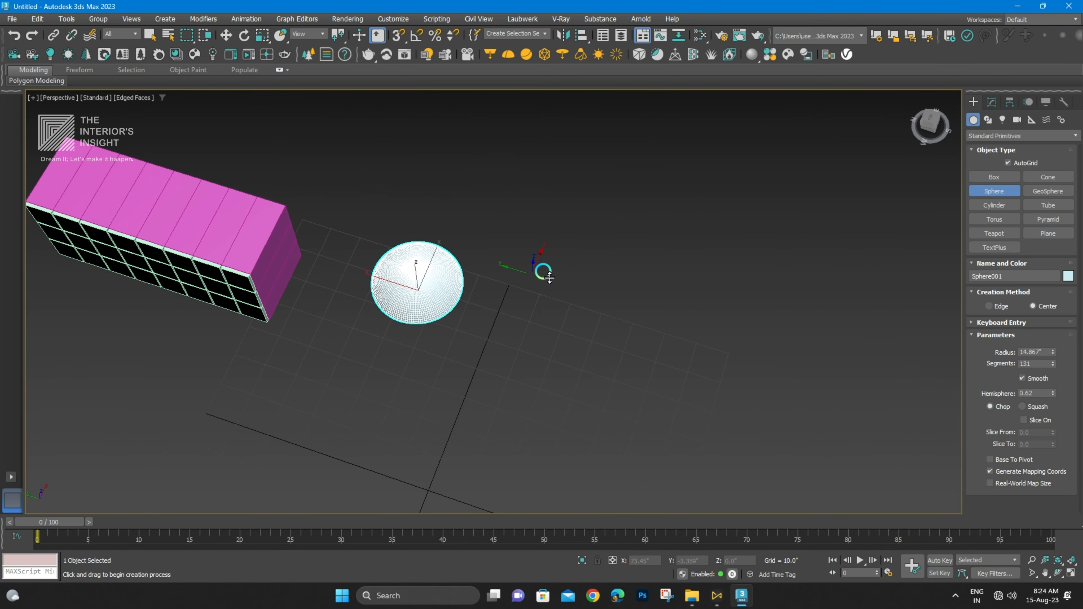
{"action": "scroll", "coordinate": [391, 378], "scroll_direction": "up", "scroll_amount": 2}
{"action": "scroll", "coordinate": [433, 318], "scroll_direction": "up", "scroll_amount": 2}
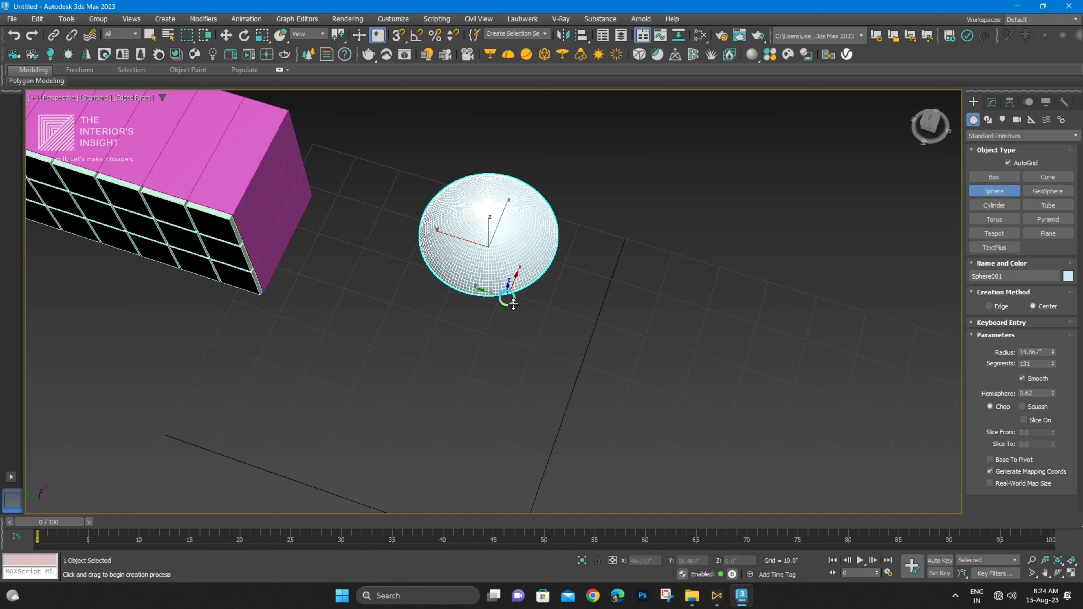
- Turn on Angle Snap and rotate the dome onto its side so it bulges outward from the box's front
{"action": "key", "text": "w"}
{"action": "middle_click_drag", "start_coordinate": [538, 265], "coordinate": [499, 273], "text": "alt"}
{"action": "scroll", "coordinate": [489, 263], "scroll_direction": "down", "scroll_amount": 5}
{"action": "scroll", "coordinate": [501, 269], "scroll_direction": "up", "scroll_amount": 4}
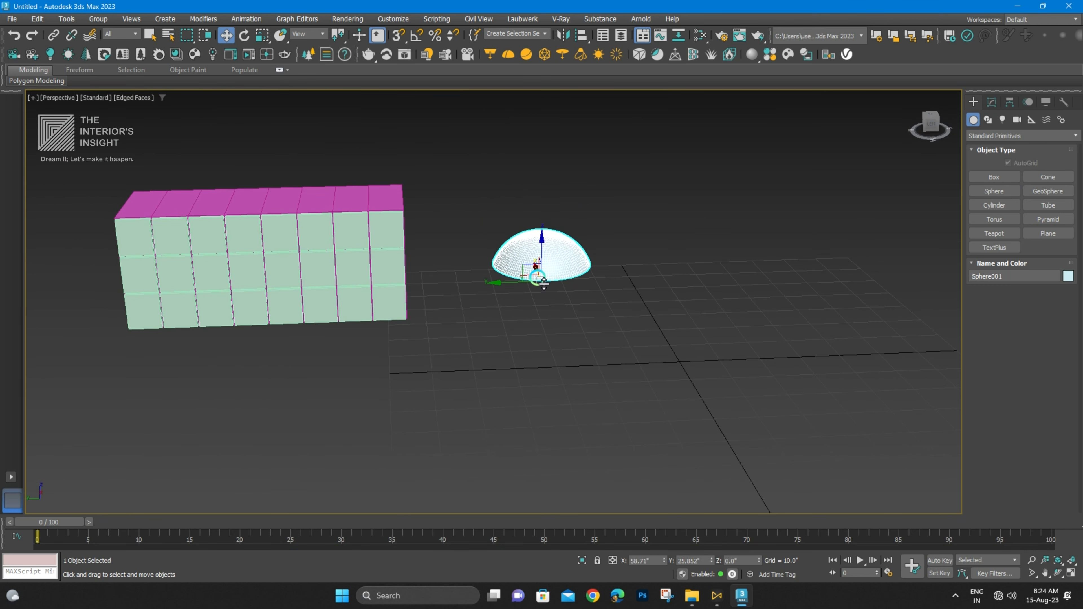
{"action": "key", "text": "e"}
{"action": "scroll", "coordinate": [546, 273], "scroll_direction": "up", "scroll_amount": 4}
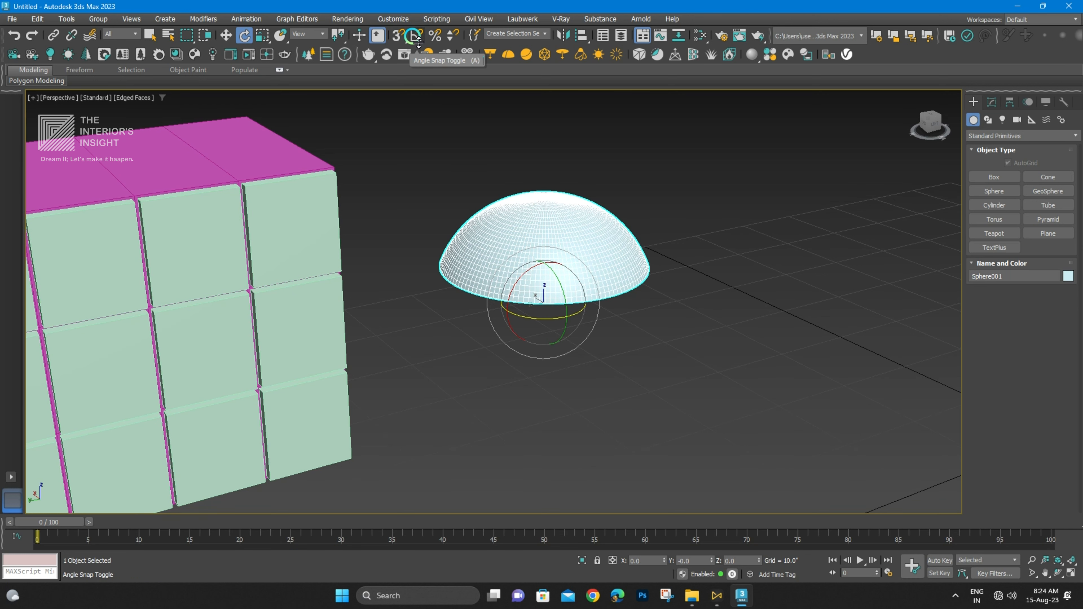
{"action": "right_click", "coordinate": [417, 38]}
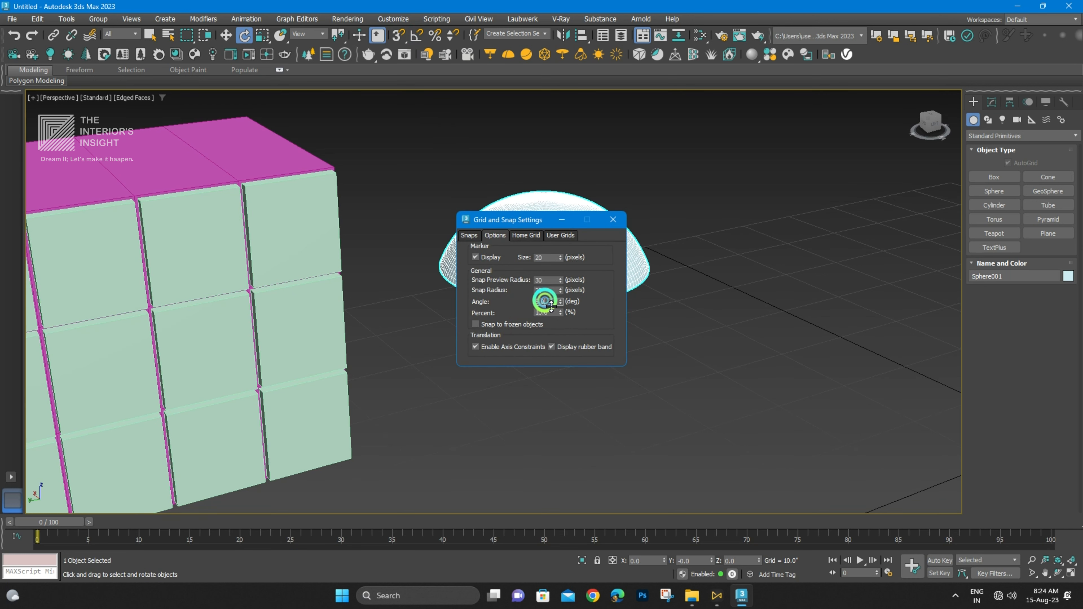
{"action": "left_click", "coordinate": [612, 219]}
{"action": "left_click", "coordinate": [417, 42]}
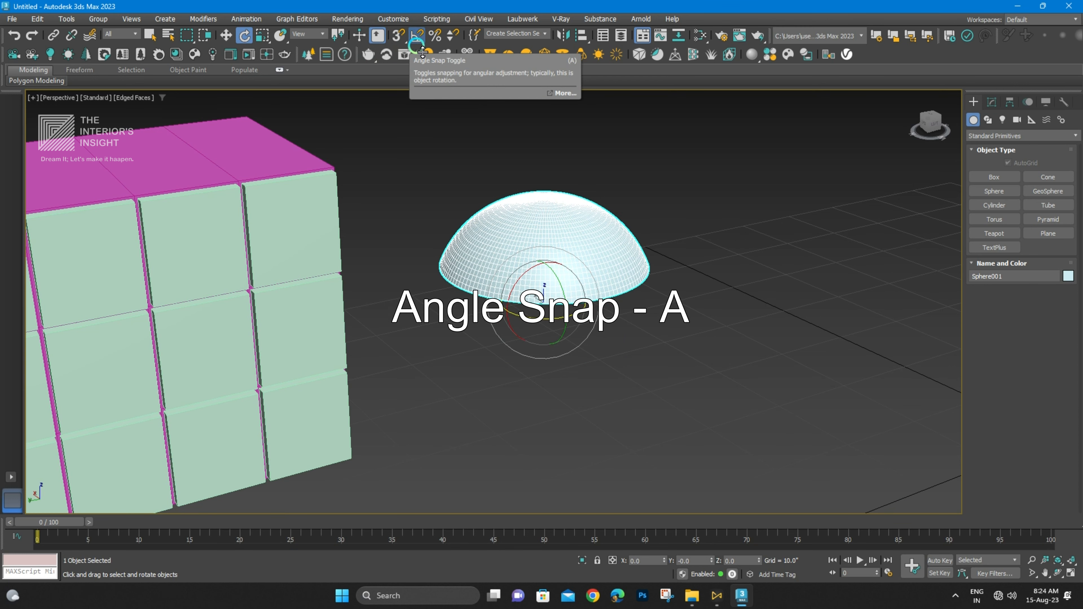
{"action": "left_click_drag", "start_coordinate": [559, 299], "coordinate": [587, 337]}
{"action": "middle_click_drag", "start_coordinate": [607, 314], "coordinate": [633, 322], "text": "alt"}
- Move the dome to the box's front panels, at about X 26.337", Y 118.821", Z 20.414"
{"action": "key", "text": "w"}
{"action": "scroll", "coordinate": [620, 306], "scroll_direction": "down", "scroll_amount": 5}
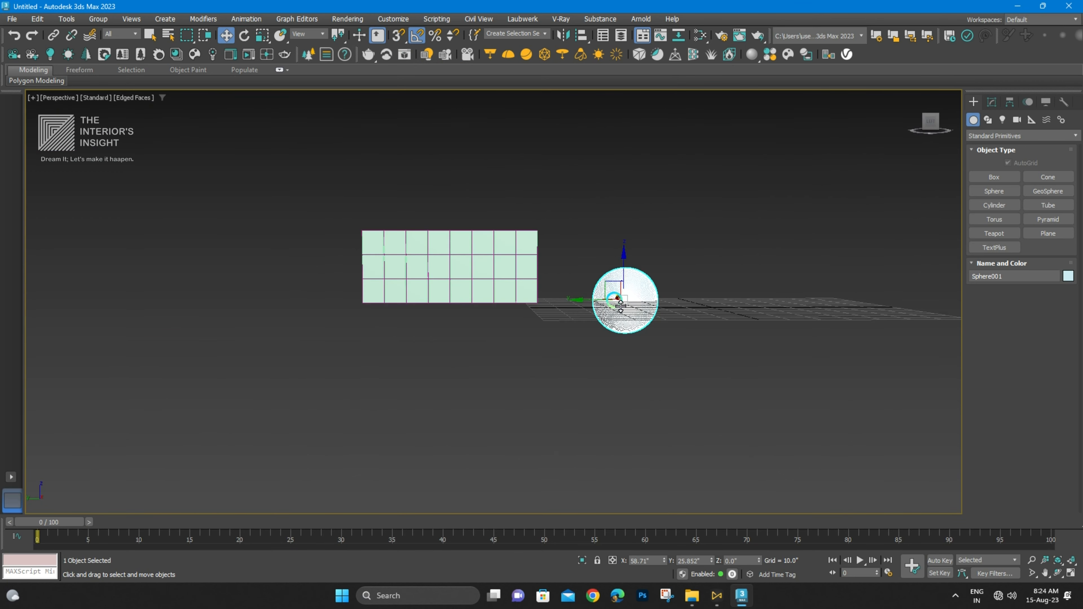
{"action": "left_click_drag", "start_coordinate": [606, 291], "coordinate": [397, 242]}
{"action": "scroll", "coordinate": [396, 241], "scroll_direction": "up", "scroll_amount": 6}
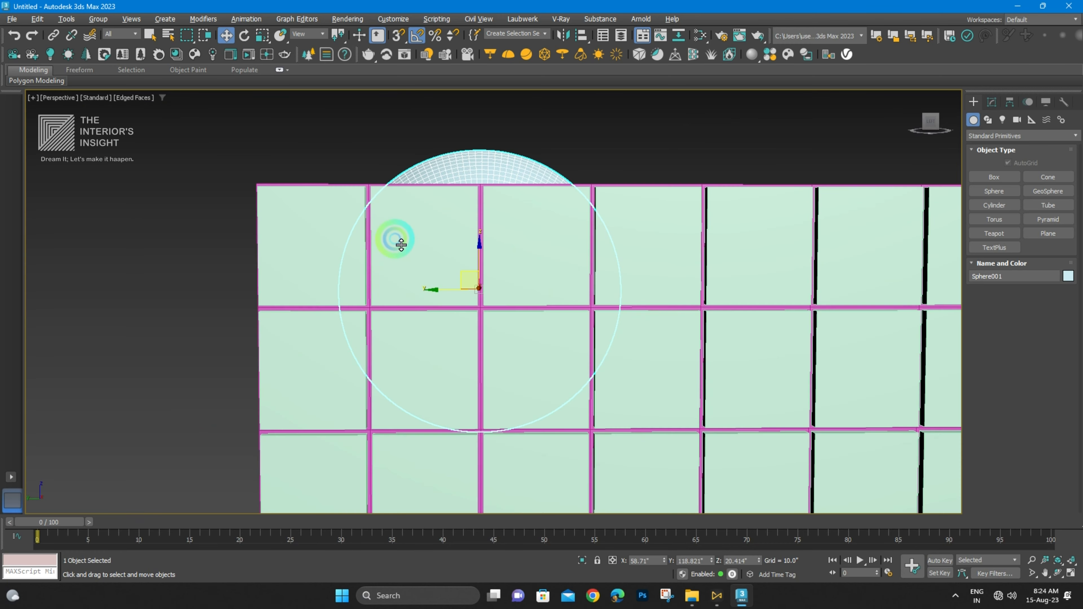
{"action": "mouse_move", "coordinate": [397, 241]}
{"action": "middle_mouse_down", "text": "alt"}
{"action": "mouse_move", "coordinate": [457, 255]}
{"action": "mouse_move", "coordinate": [391, 258]}
{"action": "middle_mouse_up", "text": "alt"}
{"action": "left_click_drag", "start_coordinate": [384, 266], "coordinate": [649, 383]}
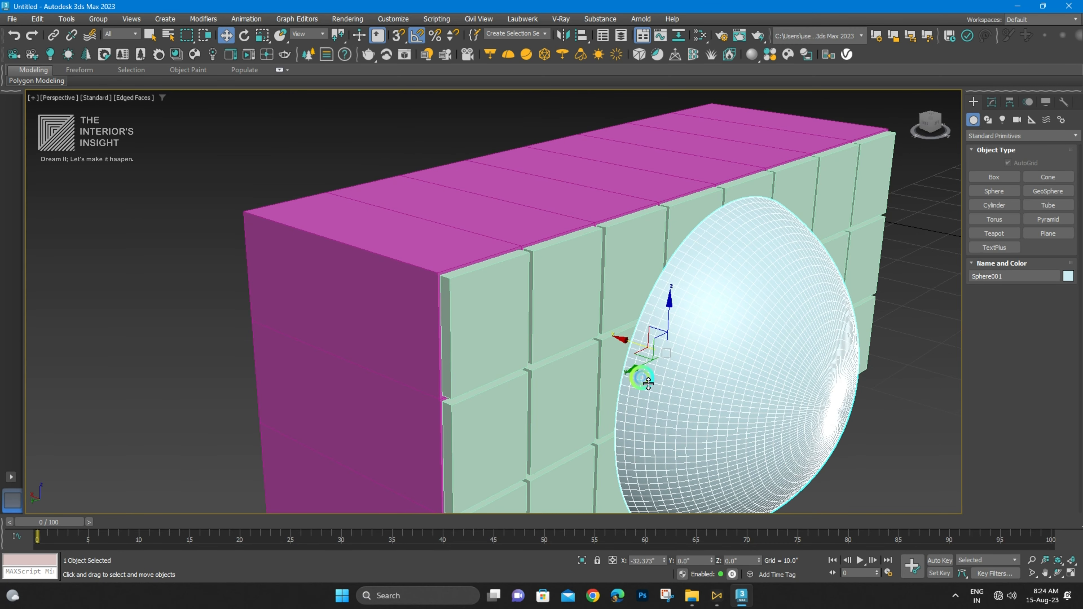
- Place the dome on the box's front face near the upper corner panel with Select and Place
{"action": "left_click", "coordinate": [281, 36]}
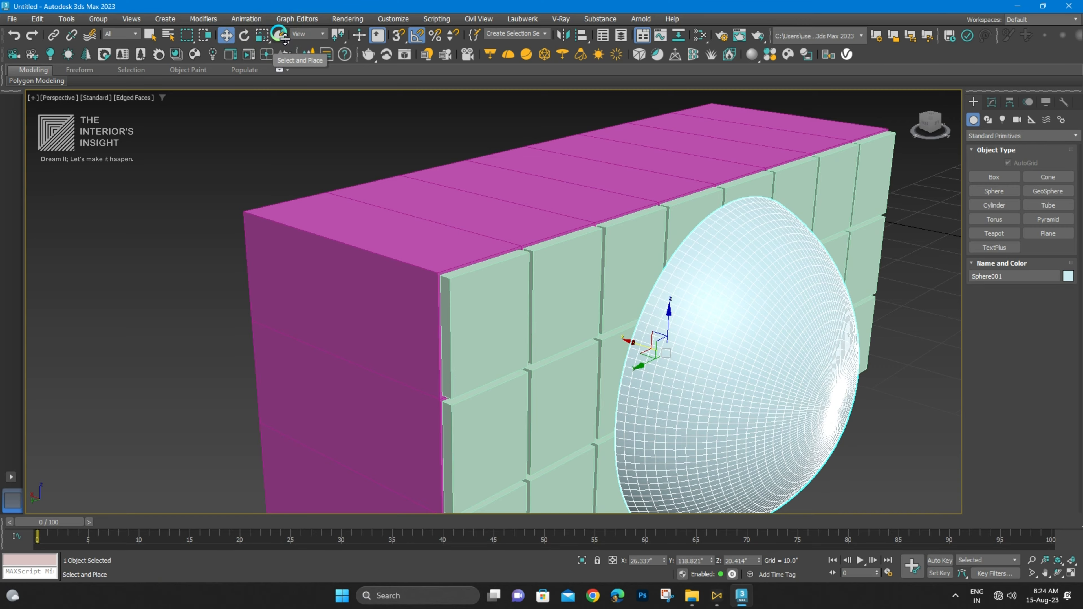
{"action": "left_click_drag", "start_coordinate": [694, 314], "coordinate": [507, 313]}
{"action": "scroll", "coordinate": [517, 295], "scroll_direction": "down", "scroll_amount": 3}
{"action": "middle_click_drag", "start_coordinate": [584, 295], "coordinate": [532, 278], "text": "alt"}
{"action": "scroll", "coordinate": [591, 297], "scroll_direction": "up", "scroll_amount": 3}
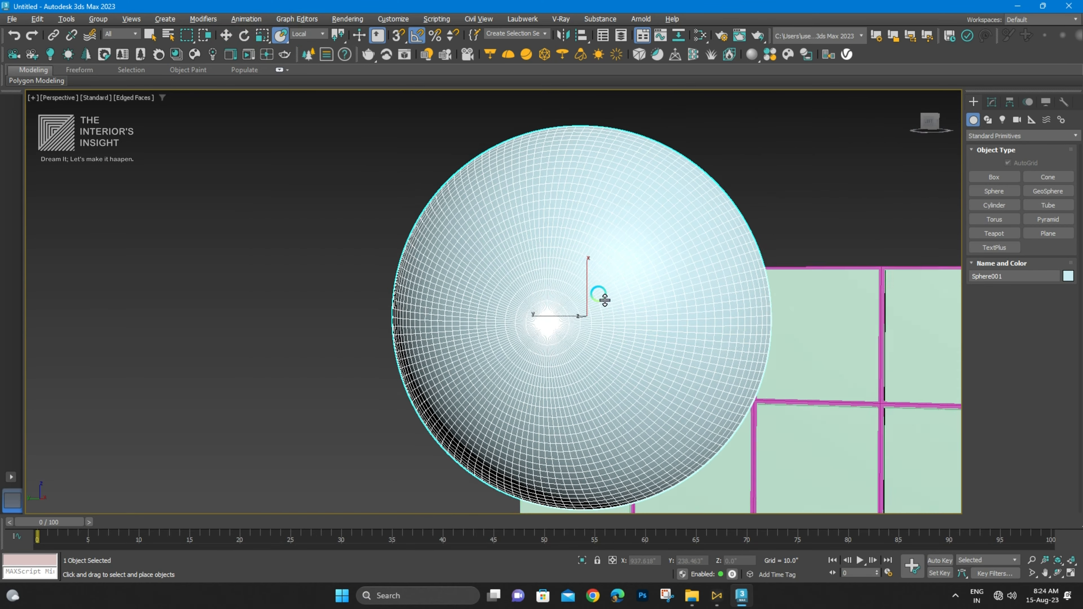
{"action": "middle_click_drag", "start_coordinate": [602, 297], "coordinate": [524, 318], "text": "alt"}
{"action": "scroll", "coordinate": [624, 319], "scroll_direction": "down", "scroll_amount": 3}
{"action": "middle_click_drag", "start_coordinate": [646, 320], "coordinate": [643, 327], "text": "alt"}
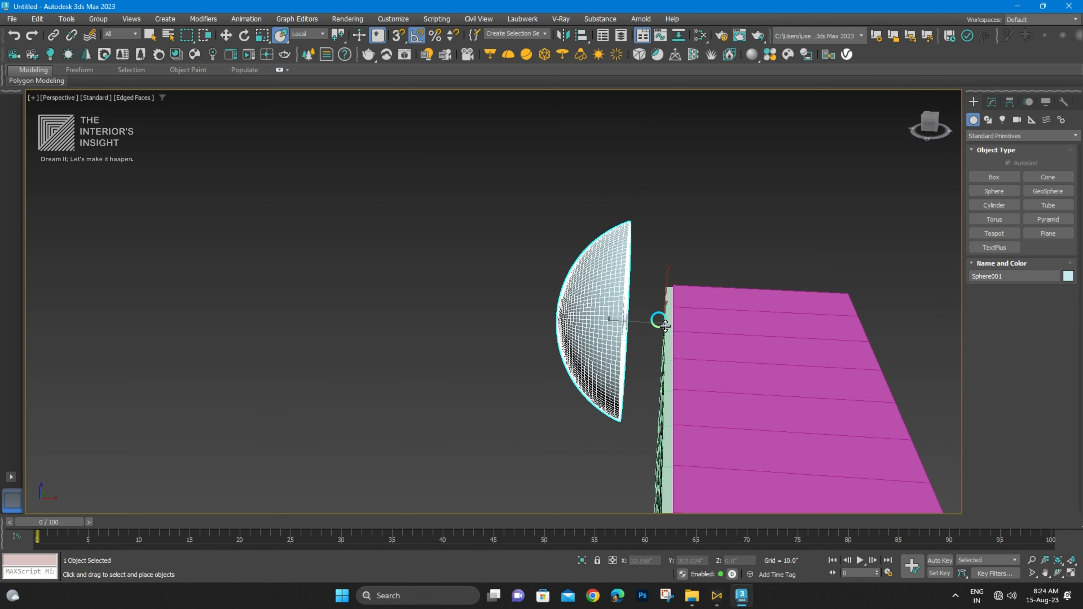
- Turn on Base To Pivot for the dome so its flat base sits against the panel
{"action": "scroll", "coordinate": [666, 329], "scroll_direction": "up", "scroll_amount": 3}
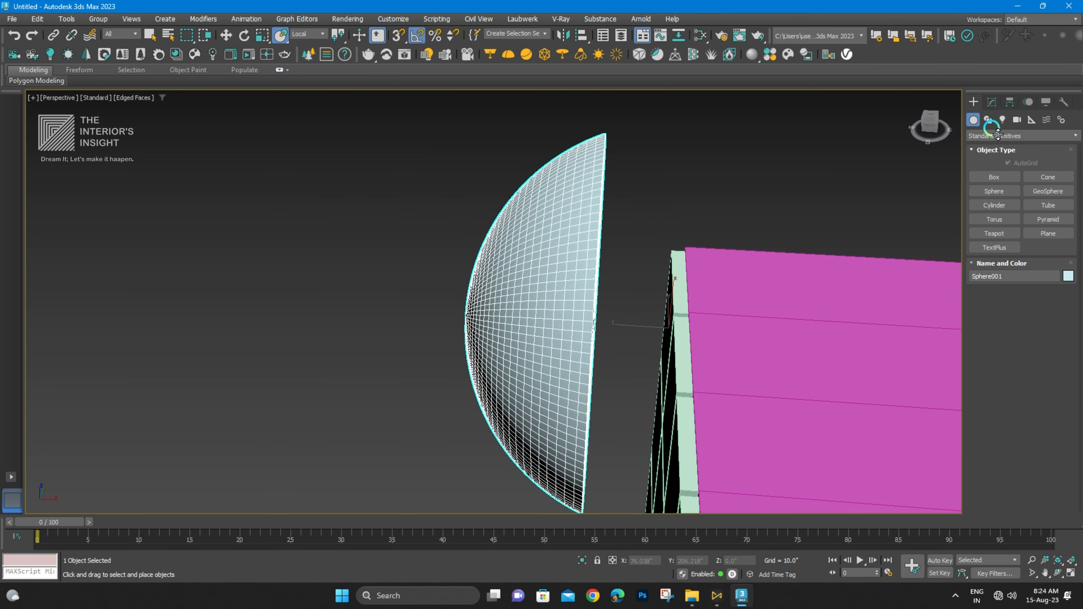
{"action": "left_click", "coordinate": [992, 101]}
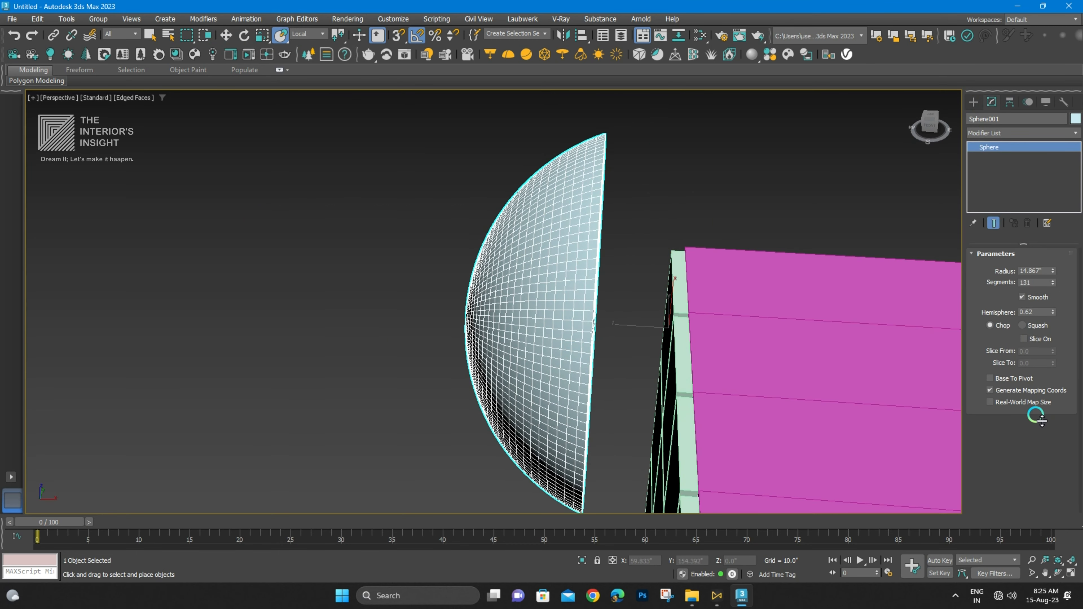
{"action": "left_click", "coordinate": [991, 379]}
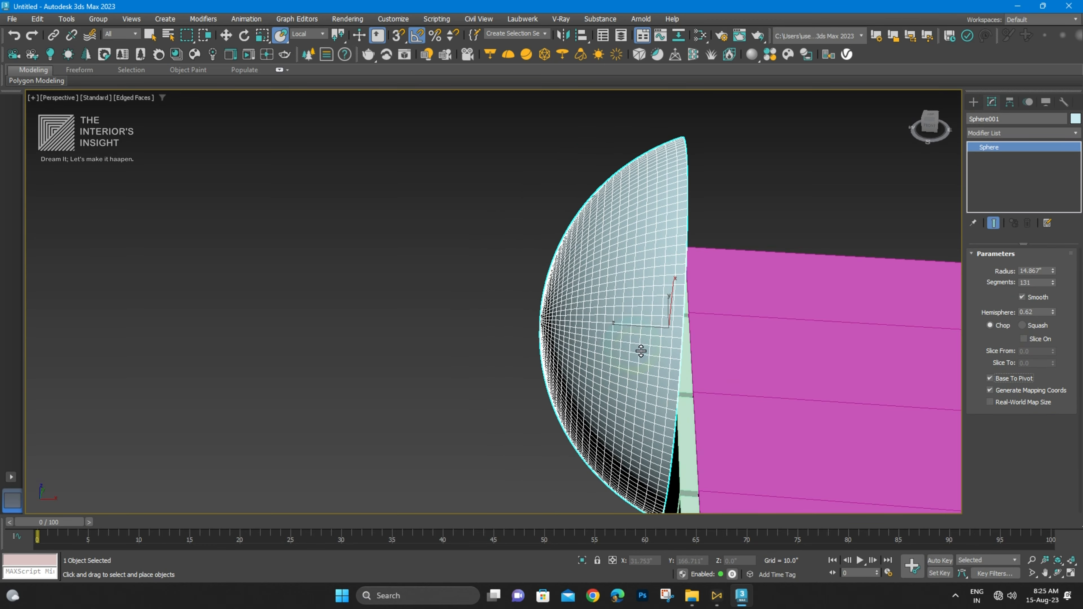
- Reduce the dome's radius to about 3.827" so it fits on the upper corner panel
{"action": "middle_click_drag", "start_coordinate": [641, 350], "coordinate": [1062, 205], "text": "alt"}
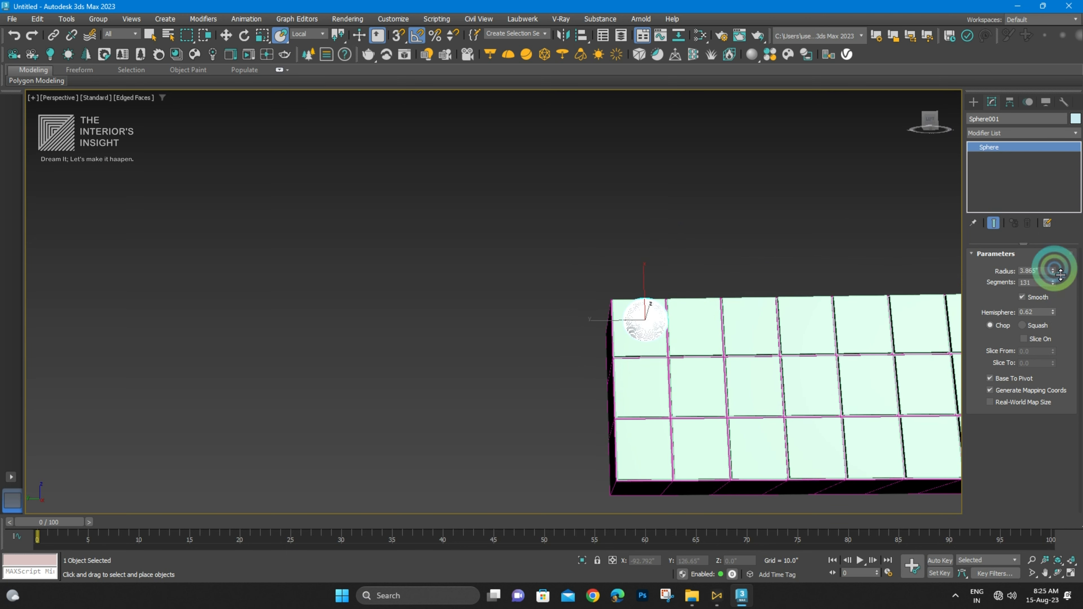
{"action": "left_click_drag", "start_coordinate": [1060, 275], "coordinate": [1059, 265]}
{"action": "scroll", "coordinate": [647, 317], "scroll_direction": "up", "scroll_amount": 4}
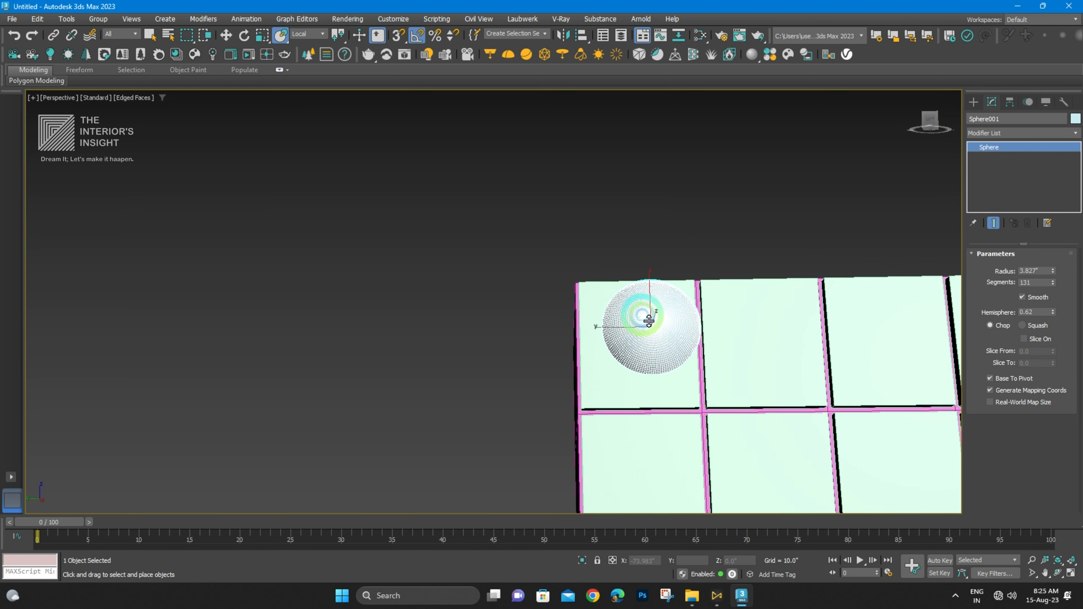
- Move the dome near the centre of the upper corner panel, at about Y 132.637", Z 24.743"
{"action": "middle_click_drag", "start_coordinate": [648, 317], "coordinate": [671, 285], "text": "alt"}
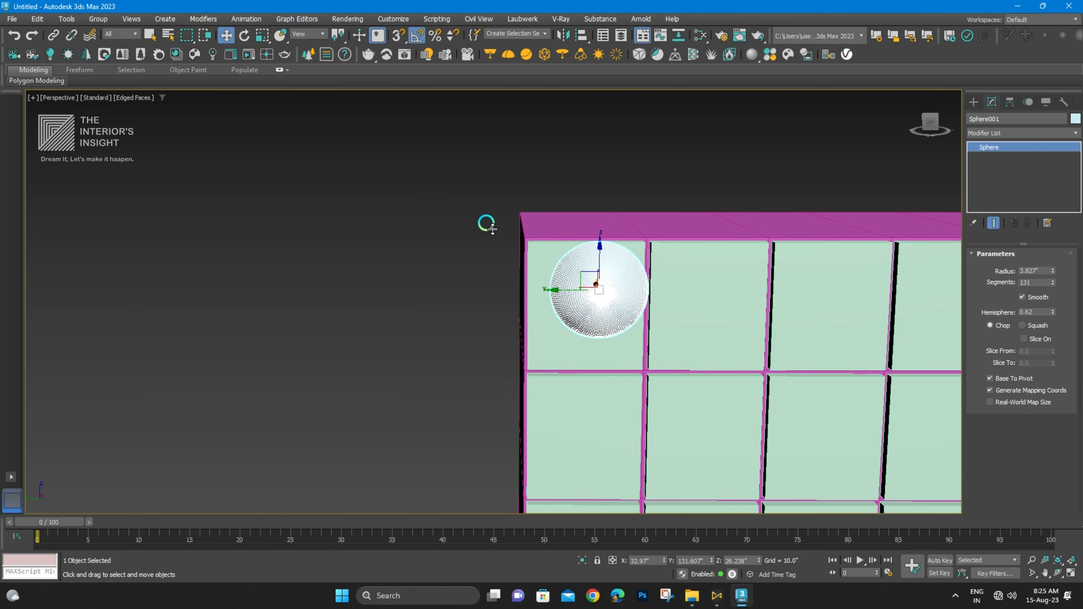
{"action": "scroll", "coordinate": [570, 301], "scroll_direction": "up", "scroll_amount": 4}
{"action": "middle_click_drag", "start_coordinate": [603, 277], "coordinate": [606, 295], "text": "alt"}
{"action": "left_click_drag", "start_coordinate": [621, 264], "coordinate": [589, 305]}
{"action": "scroll", "coordinate": [606, 273], "scroll_direction": "down", "scroll_amount": 5}
{"action": "middle_click_drag", "start_coordinate": [606, 273], "coordinate": [619, 237], "text": "alt"}
{"action": "scroll", "coordinate": [619, 294], "scroll_direction": "up", "scroll_amount": 3}
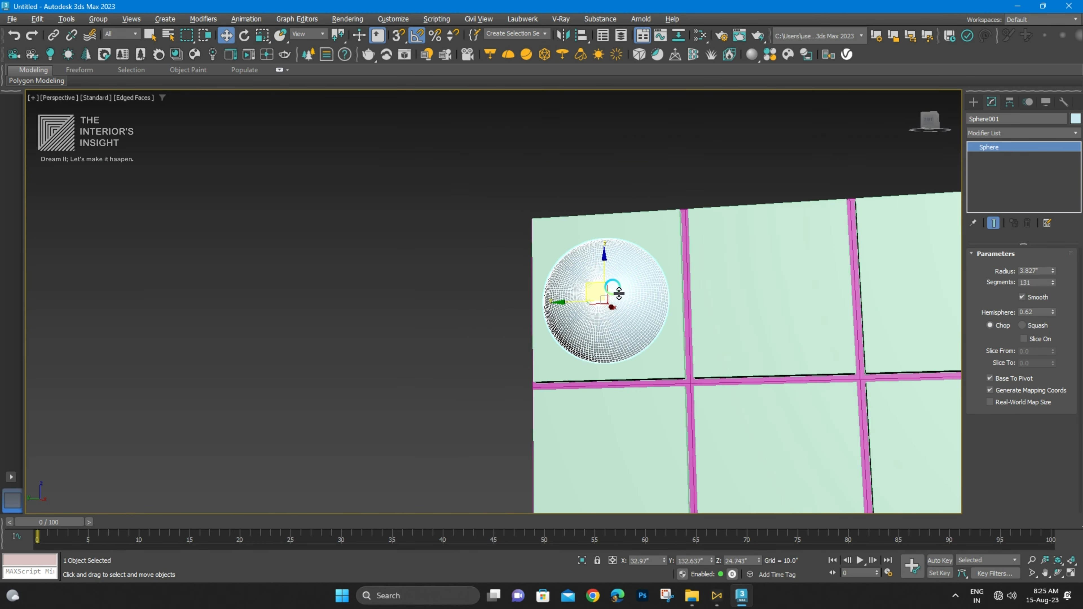
- Turn on object snapping and align the dome with the corner panel's midpoints, at Y 132.57", Z 25.0"
{"action": "mouse_move", "coordinate": [619, 293]}
{"action": "middle_mouse_down", "text": "alt"}
{"action": "mouse_move", "coordinate": [744, 317]}
{"action": "mouse_move", "coordinate": [675, 336]}
{"action": "mouse_move", "coordinate": [622, 312]}
{"action": "mouse_move", "coordinate": [637, 302]}
{"action": "middle_mouse_up", "text": "alt"}
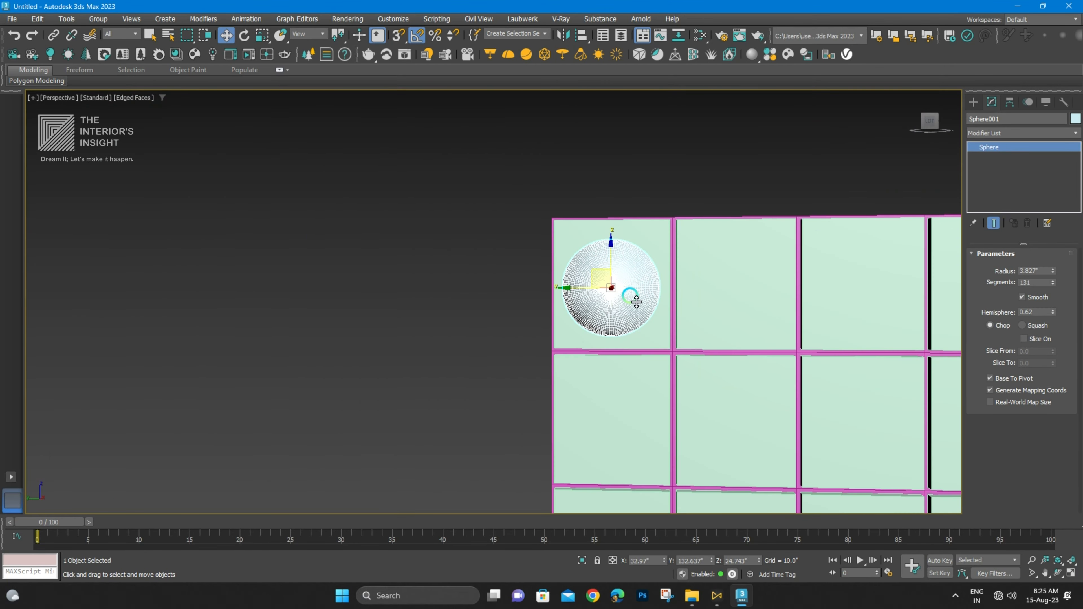
{"action": "scroll", "coordinate": [637, 302], "scroll_direction": "up", "scroll_amount": 2}
{"action": "left_click_drag", "start_coordinate": [636, 302], "coordinate": [633, 189]}
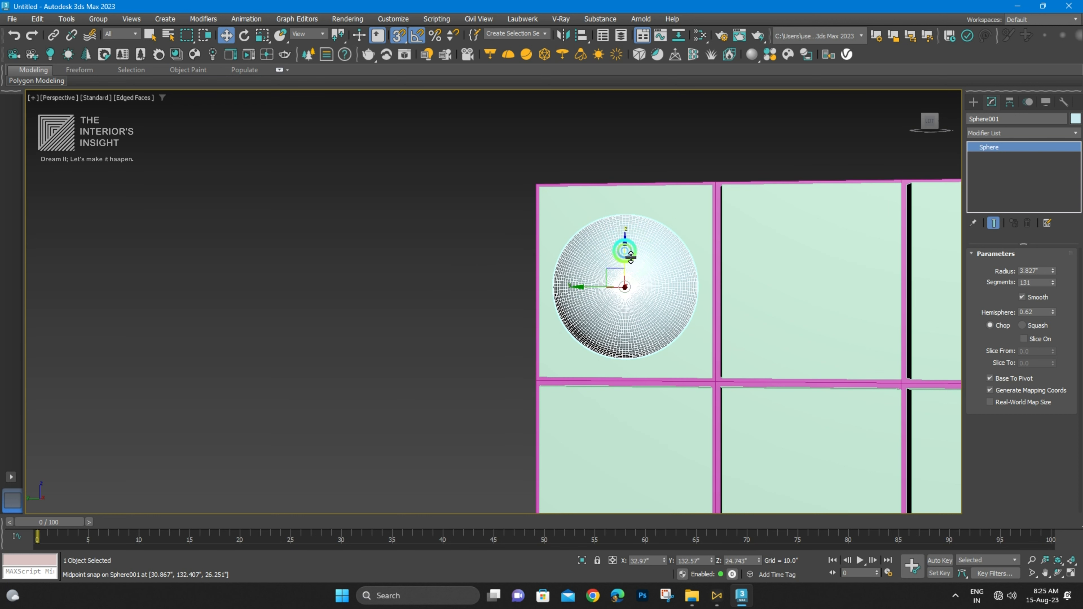
{"action": "left_click_drag", "start_coordinate": [631, 257], "coordinate": [544, 291]}
- Turn off the Edged Faces display and reselect the dome on the corner panel
{"action": "left_click", "coordinate": [462, 291]}
{"action": "key", "text": "F4"}
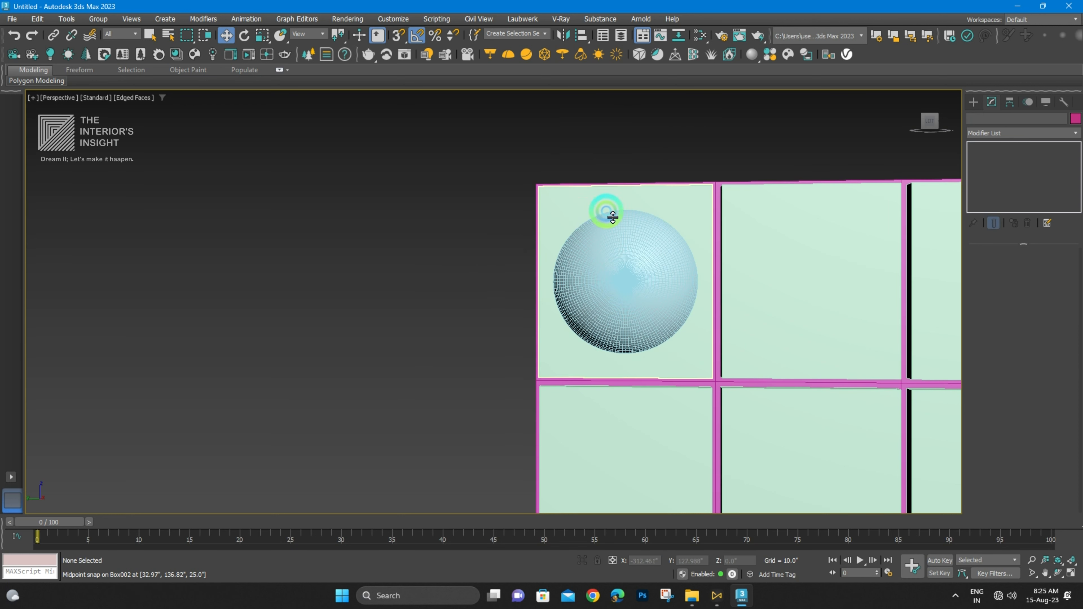
{"action": "middle_click_drag", "start_coordinate": [614, 217], "coordinate": [665, 269], "text": "alt"}
{"action": "scroll", "coordinate": [675, 283], "scroll_direction": "down", "scroll_amount": 4}
{"action": "scroll", "coordinate": [653, 273], "scroll_direction": "up", "scroll_amount": 4}
{"action": "left_click", "coordinate": [639, 277]}
{"action": "scroll", "coordinate": [642, 284], "scroll_direction": "down", "scroll_amount": 4}
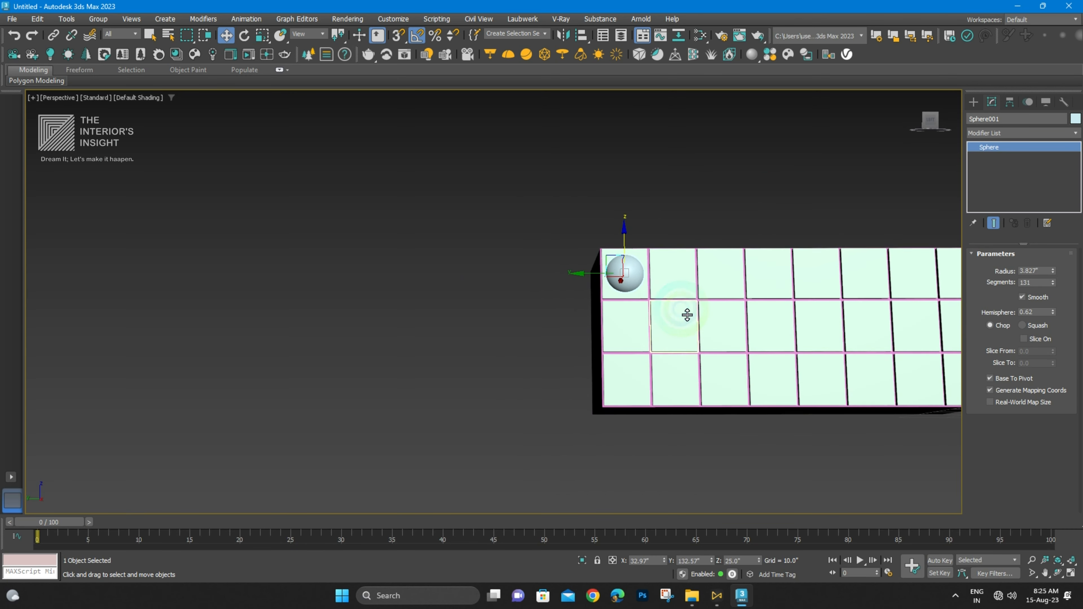
- Clone the dome with snapping along the top row as three copies, one on every second panel
{"action": "scroll", "coordinate": [654, 267], "scroll_direction": "up", "scroll_amount": 6}
{"action": "scroll", "coordinate": [497, 244], "scroll_direction": "down", "scroll_amount": 6}
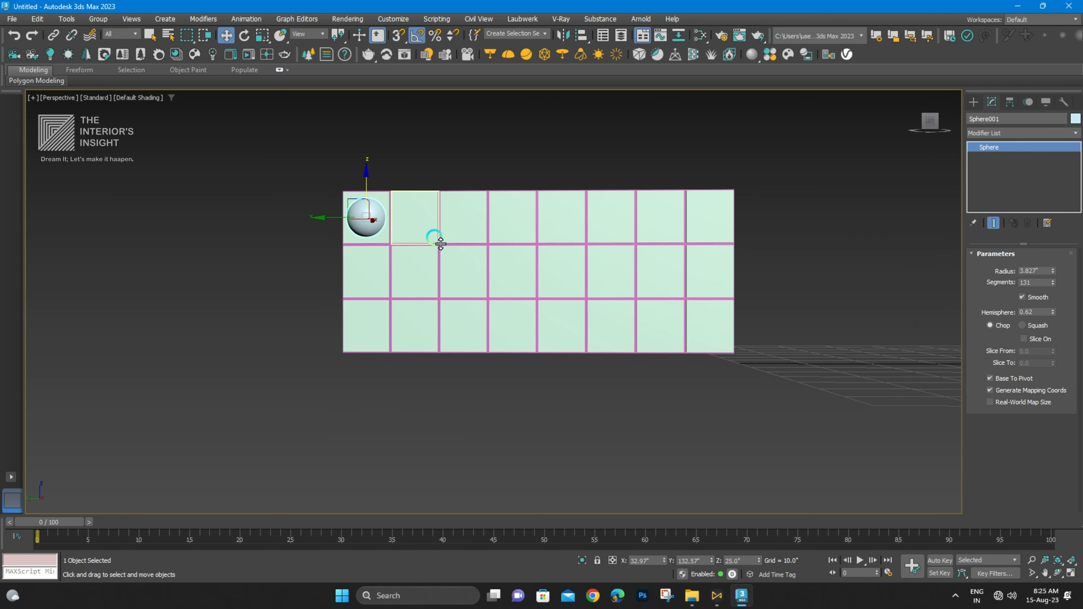
{"action": "scroll", "coordinate": [339, 220], "scroll_direction": "up", "scroll_amount": 3}
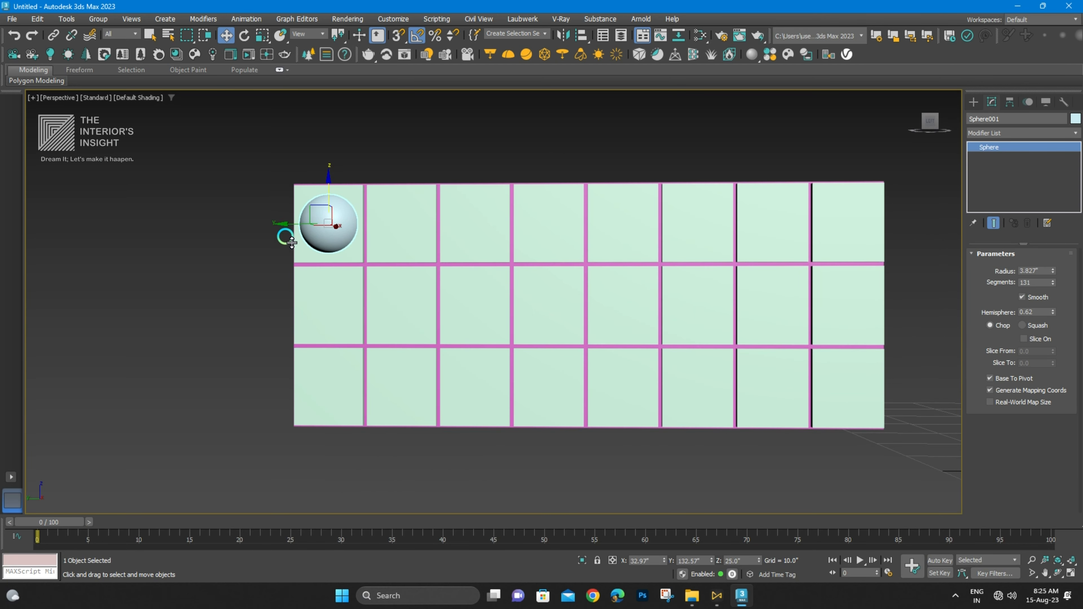
{"action": "left_click_drag", "start_coordinate": [420, 240], "coordinate": [576, 338], "text": "shift"}
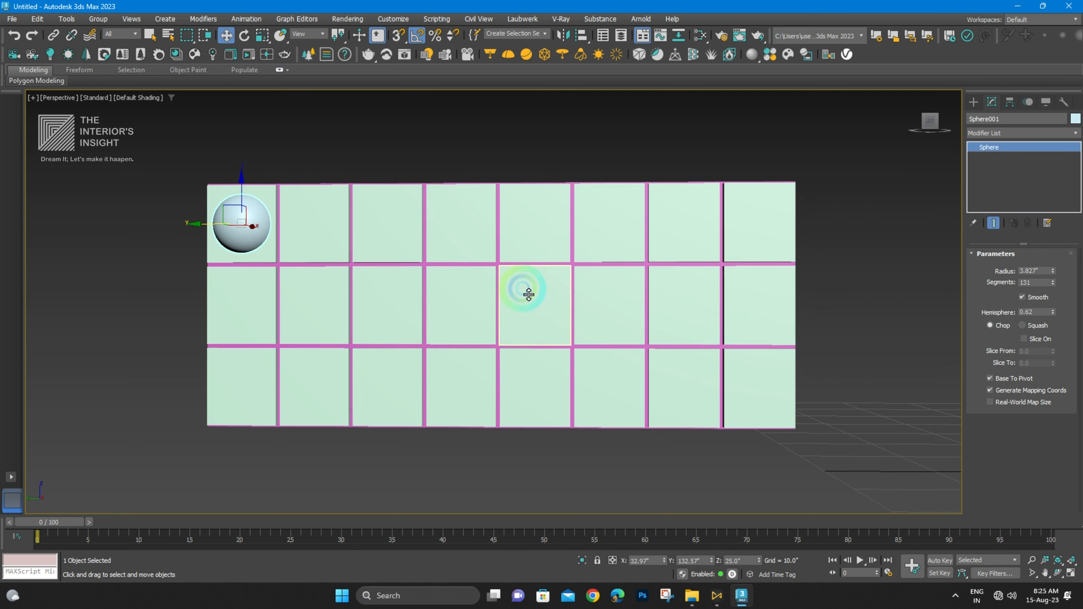
{"action": "key", "text": "s"}
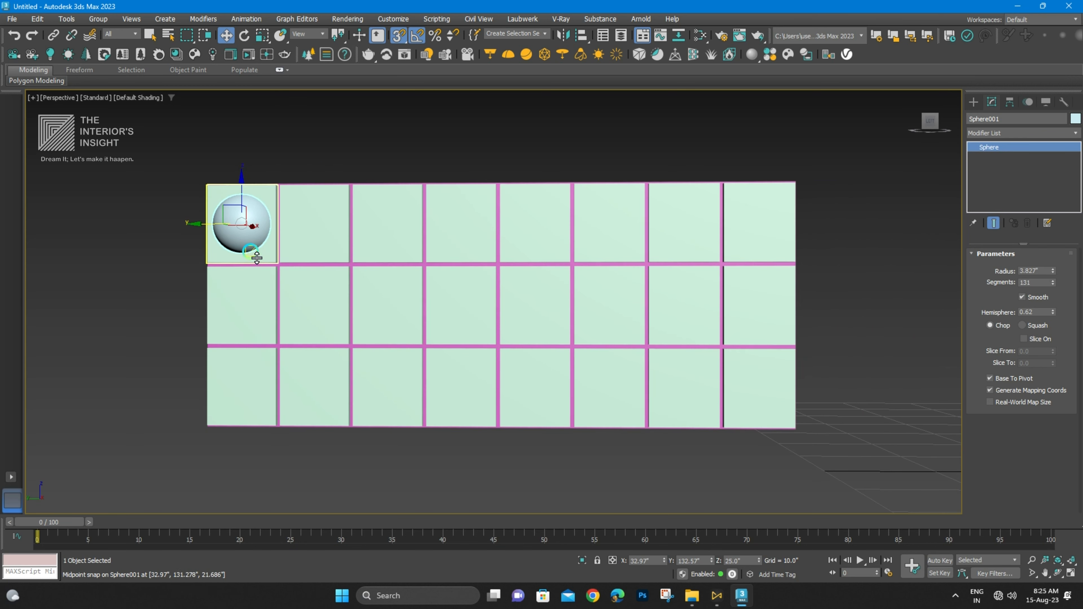
{"action": "mouse_move", "coordinate": [213, 229]}
{"action": "left_mouse_down", "text": "shift"}
{"action": "mouse_move", "coordinate": [404, 174]}
{"action": "mouse_move", "coordinate": [377, 177]}
{"action": "mouse_move", "coordinate": [386, 185]}
{"action": "left_mouse_up", "text": "shift"}
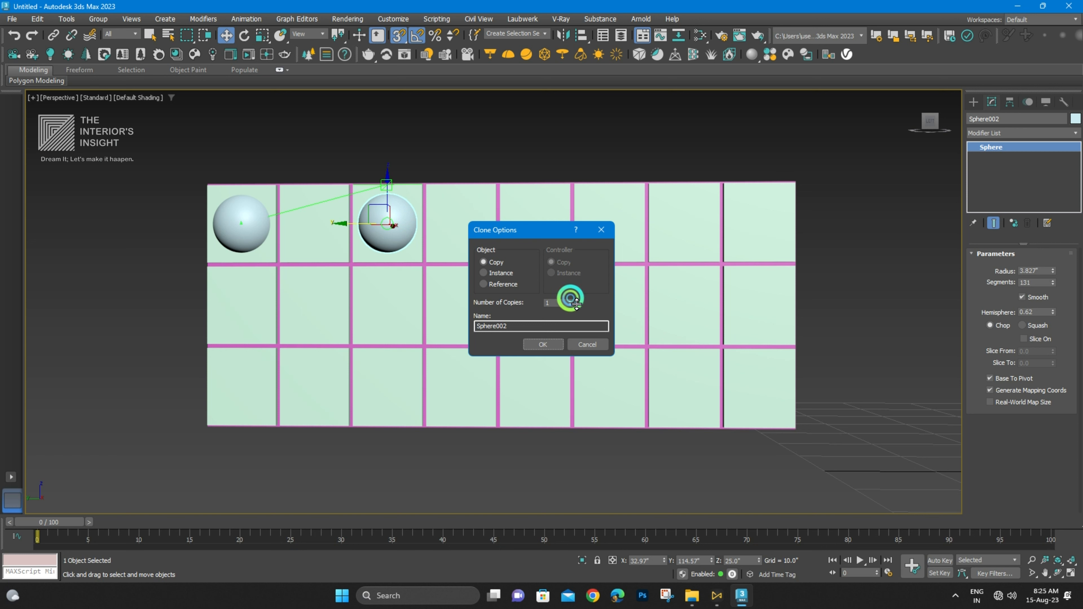
{"action": "left_click", "coordinate": [560, 346]}
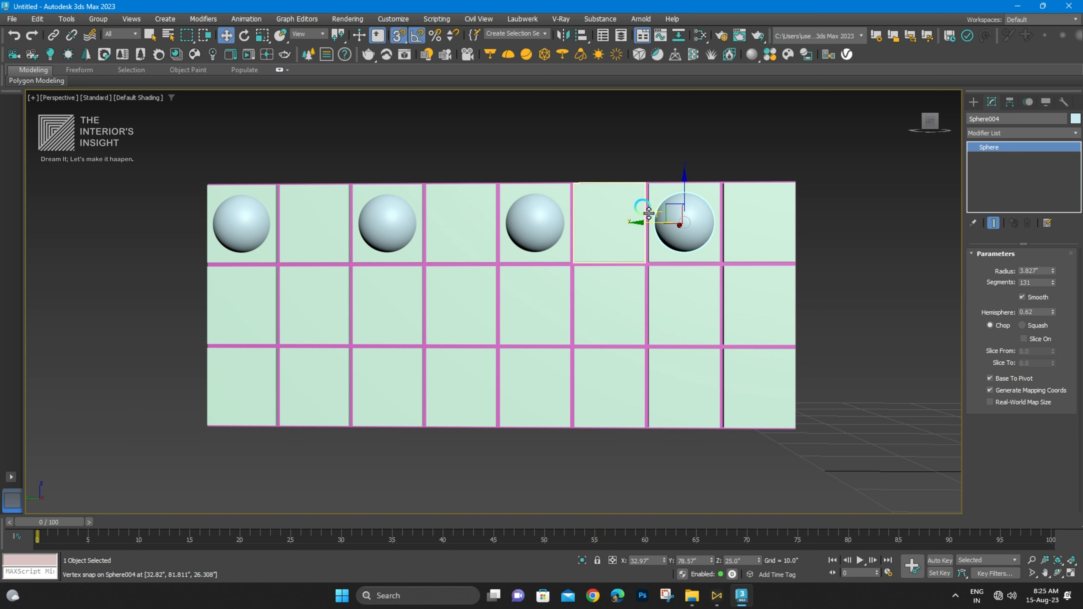
- Delete the three cloned domes from the top row, keeping only the original on the first panel
{"action": "key", "text": "Delete"}
{"action": "left_click", "coordinate": [551, 224]}
{"action": "key", "text": "Delete"}
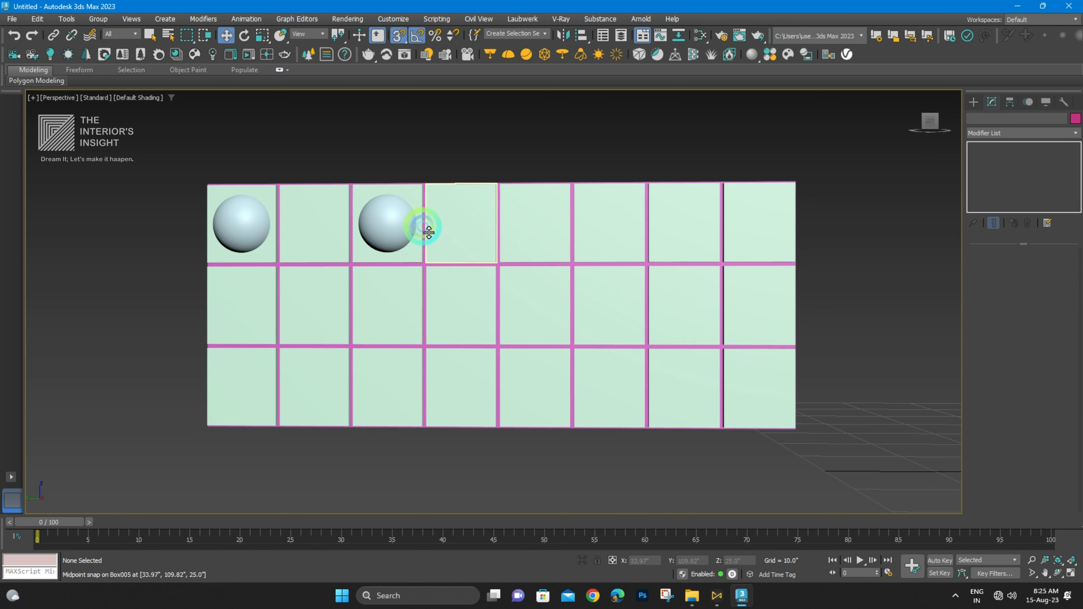
{"action": "left_click", "coordinate": [405, 228]}
{"action": "key", "text": "Delete"}
- Snap the dome to the centre of the second top-row panel and clone it as three copies, one on every second panel
{"action": "left_click", "coordinate": [209, 225]}
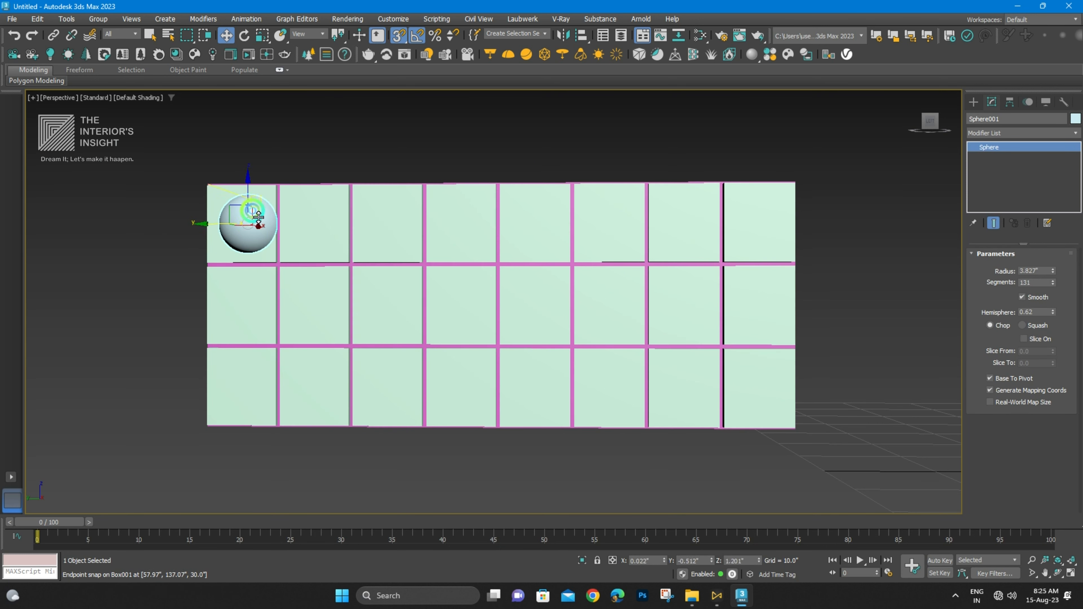
{"action": "left_click_drag", "start_coordinate": [242, 189], "coordinate": [325, 179]}
{"action": "mouse_move", "coordinate": [290, 229]}
{"action": "left_mouse_down", "text": "shift"}
{"action": "mouse_move", "coordinate": [460, 203]}
{"action": "mouse_move", "coordinate": [463, 183]}
{"action": "left_mouse_up", "text": "shift"}
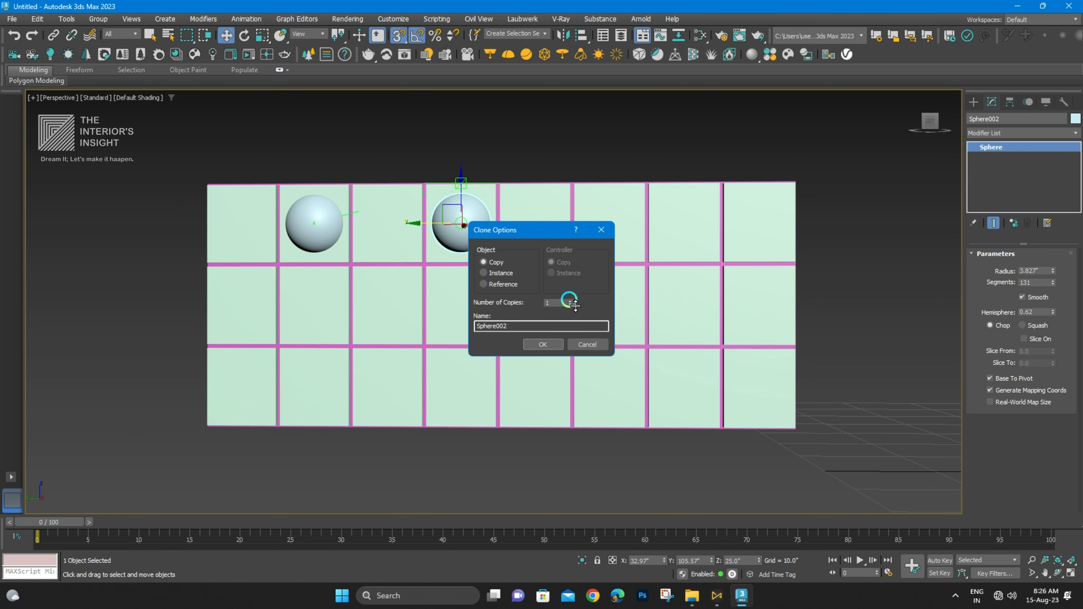
{"action": "left_click", "coordinate": [569, 300]}
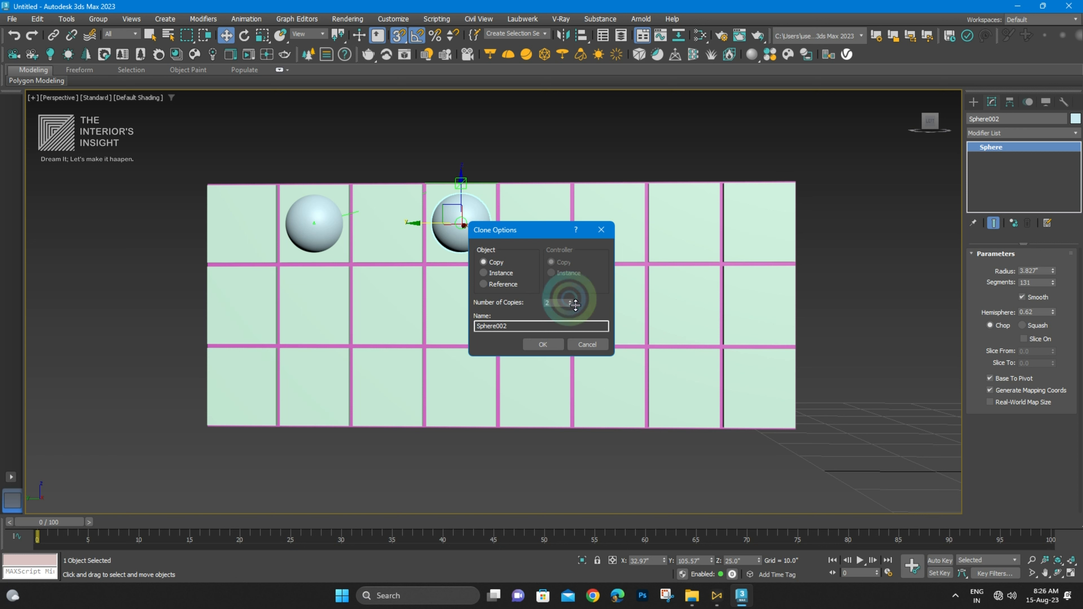
{"action": "left_click", "coordinate": [562, 345]}
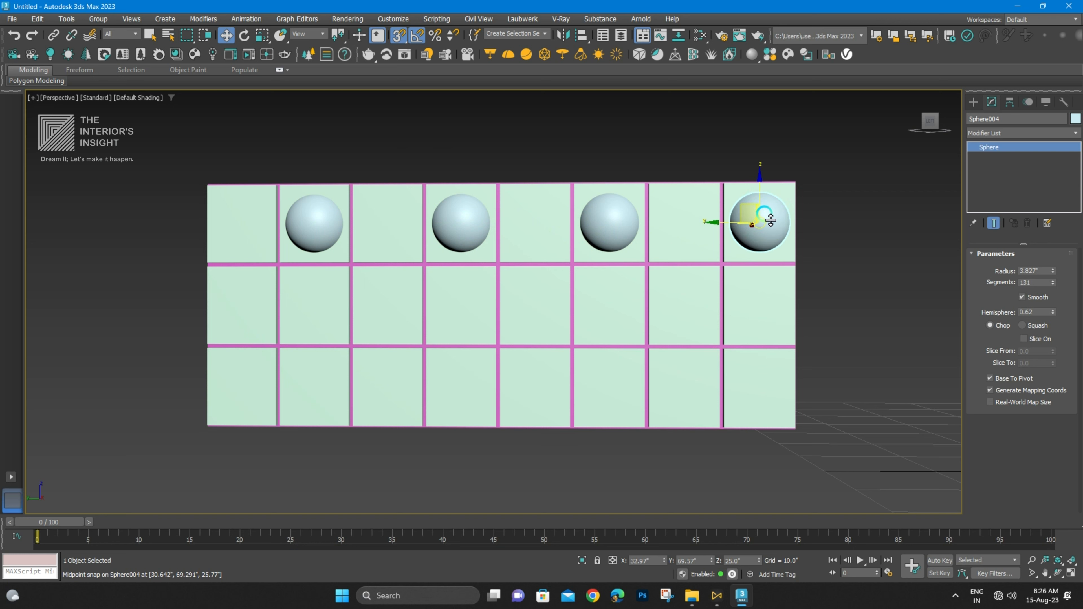
- Delete the dome copies on the fourth, sixth and eighth top-row panels
{"action": "key", "text": "Delete"}
{"action": "left_click", "coordinate": [595, 223]}
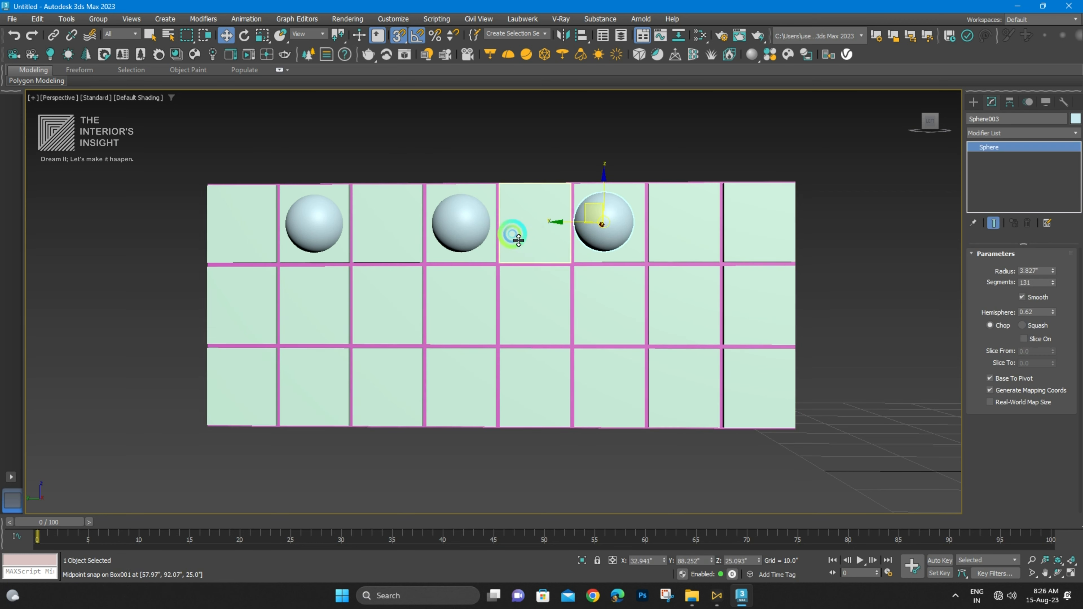
{"action": "key", "text": "Delete"}
- Snap the remaining dome to the third top-row panel and clone it as three copies on the adjacent panels
{"action": "mouse_move", "coordinate": [468, 227]}
{"action": "left_mouse_down"}
{"action": "mouse_move", "coordinate": [290, 230]}
{"action": "mouse_move", "coordinate": [363, 232]}
{"action": "mouse_move", "coordinate": [464, 167]}
{"action": "mouse_move", "coordinate": [467, 181]}
{"action": "left_mouse_up"}
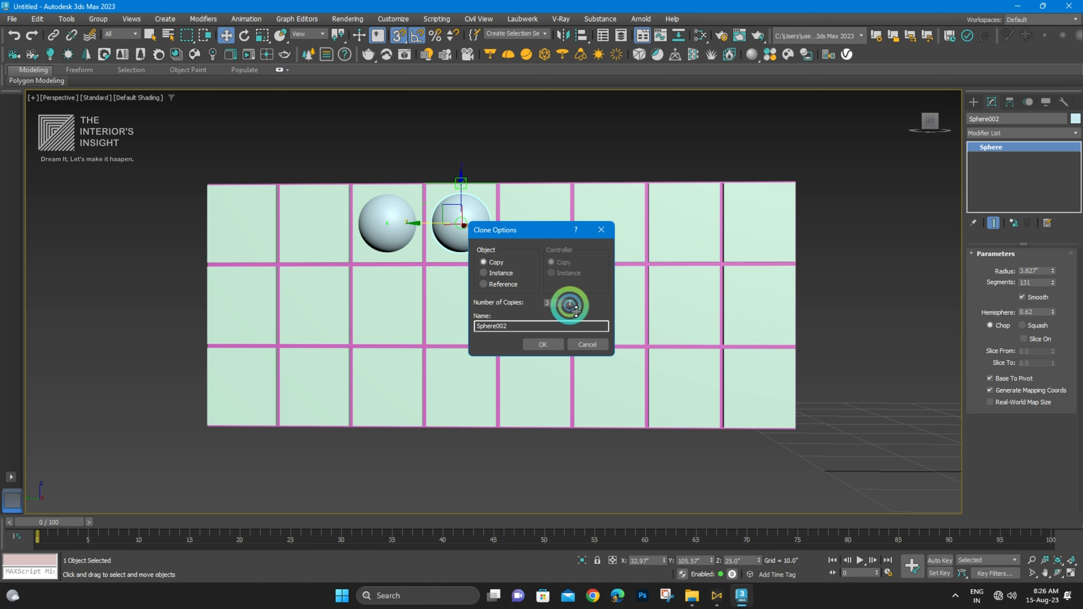
{"action": "left_click_drag", "start_coordinate": [557, 332], "coordinate": [563, 223]}
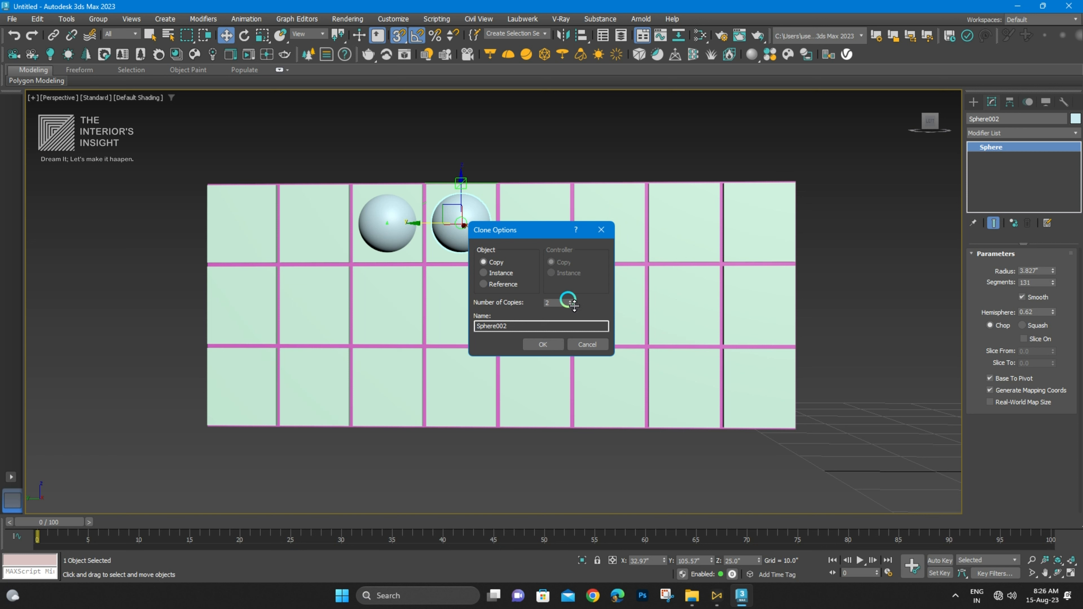
{"action": "left_click", "coordinate": [554, 343]}
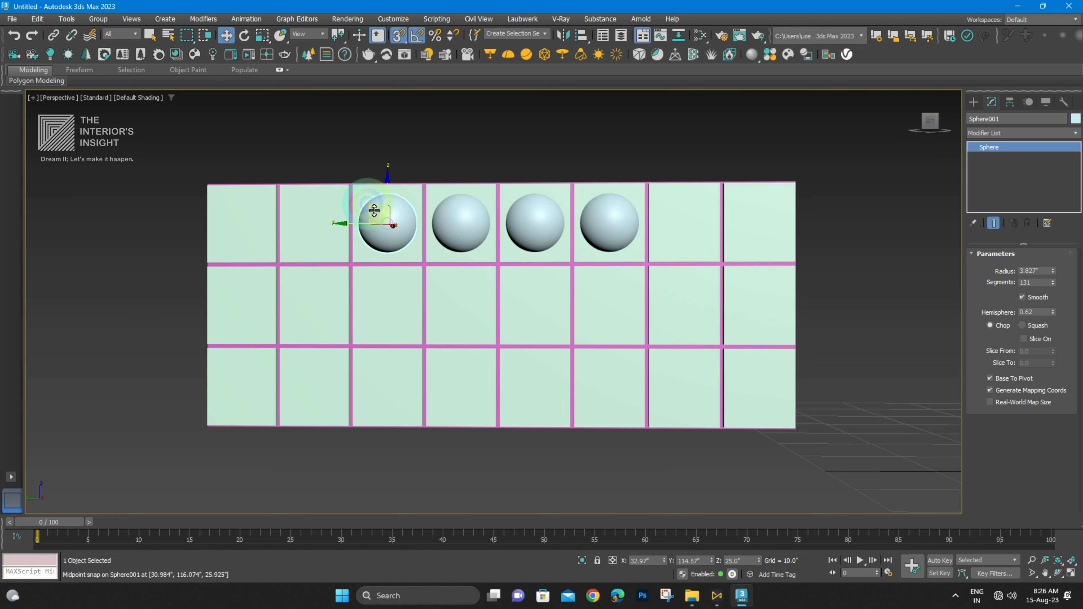
- Clone the dome on the third top-row panel down to the middle row and snap it to the first panel's centre
{"action": "mouse_move", "coordinate": [374, 210]}
{"action": "left_mouse_down", "text": "shift"}
{"action": "mouse_move", "coordinate": [240, 322]}
{"action": "mouse_move", "coordinate": [241, 256]}
{"action": "mouse_move", "coordinate": [231, 315]}
{"action": "mouse_move", "coordinate": [207, 313]}
{"action": "left_mouse_up", "text": "shift"}
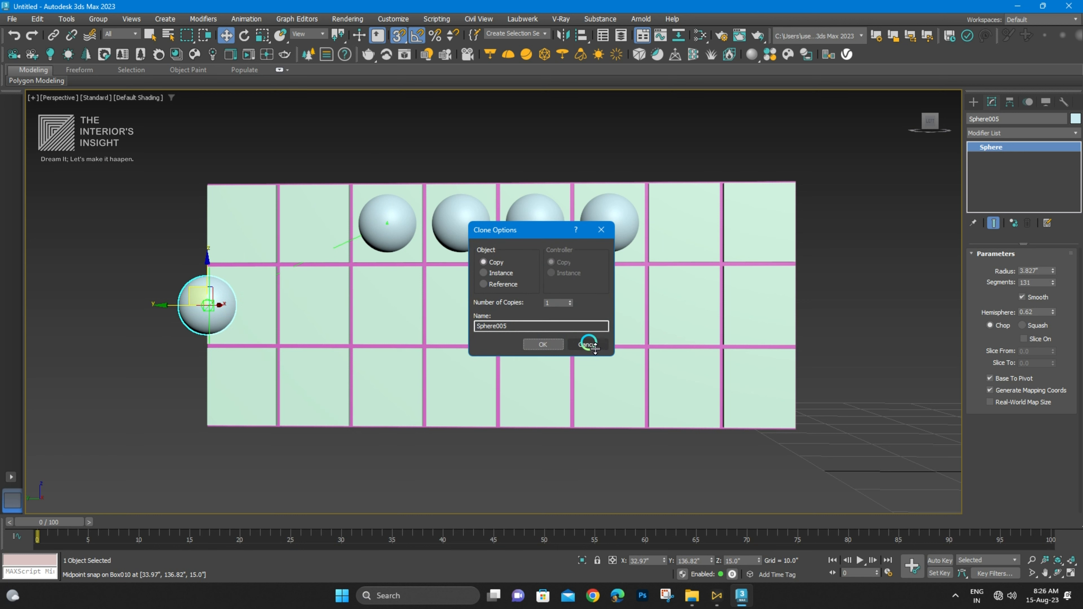
{"action": "left_click", "coordinate": [543, 345]}
{"action": "left_click", "coordinate": [189, 316]}
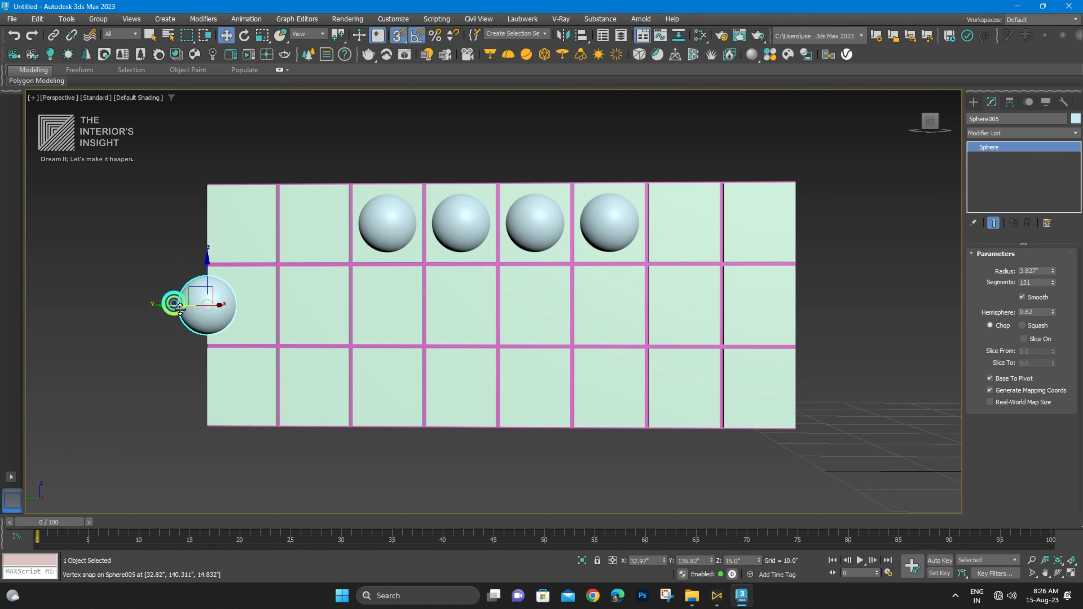
{"action": "left_click_drag", "start_coordinate": [180, 308], "coordinate": [250, 276]}
- Copy the middle-row dome to the second panel, then clone both domes together towards the far end of that row
{"action": "mouse_move", "coordinate": [224, 315]}
{"action": "left_mouse_down", "text": "shift"}
{"action": "mouse_move", "coordinate": [215, 310]}
{"action": "mouse_move", "coordinate": [313, 268]}
{"action": "left_mouse_up", "text": "shift"}
{"action": "left_click", "coordinate": [538, 344]}
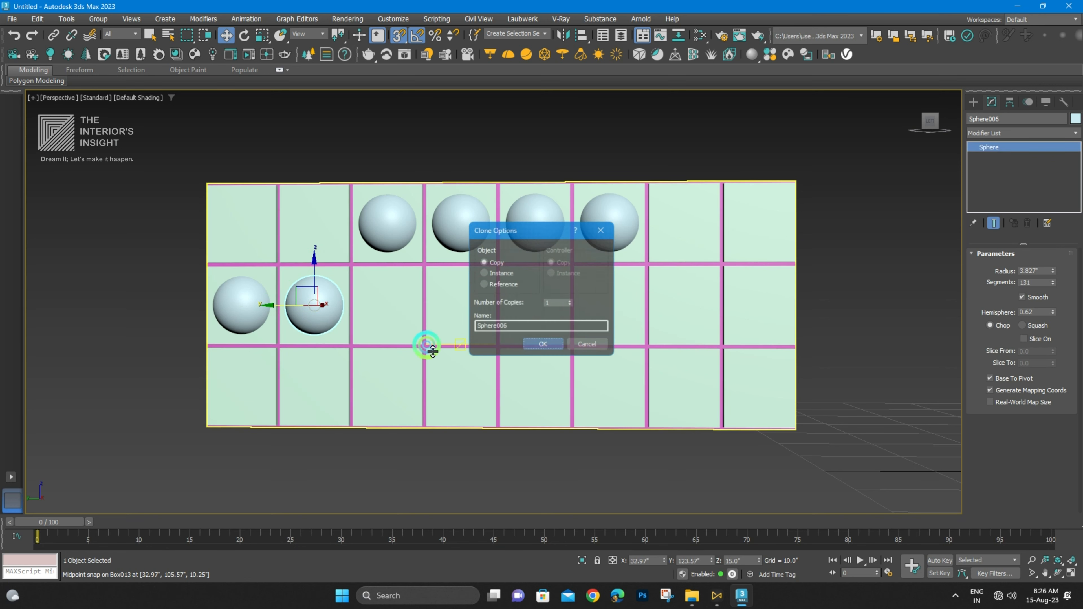
{"action": "left_click", "coordinate": [237, 306], "text": "ctrl"}
{"action": "mouse_move", "coordinate": [238, 307]}
{"action": "left_mouse_down", "text": "shift"}
{"action": "mouse_move", "coordinate": [704, 235]}
{"action": "mouse_move", "coordinate": [683, 267]}
{"action": "left_mouse_up", "text": "shift"}
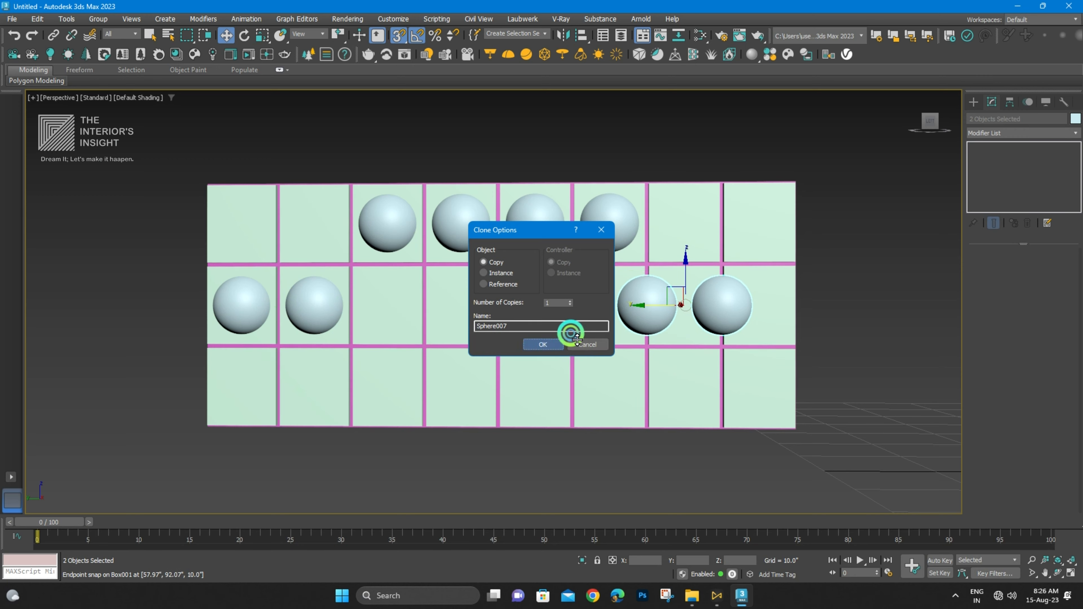
{"action": "left_click", "coordinate": [550, 344]}
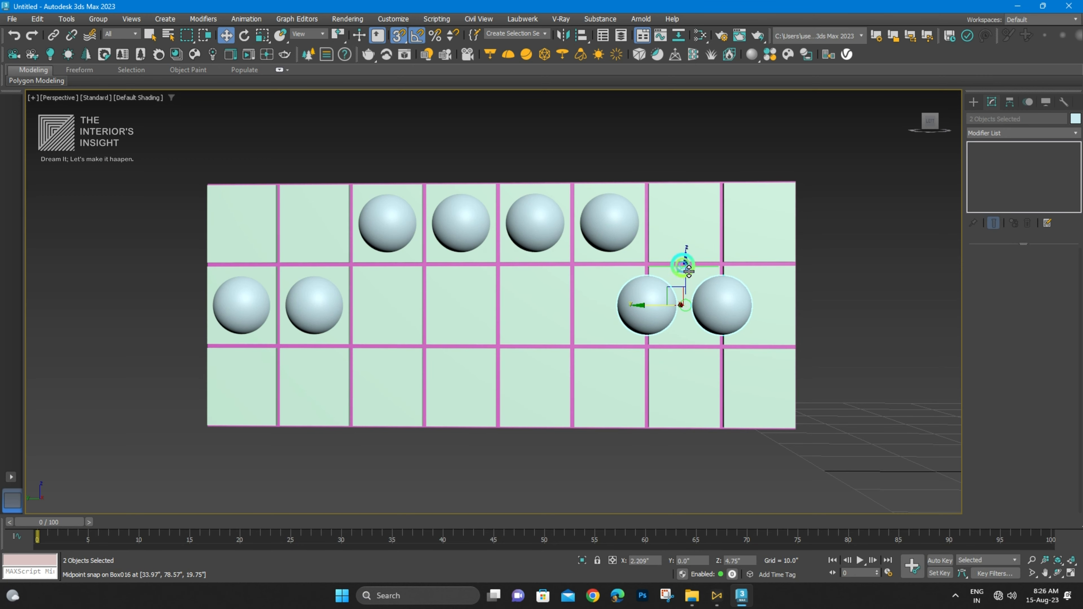
- Try to move the cloned pair of domes onto the last two middle-row panels in the perspective view
{"action": "scroll", "coordinate": [689, 302], "scroll_direction": "up", "scroll_amount": 5}
{"action": "middle_click_drag", "start_coordinate": [706, 300], "coordinate": [625, 307]}
{"action": "scroll", "coordinate": [653, 305], "scroll_direction": "down", "scroll_amount": 4}
{"action": "left_click_drag", "start_coordinate": [616, 302], "coordinate": [672, 326]}
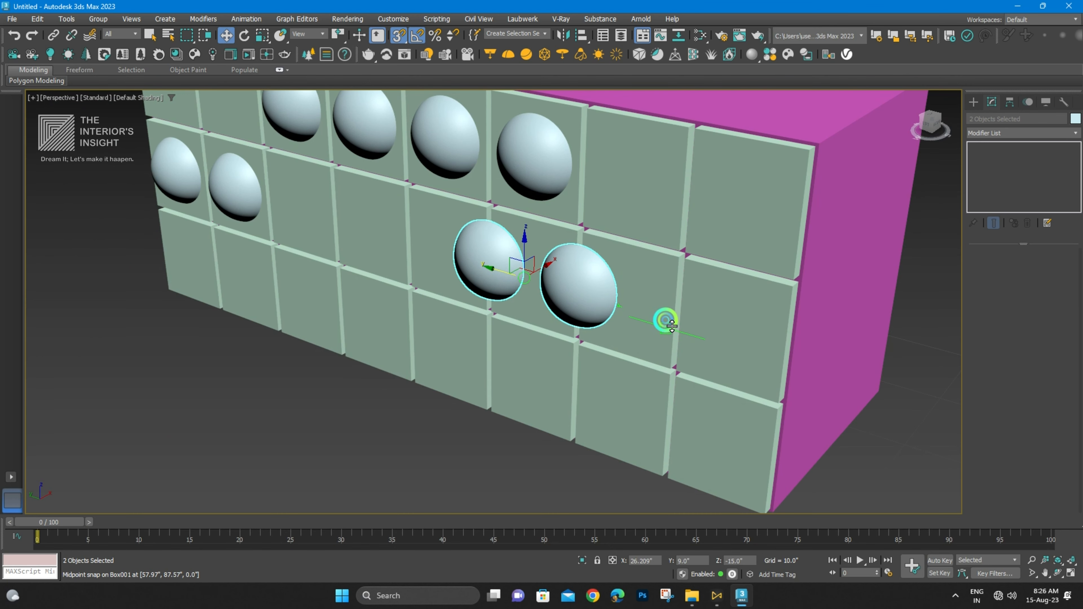
{"action": "left_click_drag", "start_coordinate": [530, 245], "coordinate": [689, 257]}
{"action": "key", "text": "ctrl+z"}
{"action": "middle_click_drag", "start_coordinate": [529, 269], "coordinate": [573, 282], "text": "alt"}
{"action": "left_click_drag", "start_coordinate": [497, 283], "coordinate": [703, 215]}
{"action": "key", "text": "ctrl+z"}
- Align the cloned pair of domes with the last two middle-row panels using a wireframe top view
{"action": "middle_click_drag", "start_coordinate": [673, 247], "coordinate": [621, 283], "text": "alt"}
{"action": "scroll", "coordinate": [636, 267], "scroll_direction": "up", "scroll_amount": 4}
{"action": "key", "text": "r"}
{"action": "key", "text": "t"}
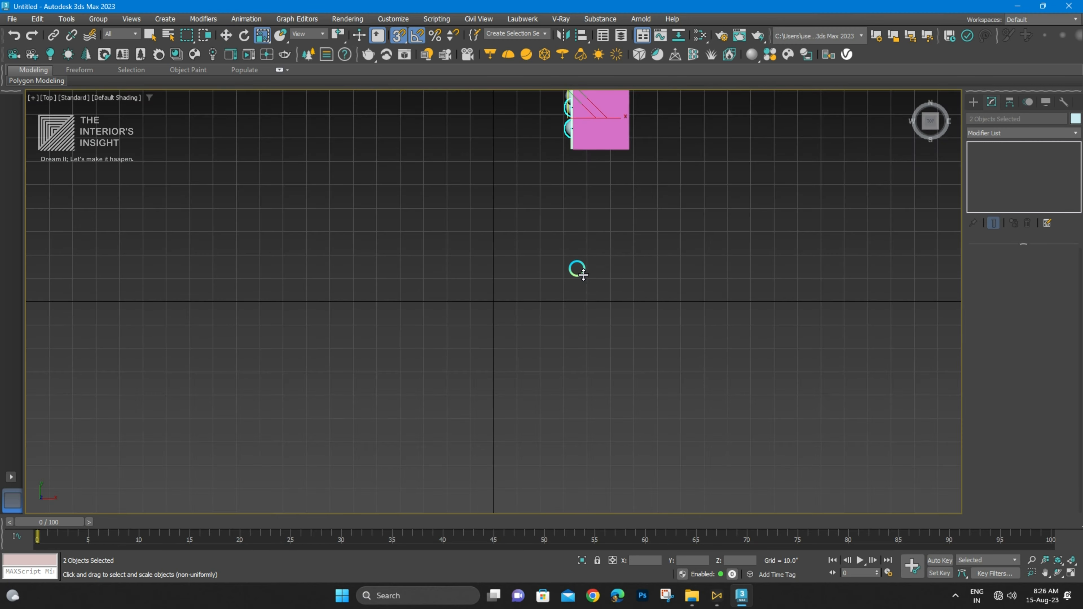
{"action": "scroll", "coordinate": [579, 273], "scroll_direction": "up", "scroll_amount": 8}
{"action": "key", "text": "F3"}
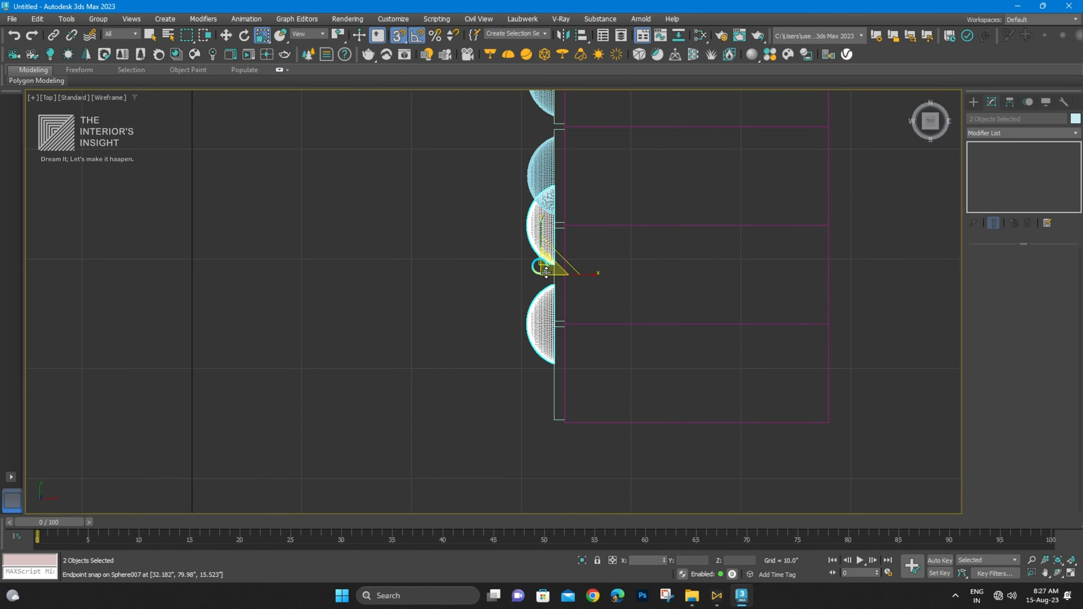
{"action": "key", "text": "w"}
{"action": "middle_click_drag", "start_coordinate": [547, 272], "coordinate": [568, 260]}
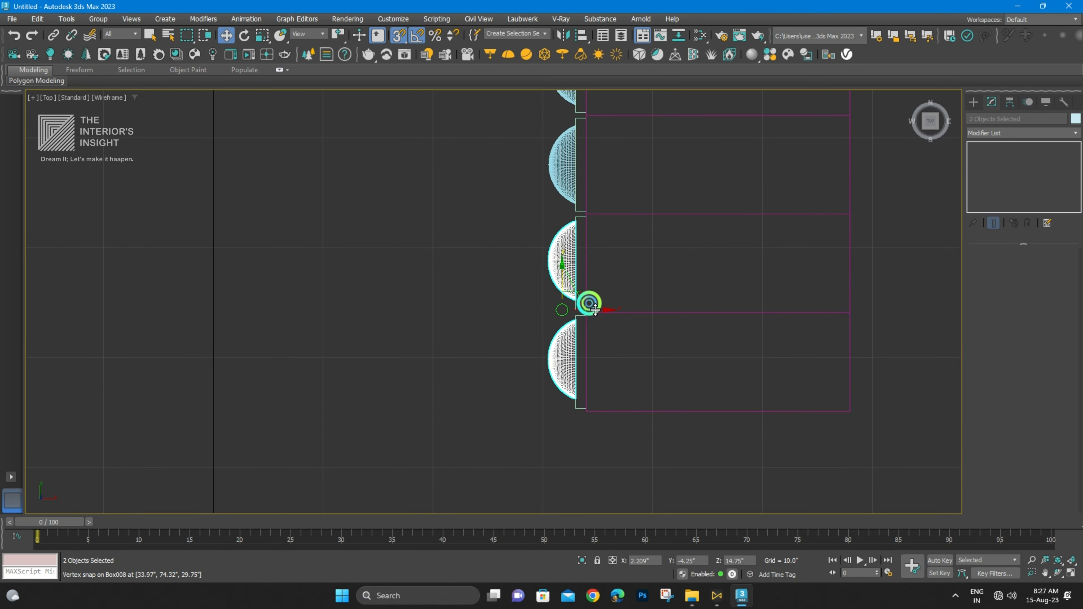
{"action": "middle_click_drag", "start_coordinate": [587, 261], "coordinate": [575, 283]}
{"action": "key", "text": "p"}
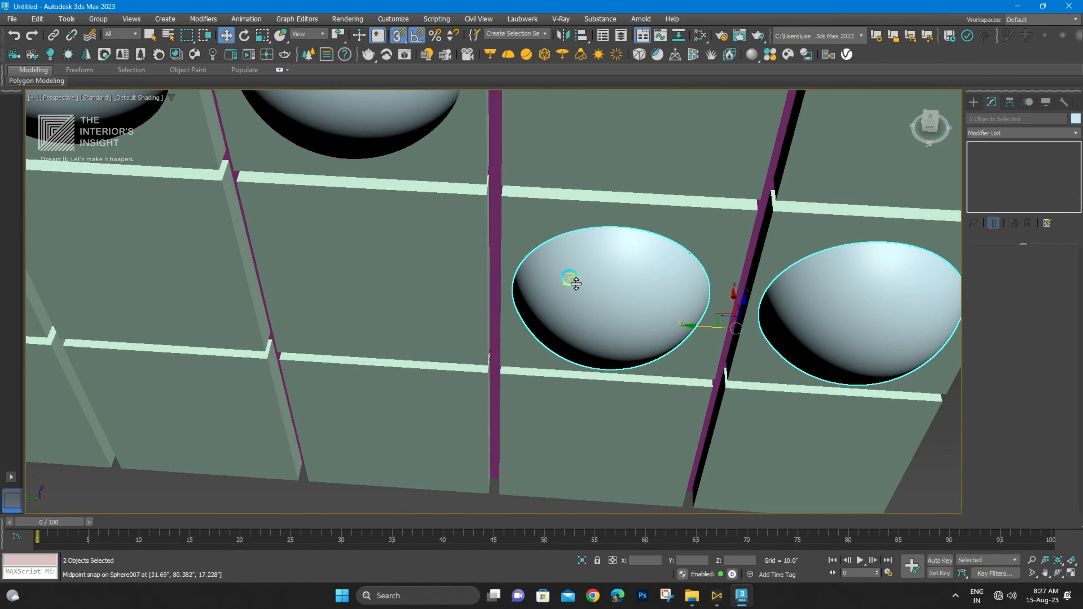
- Select the four top-row domes and clone them with snapping onto the matching bottom-row panels as one copy
{"action": "key", "text": "F3"}
{"action": "scroll", "coordinate": [605, 269], "scroll_direction": "up", "scroll_amount": 5}
{"action": "scroll", "coordinate": [606, 270], "scroll_direction": "down", "scroll_amount": 8}
{"action": "key", "text": "F3"}
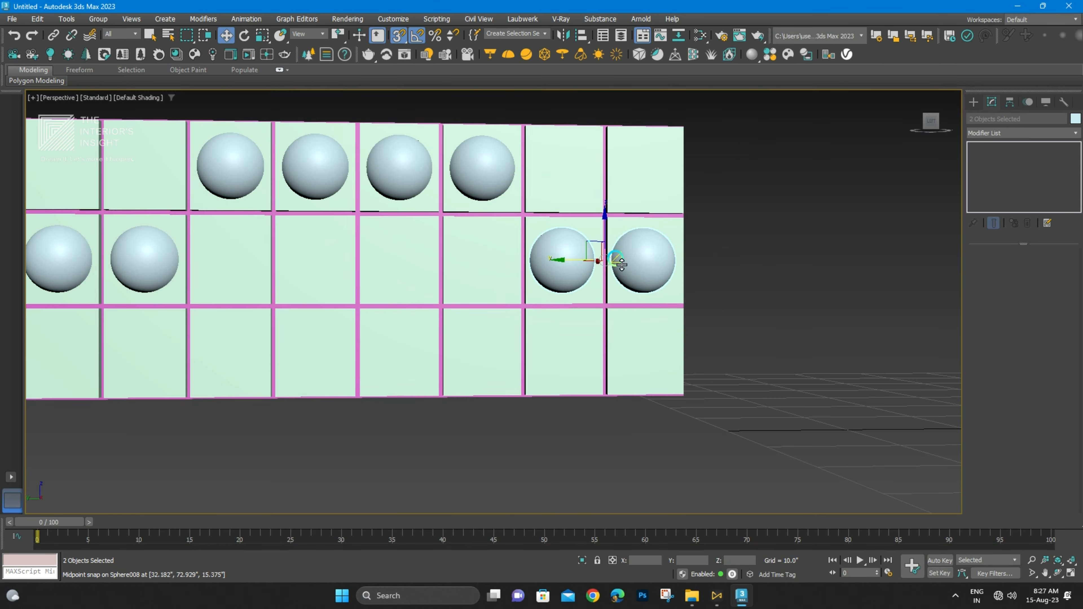
{"action": "scroll", "coordinate": [631, 256], "scroll_direction": "up", "scroll_amount": 3}
{"action": "scroll", "coordinate": [648, 260], "scroll_direction": "down", "scroll_amount": 2}
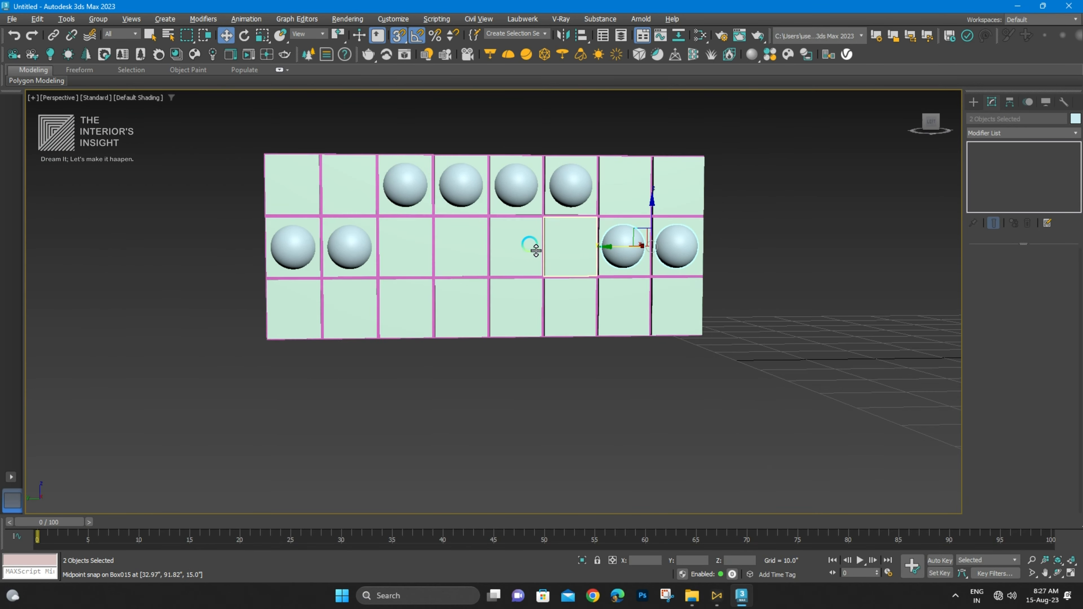
{"action": "left_click", "coordinate": [415, 194]}
{"action": "left_click", "coordinate": [461, 184], "text": "ctrl"}
{"action": "left_click", "coordinate": [517, 184], "text": "ctrl"}
{"action": "left_click", "coordinate": [575, 184], "text": "ctrl"}
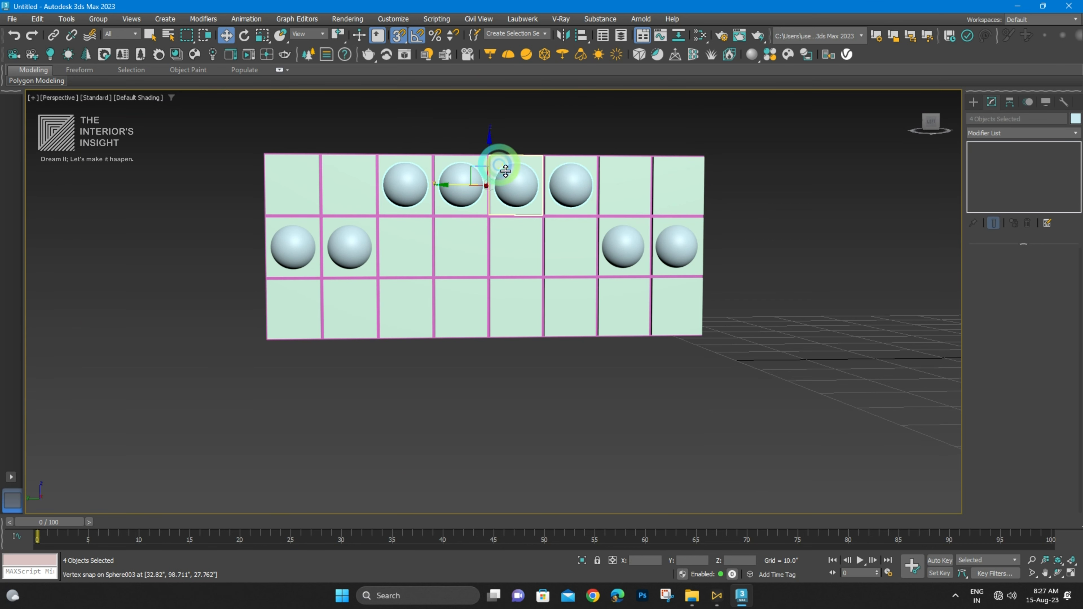
{"action": "mouse_move", "coordinate": [495, 158]}
{"action": "left_mouse_down", "text": "shift"}
{"action": "mouse_move", "coordinate": [490, 341]}
{"action": "mouse_move", "coordinate": [490, 299]}
{"action": "mouse_move", "coordinate": [492, 318]}
{"action": "left_mouse_up", "text": "shift"}
{"action": "left_click", "coordinate": [544, 345]}
- Clear the selection and turn off object snapping
{"action": "left_click", "coordinate": [773, 257]}
{"action": "mouse_move", "coordinate": [555, 261]}
{"action": "middle_mouse_down", "text": "alt"}
{"action": "mouse_move", "coordinate": [598, 266]}
{"action": "mouse_move", "coordinate": [573, 240]}
{"action": "mouse_move", "coordinate": [566, 256]}
{"action": "middle_mouse_up", "text": "alt"}
{"action": "middle_click_drag", "start_coordinate": [715, 184], "coordinate": [561, 251], "text": "alt"}
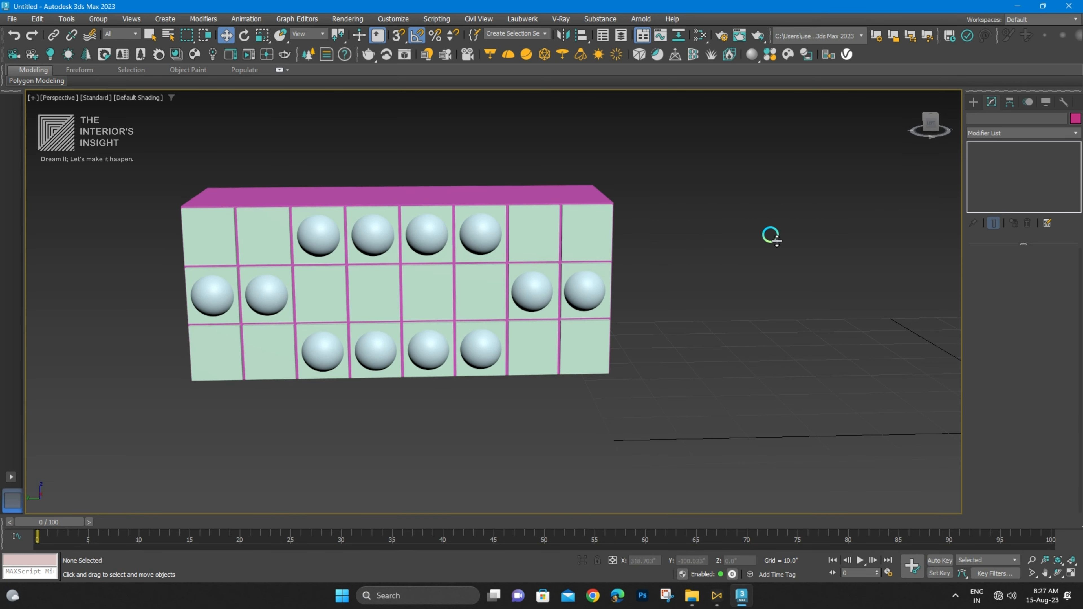
- Create a Cylinder beside the box with AutoGrid on, about 9.785" in radius and 50.641" high
{"action": "scroll", "coordinate": [597, 277], "scroll_direction": "up", "scroll_amount": 5}
{"action": "left_click", "coordinate": [609, 282]}
{"action": "left_click", "coordinate": [974, 102]}
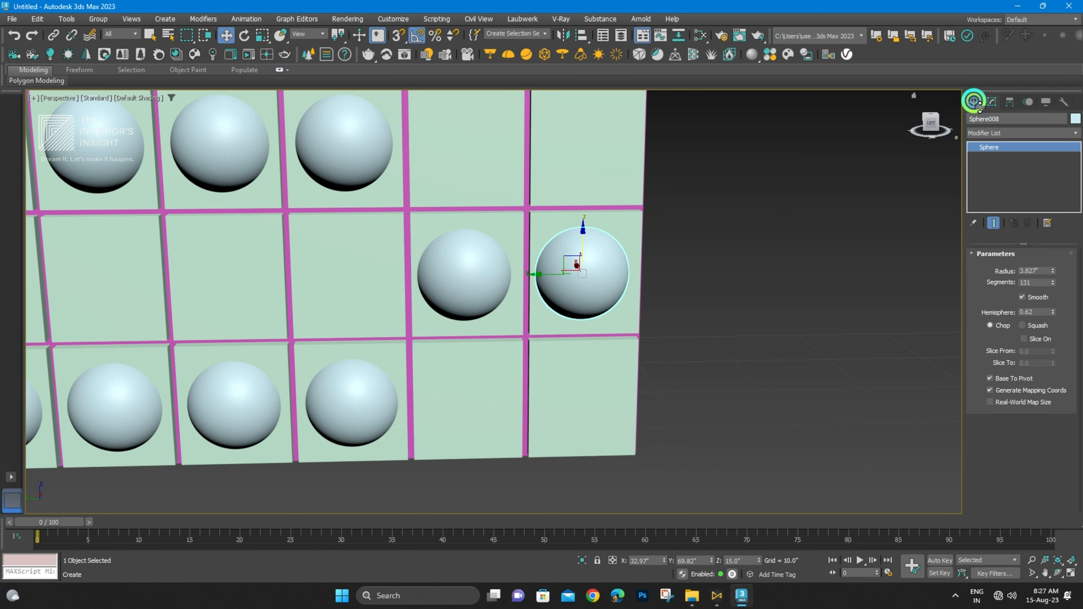
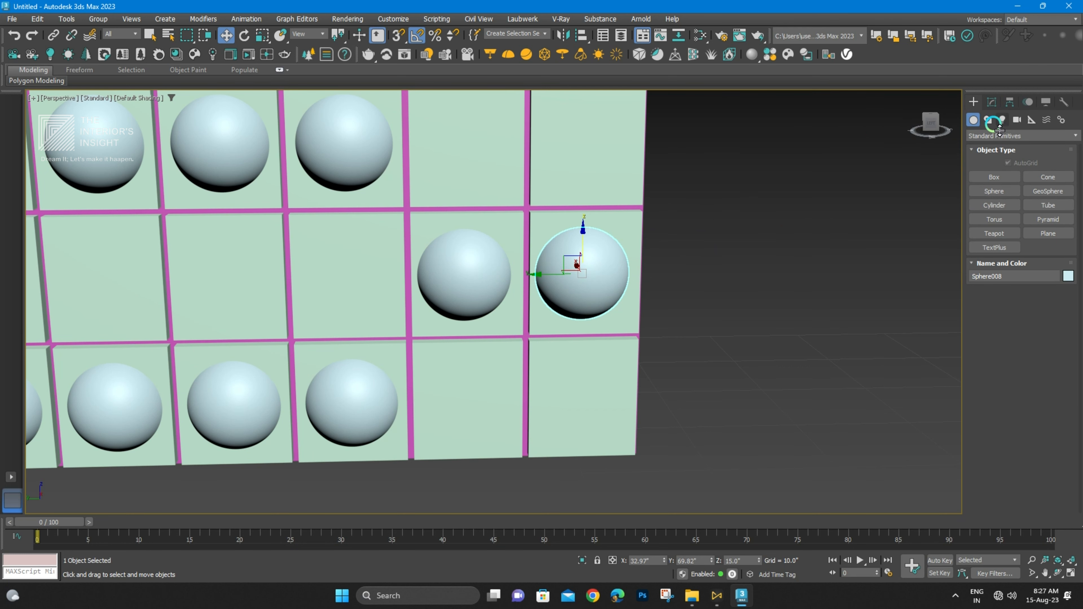
{"action": "middle_click_drag", "start_coordinate": [199, 339], "coordinate": [358, 267]}
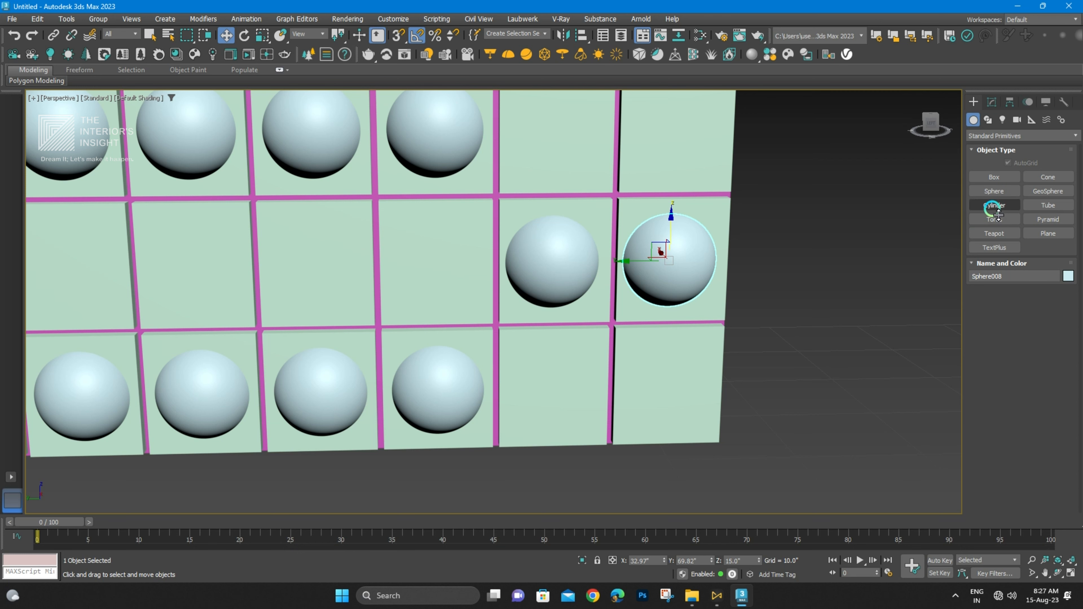
{"action": "scroll", "coordinate": [559, 345], "scroll_direction": "down", "scroll_amount": 5}
{"action": "middle_click_drag", "start_coordinate": [599, 337], "coordinate": [513, 366]}
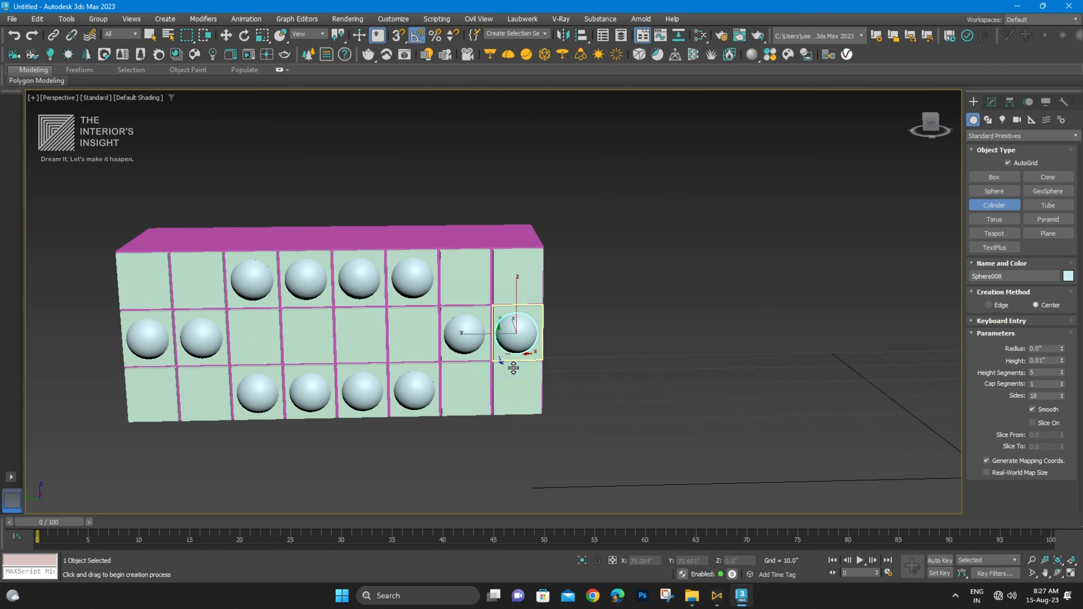
{"action": "left_click_drag", "start_coordinate": [641, 383], "coordinate": [691, 381]}
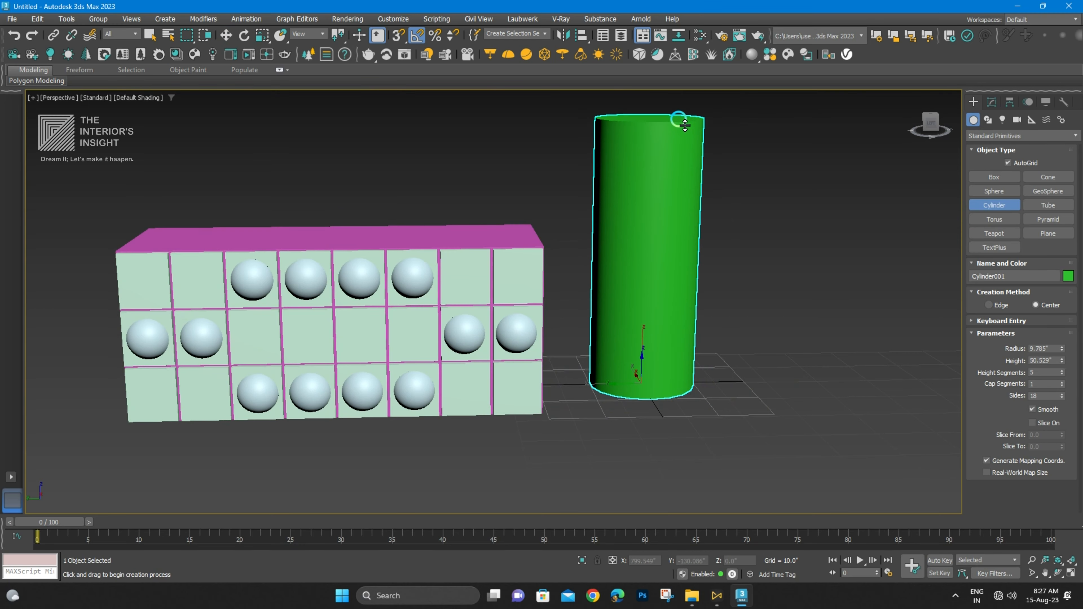
{"action": "left_click", "coordinate": [678, 113]}
- Increase the cylinder's radius to 11.35" and leave the creation tool
{"action": "middle_click_drag", "start_coordinate": [674, 199], "coordinate": [701, 337], "text": "alt"}
{"action": "scroll", "coordinate": [660, 307], "scroll_direction": "down", "scroll_amount": 4}
{"action": "scroll", "coordinate": [661, 300], "scroll_direction": "up", "scroll_amount": 4}
{"action": "scroll", "coordinate": [609, 301], "scroll_direction": "up", "scroll_amount": 3}
{"action": "scroll", "coordinate": [660, 310], "scroll_direction": "down", "scroll_amount": 3}
{"action": "scroll", "coordinate": [691, 311], "scroll_direction": "up", "scroll_amount": 3}
{"action": "scroll", "coordinate": [713, 297], "scroll_direction": "down", "scroll_amount": 3}
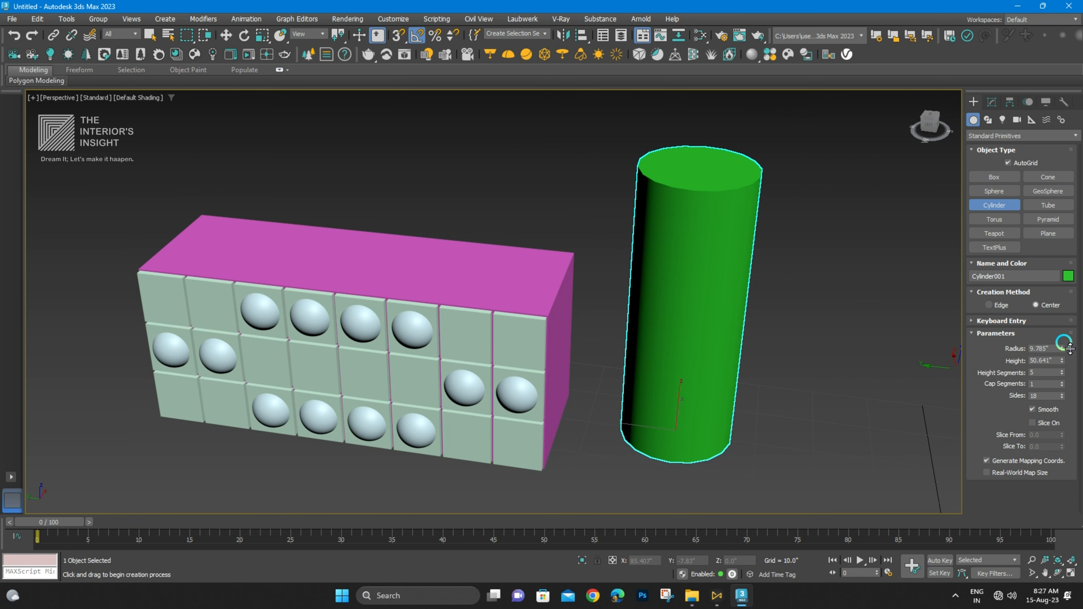
{"action": "mouse_move", "coordinate": [1069, 349]}
{"action": "left_mouse_down"}
{"action": "mouse_move", "coordinate": [1057, 348]}
{"action": "mouse_move", "coordinate": [1062, 387]}
{"action": "mouse_move", "coordinate": [1061, 344]}
{"action": "left_mouse_up"}
{"action": "middle_click_drag", "start_coordinate": [753, 372], "coordinate": [771, 375]}
{"action": "key", "text": "w"}
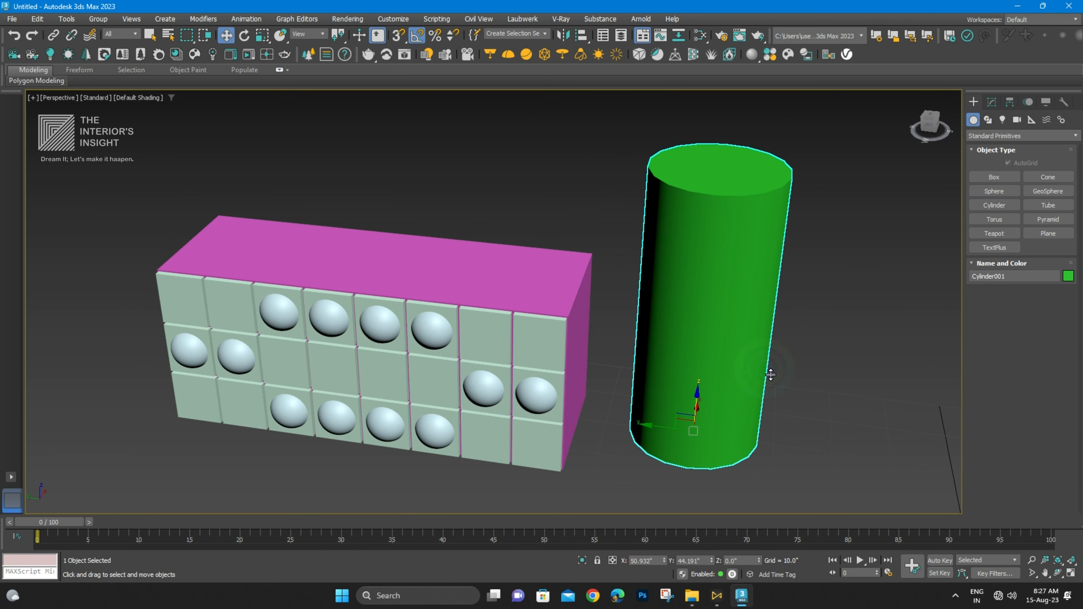
- Scale the cylinder uniformly to about 99% and set its height to 45.577"
{"action": "key", "text": "r"}
{"action": "mouse_move", "coordinate": [724, 434]}
{"action": "left_mouse_down"}
{"action": "mouse_move", "coordinate": [703, 490]}
{"action": "mouse_move", "coordinate": [722, 381]}
{"action": "mouse_move", "coordinate": [708, 416]}
{"action": "mouse_move", "coordinate": [716, 457]}
{"action": "mouse_move", "coordinate": [716, 431]}
{"action": "left_mouse_up"}
{"action": "left_click", "coordinate": [991, 102]}
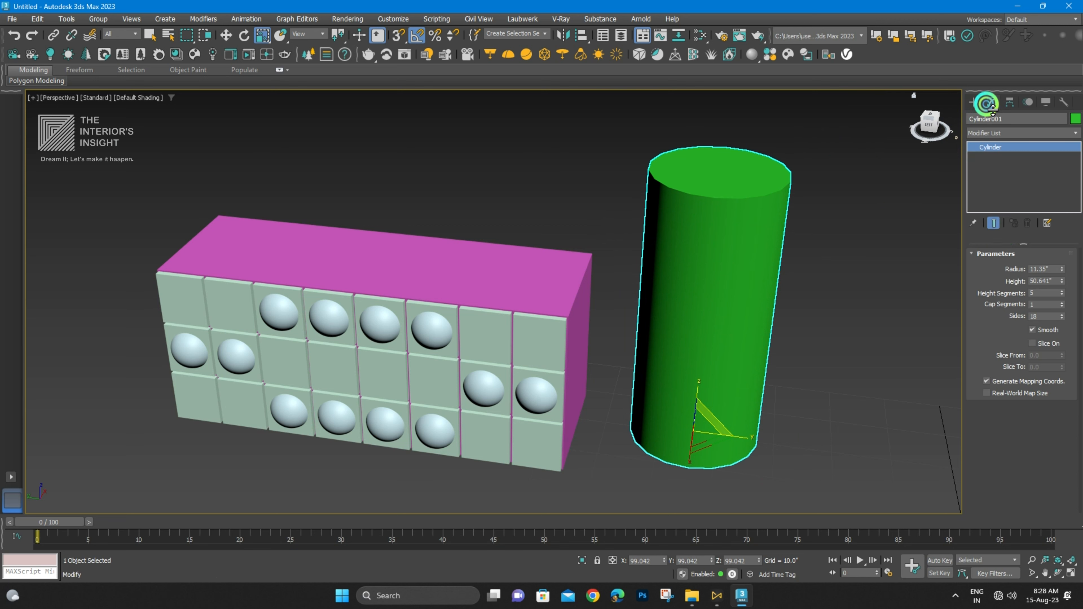
{"action": "left_click_drag", "start_coordinate": [1062, 280], "coordinate": [1044, 295]}
- Turn on the Edged Faces display and set the cylinder to 1 height segment and 62 sides
{"action": "key", "text": "F4"}
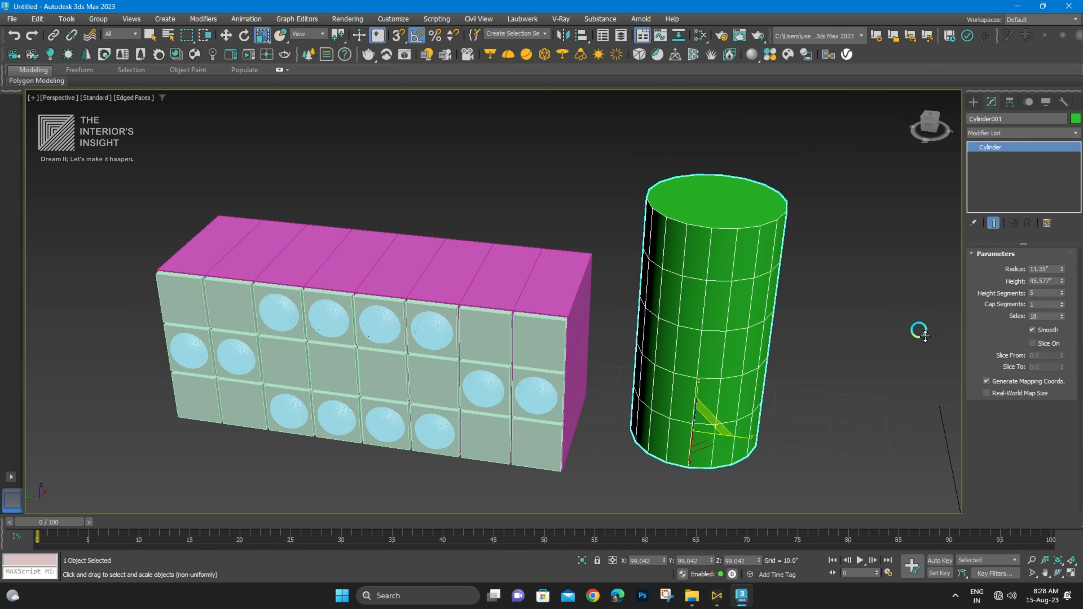
{"action": "scroll", "coordinate": [737, 289], "scroll_direction": "up", "scroll_amount": 3}
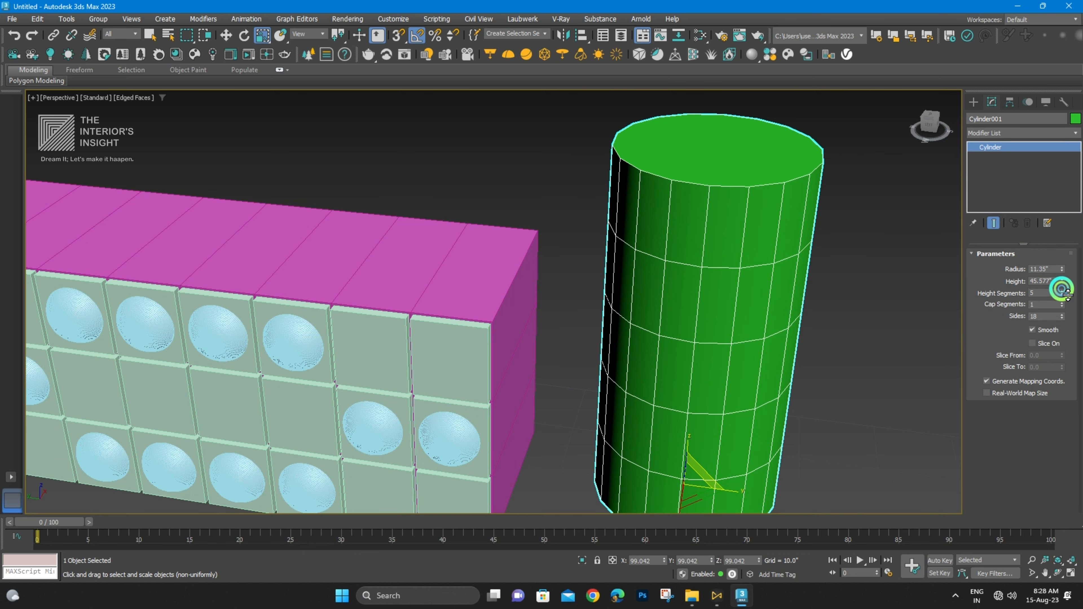
{"action": "mouse_move", "coordinate": [1062, 289]}
{"action": "left_mouse_down"}
{"action": "mouse_move", "coordinate": [1057, 312]}
{"action": "mouse_move", "coordinate": [1047, 273]}
{"action": "mouse_move", "coordinate": [1050, 318]}
{"action": "mouse_move", "coordinate": [1060, 286]}
{"action": "mouse_move", "coordinate": [1062, 314]}
{"action": "mouse_move", "coordinate": [1070, 295]}
{"action": "left_mouse_up"}
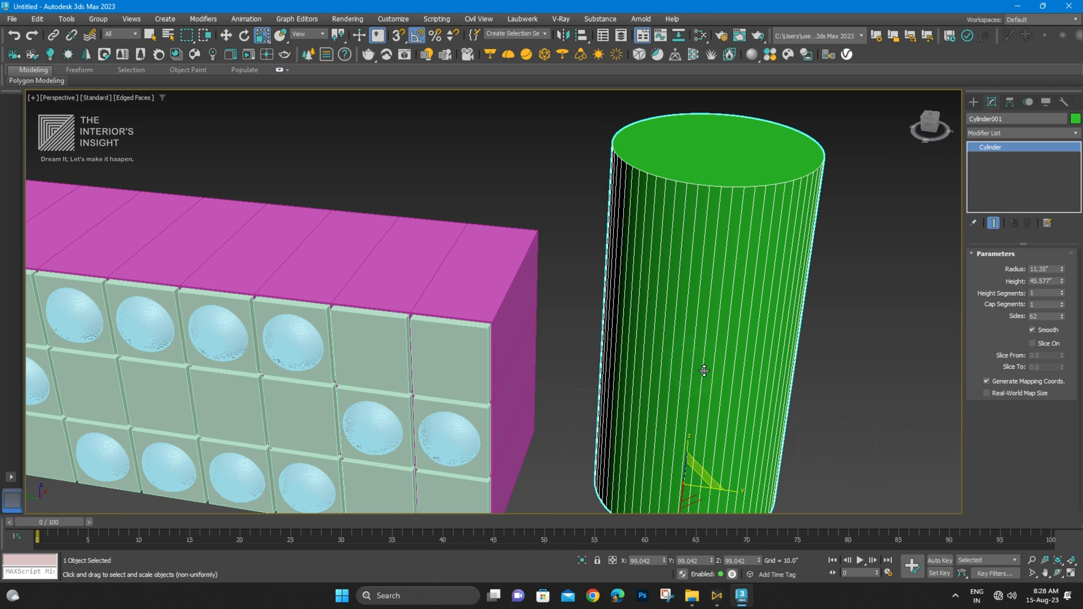
- Set the cylinder's radius to 0.25"
{"action": "middle_click_drag", "start_coordinate": [705, 371], "coordinate": [748, 336], "text": "alt"}
{"action": "mouse_move", "coordinate": [1064, 276]}
{"action": "left_mouse_down"}
{"action": "mouse_move", "coordinate": [1059, 325]}
{"action": "mouse_move", "coordinate": [1053, 277]}
{"action": "left_mouse_up"}
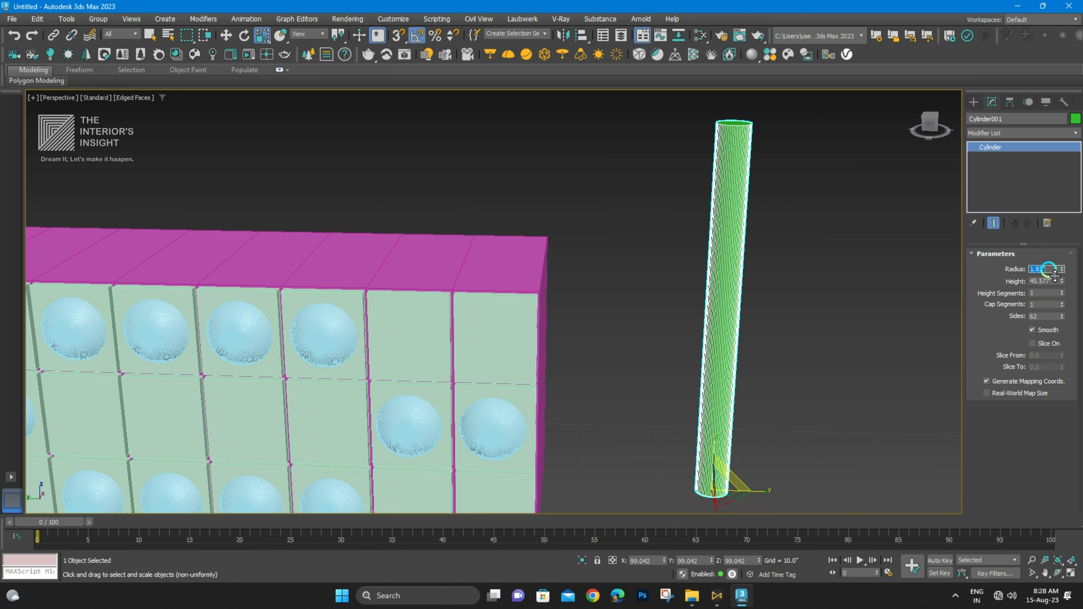
{"action": "left_click_drag", "start_coordinate": [1055, 276], "coordinate": [1055, 276]}
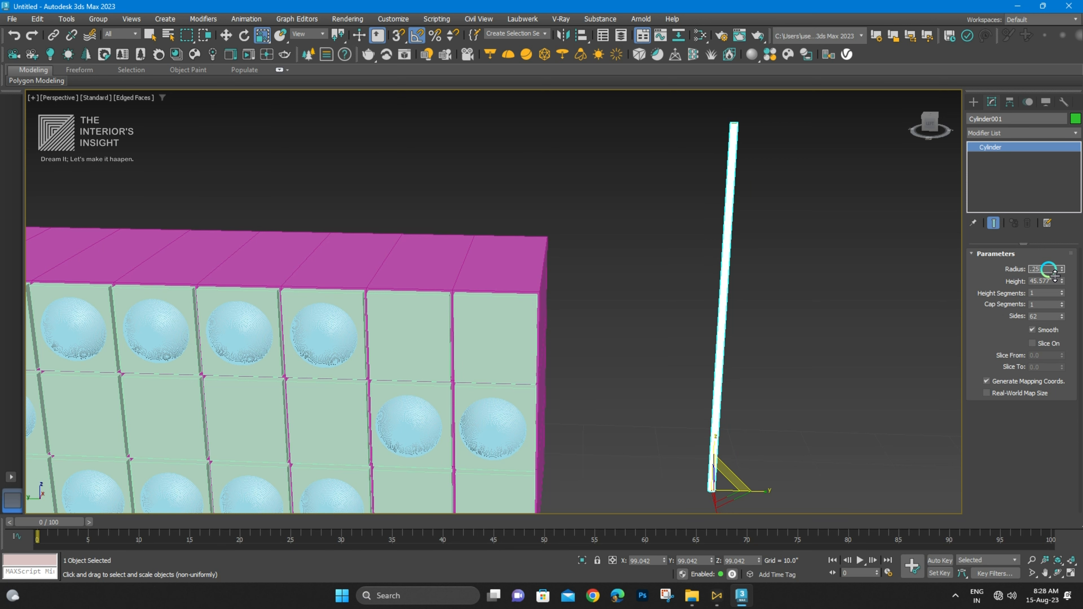
{"action": "type", "text": ".25"}
{"action": "key", "text": "Return"}
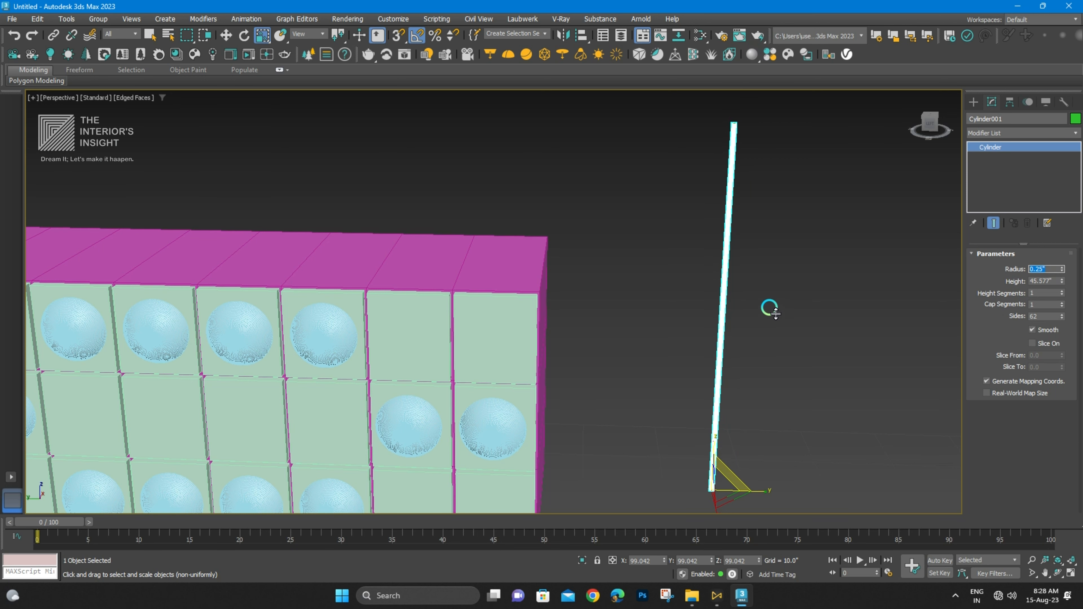
- Set the cylinder's height to 9"
{"action": "middle_click_drag", "start_coordinate": [770, 308], "coordinate": [665, 334], "text": "alt"}
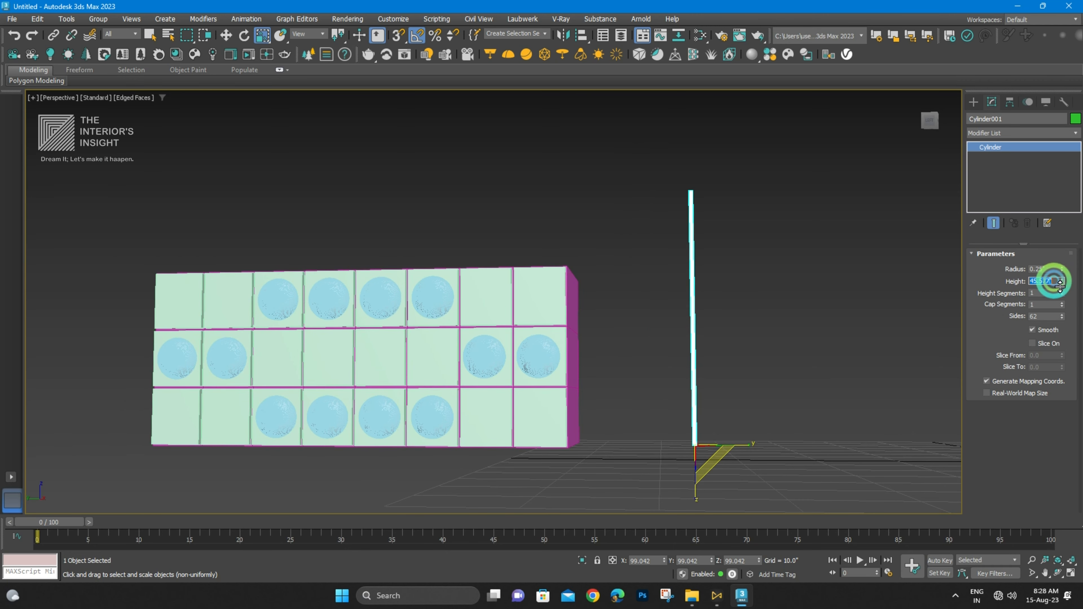
{"action": "type", "text": "9"}
{"action": "key", "text": "Return"}
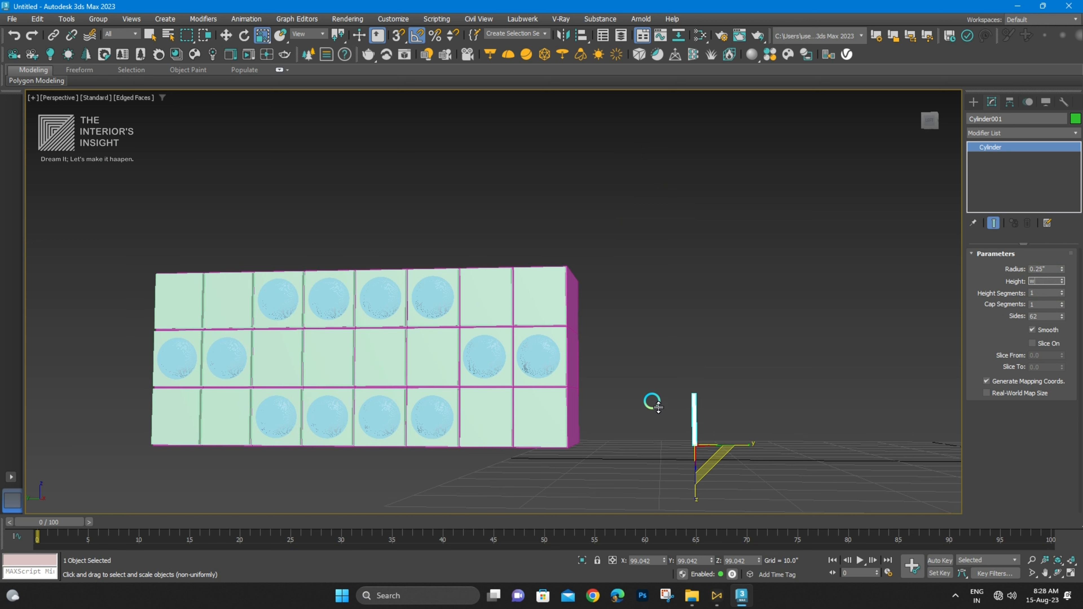
- Move the thin cylinder from beside the cabinet to in front of its end column of panels
{"action": "middle_click_drag", "start_coordinate": [717, 389], "coordinate": [721, 477], "text": "alt"}
{"action": "middle_click_drag", "start_coordinate": [724, 433], "coordinate": [703, 384]}
{"action": "key", "text": "w"}
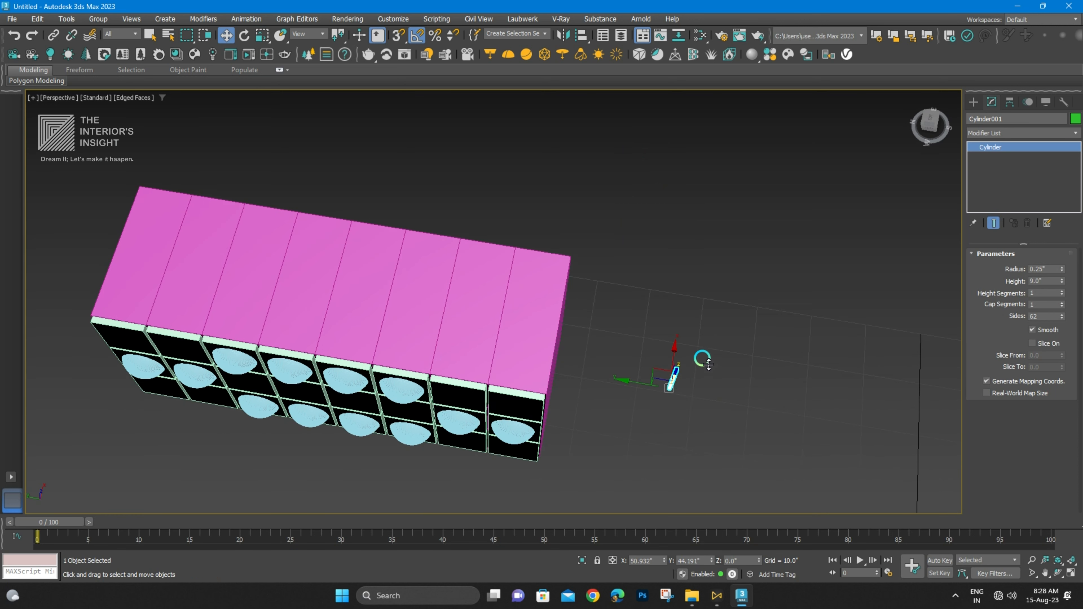
{"action": "left_click_drag", "start_coordinate": [656, 384], "coordinate": [128, 390]}
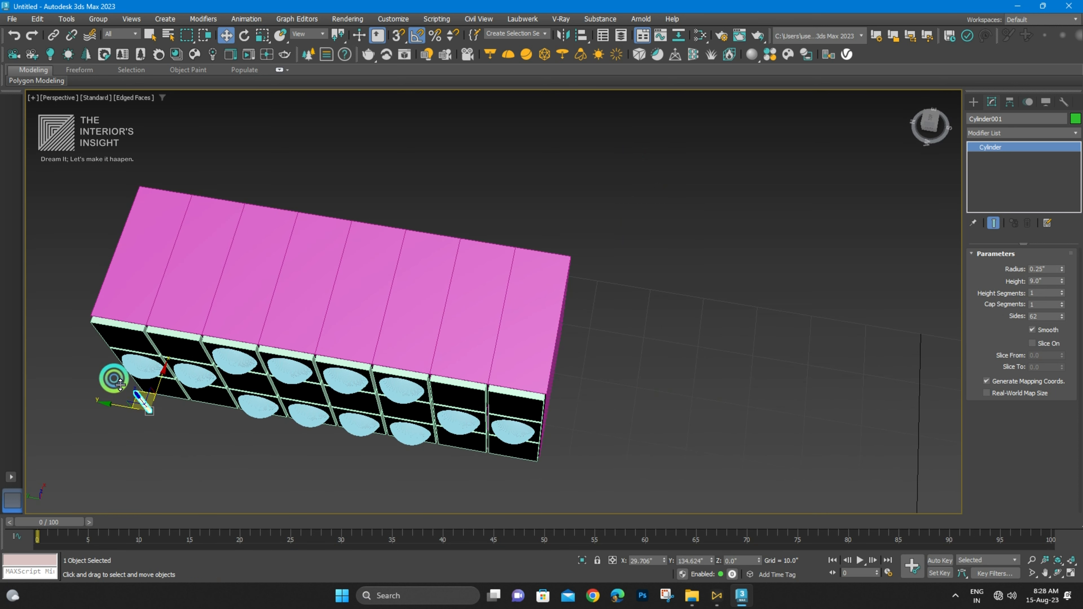
- Place the cylinder onto the face of the cabinet's upper corner panel with Select and Place
{"action": "scroll", "coordinate": [129, 390], "scroll_direction": "up", "scroll_amount": 5}
{"action": "scroll", "coordinate": [330, 380], "scroll_direction": "down", "scroll_amount": 3}
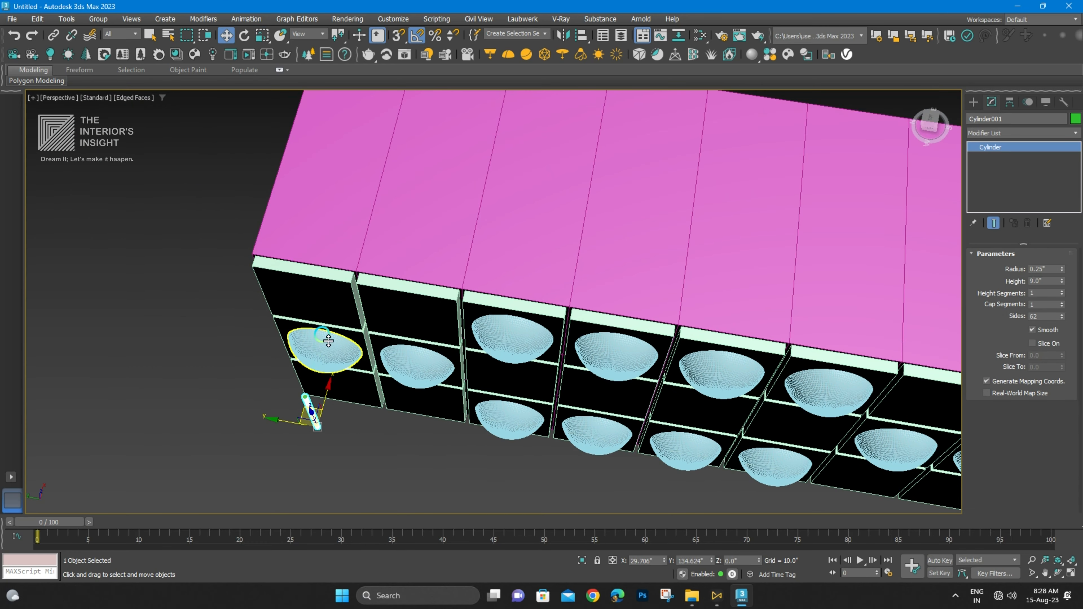
{"action": "left_click", "coordinate": [280, 35]}
{"action": "left_click_drag", "start_coordinate": [307, 411], "coordinate": [277, 288]}
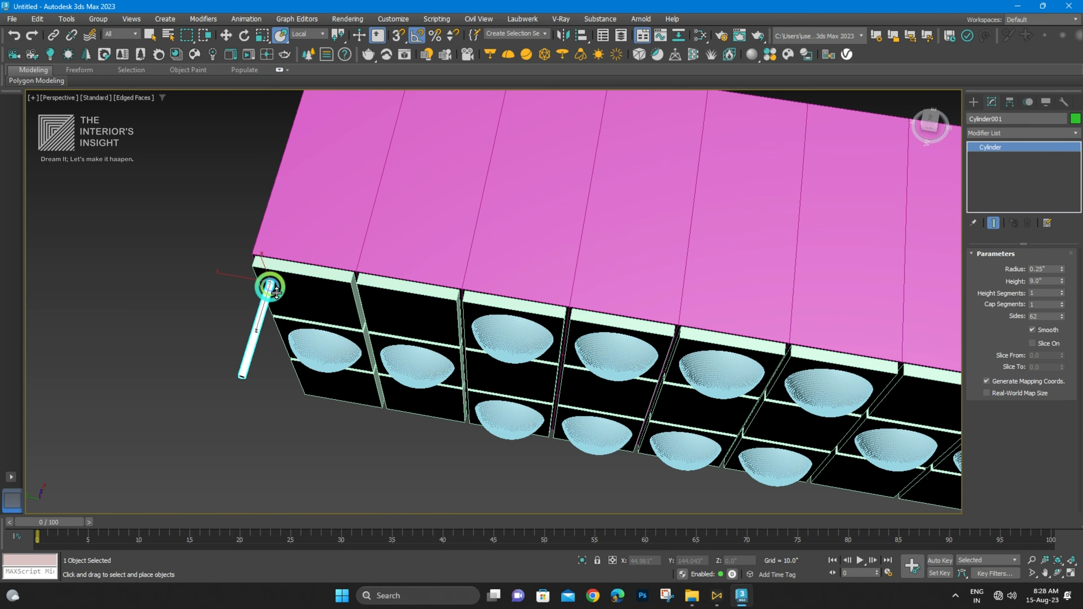
- Rotate the cylinder 90 degrees so it stands upright against the corner panel
{"action": "middle_click_drag", "start_coordinate": [273, 289], "coordinate": [397, 258], "text": "alt"}
{"action": "scroll", "coordinate": [156, 373], "scroll_direction": "up", "scroll_amount": 3}
{"action": "middle_click_drag", "start_coordinate": [250, 369], "coordinate": [313, 377]}
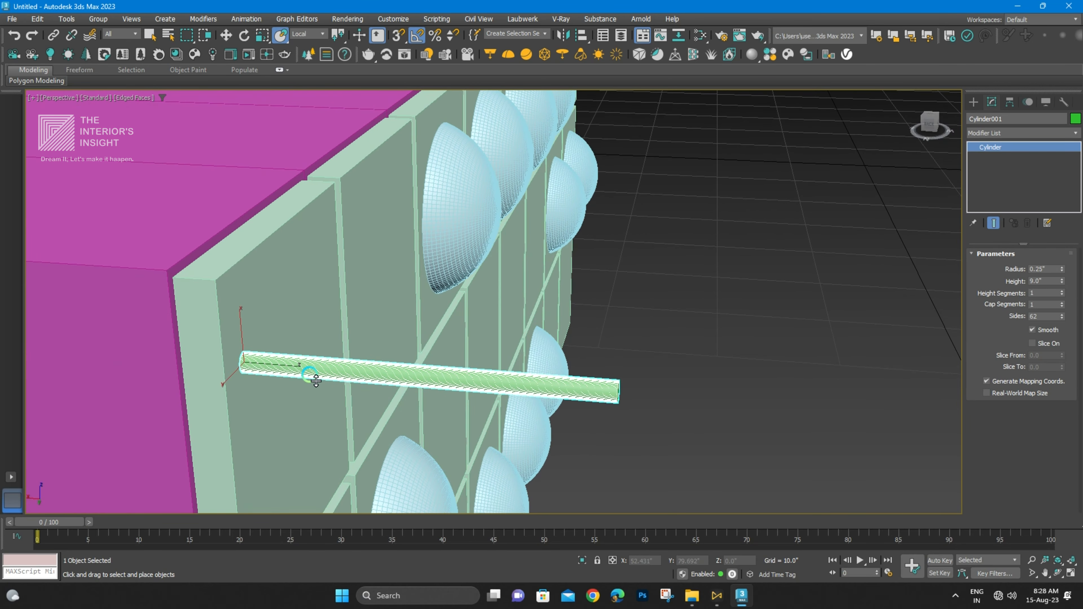
{"action": "key", "text": "e"}
{"action": "left_click_drag", "start_coordinate": [267, 344], "coordinate": [247, 304]}
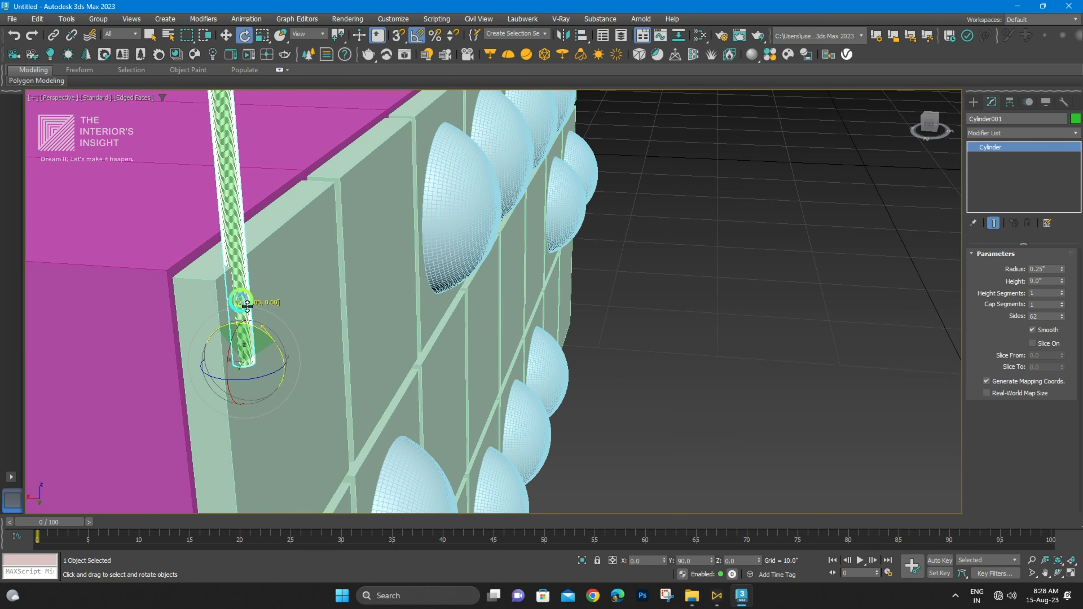
{"action": "middle_click_drag", "start_coordinate": [242, 300], "coordinate": [302, 320], "text": "alt"}
{"action": "scroll", "coordinate": [212, 318], "scroll_direction": "down", "scroll_amount": 6}
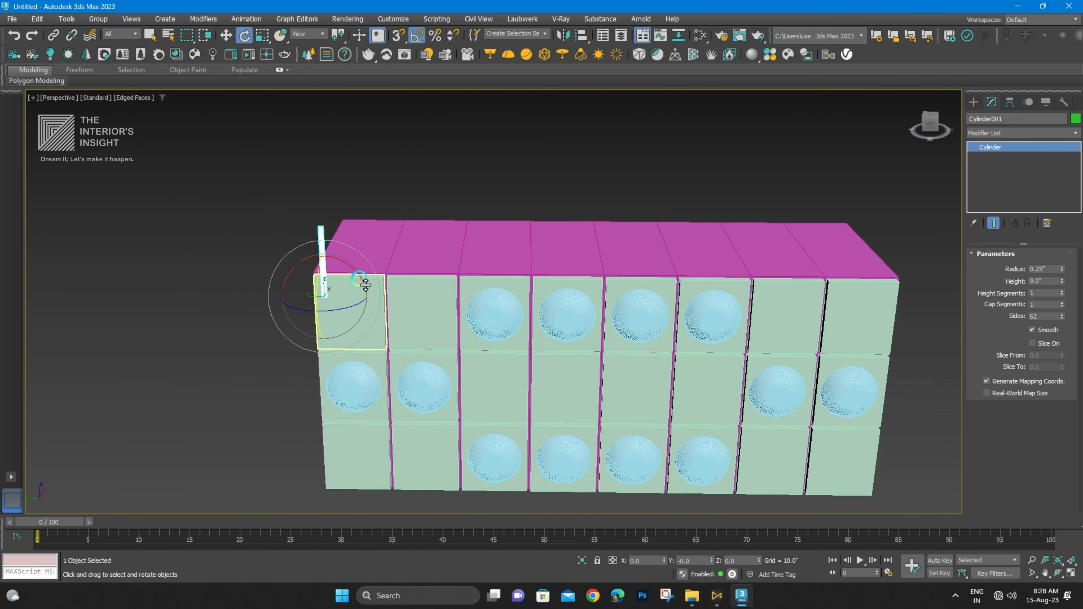
- Lower the upright cylinder along Z until it lies within the height of the upper corner panel
{"action": "scroll", "coordinate": [305, 326], "scroll_direction": "up", "scroll_amount": 7}
{"action": "key", "text": "w"}
{"action": "middle_click_drag", "start_coordinate": [402, 283], "coordinate": [365, 219], "text": "alt"}
{"action": "left_click_drag", "start_coordinate": [363, 245], "coordinate": [362, 315]}
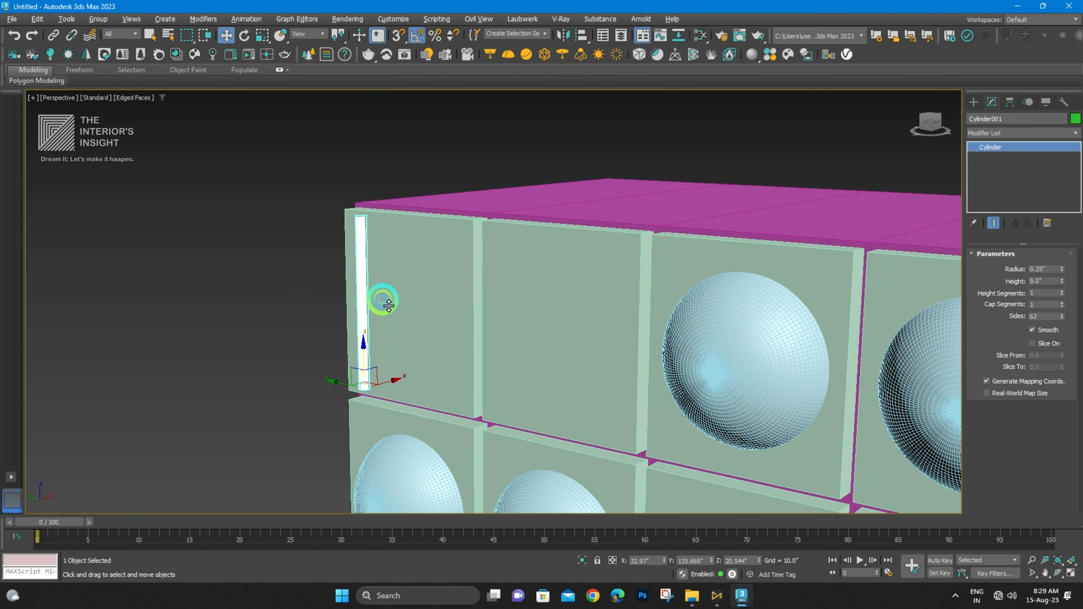
- Set the cylinder's height to 9.5" and lower it slightly to fit the panel's full height
{"action": "middle_click_drag", "start_coordinate": [388, 307], "coordinate": [383, 332], "text": "alt"}
{"action": "scroll", "coordinate": [416, 245], "scroll_direction": "up", "scroll_amount": 4}
{"action": "scroll", "coordinate": [416, 245], "scroll_direction": "down", "scroll_amount": 3}
{"action": "scroll", "coordinate": [406, 366], "scroll_direction": "up", "scroll_amount": 2}
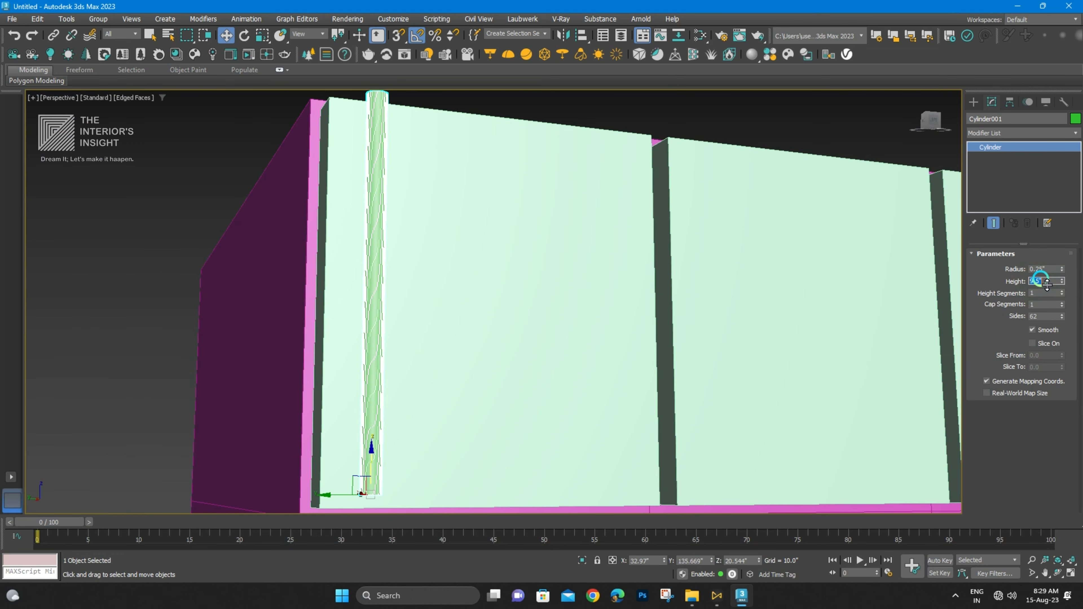
{"action": "scroll", "coordinate": [474, 312], "scroll_direction": "up", "scroll_amount": 3}
{"action": "scroll", "coordinate": [384, 337], "scroll_direction": "down", "scroll_amount": 5}
{"action": "middle_click_drag", "start_coordinate": [383, 337], "coordinate": [368, 405], "text": "alt"}
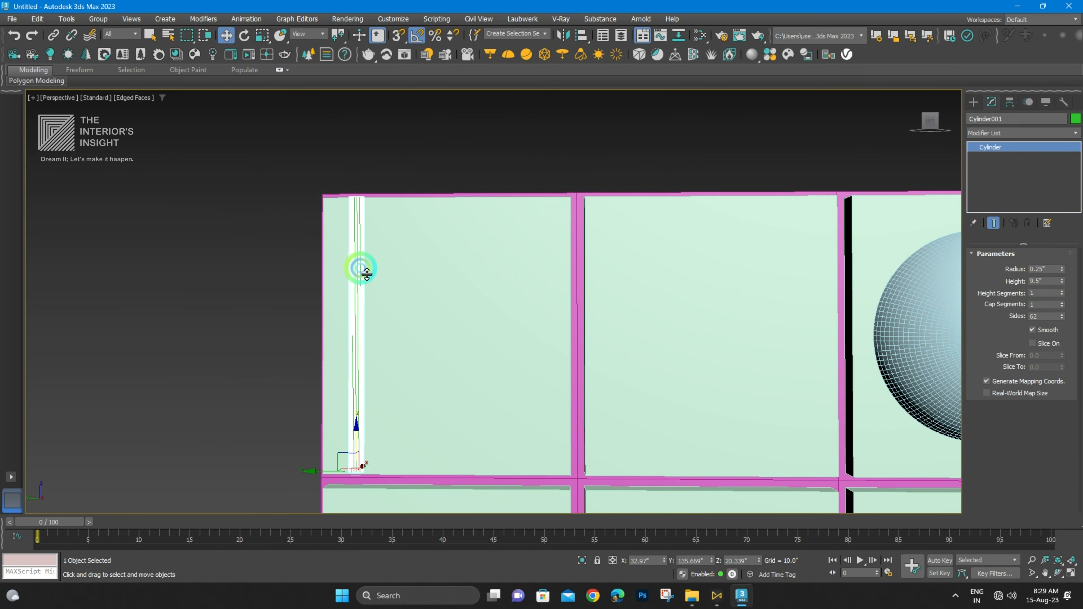
- Snap the cylinder's top edge vertically to the top corner of the panel
{"action": "middle_click_drag", "start_coordinate": [366, 275], "coordinate": [375, 211], "text": "alt"}
{"action": "scroll", "coordinate": [307, 230], "scroll_direction": "up", "scroll_amount": 5}
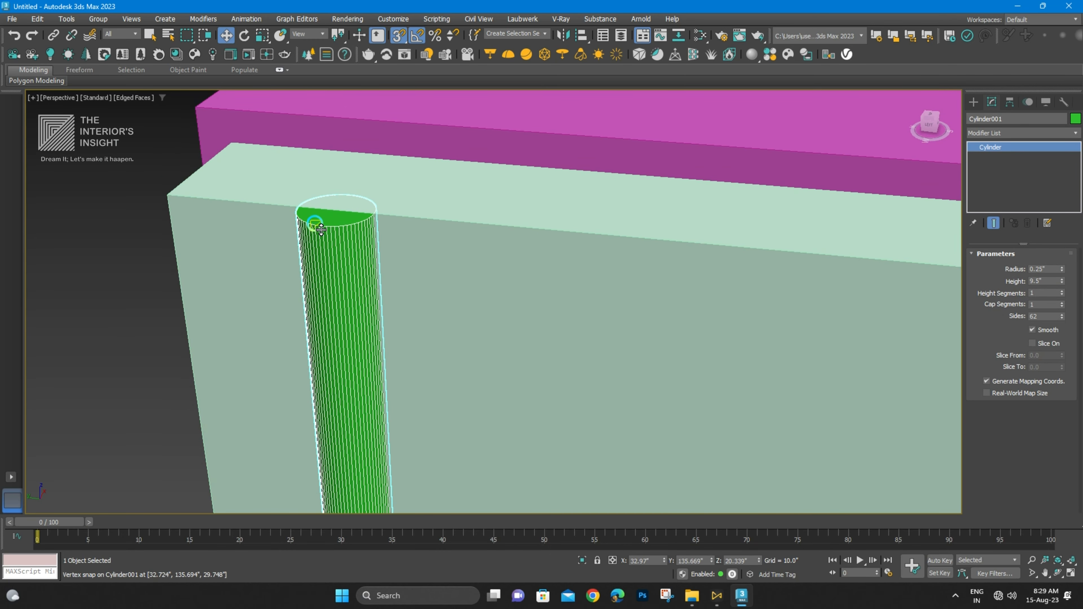
{"action": "left_click_drag", "start_coordinate": [305, 218], "coordinate": [173, 200]}
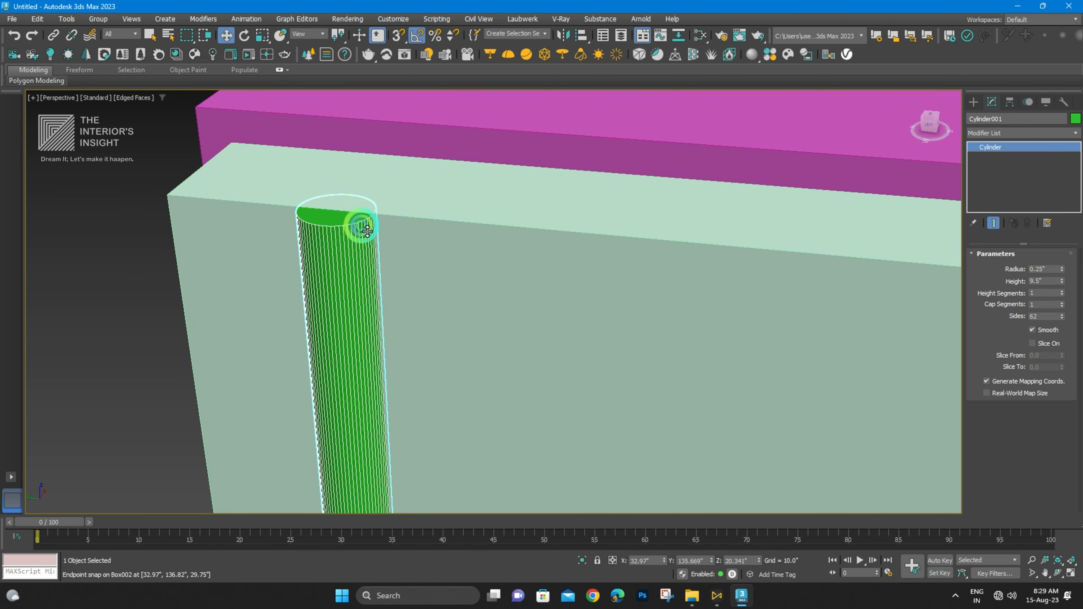
- In the top view, move the cylinder along Y to about 136.52", near the panel's outer end
{"action": "scroll", "coordinate": [367, 230], "scroll_direction": "down", "scroll_amount": 5}
{"action": "middle_click_drag", "start_coordinate": [367, 230], "coordinate": [394, 285], "text": "alt"}
{"action": "key", "text": "t"}
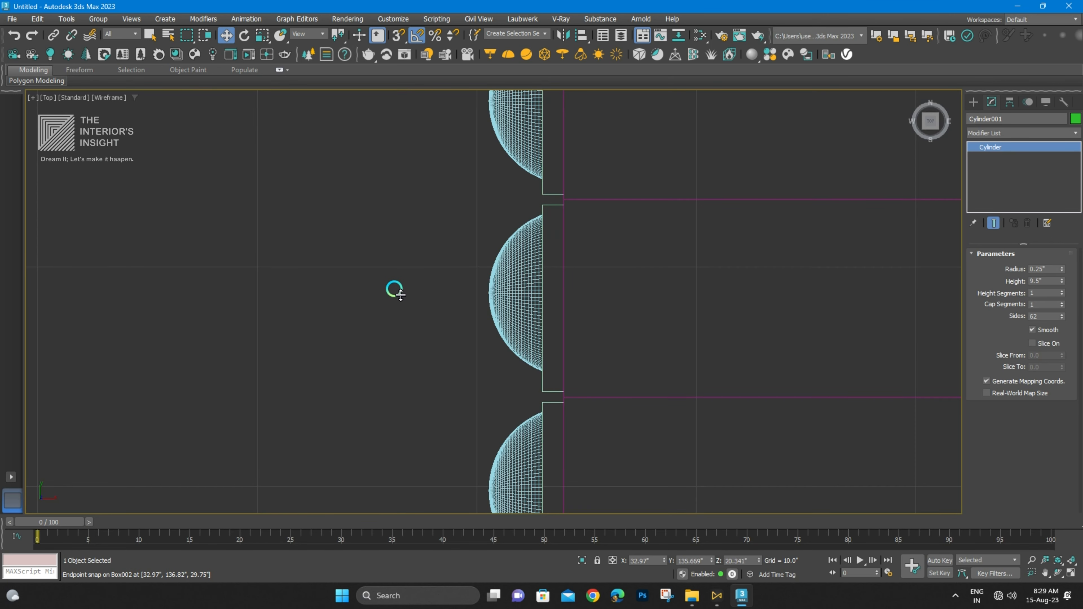
{"action": "scroll", "coordinate": [394, 290], "scroll_direction": "down", "scroll_amount": 1}
{"action": "key", "text": "F3"}
{"action": "scroll", "coordinate": [462, 285], "scroll_direction": "down", "scroll_amount": 6}
{"action": "key", "text": "F3"}
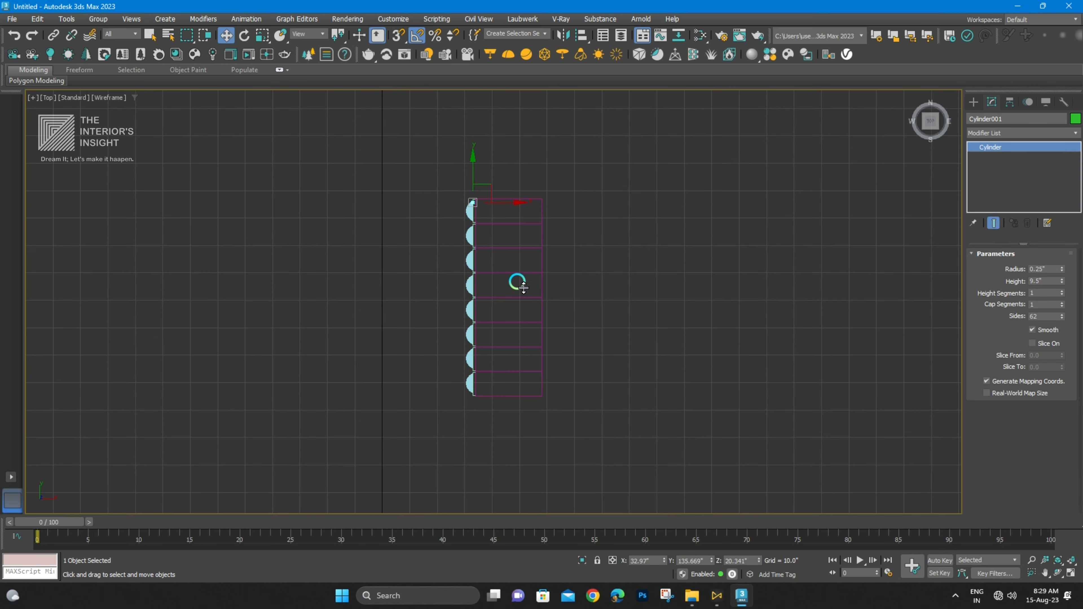
{"action": "scroll", "coordinate": [473, 217], "scroll_direction": "up", "scroll_amount": 5}
{"action": "scroll", "coordinate": [455, 109], "scroll_direction": "up", "scroll_amount": 4}
{"action": "scroll", "coordinate": [452, 221], "scroll_direction": "down", "scroll_amount": 2}
{"action": "scroll", "coordinate": [471, 271], "scroll_direction": "up", "scroll_amount": 3}
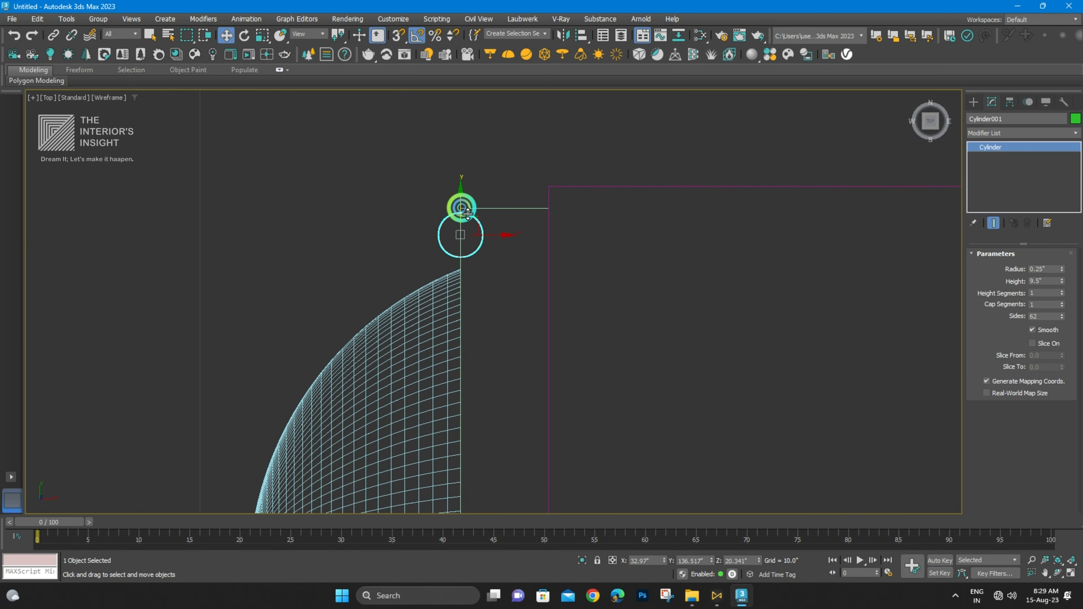
- Clone the cylinder along Y as 14 copies, placed side by side across the panel at about 0.51" spacing
{"action": "scroll", "coordinate": [467, 213], "scroll_direction": "up", "scroll_amount": 3}
{"action": "scroll", "coordinate": [466, 160], "scroll_direction": "down", "scroll_amount": 2}
{"action": "scroll", "coordinate": [467, 141], "scroll_direction": "up", "scroll_amount": 2}
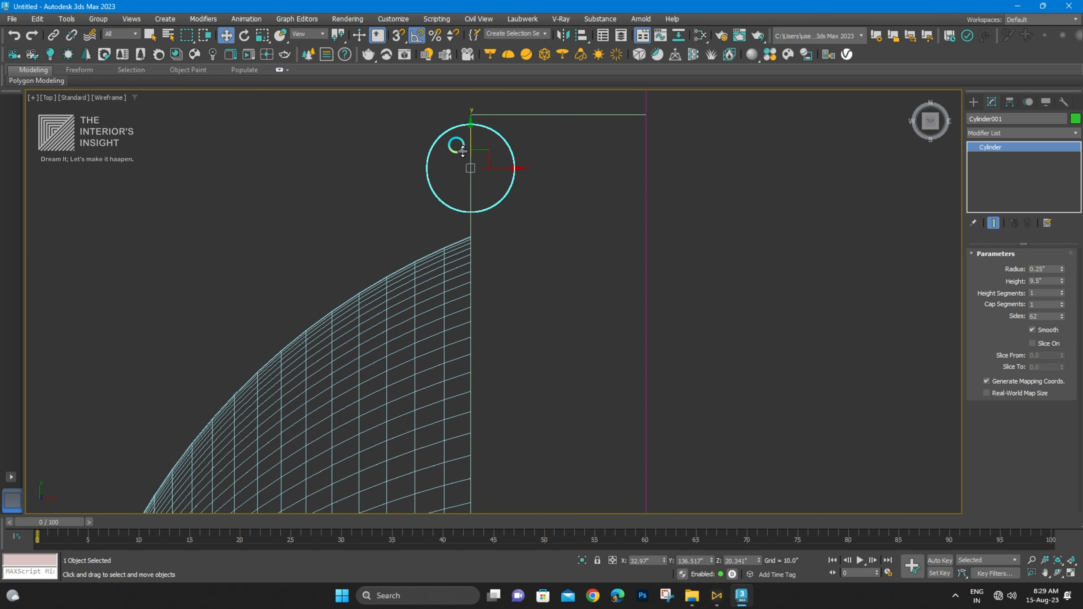
{"action": "left_click_drag", "start_coordinate": [474, 139], "coordinate": [481, 226], "text": "shift"}
{"action": "left_click", "coordinate": [502, 275]}
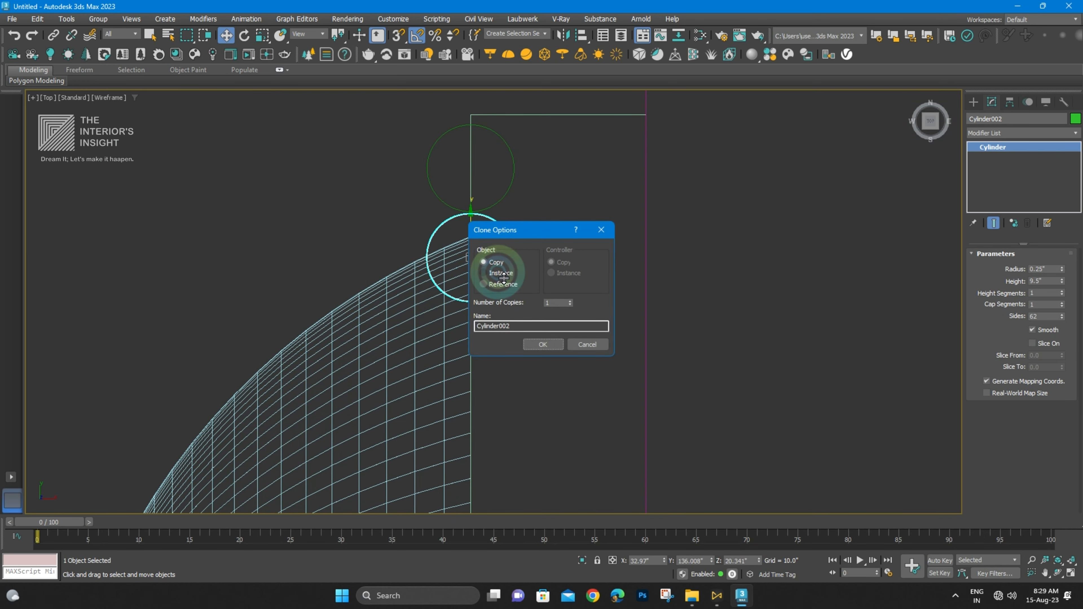
{"action": "left_click", "coordinate": [495, 264]}
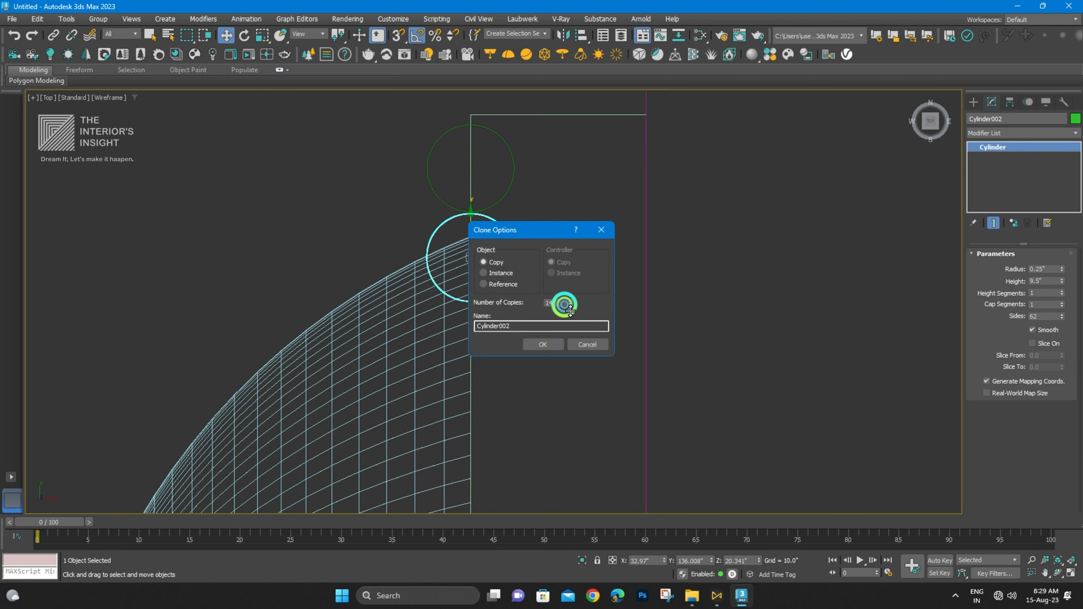
{"action": "left_click", "coordinate": [554, 345]}
- Clone the last cylinder of the row once more, placing the copy right beside it along Y
{"action": "scroll", "coordinate": [540, 224], "scroll_direction": "down", "scroll_amount": 6}
{"action": "scroll", "coordinate": [540, 358], "scroll_direction": "up", "scroll_amount": 6}
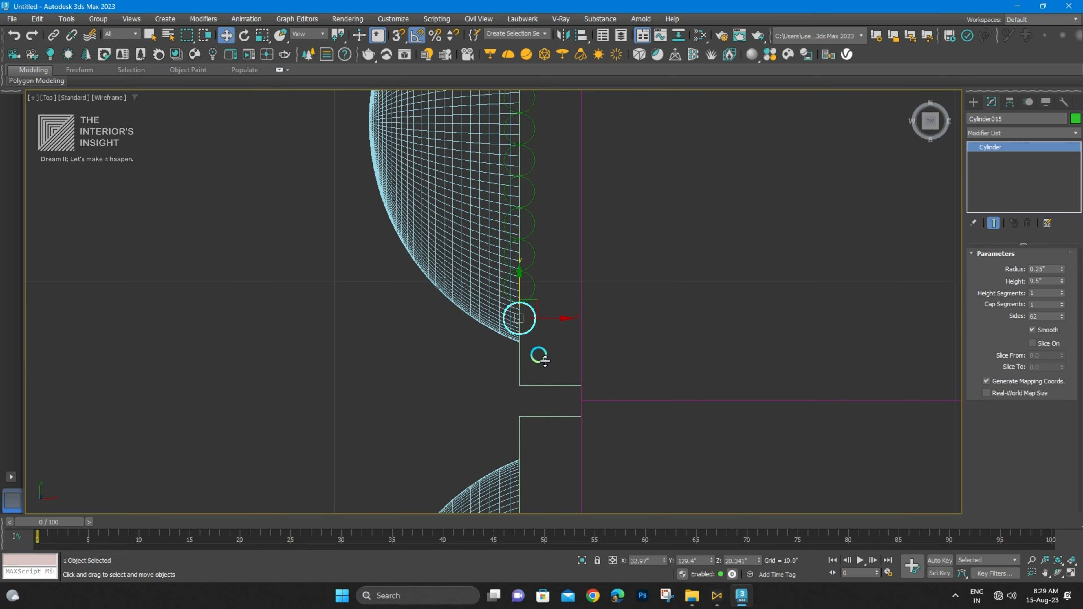
{"action": "middle_click_drag", "start_coordinate": [527, 348], "coordinate": [522, 314]}
{"action": "left_click_drag", "start_coordinate": [528, 179], "coordinate": [531, 270], "text": "shift"}
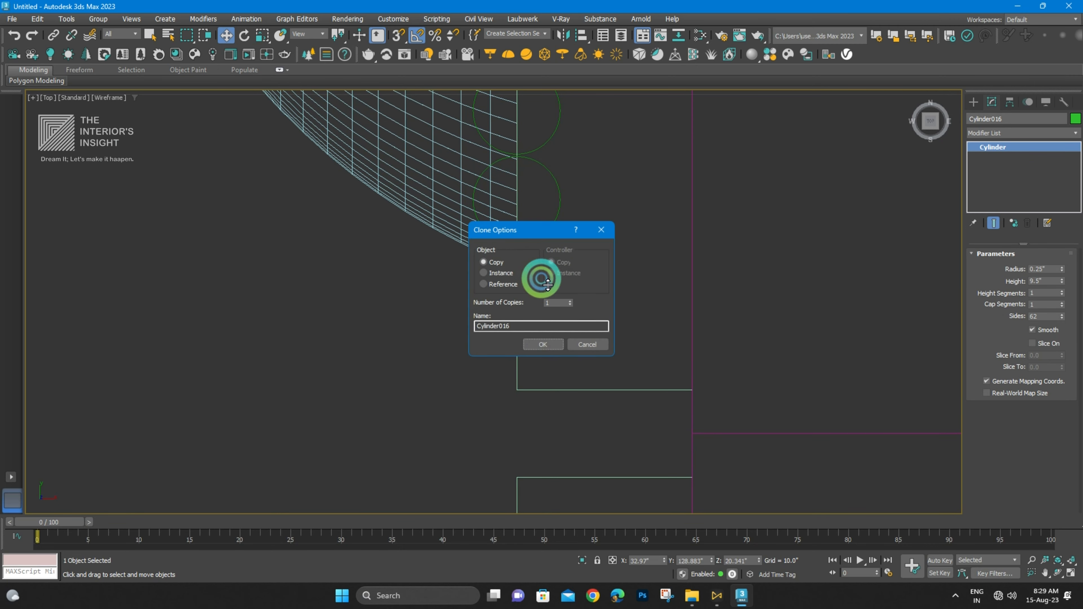
{"action": "left_click", "coordinate": [543, 344]}
- Select all 16 cylinders of the row and display them in the shaded perspective view
{"action": "scroll", "coordinate": [561, 281], "scroll_direction": "down", "scroll_amount": 8}
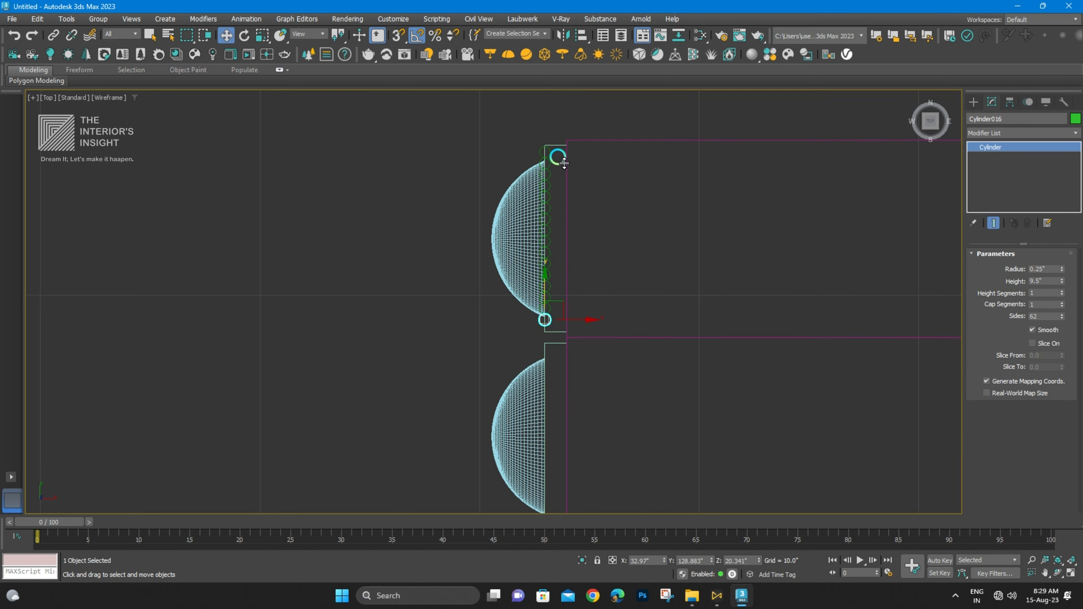
{"action": "left_click_drag", "start_coordinate": [549, 321], "coordinate": [548, 319]}
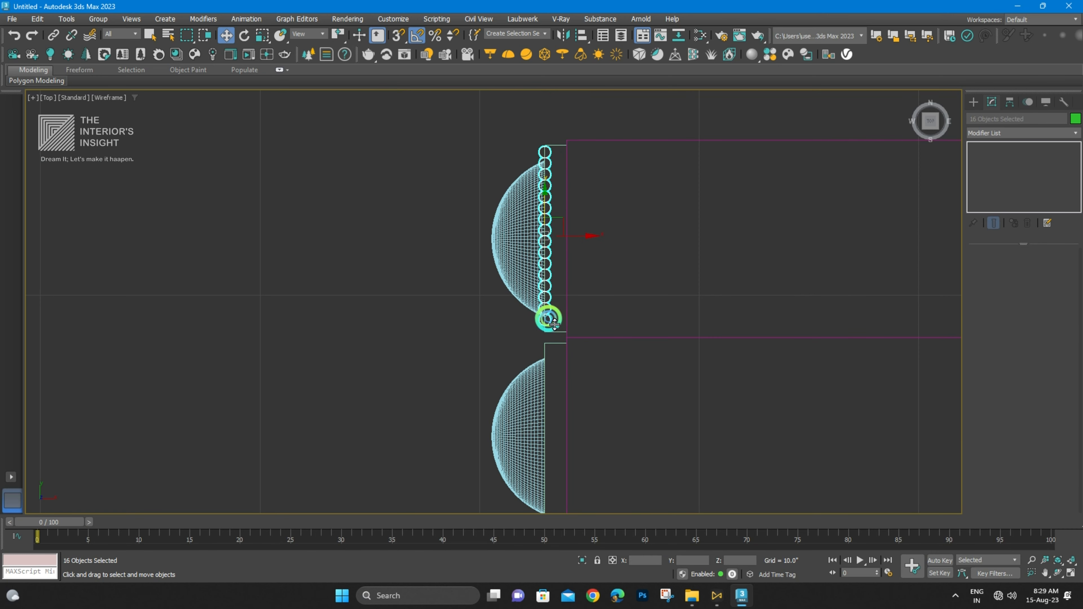
{"action": "mouse_move", "coordinate": [550, 267]}
{"action": "middle_mouse_down"}
{"action": "mouse_move", "coordinate": [507, 310]}
{"action": "mouse_move", "coordinate": [527, 256]}
{"action": "mouse_move", "coordinate": [604, 265]}
{"action": "mouse_move", "coordinate": [586, 300]}
{"action": "mouse_move", "coordinate": [515, 293]}
{"action": "middle_mouse_up"}
{"action": "key", "text": "p"}
{"action": "key", "text": "F3"}
{"action": "scroll", "coordinate": [572, 302], "scroll_direction": "down", "scroll_amount": 5}
{"action": "scroll", "coordinate": [515, 293], "scroll_direction": "up", "scroll_amount": 3}
{"action": "key", "text": "F3"}
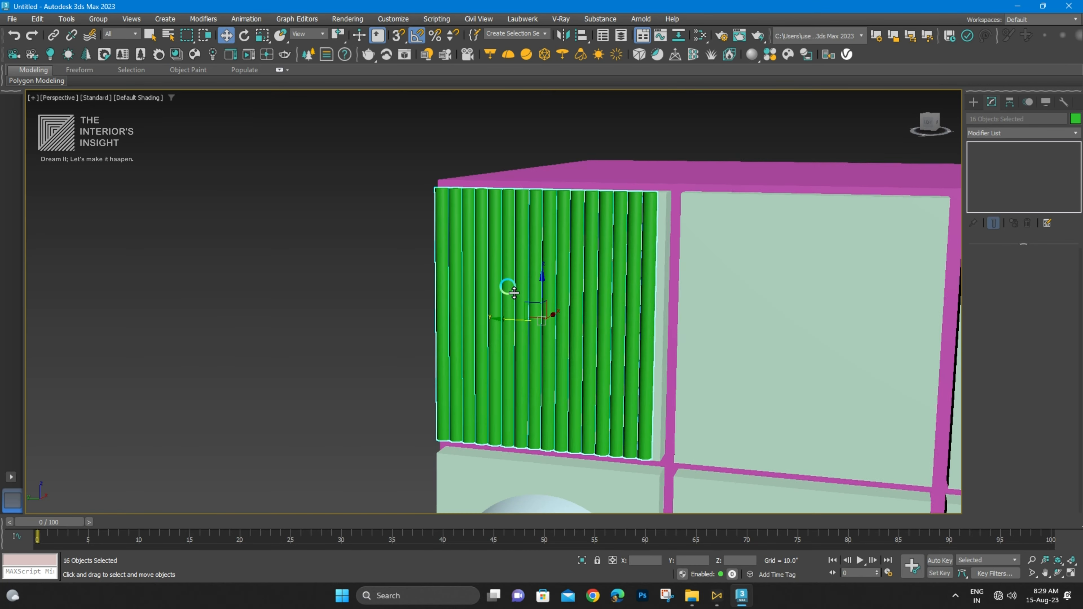
- Shift the selected row of cylinders along Y to center it on the corner panel
{"action": "scroll", "coordinate": [521, 244], "scroll_direction": "up", "scroll_amount": 4}
{"action": "middle_click_drag", "start_coordinate": [523, 243], "coordinate": [603, 276], "text": "alt"}
{"action": "scroll", "coordinate": [524, 237], "scroll_direction": "up", "scroll_amount": 4}
{"action": "middle_click_drag", "start_coordinate": [524, 236], "coordinate": [596, 241], "text": "alt"}
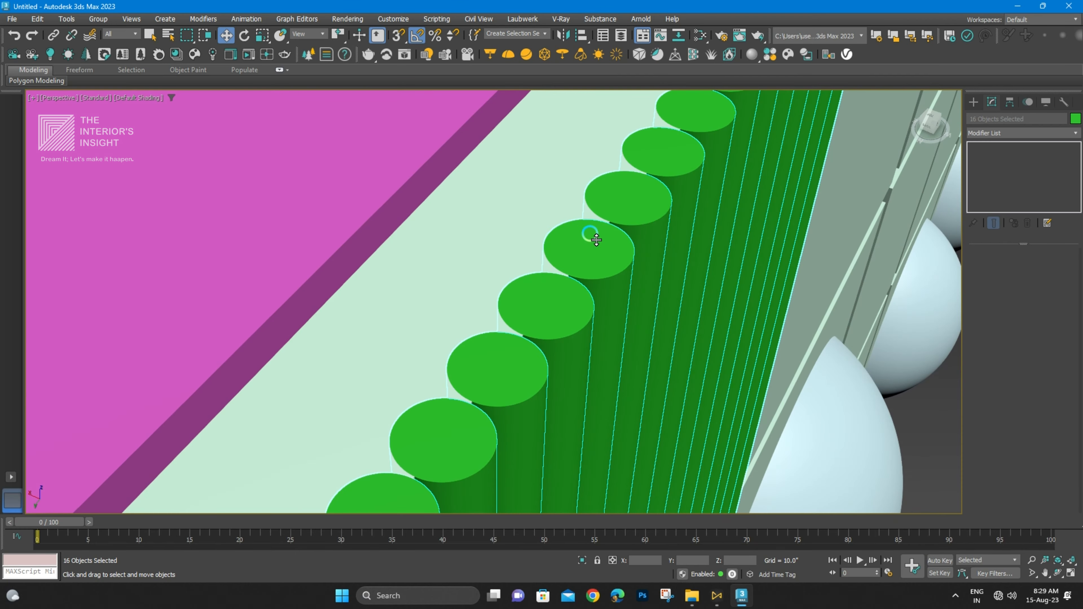
{"action": "scroll", "coordinate": [625, 247], "scroll_direction": "down", "scroll_amount": 5}
{"action": "scroll", "coordinate": [552, 308], "scroll_direction": "up", "scroll_amount": 3}
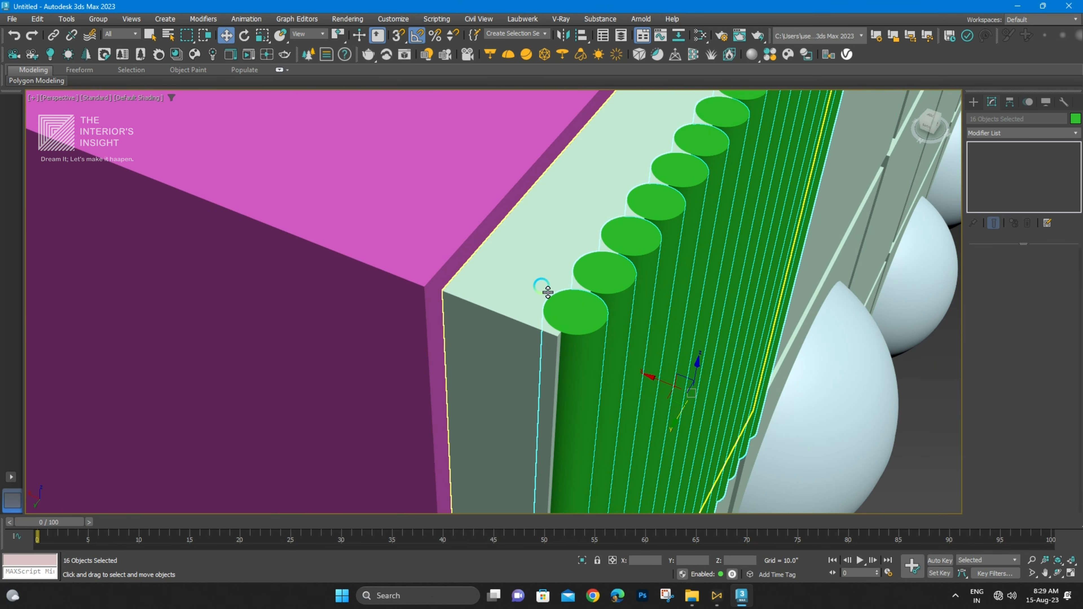
{"action": "scroll", "coordinate": [545, 289], "scroll_direction": "down", "scroll_amount": 1}
{"action": "middle_click_drag", "start_coordinate": [583, 284], "coordinate": [605, 246], "text": "alt"}
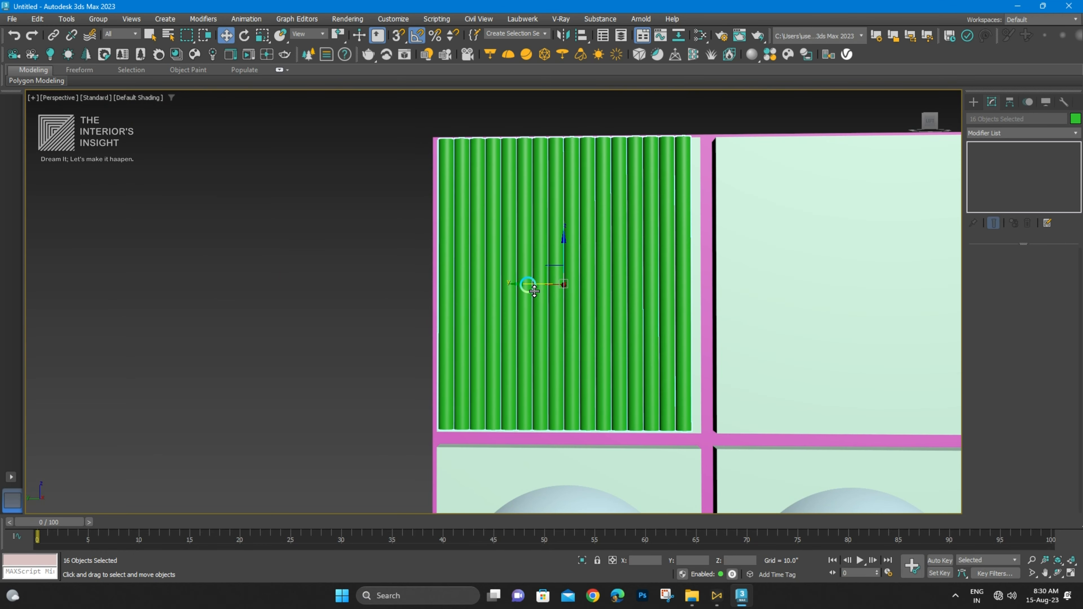
{"action": "left_click_drag", "start_coordinate": [535, 291], "coordinate": [539, 292]}
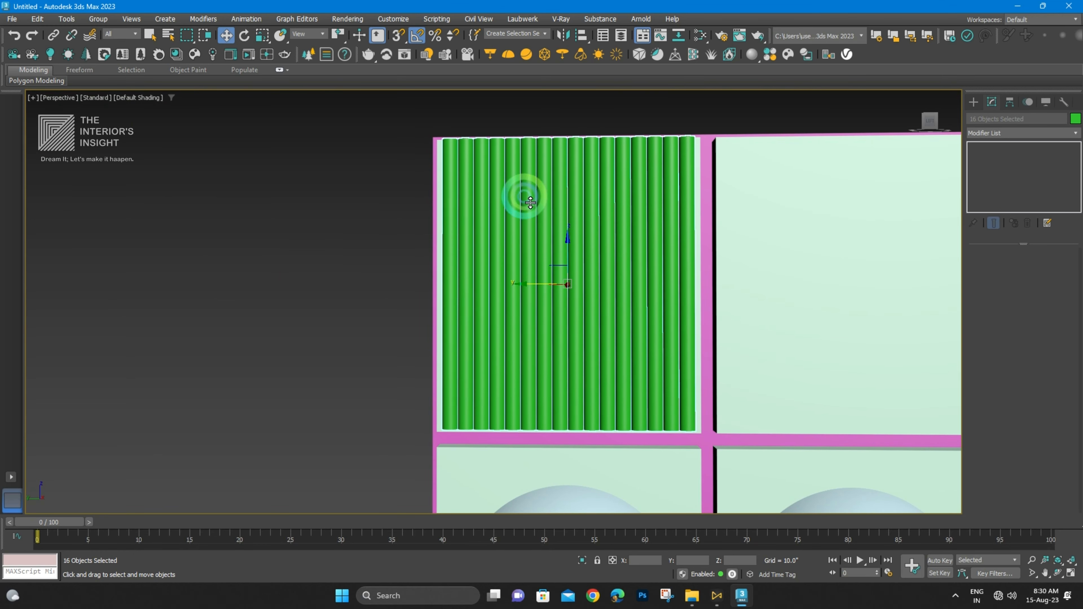
- Move the row of cylinders about 0.25" outward along X from the panel's face and clear the selection
{"action": "scroll", "coordinate": [531, 203], "scroll_direction": "up", "scroll_amount": 3}
{"action": "middle_click_drag", "start_coordinate": [527, 177], "coordinate": [598, 289], "text": "alt"}
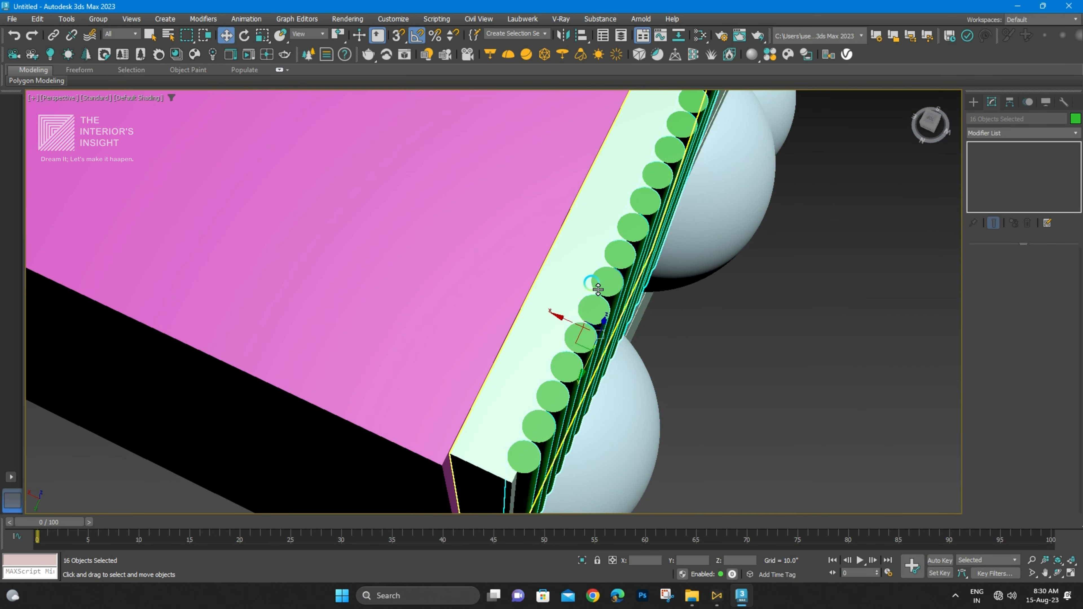
{"action": "left_click_drag", "start_coordinate": [568, 321], "coordinate": [575, 327]}
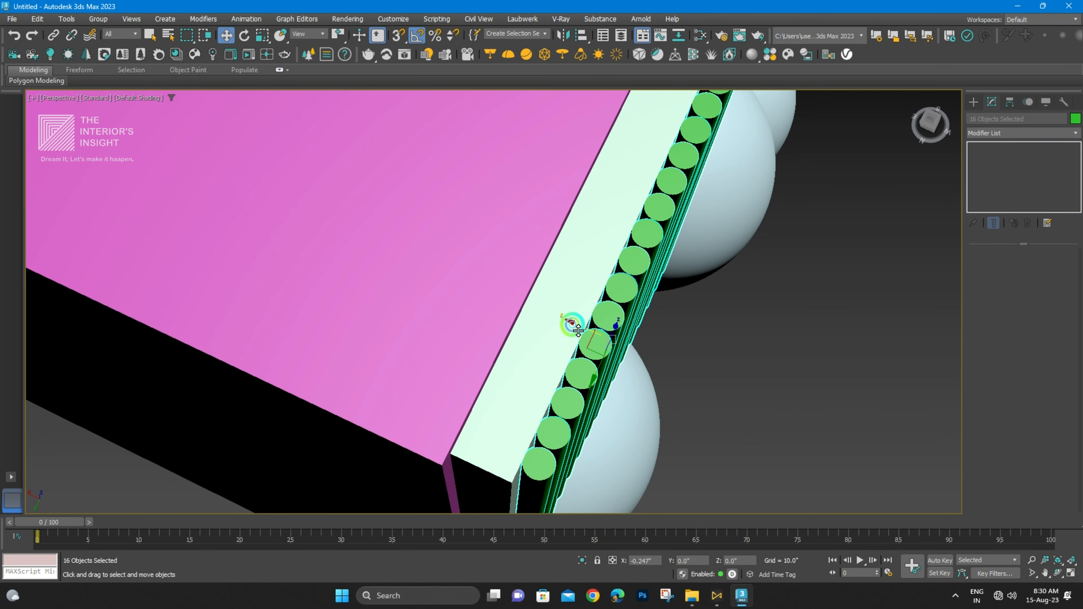
{"action": "scroll", "coordinate": [577, 331], "scroll_direction": "down", "scroll_amount": 4}
{"action": "middle_click_drag", "start_coordinate": [576, 331], "coordinate": [563, 196], "text": "alt"}
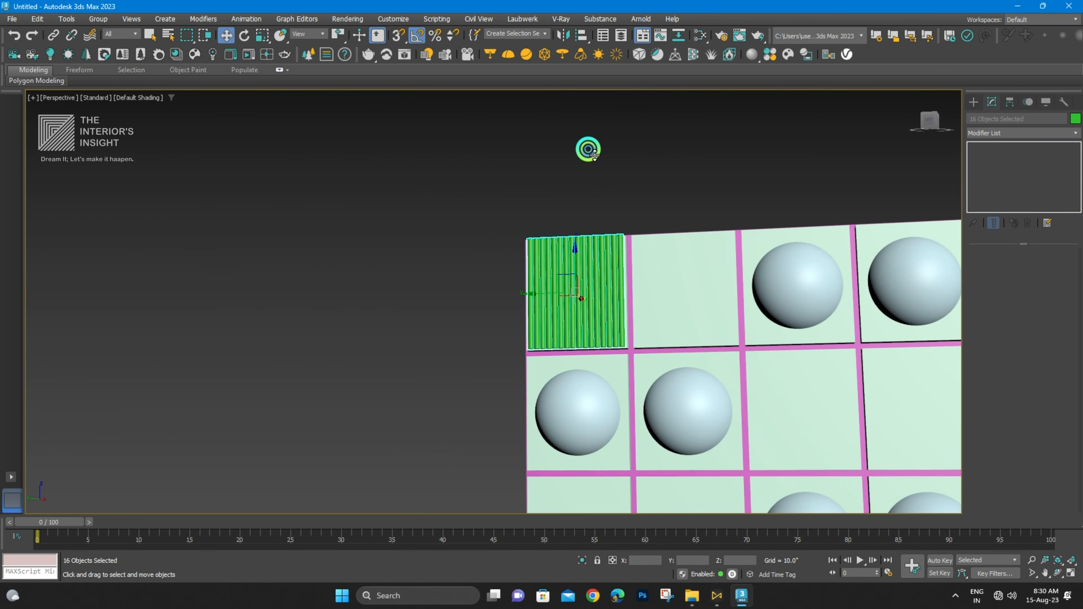
{"action": "left_click", "coordinate": [588, 150]}
- Examine the fluted corner panel up close and within the whole cabinet front
{"action": "middle_click_drag", "start_coordinate": [602, 261], "coordinate": [531, 224]}
{"action": "scroll", "coordinate": [531, 223], "scroll_direction": "down", "scroll_amount": 4}
{"action": "middle_click_drag", "start_coordinate": [568, 279], "coordinate": [583, 301], "text": "alt"}
{"action": "scroll", "coordinate": [527, 213], "scroll_direction": "up", "scroll_amount": 6}
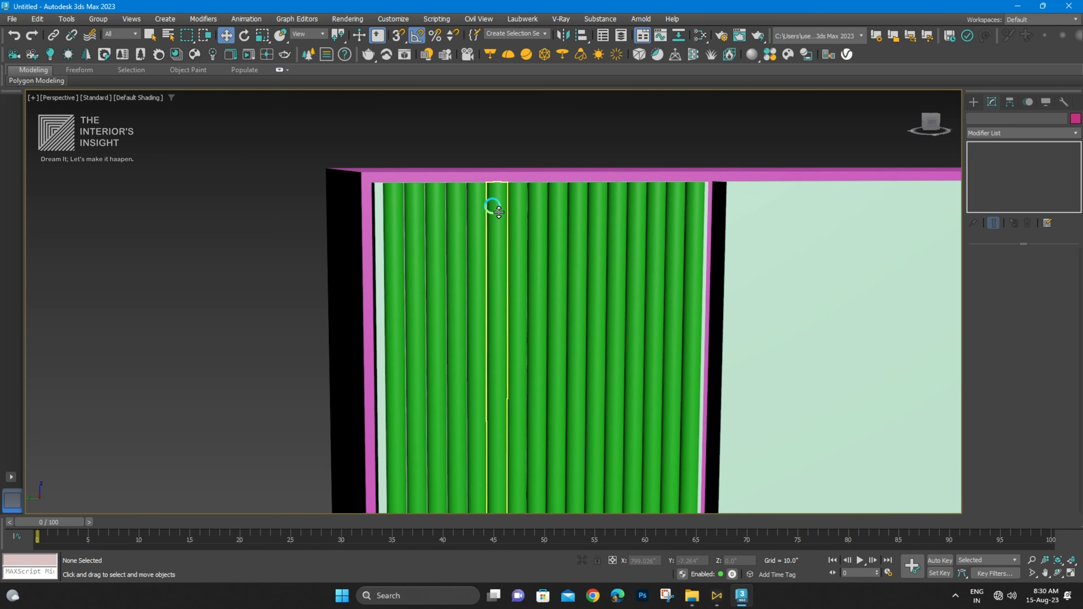
{"action": "scroll", "coordinate": [494, 208], "scroll_direction": "down", "scroll_amount": 3}
{"action": "middle_click_drag", "start_coordinate": [494, 208], "coordinate": [433, 223], "text": "alt"}
{"action": "scroll", "coordinate": [503, 264], "scroll_direction": "down", "scroll_amount": 5}
{"action": "scroll", "coordinate": [458, 230], "scroll_direction": "up", "scroll_amount": 2}
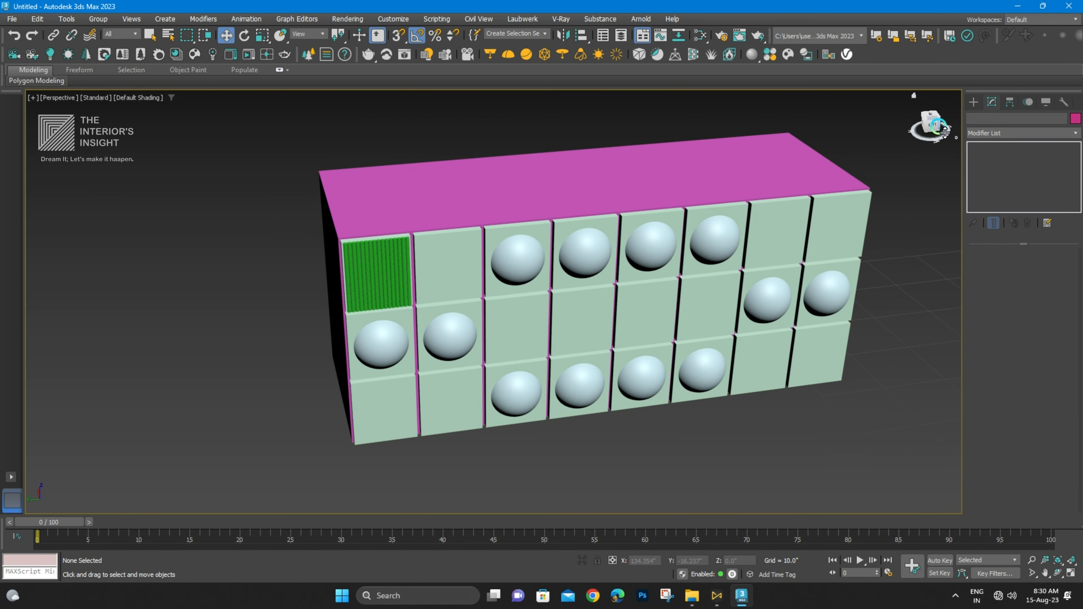
- Create a cylinder about 5.32" in radius and 36.29" high on the ground beside the cabinet
{"action": "left_click", "coordinate": [976, 103]}
{"action": "middle_click_drag", "start_coordinate": [960, 213], "coordinate": [944, 214], "text": "alt"}
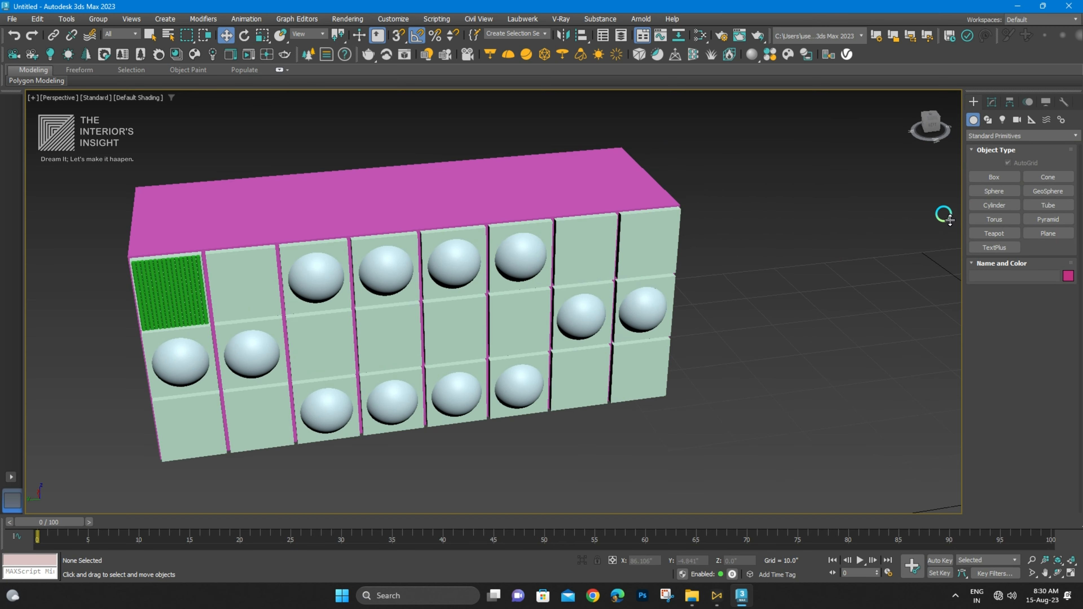
{"action": "left_click", "coordinate": [998, 205]}
{"action": "scroll", "coordinate": [597, 273], "scroll_direction": "down", "scroll_amount": 4}
{"action": "middle_click_drag", "start_coordinate": [595, 273], "coordinate": [431, 263]}
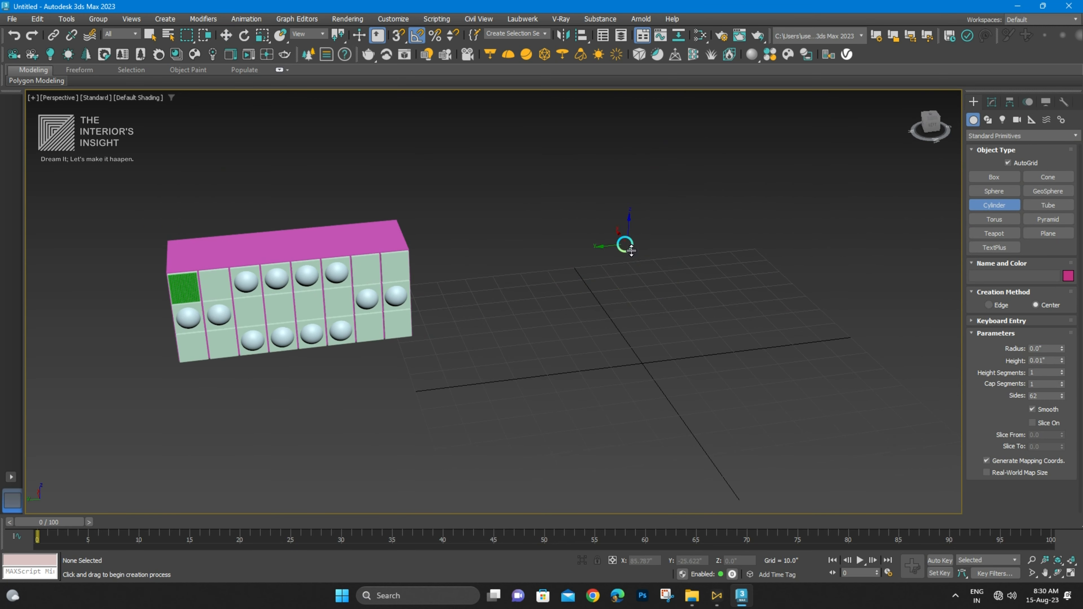
{"action": "mouse_move", "coordinate": [551, 276]}
{"action": "left_mouse_down"}
{"action": "mouse_move", "coordinate": [588, 341]}
{"action": "mouse_move", "coordinate": [580, 357]}
{"action": "mouse_move", "coordinate": [561, 283]}
{"action": "left_mouse_up"}
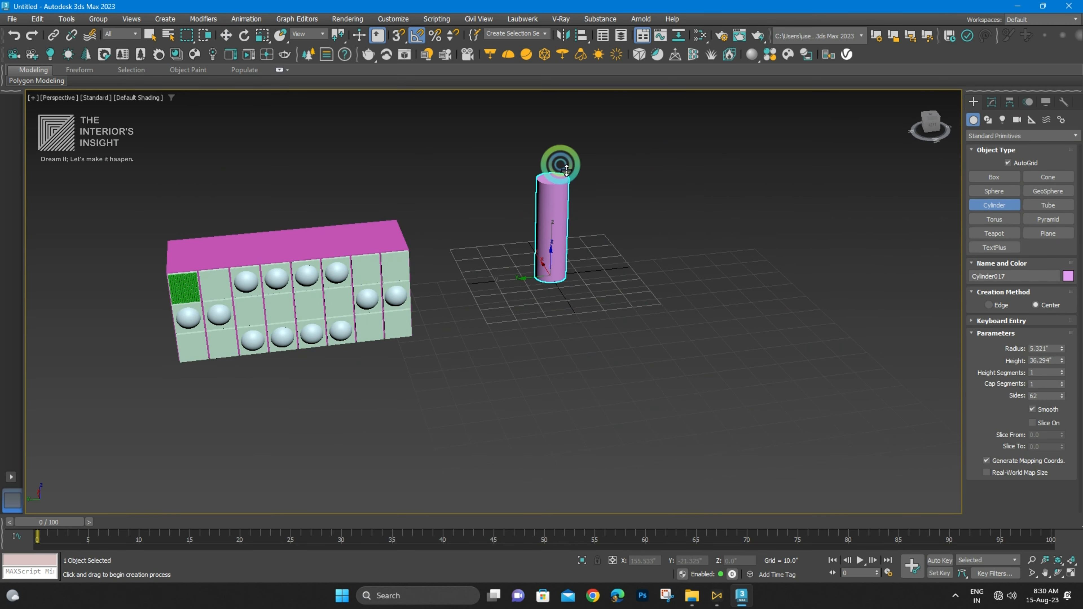
- Create two wider cylinders on the ground in a row beside the narrow freestanding cylinder
{"action": "left_click", "coordinate": [561, 167]}
{"action": "left_click_drag", "start_coordinate": [688, 256], "coordinate": [754, 280]}
{"action": "left_click", "coordinate": [750, 160]}
{"action": "middle_click_drag", "start_coordinate": [740, 219], "coordinate": [526, 239]}
{"action": "left_click_drag", "start_coordinate": [699, 256], "coordinate": [722, 310]}
{"action": "left_click", "coordinate": [743, 208]}
- Examine the decorated cabinet front up close and the three freestanding cylinders beside it
{"action": "scroll", "coordinate": [621, 284], "scroll_direction": "down", "scroll_amount": 4}
{"action": "middle_click_drag", "start_coordinate": [612, 296], "coordinate": [580, 276], "text": "alt"}
{"action": "scroll", "coordinate": [446, 293], "scroll_direction": "up", "scroll_amount": 5}
{"action": "key", "text": "w"}
{"action": "scroll", "coordinate": [262, 271], "scroll_direction": "up", "scroll_amount": 6}
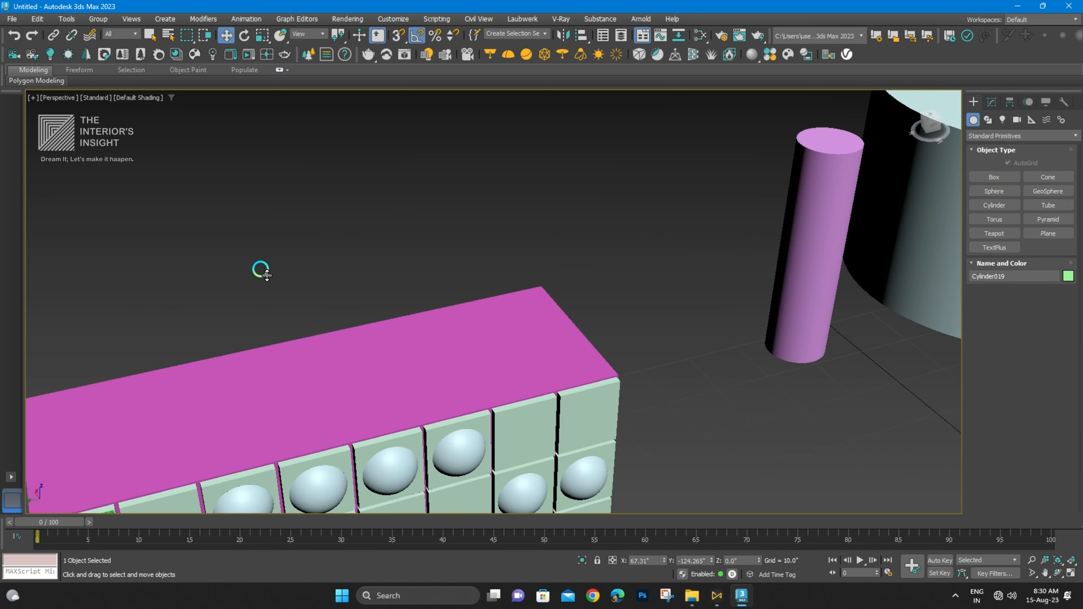
{"action": "middle_click_drag", "start_coordinate": [262, 272], "coordinate": [390, 182]}
{"action": "scroll", "coordinate": [389, 181], "scroll_direction": "down", "scroll_amount": 4}
{"action": "scroll", "coordinate": [357, 315], "scroll_direction": "up", "scroll_amount": 2}
{"action": "middle_click_drag", "start_coordinate": [357, 314], "coordinate": [394, 253]}
{"action": "middle_click_drag", "start_coordinate": [363, 286], "coordinate": [373, 266]}
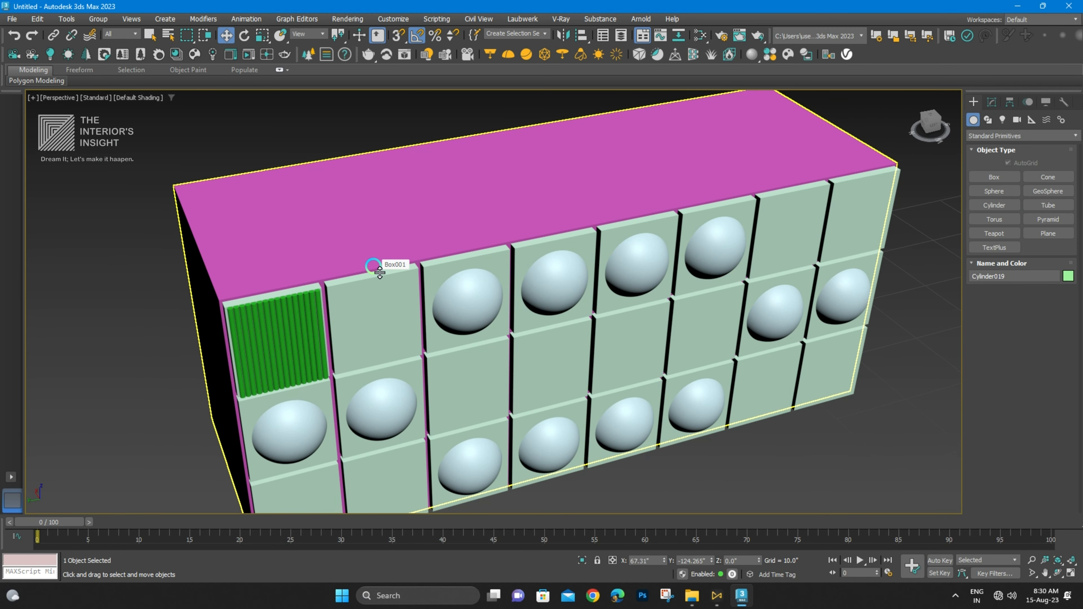
{"action": "scroll", "coordinate": [385, 271], "scroll_direction": "down", "scroll_amount": 4}
{"action": "scroll", "coordinate": [420, 288], "scroll_direction": "up", "scroll_amount": 4}
{"action": "middle_click_drag", "start_coordinate": [417, 357], "coordinate": [453, 163], "text": "alt"}
{"action": "middle_click_drag", "start_coordinate": [453, 162], "coordinate": [479, 444]}
{"action": "scroll", "coordinate": [514, 352], "scroll_direction": "down", "scroll_amount": 5}
{"action": "middle_click_drag", "start_coordinate": [517, 348], "coordinate": [470, 376]}
{"action": "middle_click_drag", "start_coordinate": [798, 252], "coordinate": [551, 290]}
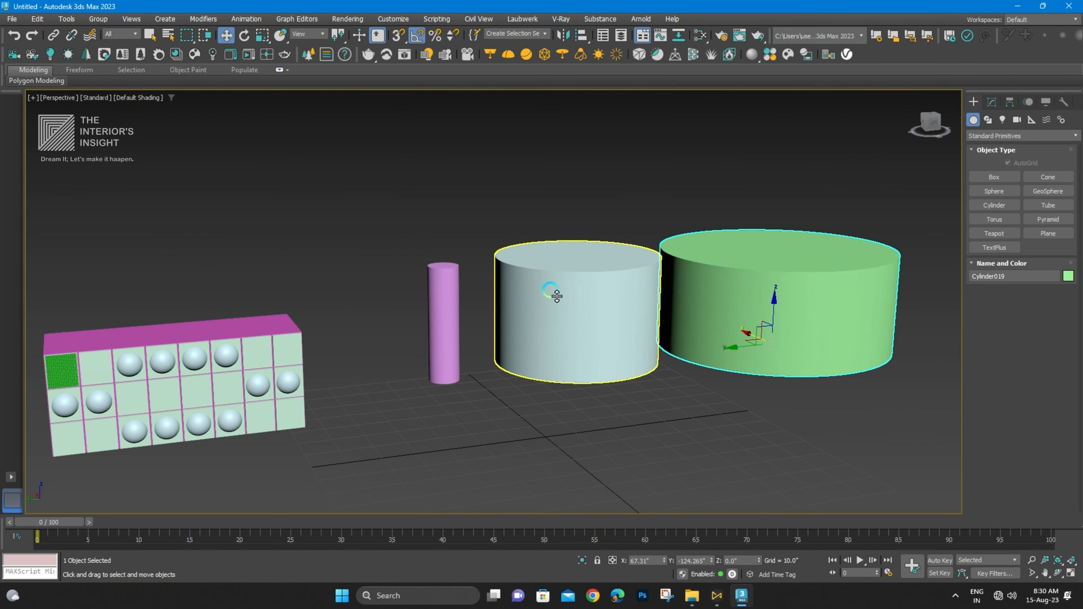
{"action": "middle_click_drag", "start_coordinate": [679, 258], "coordinate": [665, 275]}
{"action": "middle_click_drag", "start_coordinate": [760, 261], "coordinate": [749, 276], "text": "alt"}
- Inspect the fluted corner panel and its neighbouring panels, then view the whole scene
{"action": "middle_click_drag", "start_coordinate": [354, 326], "coordinate": [691, 202]}
{"action": "scroll", "coordinate": [526, 212], "scroll_direction": "up", "scroll_amount": 5}
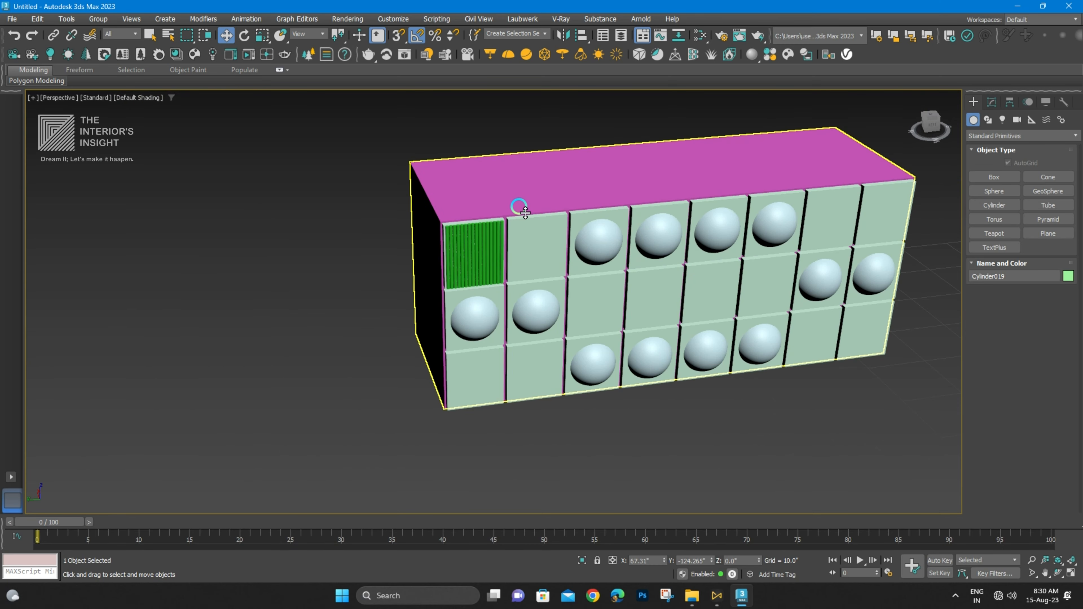
{"action": "scroll", "coordinate": [468, 246], "scroll_direction": "up", "scroll_amount": 5}
{"action": "scroll", "coordinate": [463, 215], "scroll_direction": "up", "scroll_amount": 5}
{"action": "middle_click_drag", "start_coordinate": [463, 215], "coordinate": [278, 266]}
{"action": "scroll", "coordinate": [298, 264], "scroll_direction": "down", "scroll_amount": 5}
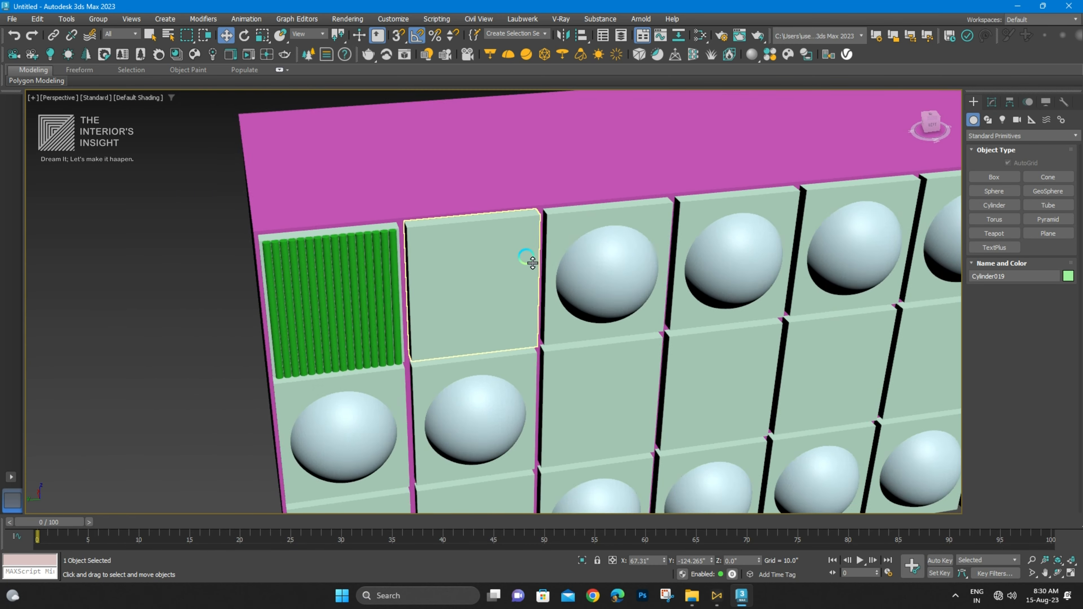
{"action": "scroll", "coordinate": [533, 263], "scroll_direction": "down", "scroll_amount": 5}
{"action": "scroll", "coordinate": [534, 269], "scroll_direction": "down", "scroll_amount": 3}
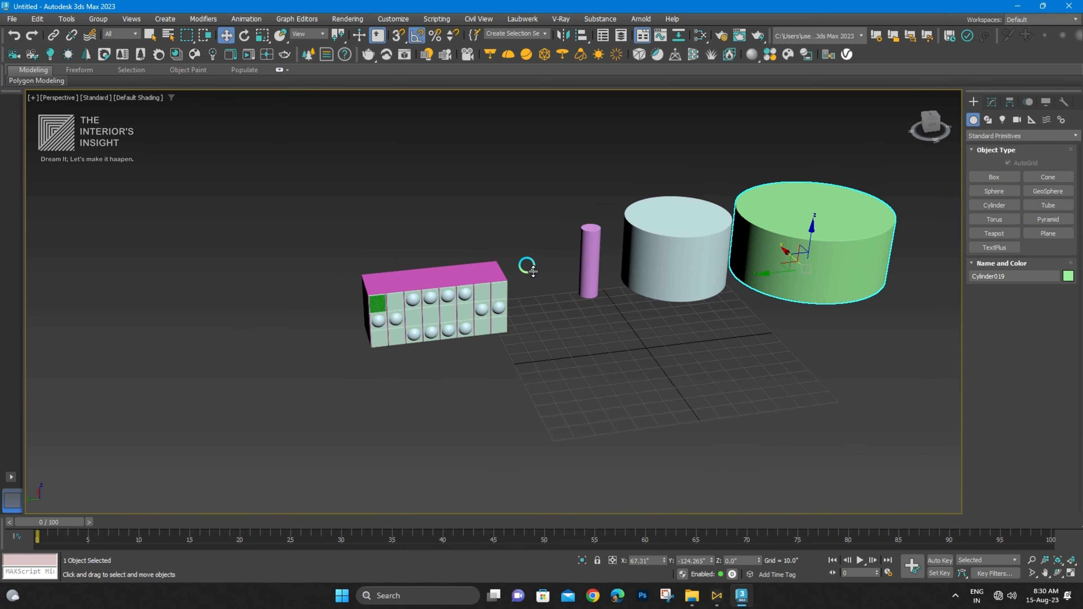
- Delete the three freestanding cylinders standing beside the cabinet
{"action": "middle_click_drag", "start_coordinate": [624, 231], "coordinate": [514, 274]}
{"action": "left_click_drag", "start_coordinate": [482, 343], "coordinate": [461, 339]}
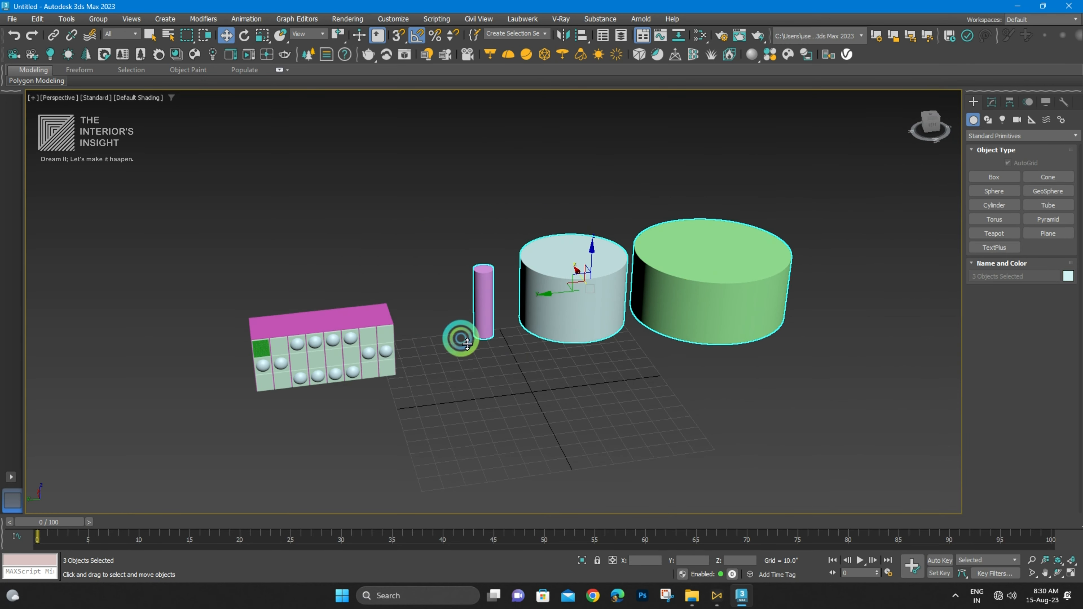
{"action": "key", "text": "Delete"}
- Select all 16 cylinders on the fluted corner panel, leaving the panel box out of the selection
{"action": "scroll", "coordinate": [257, 339], "scroll_direction": "up", "scroll_amount": 5}
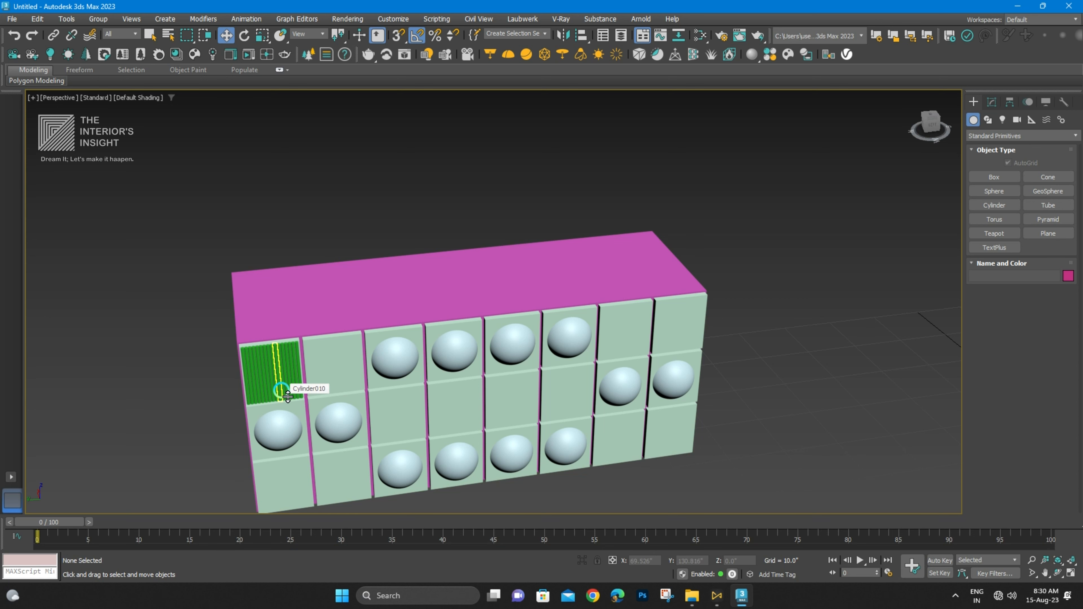
{"action": "middle_click_drag", "start_coordinate": [315, 365], "coordinate": [481, 306], "text": "alt"}
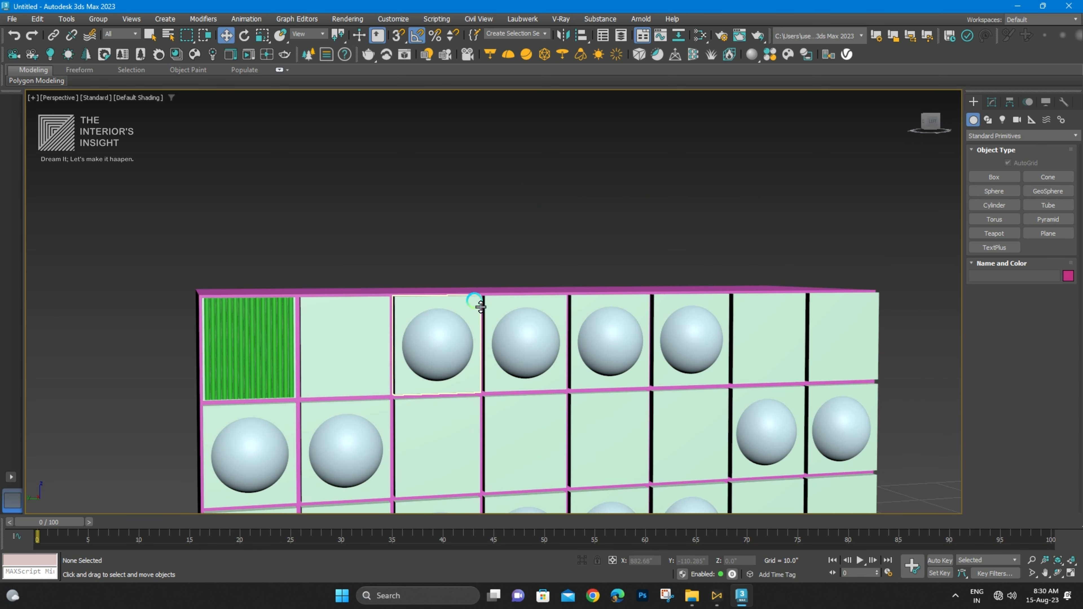
{"action": "middle_click_drag", "start_coordinate": [167, 338], "coordinate": [156, 306]}
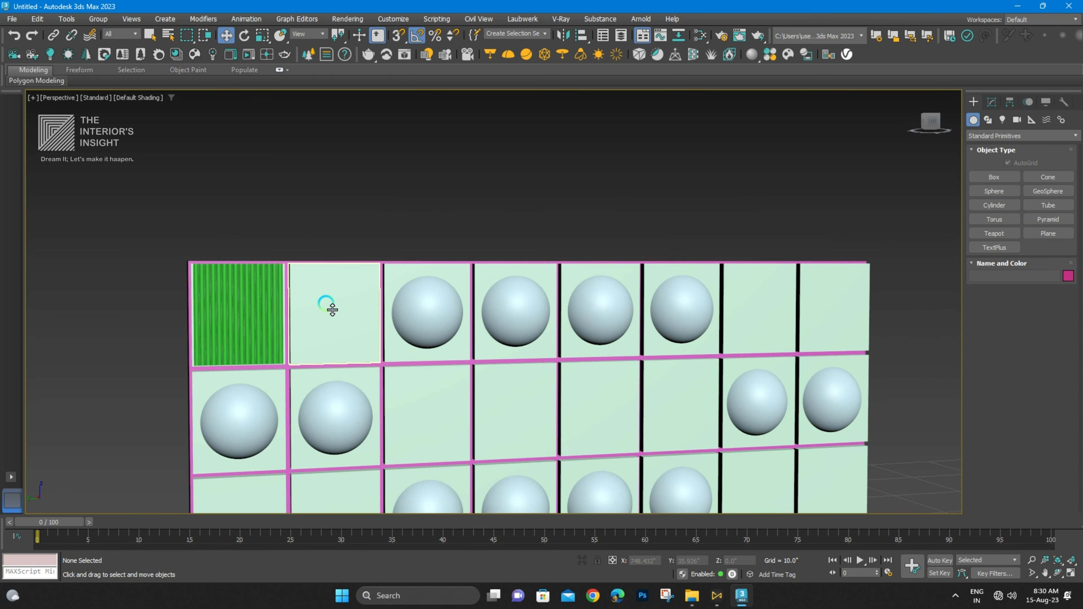
{"action": "middle_click_drag", "start_coordinate": [331, 307], "coordinate": [422, 280], "text": "alt"}
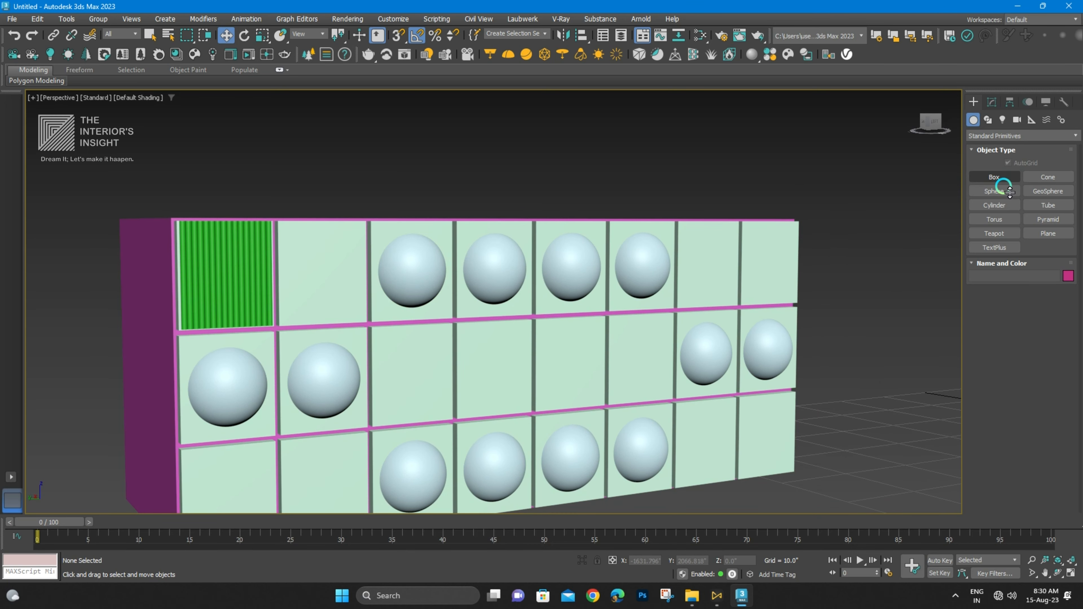
{"action": "scroll", "coordinate": [392, 295], "scroll_direction": "down", "scroll_amount": 4}
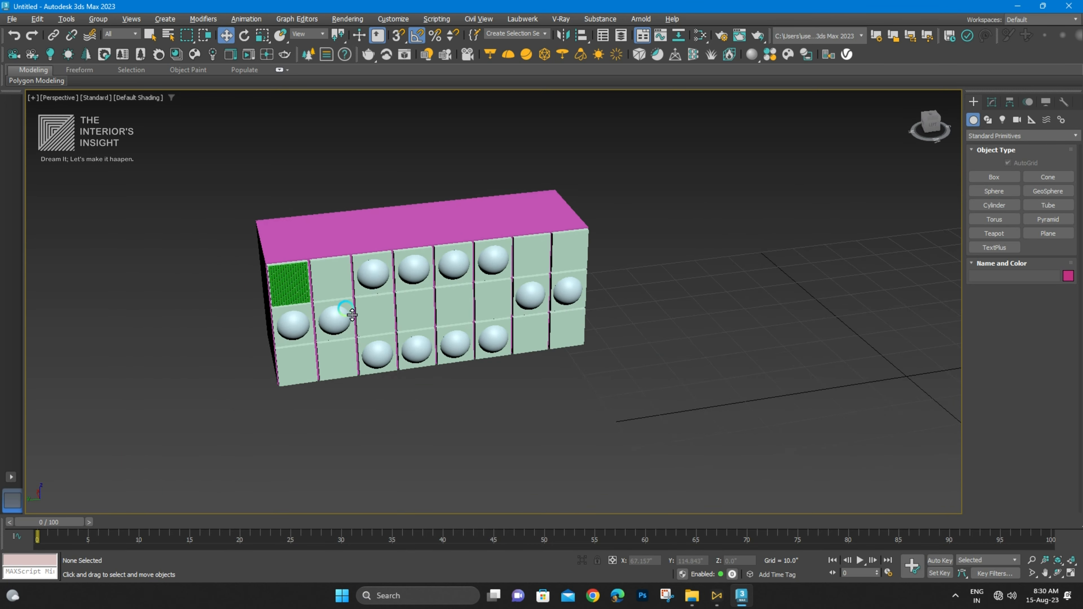
{"action": "scroll", "coordinate": [302, 247], "scroll_direction": "up", "scroll_amount": 8}
{"action": "left_click_drag", "start_coordinate": [255, 194], "coordinate": [492, 222]}
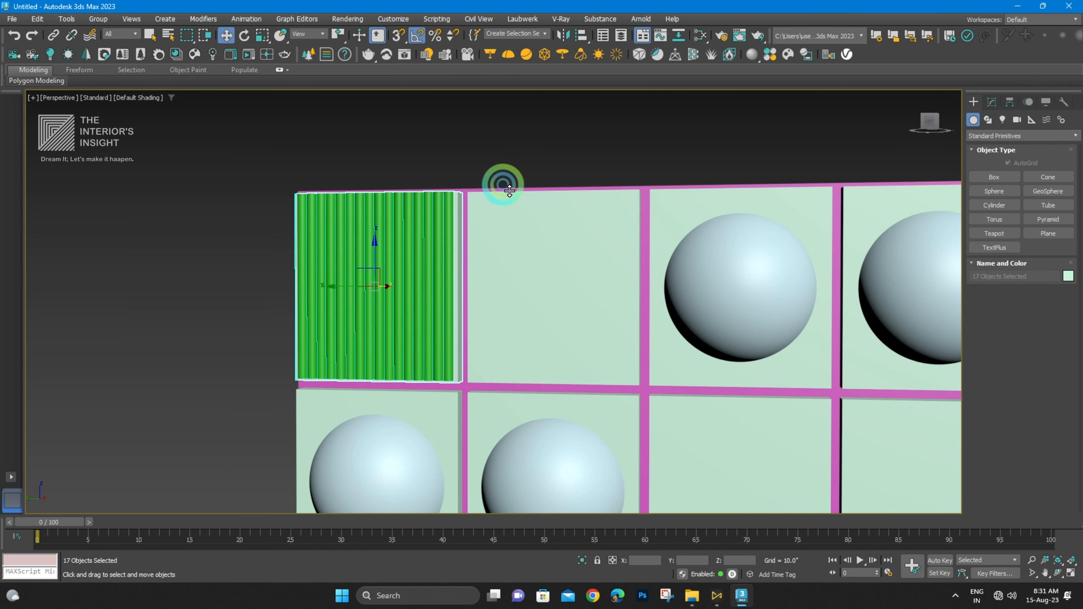
{"action": "scroll", "coordinate": [482, 192], "scroll_direction": "up", "scroll_amount": 4}
{"action": "left_click", "coordinate": [424, 202], "text": "alt"}
{"action": "scroll", "coordinate": [426, 203], "scroll_direction": "down", "scroll_amount": 4}
{"action": "middle_click_drag", "start_coordinate": [430, 237], "coordinate": [400, 252], "text": "alt"}
{"action": "scroll", "coordinate": [374, 241], "scroll_direction": "down", "scroll_amount": 5}
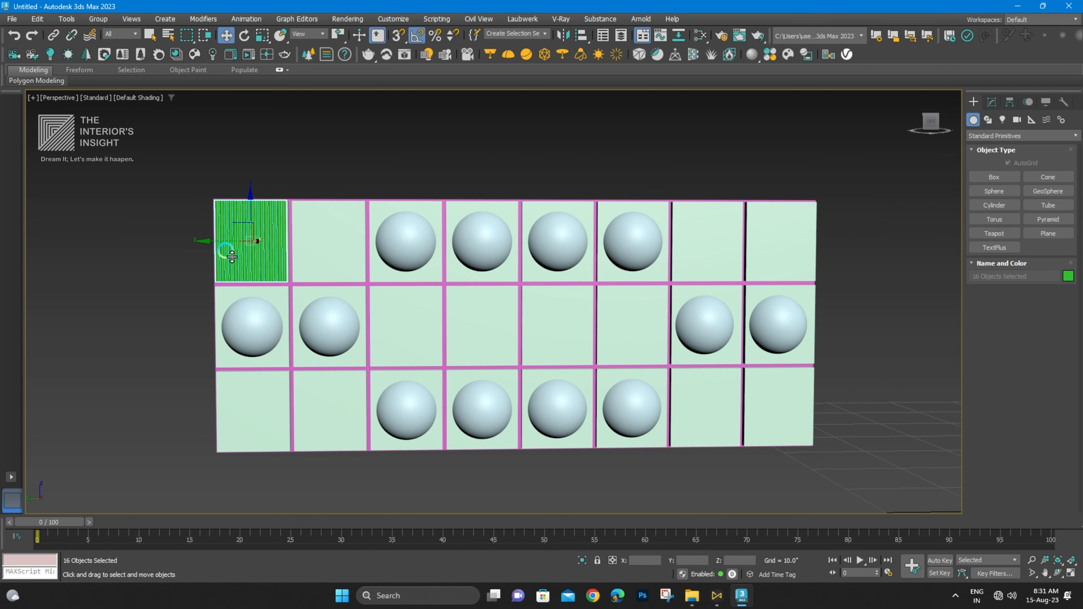
- Copy the row of cylinders with snapping onto the top corner panel at the opposite end of the cabinet front
{"action": "mouse_move", "coordinate": [218, 244]}
{"action": "left_mouse_down", "text": "shift"}
{"action": "mouse_move", "coordinate": [721, 242]}
{"action": "mouse_move", "coordinate": [735, 278]}
{"action": "left_mouse_up", "text": "shift"}
{"action": "left_click", "coordinate": [583, 340]}
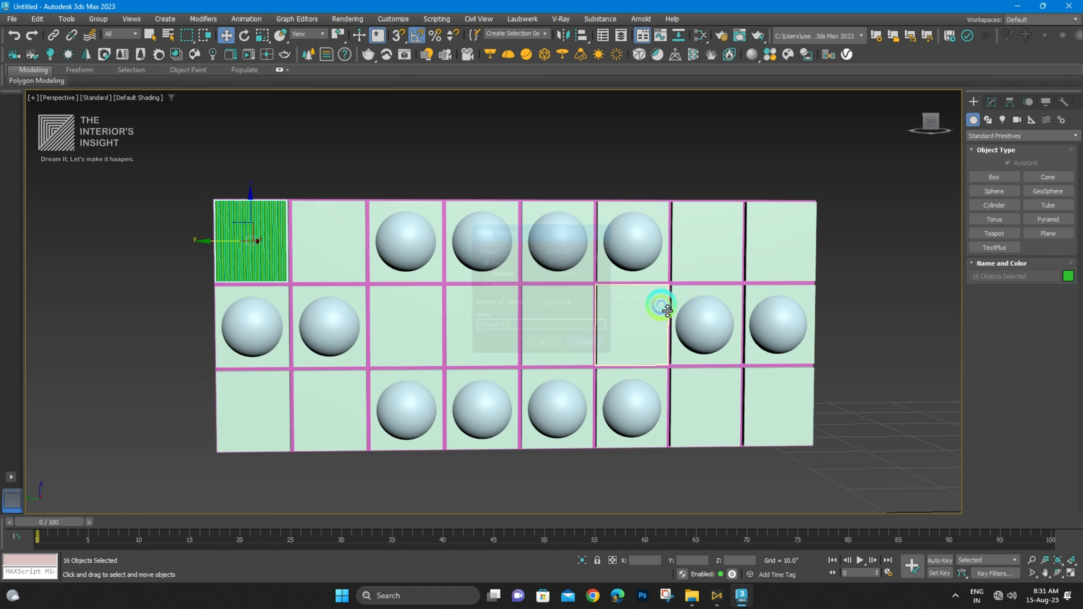
{"action": "key", "text": "s"}
{"action": "mouse_move", "coordinate": [222, 250]}
{"action": "left_mouse_down", "text": "shift"}
{"action": "mouse_move", "coordinate": [842, 213]}
{"action": "mouse_move", "coordinate": [784, 204]}
{"action": "left_mouse_up", "text": "shift"}
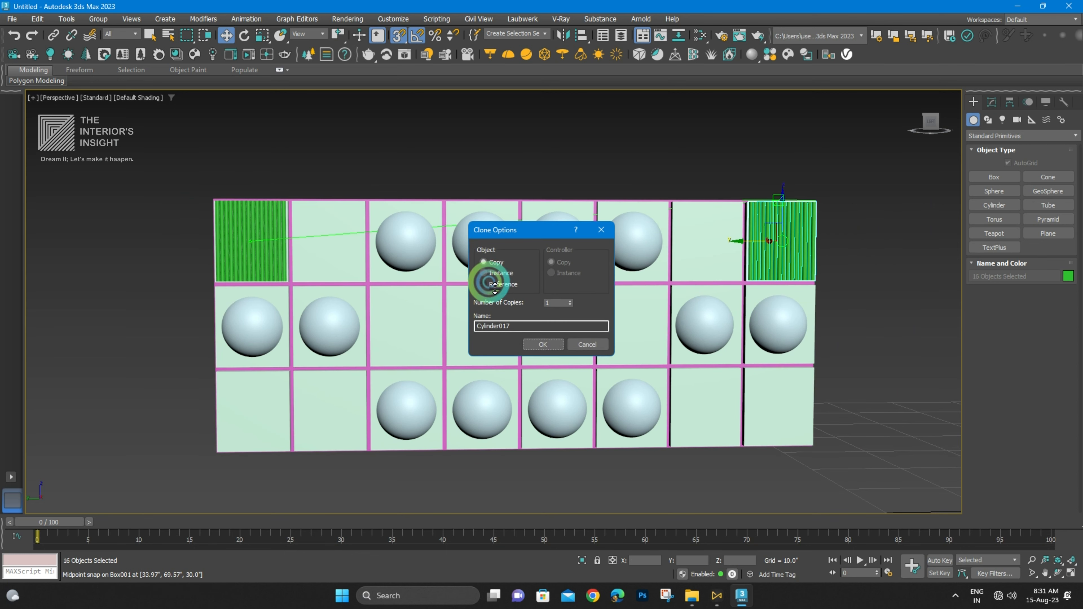
{"action": "left_click", "coordinate": [547, 345]}
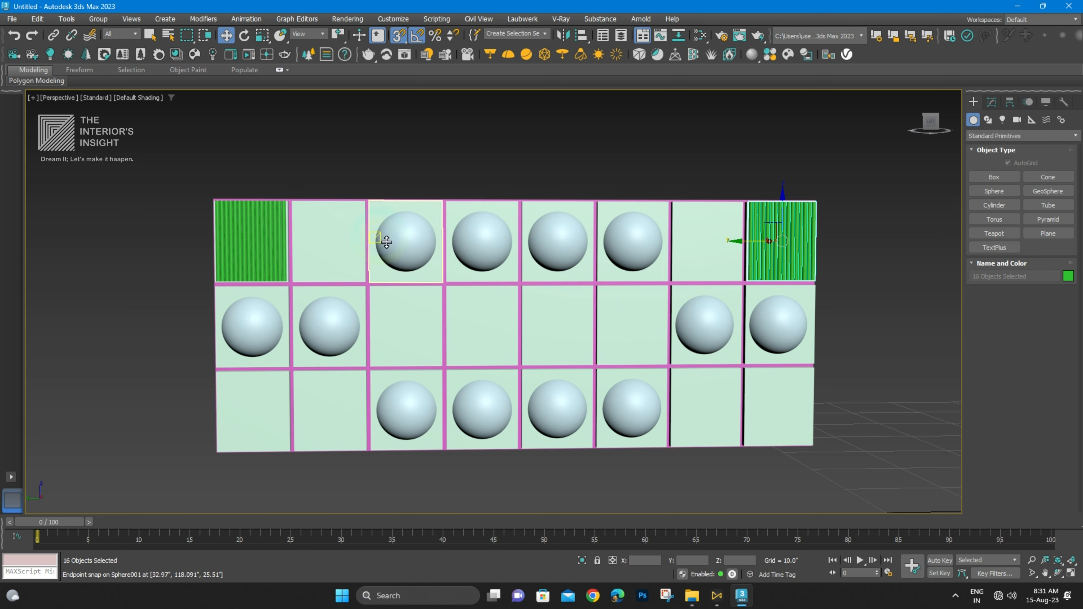
{"action": "mouse_move", "coordinate": [726, 224]}
{"action": "middle_mouse_down", "text": "alt"}
{"action": "mouse_move", "coordinate": [710, 211]}
{"action": "mouse_move", "coordinate": [711, 228]}
{"action": "middle_mouse_up", "text": "alt"}
{"action": "middle_click_drag", "start_coordinate": [571, 247], "coordinate": [583, 270], "text": "alt"}
{"action": "left_click_drag", "start_coordinate": [844, 184], "coordinate": [752, 251]}
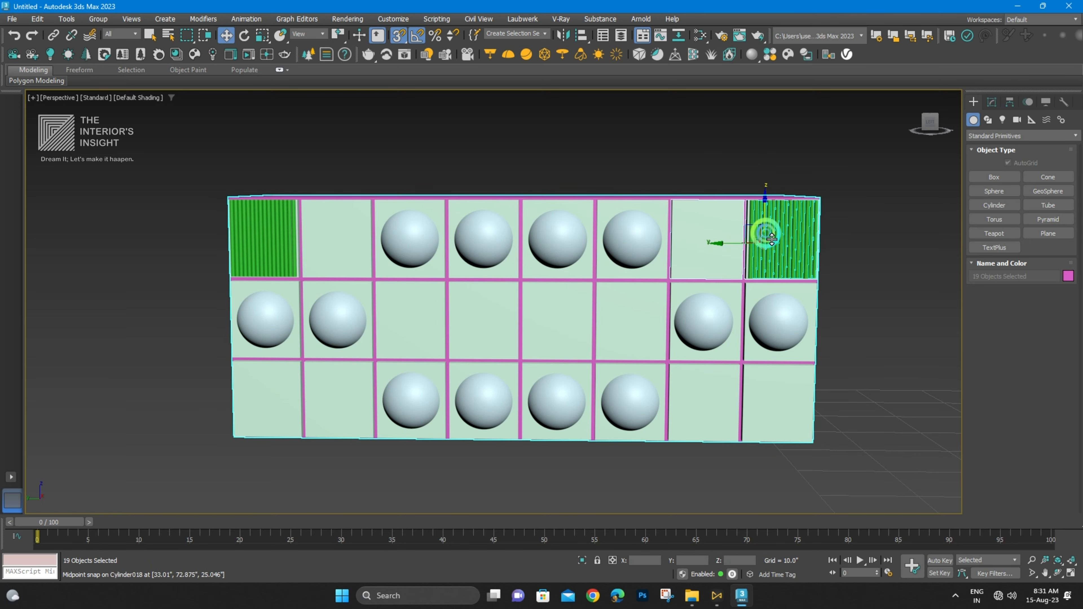
{"action": "key", "text": "ctrl+z"}
- Copy the row of cylinders onto the fourth and fifth panels of the cabinet's middle row
{"action": "scroll", "coordinate": [789, 215], "scroll_direction": "up", "scroll_amount": 5}
{"action": "middle_click_drag", "start_coordinate": [788, 214], "coordinate": [744, 230], "text": "alt"}
{"action": "scroll", "coordinate": [732, 188], "scroll_direction": "down", "scroll_amount": 5}
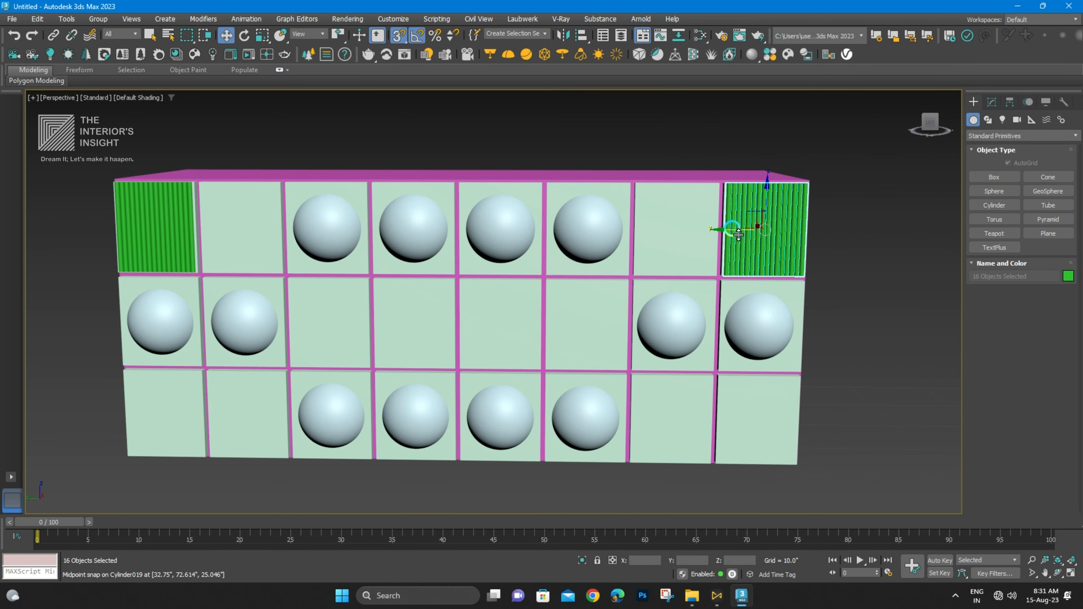
{"action": "mouse_move", "coordinate": [739, 235]}
{"action": "left_mouse_down", "text": "shift"}
{"action": "mouse_move", "coordinate": [692, 300]}
{"action": "mouse_move", "coordinate": [416, 334]}
{"action": "mouse_move", "coordinate": [428, 280]}
{"action": "mouse_move", "coordinate": [422, 288]}
{"action": "left_mouse_up", "text": "shift"}
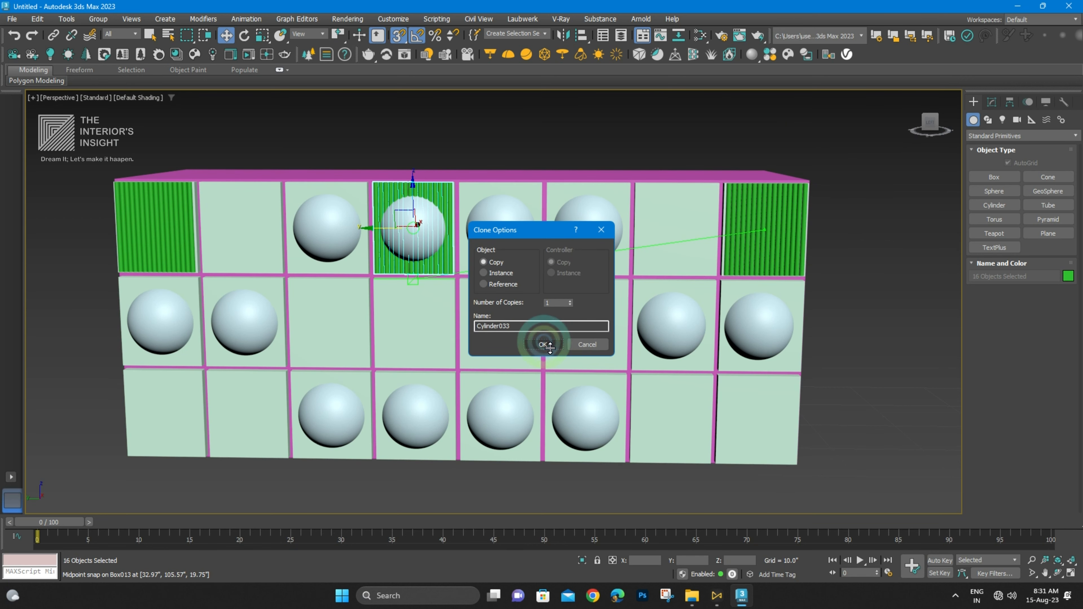
{"action": "left_click", "coordinate": [533, 344]}
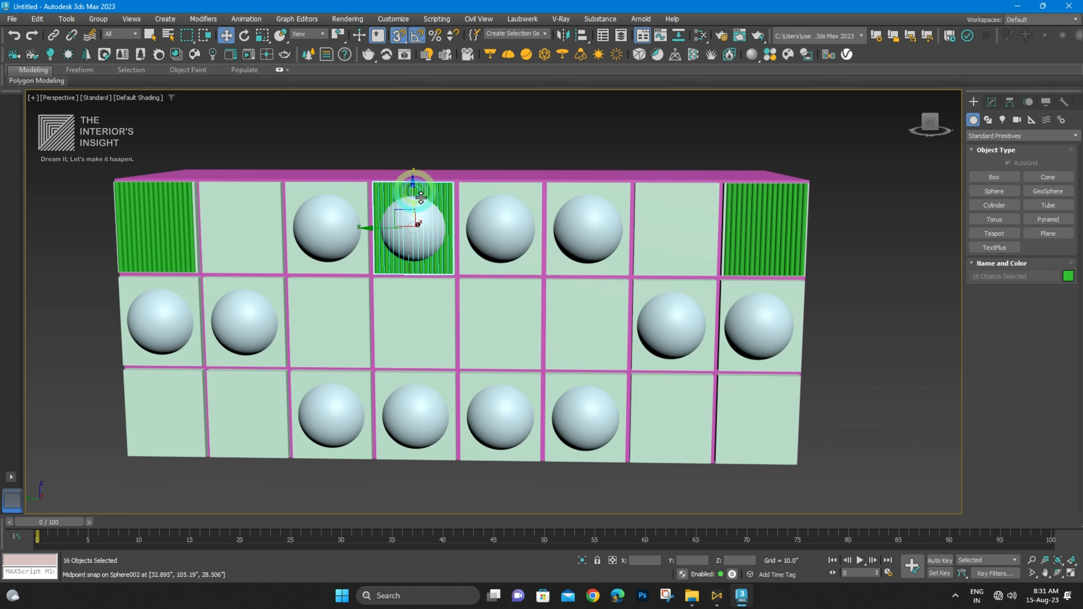
{"action": "mouse_move", "coordinate": [411, 191]}
{"action": "left_mouse_down"}
{"action": "mouse_move", "coordinate": [428, 271]}
{"action": "mouse_move", "coordinate": [468, 327]}
{"action": "left_mouse_up"}
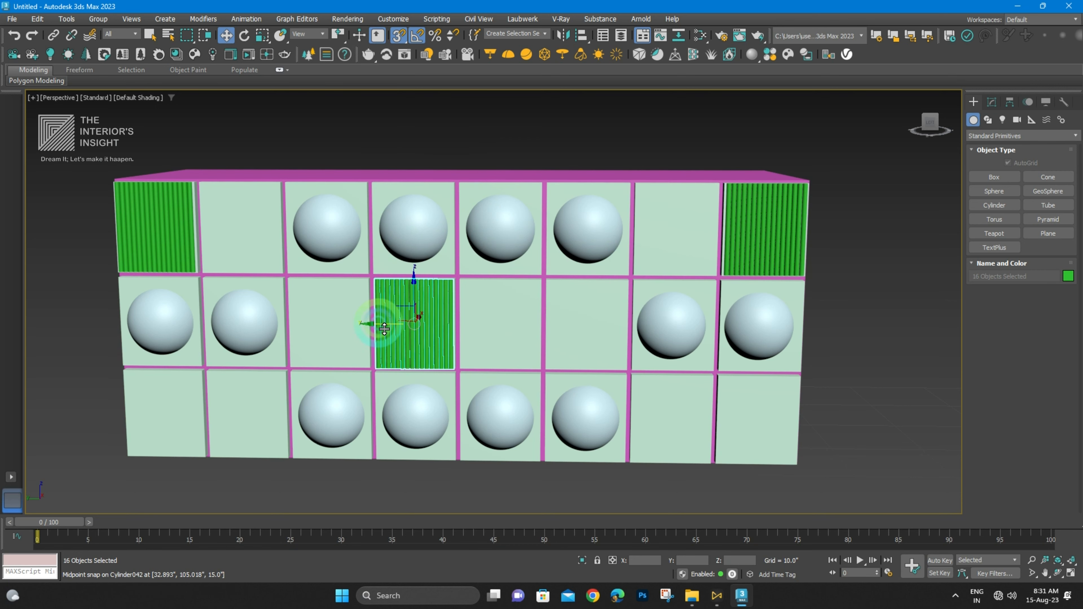
{"action": "mouse_move", "coordinate": [384, 329]}
{"action": "left_mouse_down", "text": "shift"}
{"action": "mouse_move", "coordinate": [508, 285]}
{"action": "mouse_move", "coordinate": [502, 332]}
{"action": "left_mouse_up", "text": "shift"}
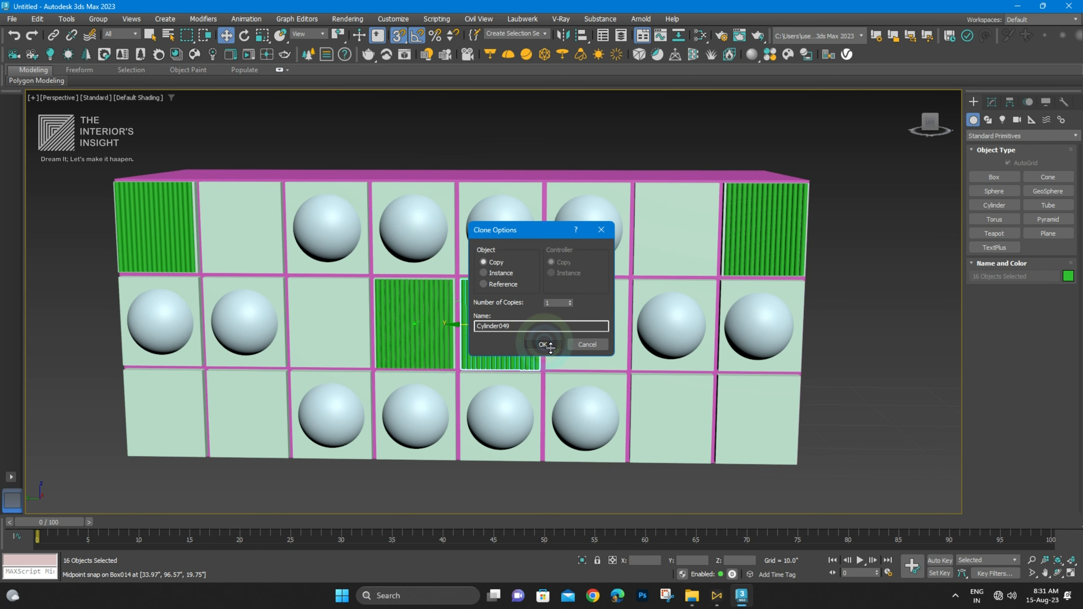
- Copy the row of cylinders onto the second and seventh panels of the cabinet's bottom row
{"action": "scroll", "coordinate": [529, 319], "scroll_direction": "down", "scroll_amount": 4}
{"action": "middle_click_drag", "start_coordinate": [528, 321], "coordinate": [494, 317], "text": "alt"}
{"action": "scroll", "coordinate": [499, 326], "scroll_direction": "up", "scroll_amount": 2}
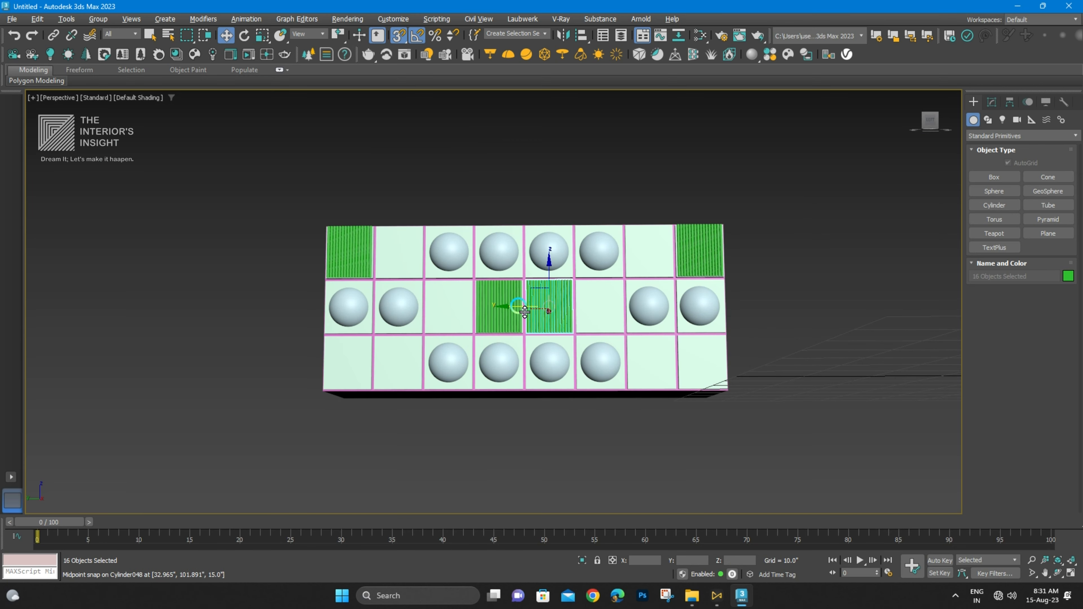
{"action": "left_click_drag", "start_coordinate": [525, 312], "coordinate": [499, 352]}
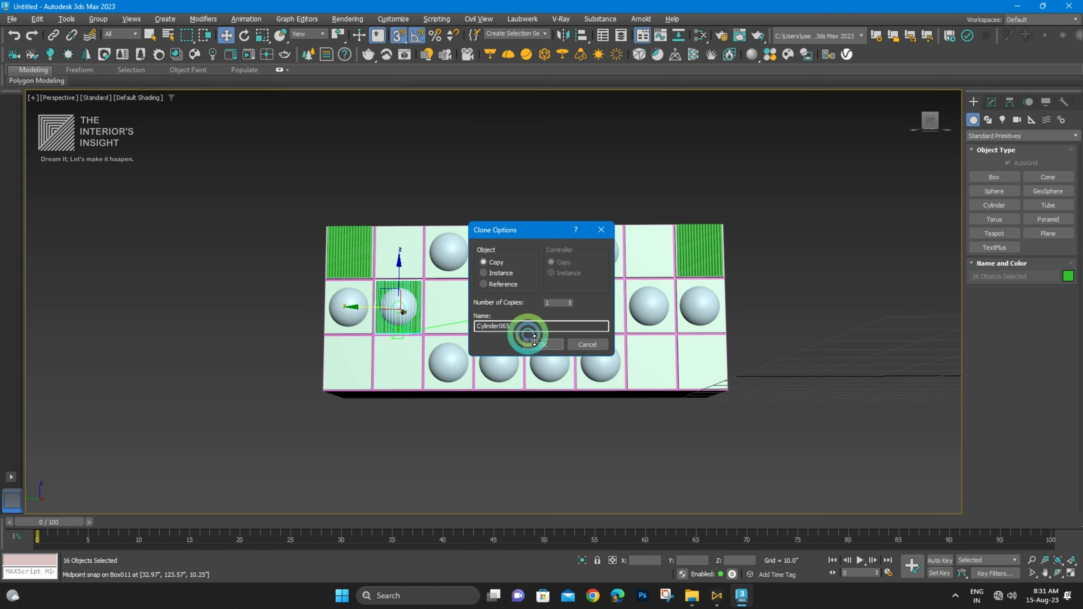
{"action": "left_click", "coordinate": [538, 345]}
{"action": "scroll", "coordinate": [399, 305], "scroll_direction": "up", "scroll_amount": 3}
{"action": "mouse_move", "coordinate": [397, 303]}
{"action": "left_mouse_down"}
{"action": "mouse_move", "coordinate": [406, 411]}
{"action": "mouse_move", "coordinate": [408, 384]}
{"action": "mouse_move", "coordinate": [341, 426]}
{"action": "mouse_move", "coordinate": [622, 392]}
{"action": "mouse_move", "coordinate": [615, 379]}
{"action": "left_mouse_up"}
{"action": "scroll", "coordinate": [339, 417], "scroll_direction": "down", "scroll_amount": 4}
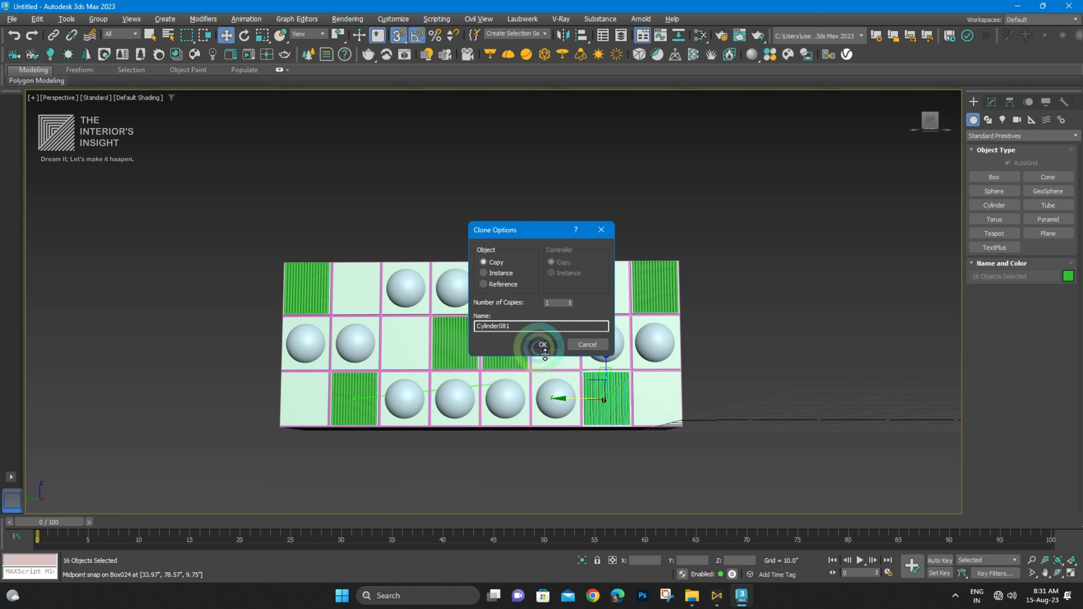
- Clear the selection and examine the arrangement of fluted and half-sphere panels across the cabinet front
{"action": "middle_click_drag", "start_coordinate": [584, 290], "coordinate": [611, 340], "text": "alt"}
{"action": "scroll", "coordinate": [612, 386], "scroll_direction": "up", "scroll_amount": 6}
{"action": "scroll", "coordinate": [612, 386], "scroll_direction": "down", "scroll_amount": 4}
{"action": "left_click", "coordinate": [781, 242]}
{"action": "scroll", "coordinate": [638, 286], "scroll_direction": "down", "scroll_amount": 3}
{"action": "middle_click_drag", "start_coordinate": [641, 290], "coordinate": [507, 276], "text": "alt"}
{"action": "scroll", "coordinate": [471, 281], "scroll_direction": "up", "scroll_amount": 3}
{"action": "scroll", "coordinate": [564, 310], "scroll_direction": "down", "scroll_amount": 4}
{"action": "middle_click_drag", "start_coordinate": [565, 312], "coordinate": [563, 280], "text": "alt"}
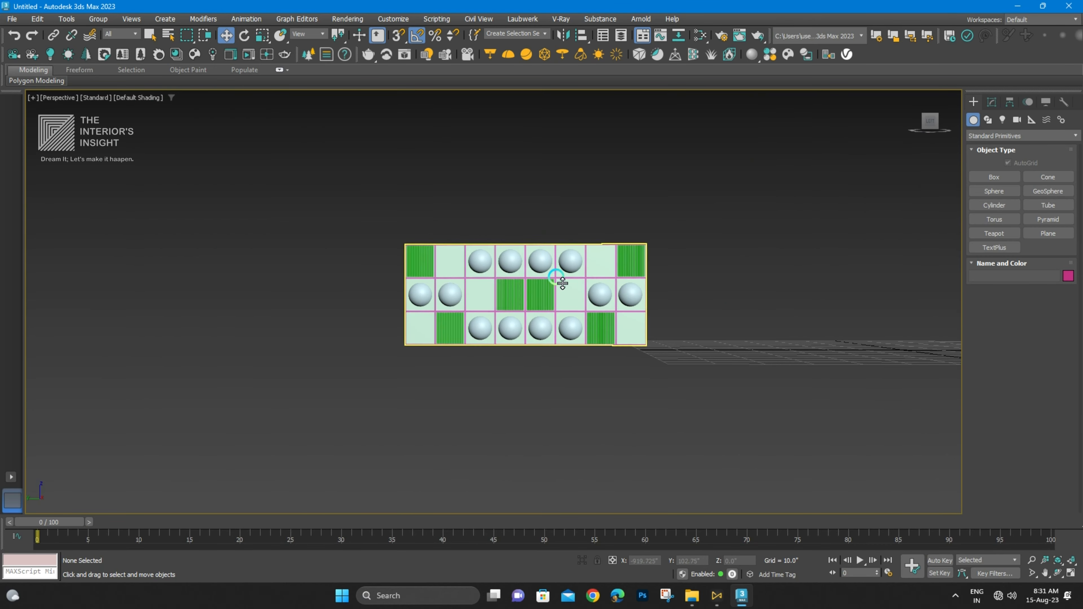
{"action": "scroll", "coordinate": [563, 278], "scroll_direction": "up", "scroll_amount": 4}
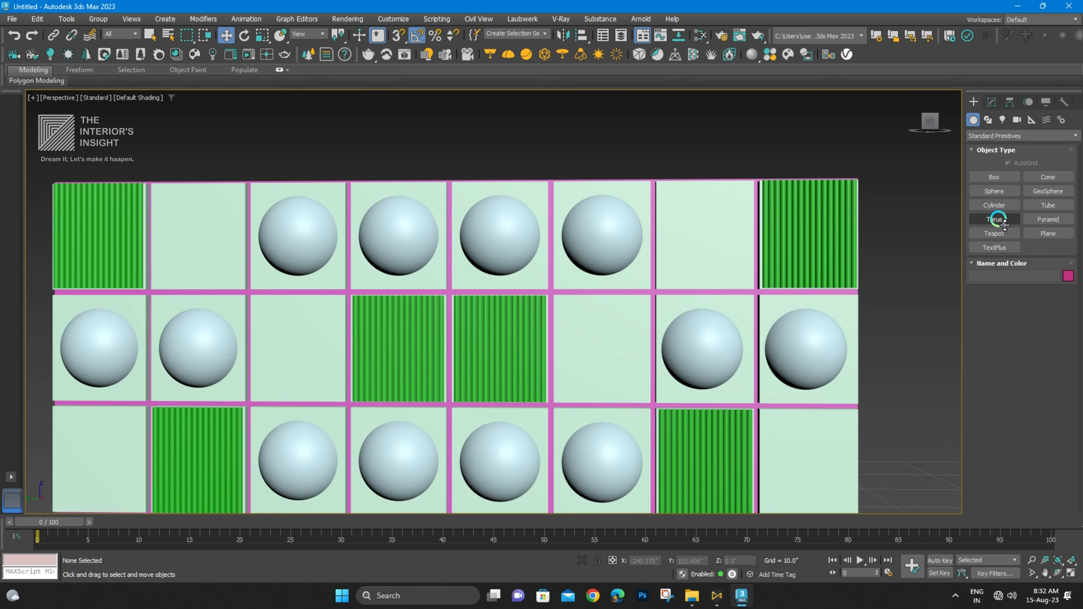
- Create a torus on the ground beside the cabinet with Radius 1 about 13.37" and Radius 2 about 2.07"
{"action": "left_click", "coordinate": [998, 220]}
{"action": "scroll", "coordinate": [611, 314], "scroll_direction": "down", "scroll_amount": 4}
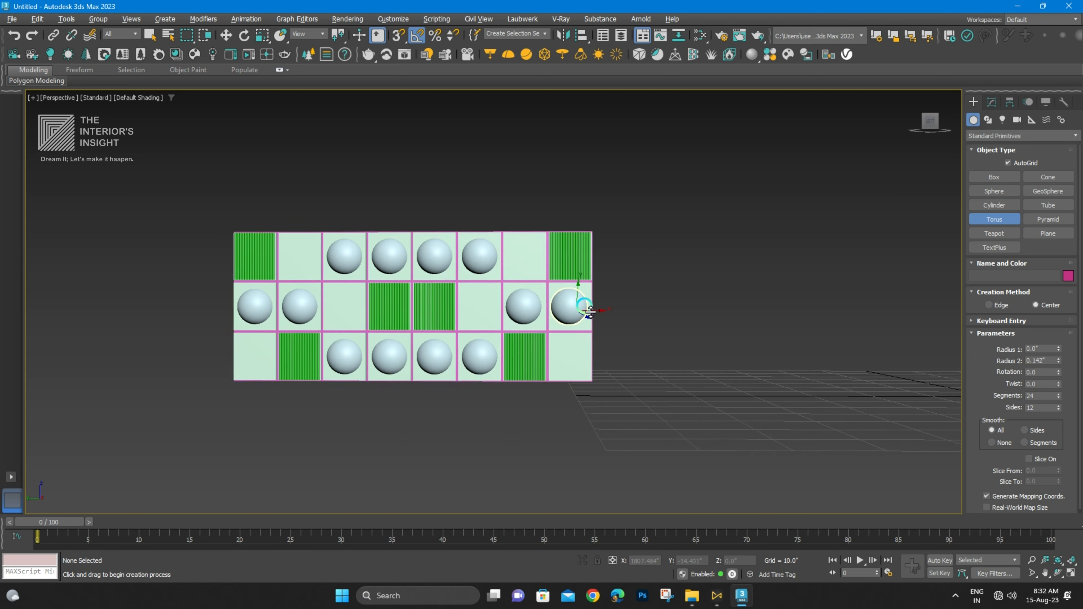
{"action": "middle_click_drag", "start_coordinate": [590, 312], "coordinate": [627, 348], "text": "alt"}
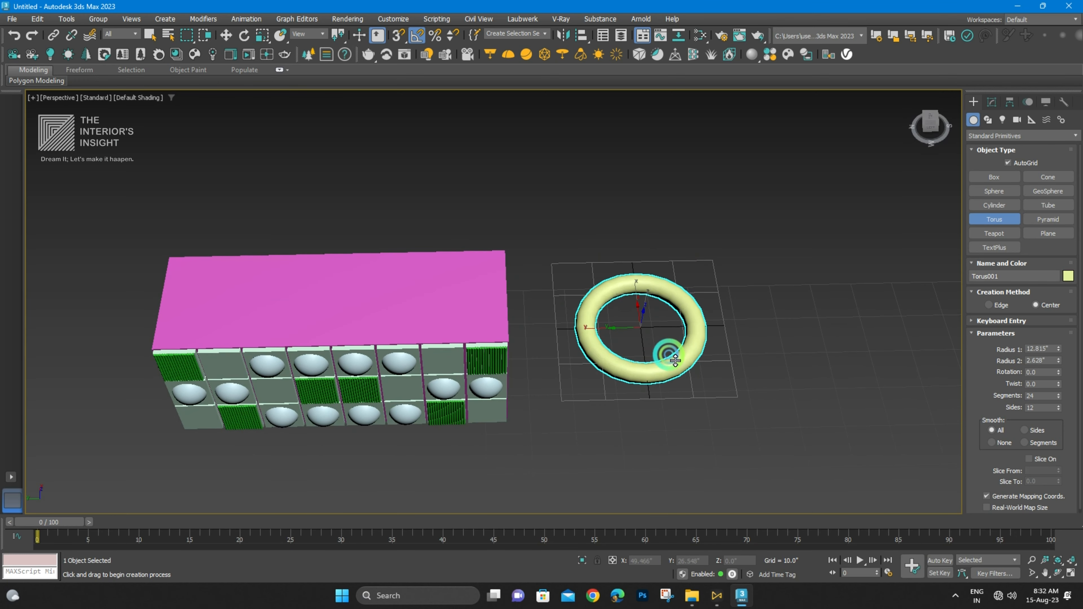
{"action": "scroll", "coordinate": [672, 350], "scroll_direction": "up", "scroll_amount": 3}
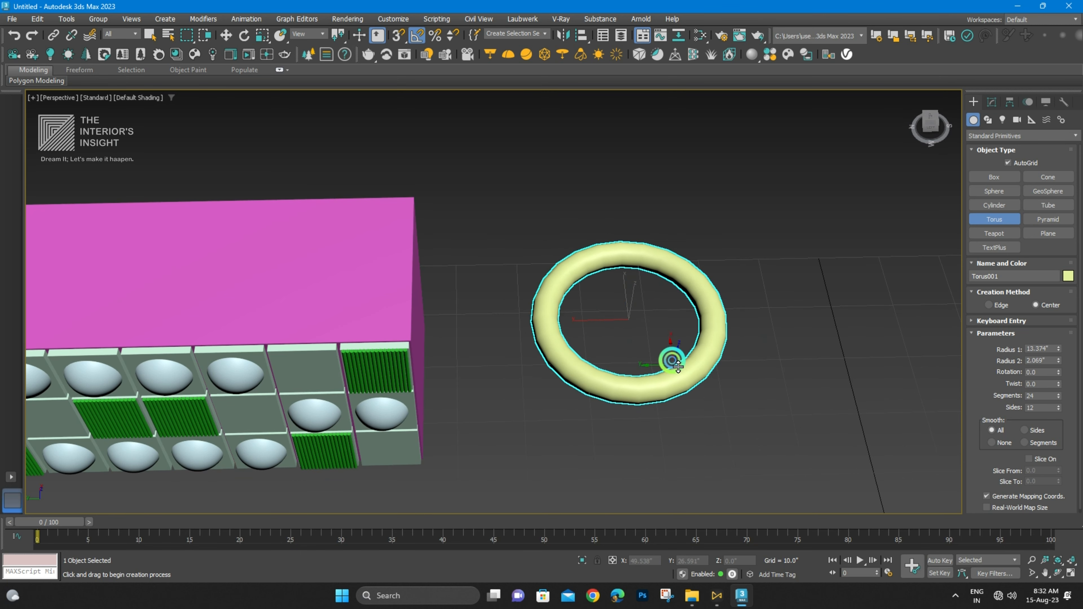
{"action": "scroll", "coordinate": [672, 361], "scroll_direction": "up", "scroll_amount": 5}
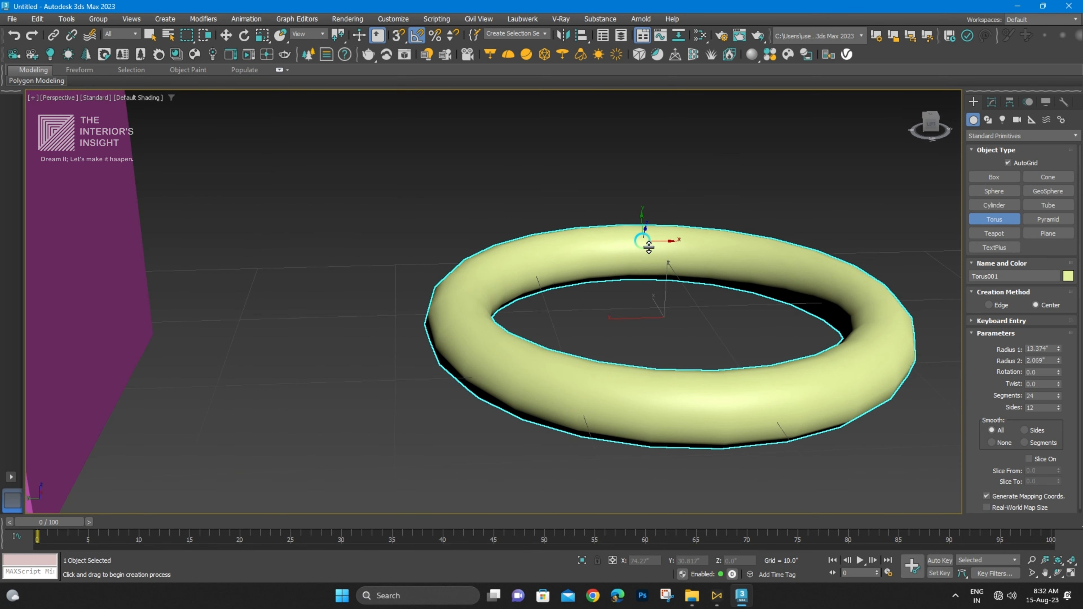
{"action": "scroll", "coordinate": [648, 284], "scroll_direction": "down", "scroll_amount": 8}
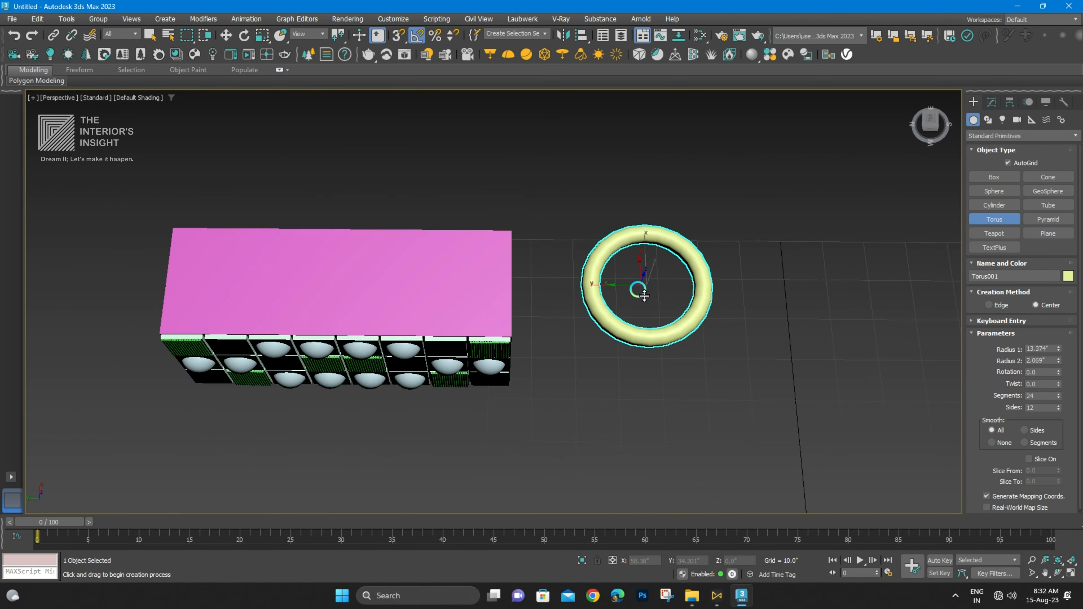
{"action": "middle_click_drag", "start_coordinate": [636, 291], "coordinate": [666, 251], "text": "alt"}
{"action": "scroll", "coordinate": [666, 278], "scroll_direction": "up", "scroll_amount": 3}
{"action": "mouse_move", "coordinate": [669, 292]}
{"action": "middle_mouse_down", "text": "alt"}
{"action": "mouse_move", "coordinate": [649, 314]}
{"action": "mouse_move", "coordinate": [647, 288]}
{"action": "middle_mouse_up", "text": "alt"}
- Adjust the torus to Radius 1 about 16.58", Radius 2 about 2.44" and Twist 4
{"action": "key", "text": "w"}
{"action": "left_click", "coordinate": [991, 101]}
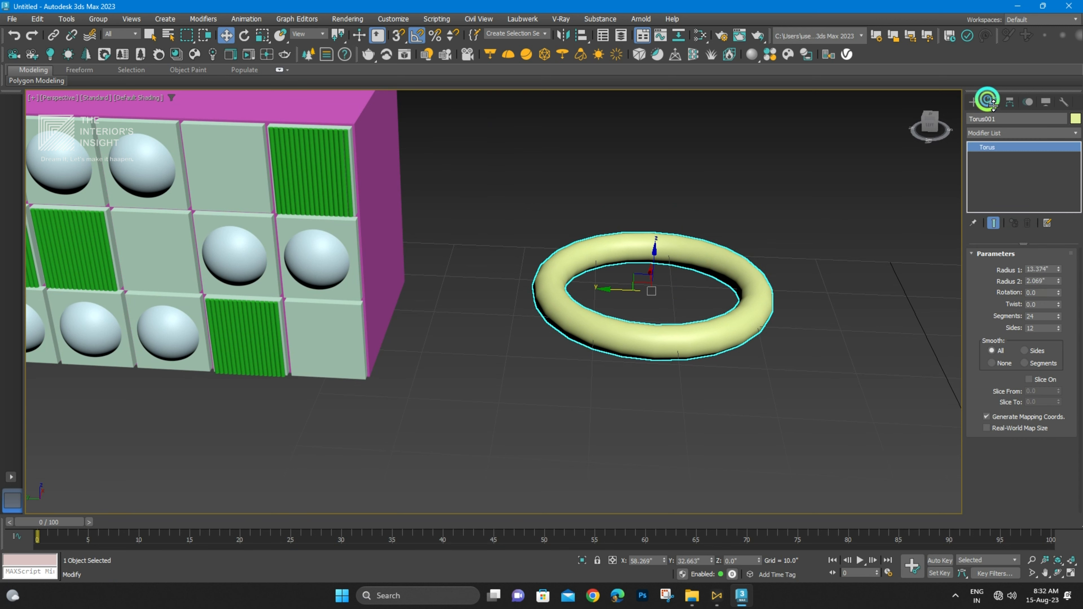
{"action": "left_click_drag", "start_coordinate": [1057, 268], "coordinate": [1066, 300]}
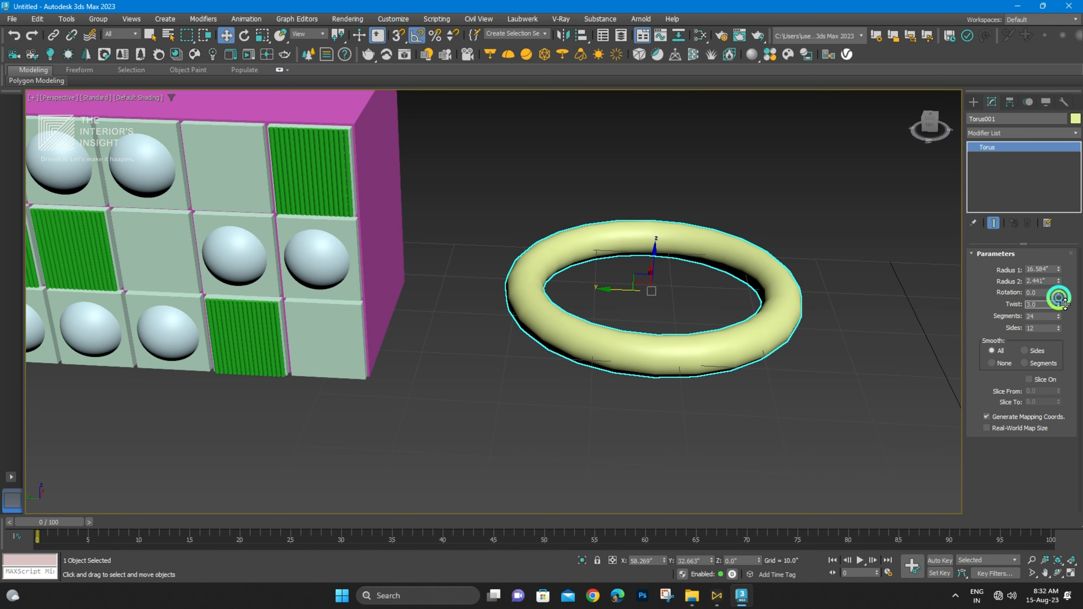
- Display the torus's edged faces, increase its segments to 130 and reset its Twist to 0
{"action": "mouse_move", "coordinate": [643, 317]}
{"action": "middle_mouse_down"}
{"action": "mouse_move", "coordinate": [664, 317]}
{"action": "mouse_move", "coordinate": [667, 289]}
{"action": "middle_mouse_up"}
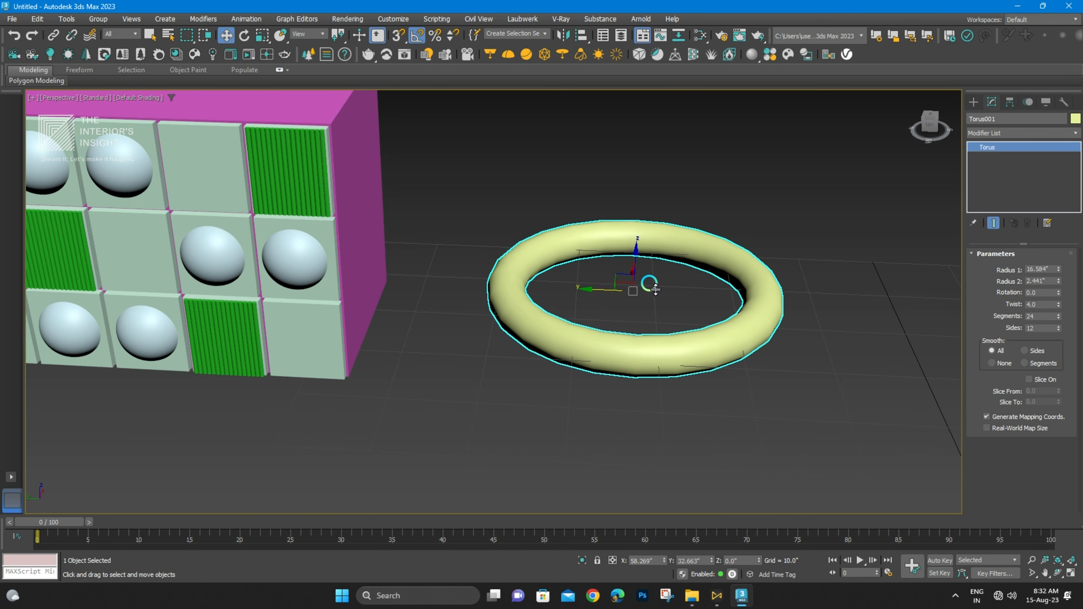
{"action": "key", "text": "F4"}
{"action": "scroll", "coordinate": [609, 301], "scroll_direction": "up", "scroll_amount": 4}
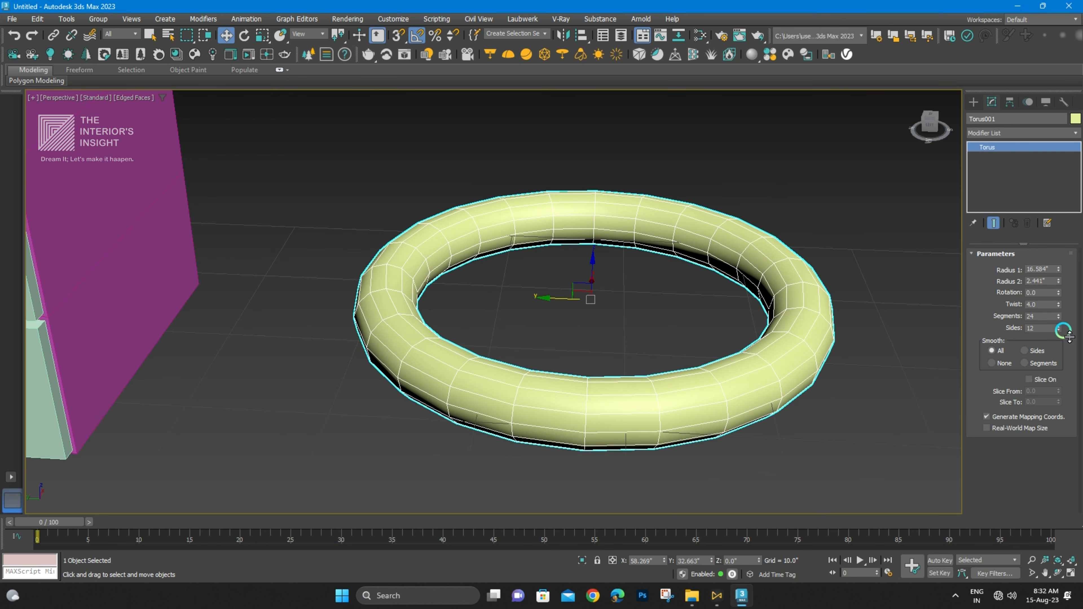
{"action": "left_click_drag", "start_coordinate": [1060, 306], "coordinate": [1056, 257]}
{"action": "right_click", "coordinate": [1065, 305]}
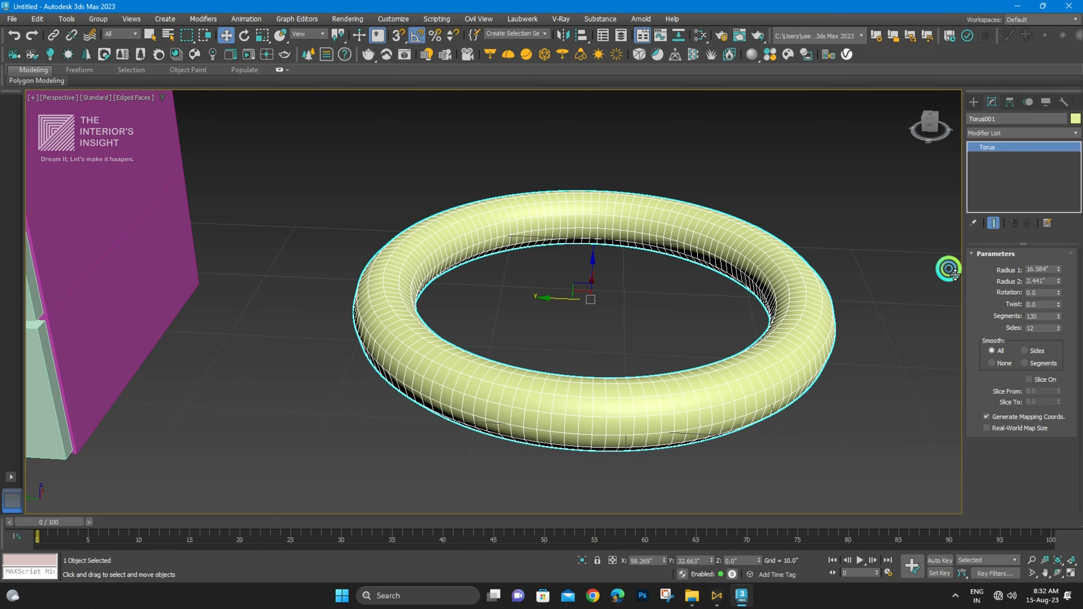
- Hide the edged faces and examine the torus beside the cabinet up close and from further away
{"action": "scroll", "coordinate": [683, 311], "scroll_direction": "down", "scroll_amount": 4}
{"action": "scroll", "coordinate": [678, 315], "scroll_direction": "up", "scroll_amount": 5}
{"action": "middle_click_drag", "start_coordinate": [678, 314], "coordinate": [751, 381]}
{"action": "key", "text": "F4"}
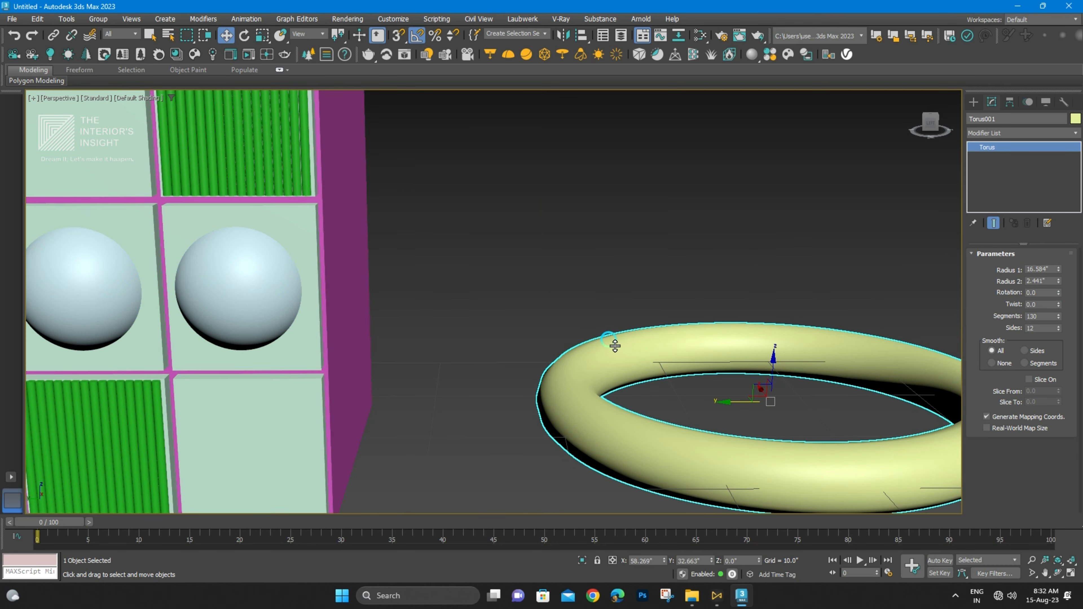
{"action": "scroll", "coordinate": [608, 344], "scroll_direction": "down", "scroll_amount": 5}
{"action": "middle_click_drag", "start_coordinate": [596, 301], "coordinate": [586, 273]}
{"action": "middle_click_drag", "start_coordinate": [505, 335], "coordinate": [537, 347]}
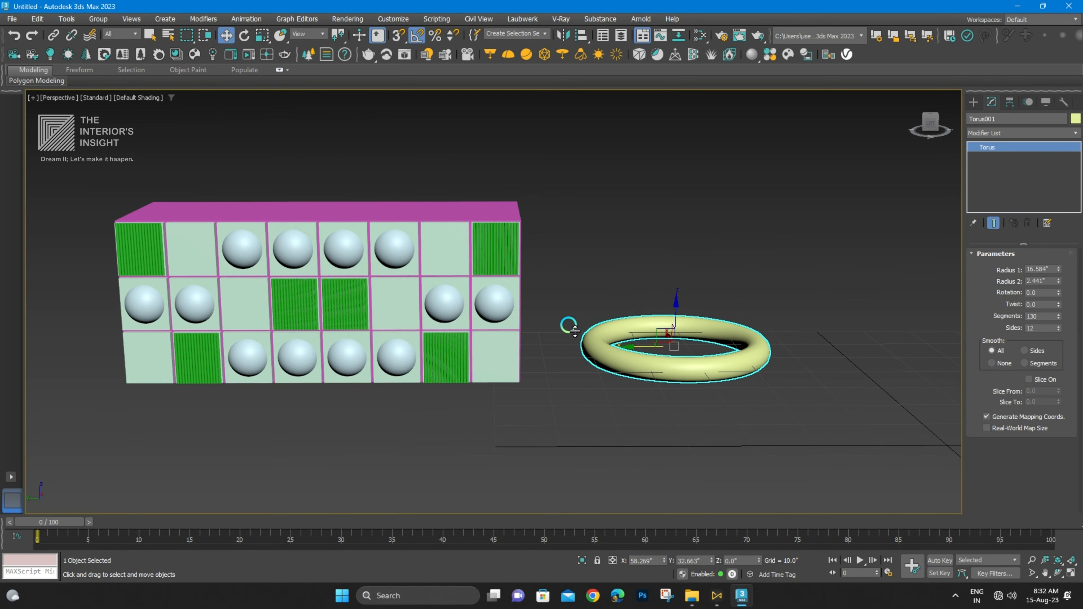
{"action": "scroll", "coordinate": [665, 326], "scroll_direction": "up", "scroll_amount": 5}
{"action": "middle_click_drag", "start_coordinate": [785, 330], "coordinate": [974, 365], "text": "alt"}
{"action": "scroll", "coordinate": [704, 350], "scroll_direction": "down", "scroll_amount": 6}
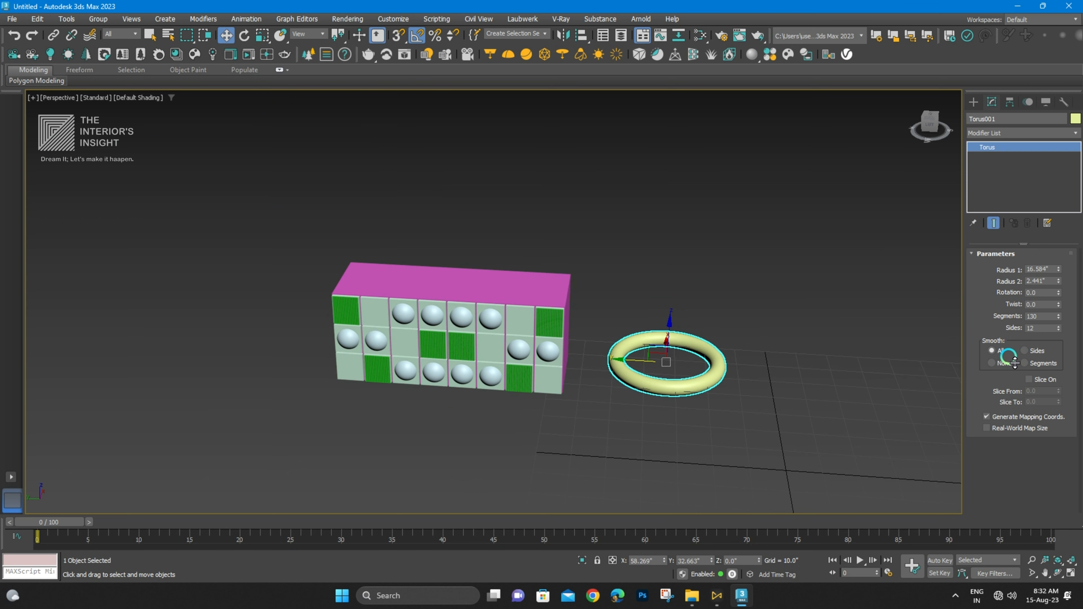
- Try the Sides and None smoothing options on the torus and restore smoothing to All
{"action": "left_click", "coordinate": [1029, 349]}
{"action": "left_click", "coordinate": [994, 362]}
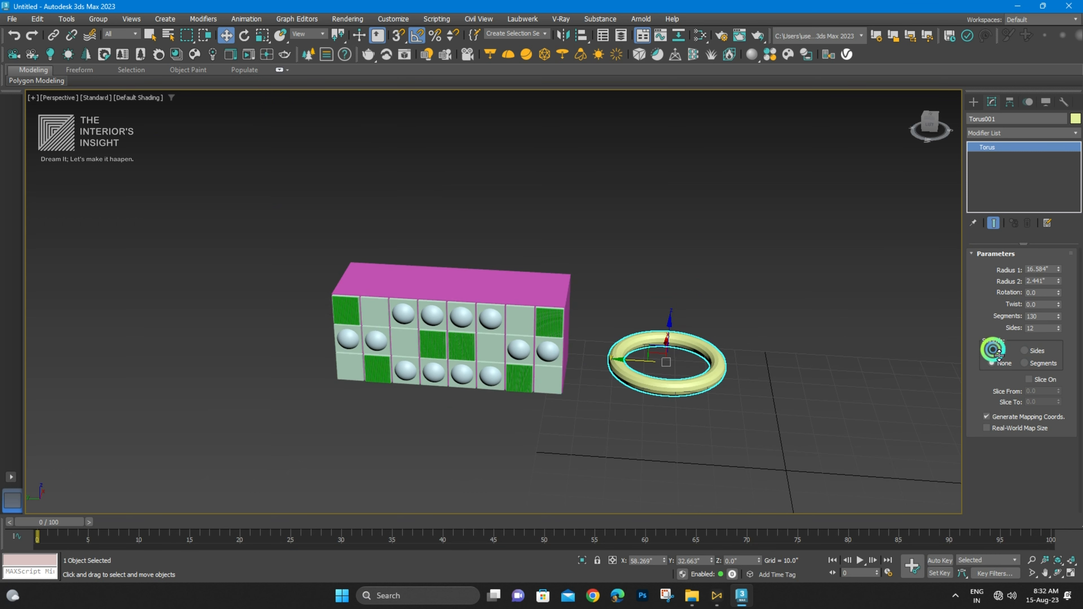
{"action": "left_click", "coordinate": [994, 351]}
{"action": "scroll", "coordinate": [704, 370], "scroll_direction": "up", "scroll_amount": 5}
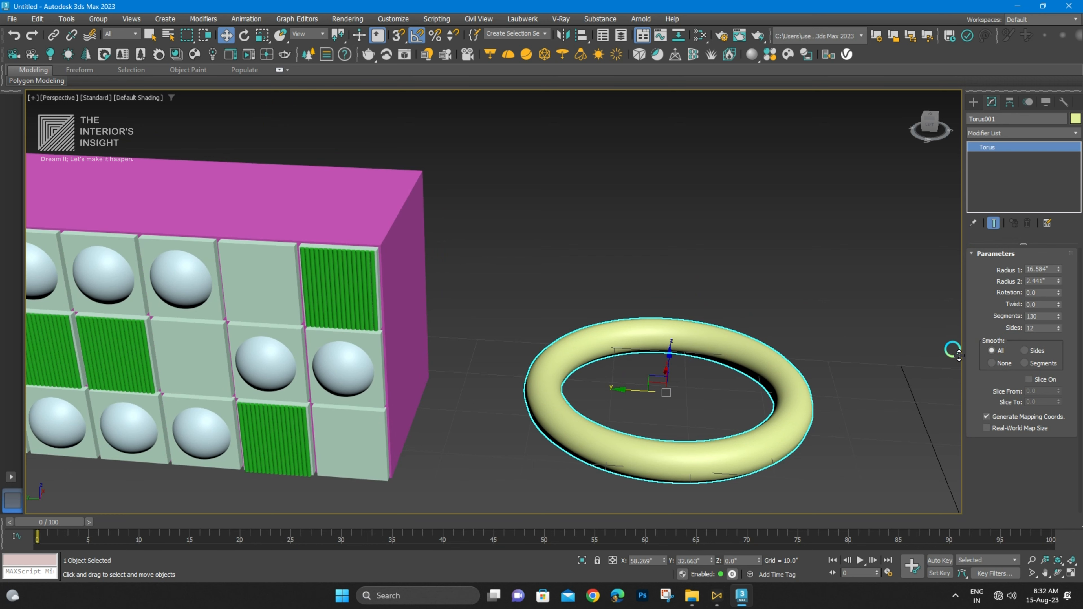
{"action": "middle_click_drag", "start_coordinate": [828, 378], "coordinate": [773, 378]}
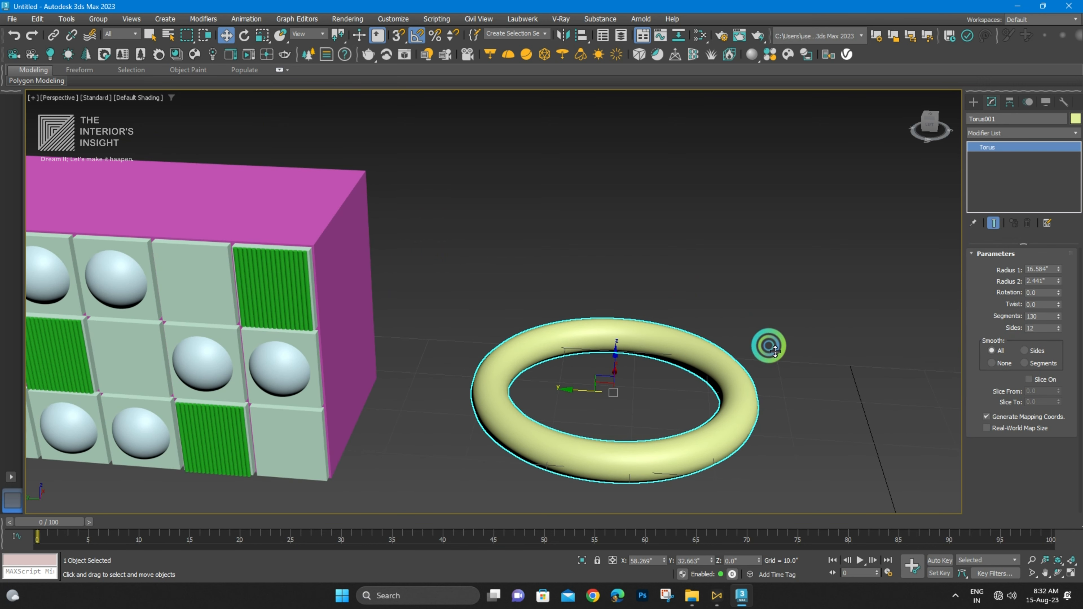
- Delete the torus and create a teapot with a radius of about 6.75" on the cabinet's end face
{"action": "key", "text": "Delete"}
{"action": "left_click", "coordinate": [974, 102]}
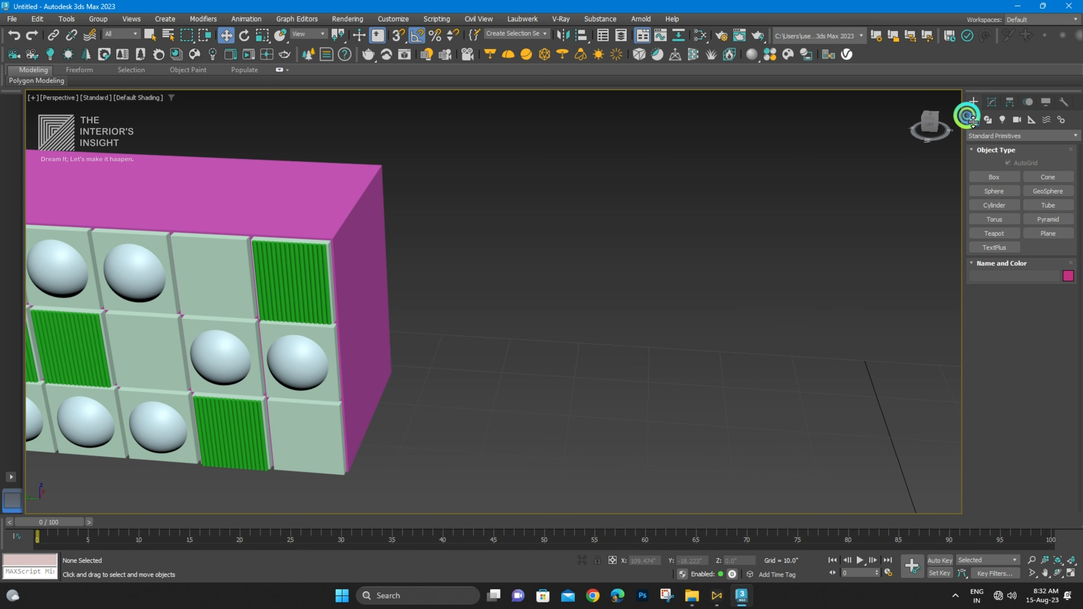
{"action": "left_click", "coordinate": [993, 233]}
{"action": "scroll", "coordinate": [717, 380], "scroll_direction": "down", "scroll_amount": 3}
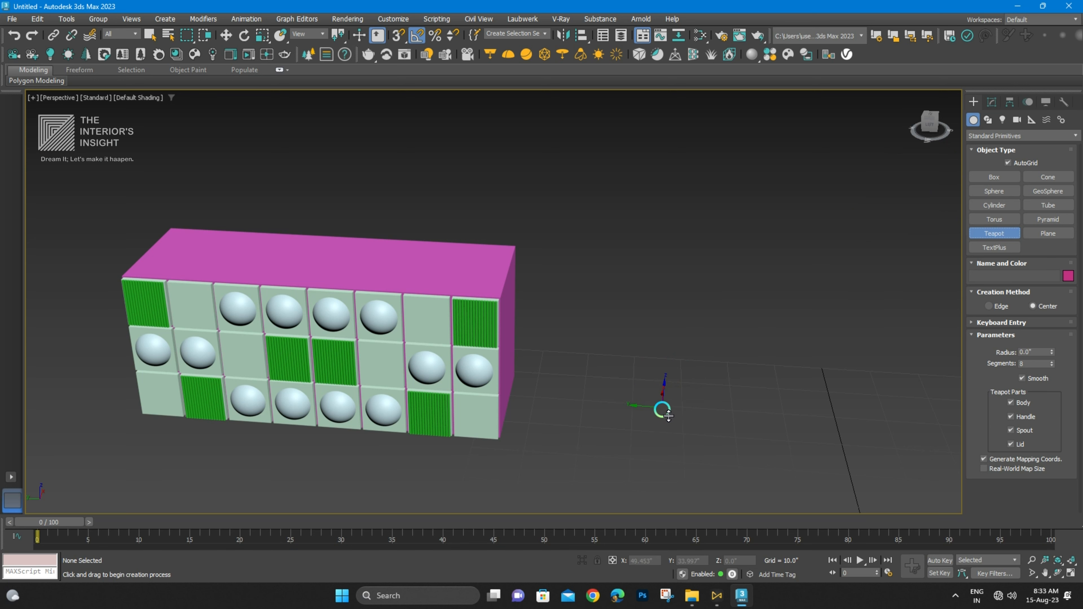
{"action": "scroll", "coordinate": [505, 314], "scroll_direction": "up", "scroll_amount": 5}
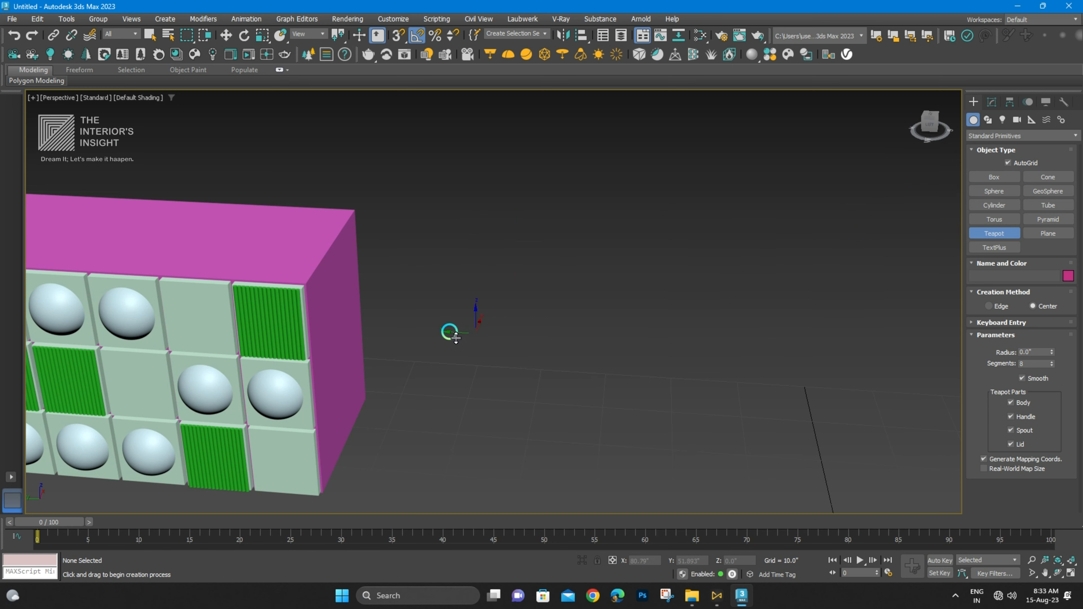
{"action": "left_click_drag", "start_coordinate": [338, 325], "coordinate": [362, 337]}
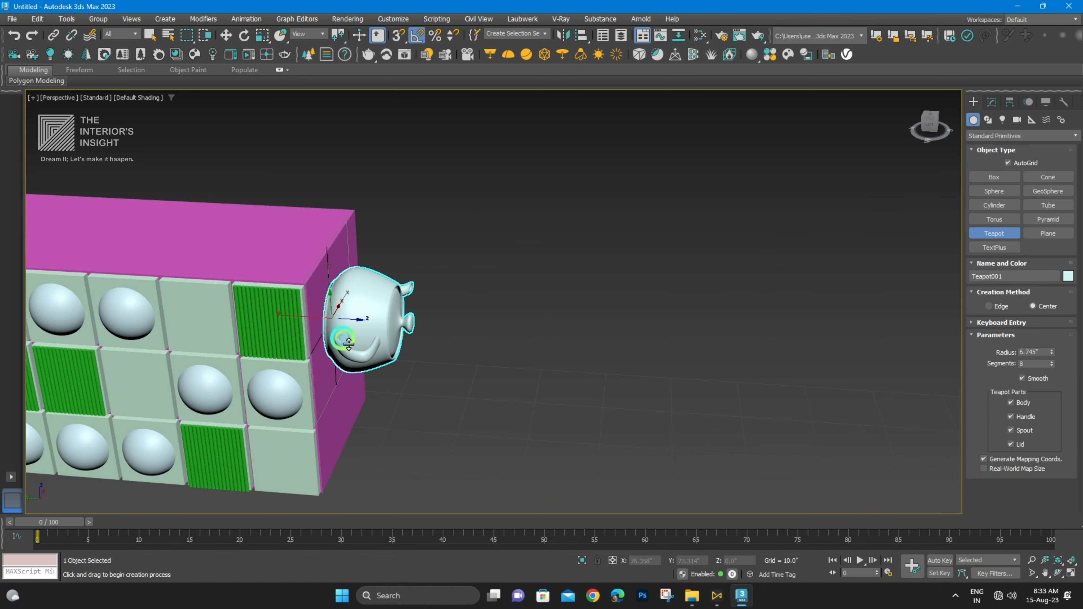
{"action": "middle_click_drag", "start_coordinate": [367, 325], "coordinate": [437, 315], "text": "alt"}
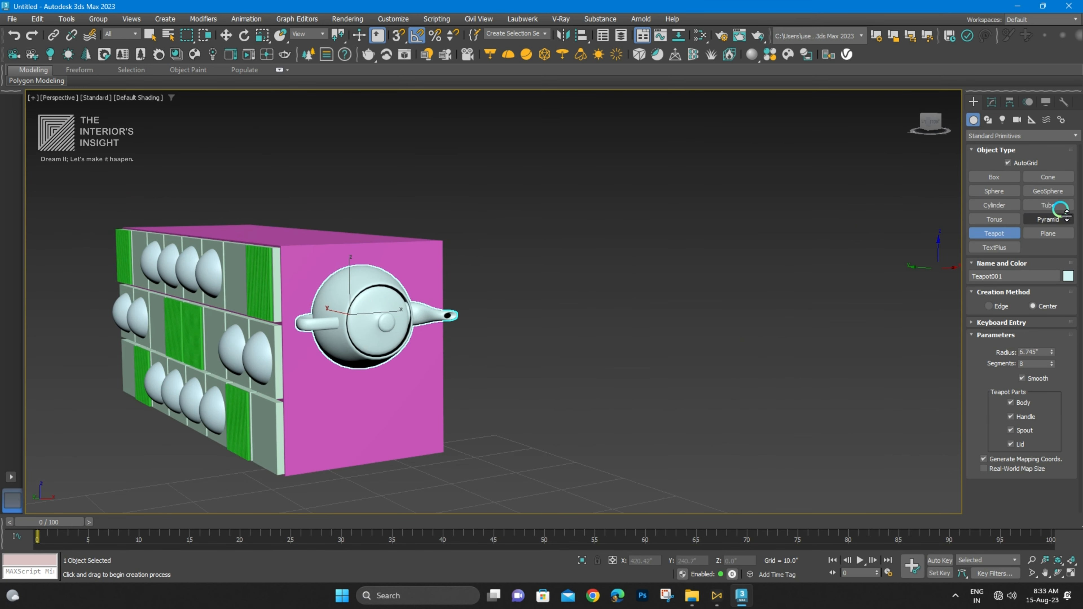
{"action": "scroll", "coordinate": [532, 382], "scroll_direction": "up", "scroll_amount": 5}
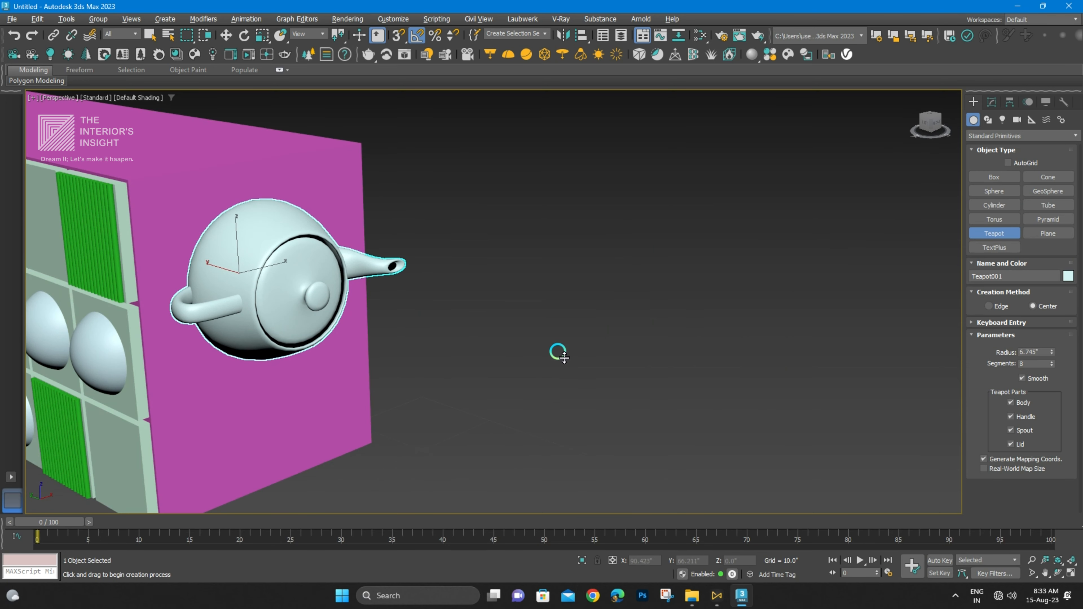
{"action": "middle_click_drag", "start_coordinate": [331, 281], "coordinate": [890, 246], "text": "alt"}
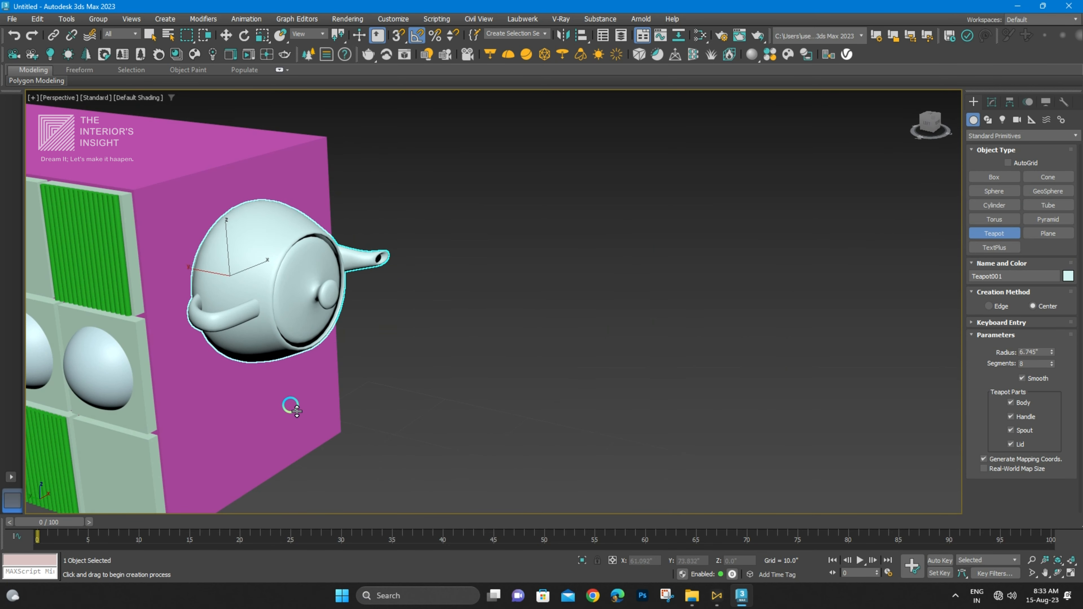
- Try to create a second teapot on the cabinet's end face below the first one
{"action": "left_click_drag", "start_coordinate": [257, 397], "coordinate": [266, 418]}
{"action": "key", "text": "w"}
{"action": "middle_click_drag", "start_coordinate": [270, 412], "coordinate": [340, 357], "text": "alt"}
{"action": "scroll", "coordinate": [339, 357], "scroll_direction": "down", "scroll_amount": 6}
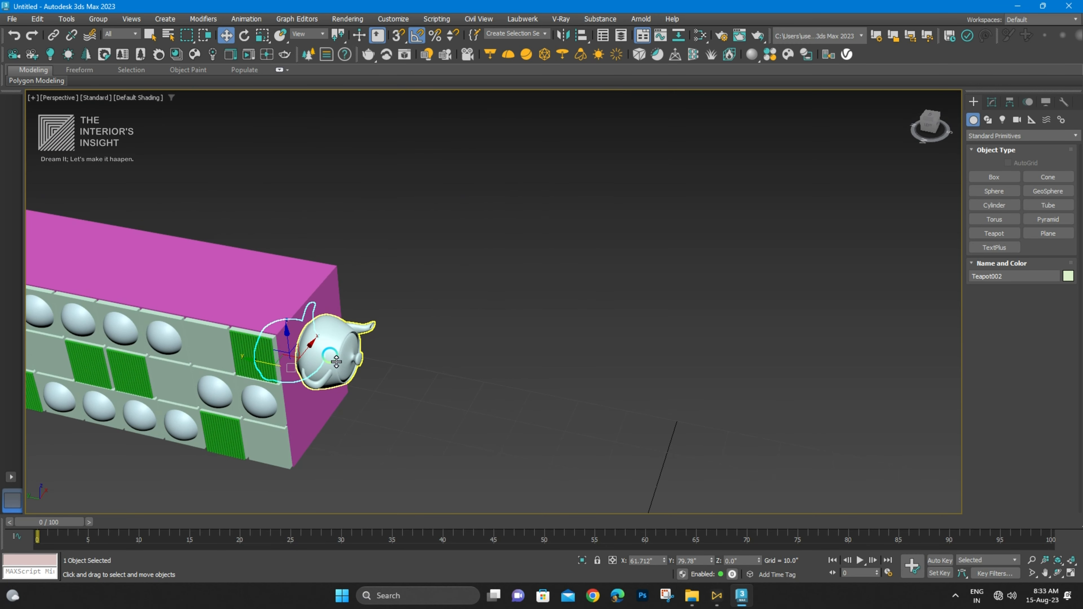
{"action": "left_click", "coordinate": [674, 295]}
- Create a teapot on the ground beside the cabinet, move it toward the cabinet and delete it
{"action": "left_click", "coordinate": [992, 236]}
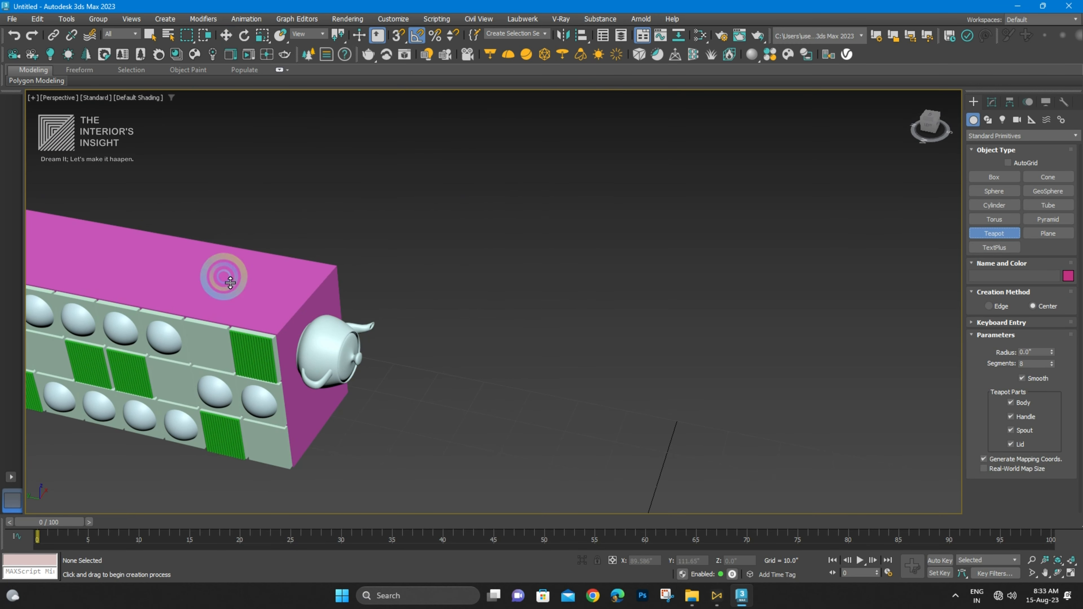
{"action": "middle_click_drag", "start_coordinate": [344, 314], "coordinate": [420, 284]}
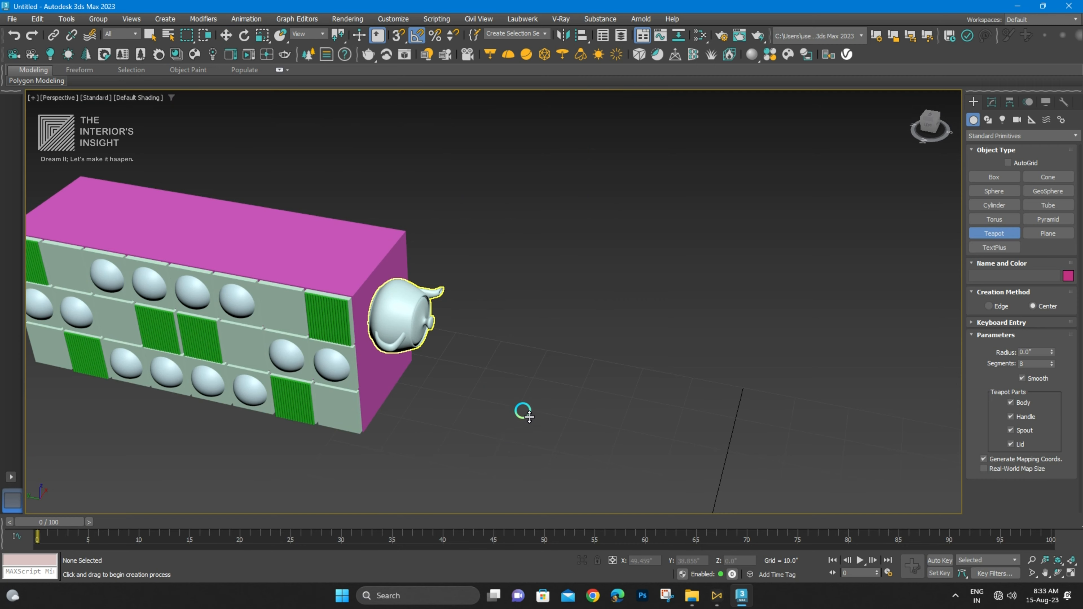
{"action": "left_click_drag", "start_coordinate": [523, 412], "coordinate": [511, 244]}
{"action": "key", "text": "w"}
{"action": "middle_click_drag", "start_coordinate": [512, 244], "coordinate": [513, 295], "text": "alt"}
{"action": "left_click_drag", "start_coordinate": [521, 244], "coordinate": [271, 205]}
{"action": "middle_click_drag", "start_coordinate": [296, 227], "coordinate": [331, 218], "text": "alt"}
{"action": "key", "text": "Delete"}
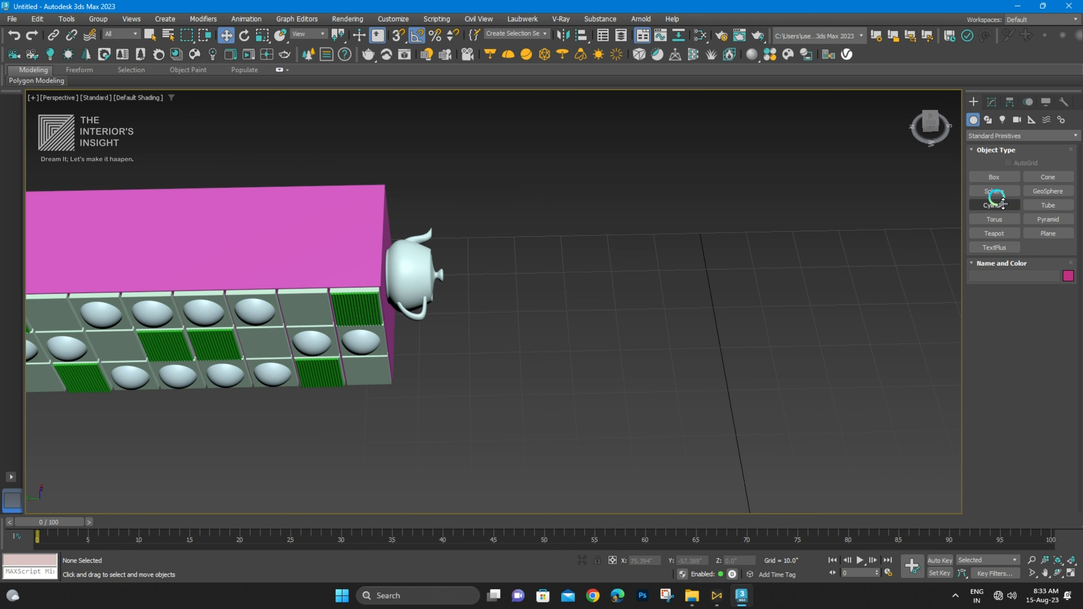
- Create a teapot with a radius of about 10.15" directly on the cabinet's top surface
{"action": "left_click", "coordinate": [996, 233]}
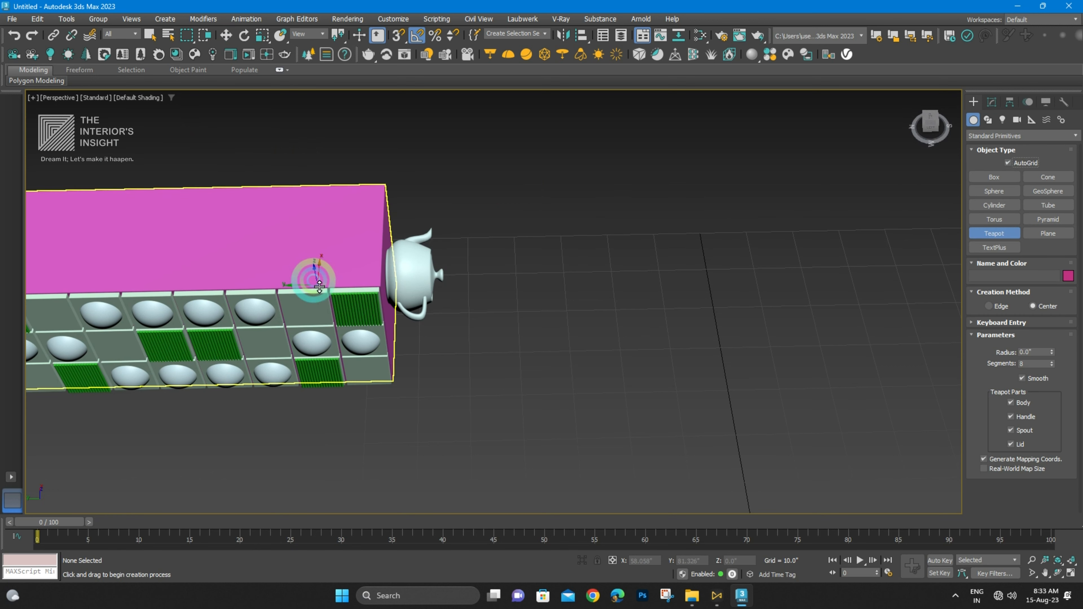
{"action": "left_click_drag", "start_coordinate": [226, 226], "coordinate": [271, 258]}
{"action": "middle_click_drag", "start_coordinate": [294, 235], "coordinate": [469, 157], "text": "alt"}
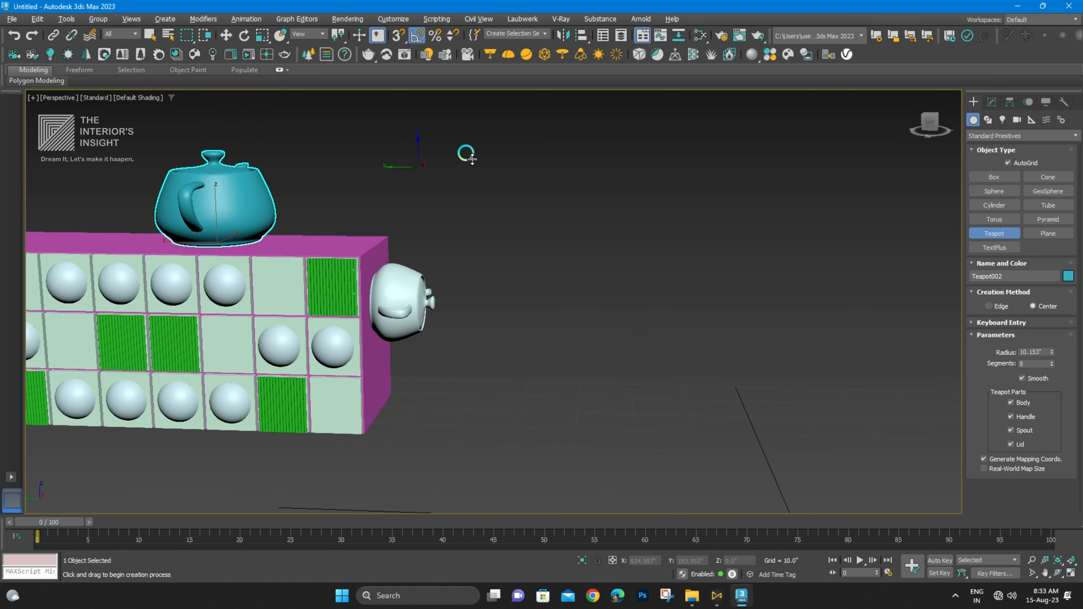
- Delete the teapot attached to the cabinet's end face
{"action": "key", "text": "w"}
{"action": "left_click", "coordinate": [405, 292]}
{"action": "key", "text": "Delete"}
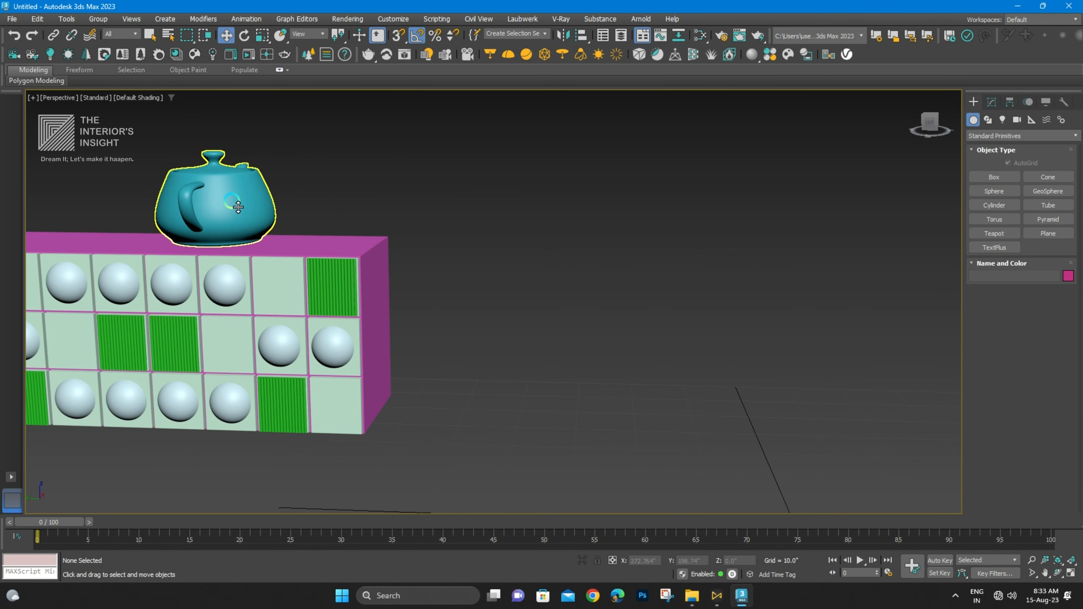
- Rotate the teapot on the cabinet top about its vertical axis so its spout points along the cabinet's length
{"action": "left_click", "coordinate": [235, 208]}
{"action": "middle_click_drag", "start_coordinate": [277, 223], "coordinate": [299, 231]}
{"action": "key", "text": "e"}
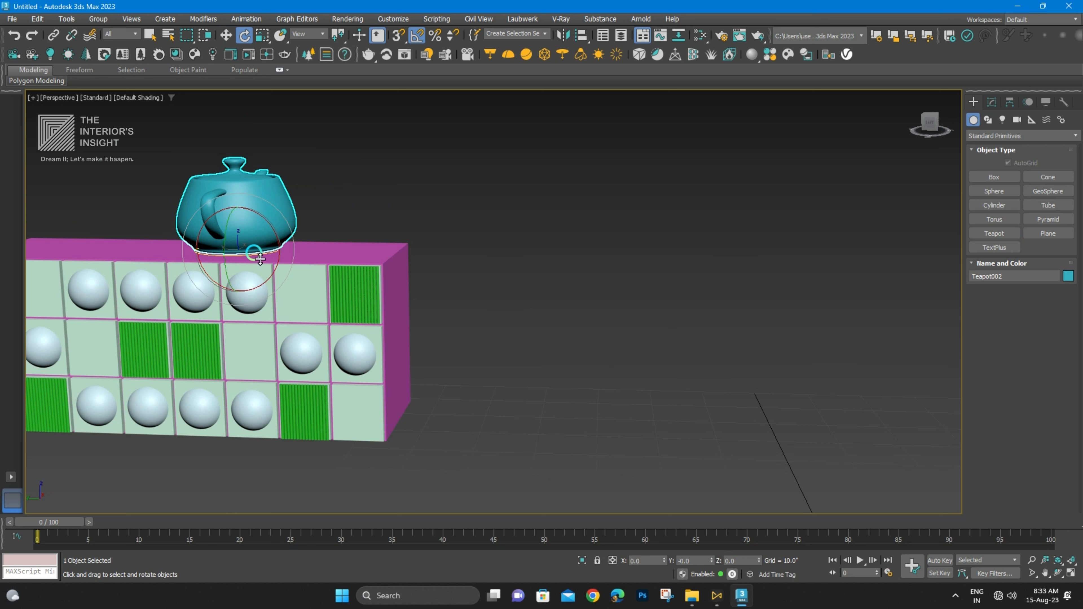
{"action": "left_click_drag", "start_coordinate": [261, 258], "coordinate": [195, 272]}
{"action": "middle_click_drag", "start_coordinate": [236, 269], "coordinate": [262, 264]}
- Try scaling the teapot down uniformly and undo the scaling
{"action": "key", "text": "r"}
{"action": "left_click_drag", "start_coordinate": [270, 240], "coordinate": [284, 329]}
{"action": "middle_click_drag", "start_coordinate": [280, 251], "coordinate": [370, 260]}
{"action": "key", "text": "ctrl+z"}
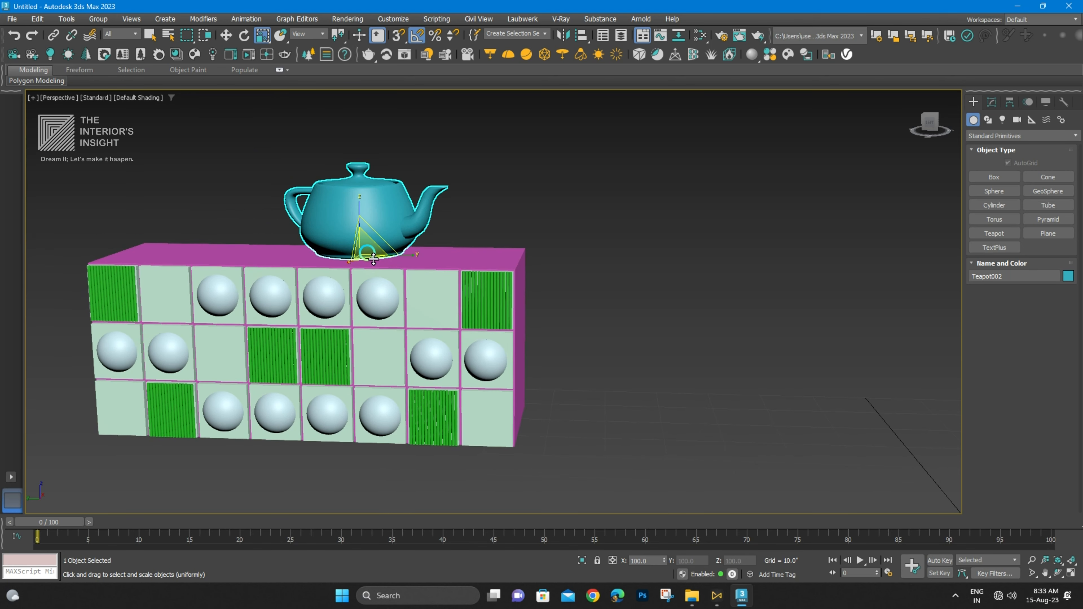
- Set the teapot's radius to about 5.38", move it above the cabinet's second column of panels and deselect it
{"action": "left_click", "coordinate": [991, 102]}
{"action": "left_click_drag", "start_coordinate": [1053, 272], "coordinate": [878, 343]}
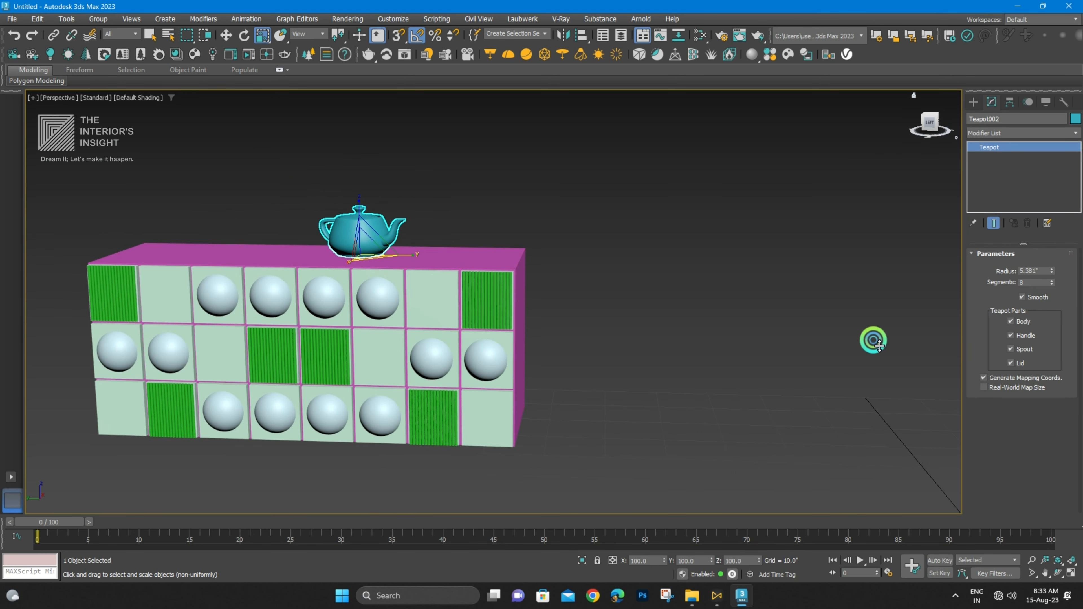
{"action": "key", "text": "w"}
{"action": "mouse_move", "coordinate": [562, 244]}
{"action": "middle_mouse_down", "text": "alt"}
{"action": "mouse_move", "coordinate": [464, 290]}
{"action": "mouse_move", "coordinate": [555, 232]}
{"action": "middle_mouse_up", "text": "alt"}
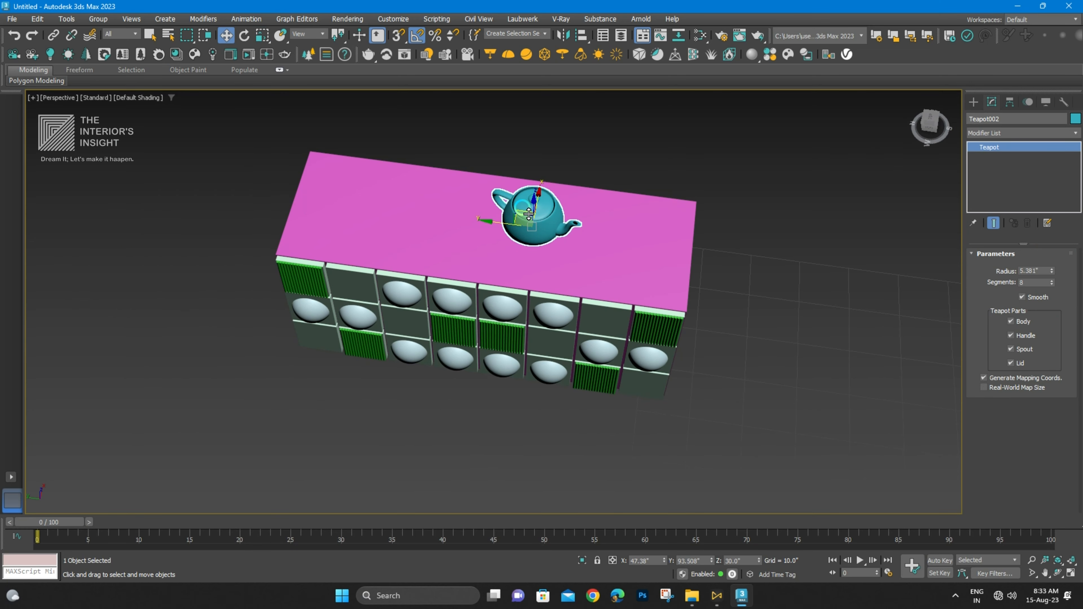
{"action": "left_click_drag", "start_coordinate": [529, 214], "coordinate": [341, 208]}
{"action": "middle_click_drag", "start_coordinate": [341, 208], "coordinate": [445, 140], "text": "alt"}
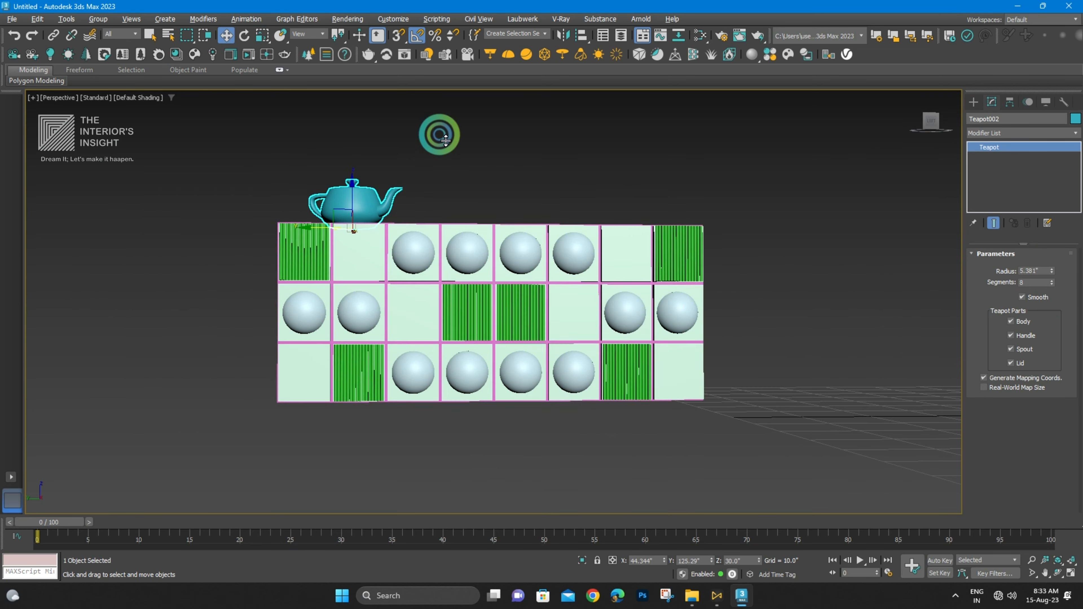
{"action": "left_click", "coordinate": [446, 140]}
- Examine the finished cabinet with the teapot on top from the front and review the standard primitives
{"action": "middle_click_drag", "start_coordinate": [435, 199], "coordinate": [1076, 144]}
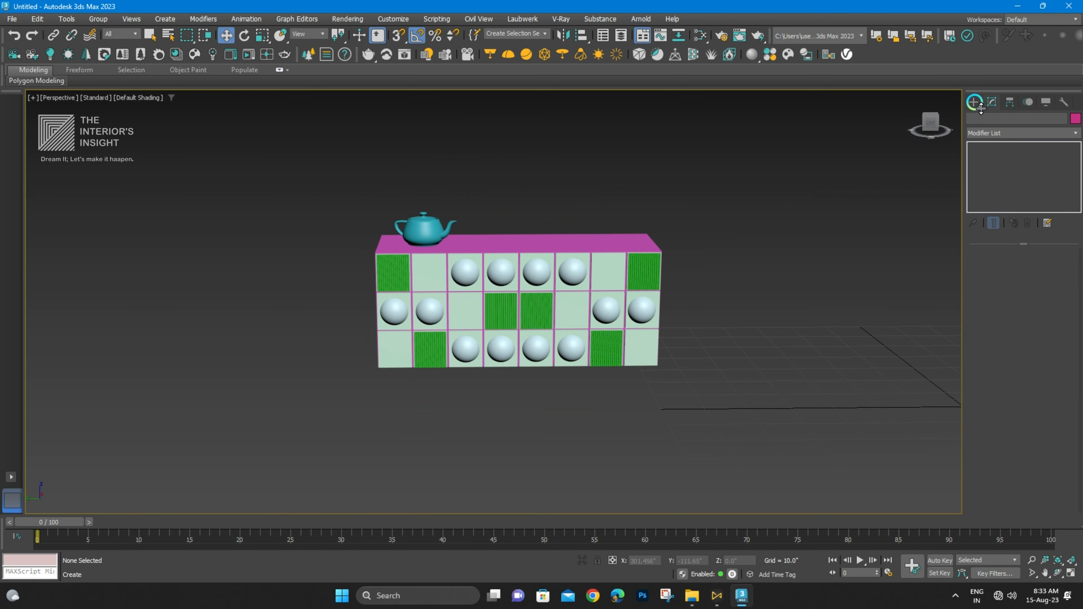
{"action": "left_click", "coordinate": [978, 105]}
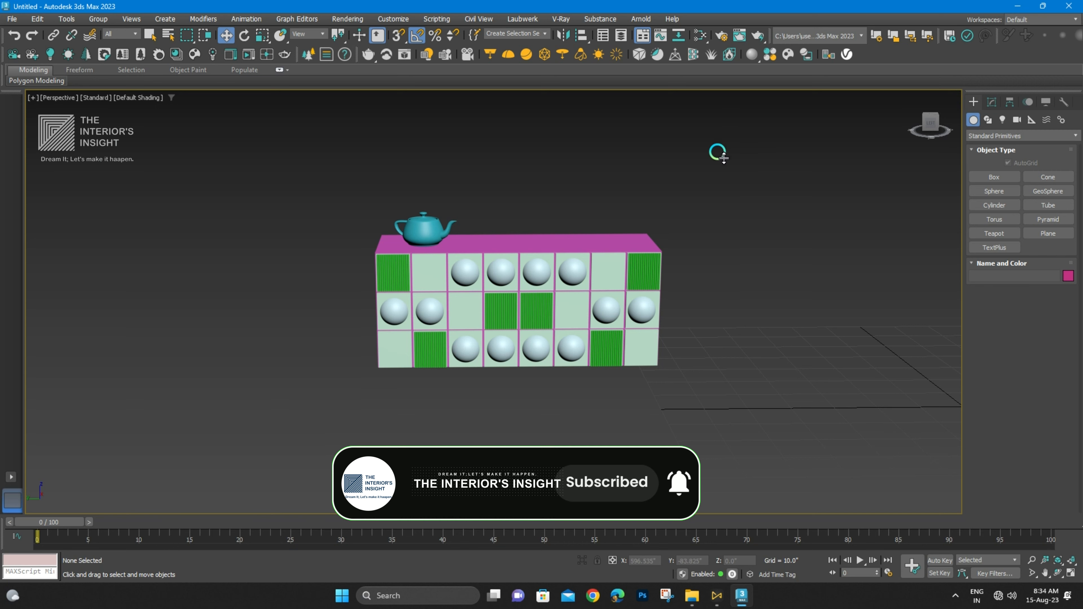
{"action": "scroll", "coordinate": [423, 310], "scroll_direction": "up", "scroll_amount": 3}
{"action": "middle_click_drag", "start_coordinate": [423, 309], "coordinate": [538, 232], "text": "alt"}
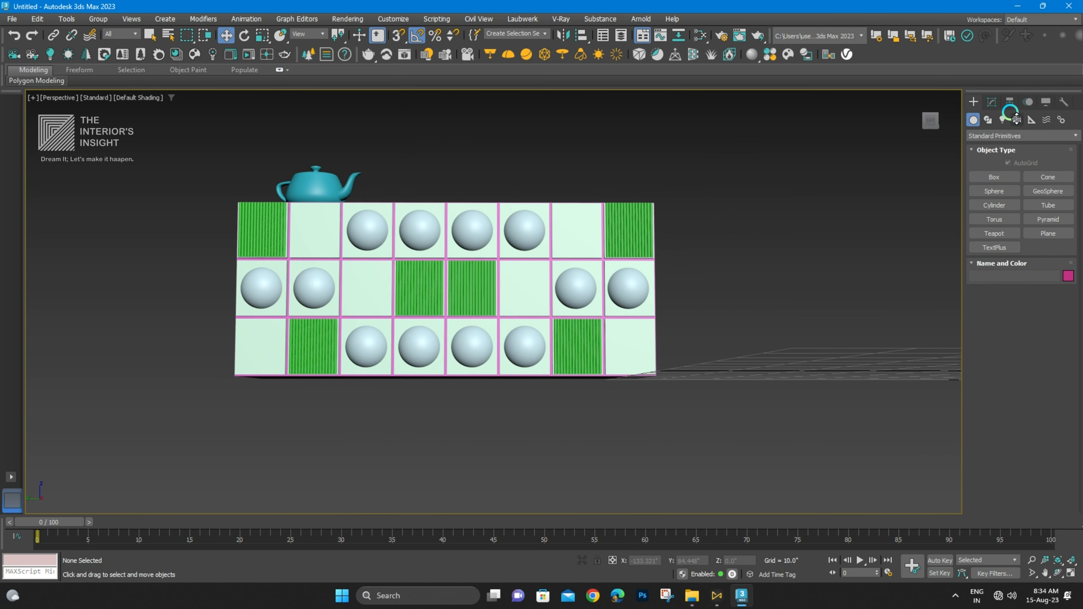
{"action": "left_click", "coordinate": [990, 102]}
{"action": "left_click", "coordinate": [976, 104]}
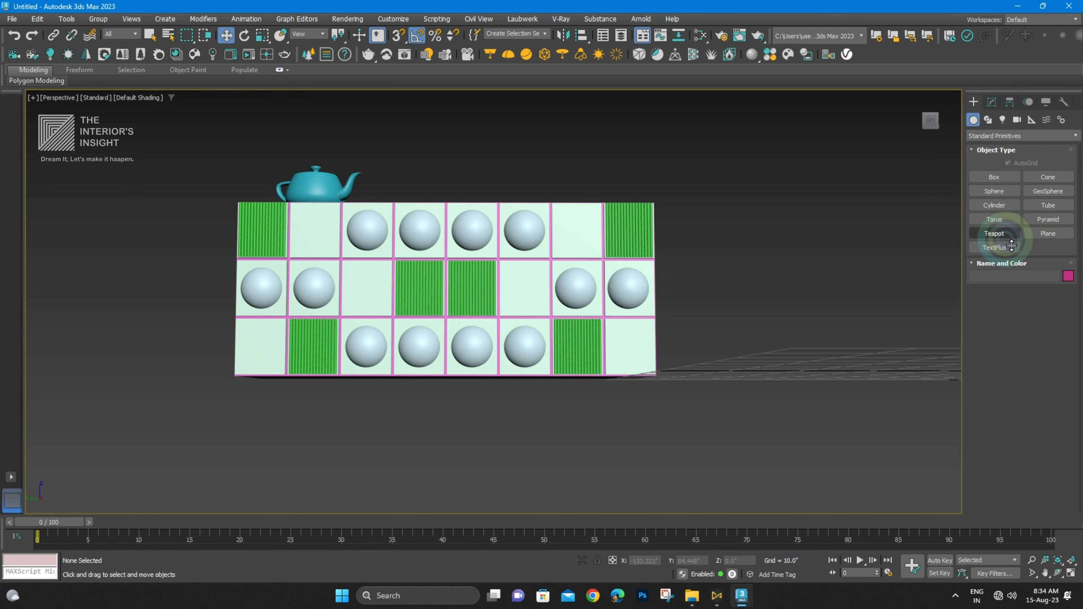
{"action": "left_click", "coordinate": [990, 234]}
{"action": "scroll", "coordinate": [485, 322], "scroll_direction": "down", "scroll_amount": 3}
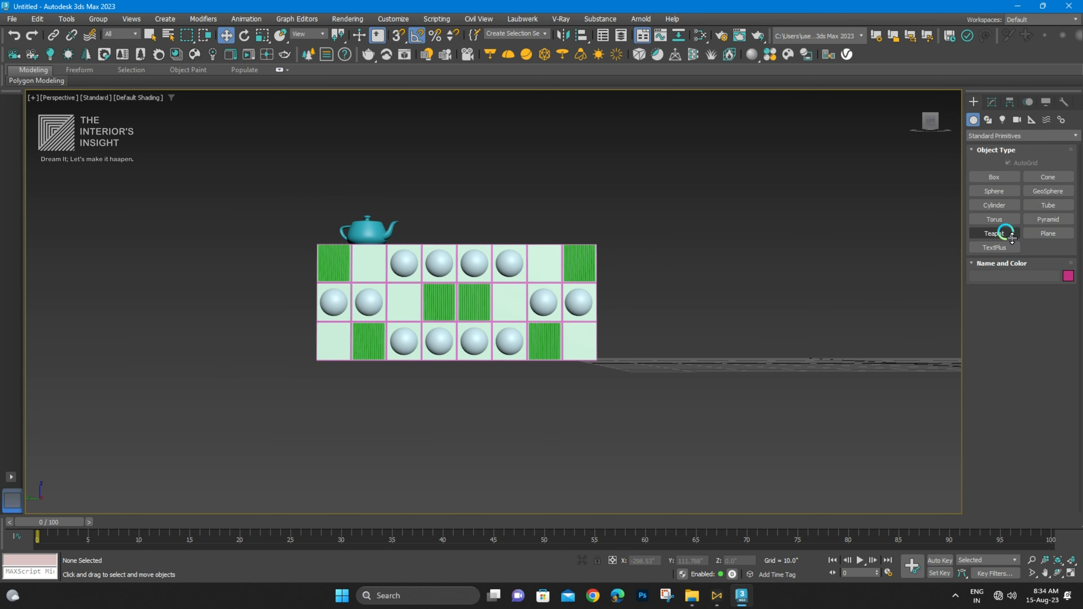
- Try drawing a TextPlus region about 12.3" long and 25" wide at the cabinet front's lower corner and undo it
{"action": "left_click", "coordinate": [995, 247]}
{"action": "scroll", "coordinate": [478, 359], "scroll_direction": "up", "scroll_amount": 6}
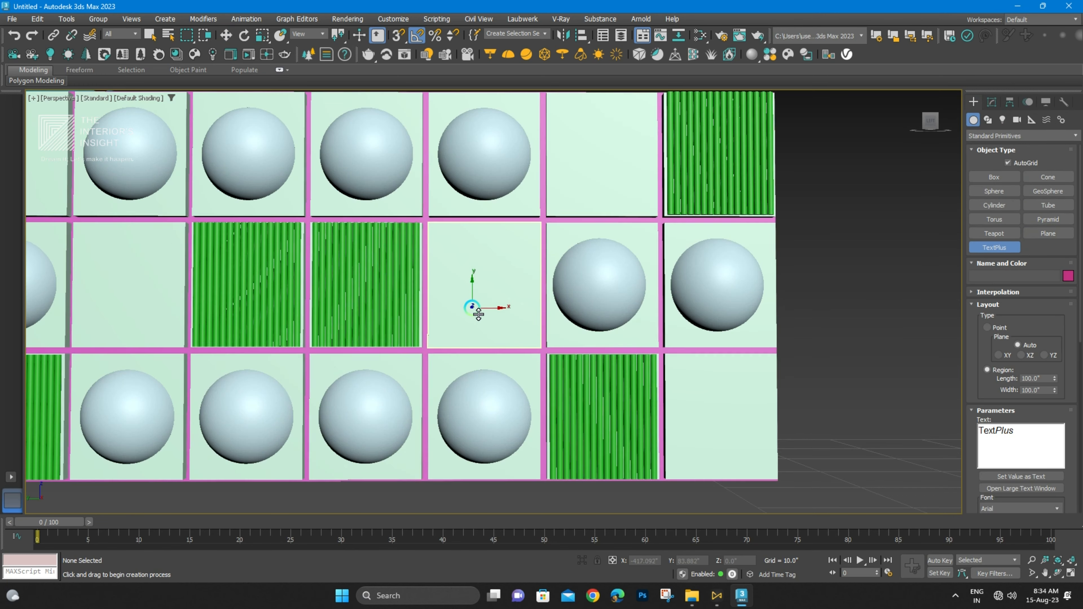
{"action": "scroll", "coordinate": [474, 308], "scroll_direction": "down", "scroll_amount": 4}
{"action": "scroll", "coordinate": [472, 271], "scroll_direction": "up", "scroll_amount": 3}
{"action": "scroll", "coordinate": [501, 256], "scroll_direction": "up", "scroll_amount": 3}
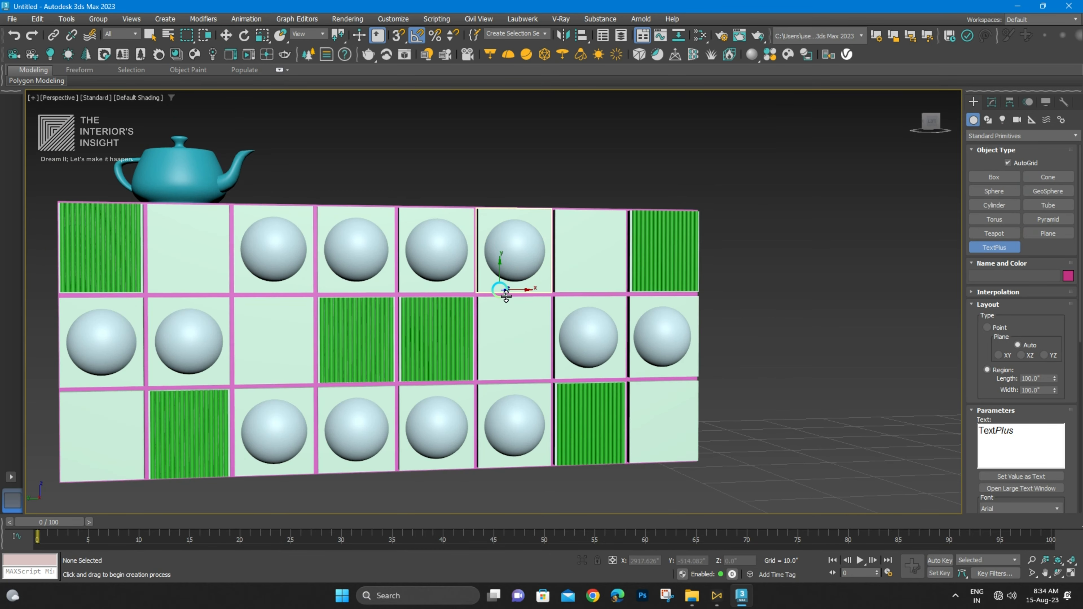
{"action": "scroll", "coordinate": [447, 292], "scroll_direction": "down", "scroll_amount": 3}
{"action": "middle_click_drag", "start_coordinate": [451, 299], "coordinate": [450, 374], "text": "alt"}
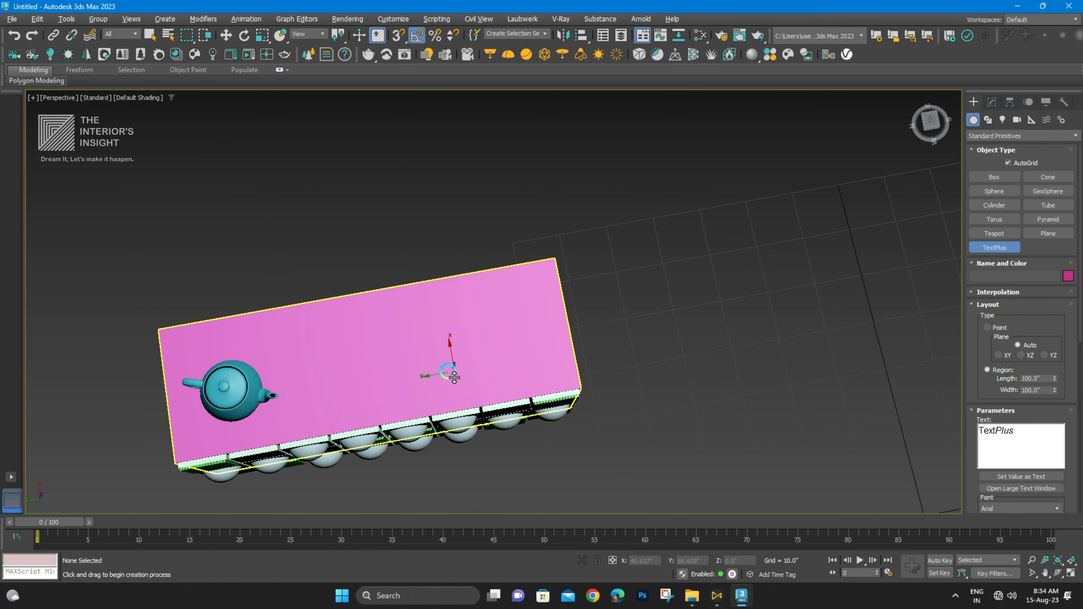
{"action": "middle_click_drag", "start_coordinate": [355, 289], "coordinate": [380, 242]}
{"action": "middle_click_drag", "start_coordinate": [444, 324], "coordinate": [527, 397], "text": "alt"}
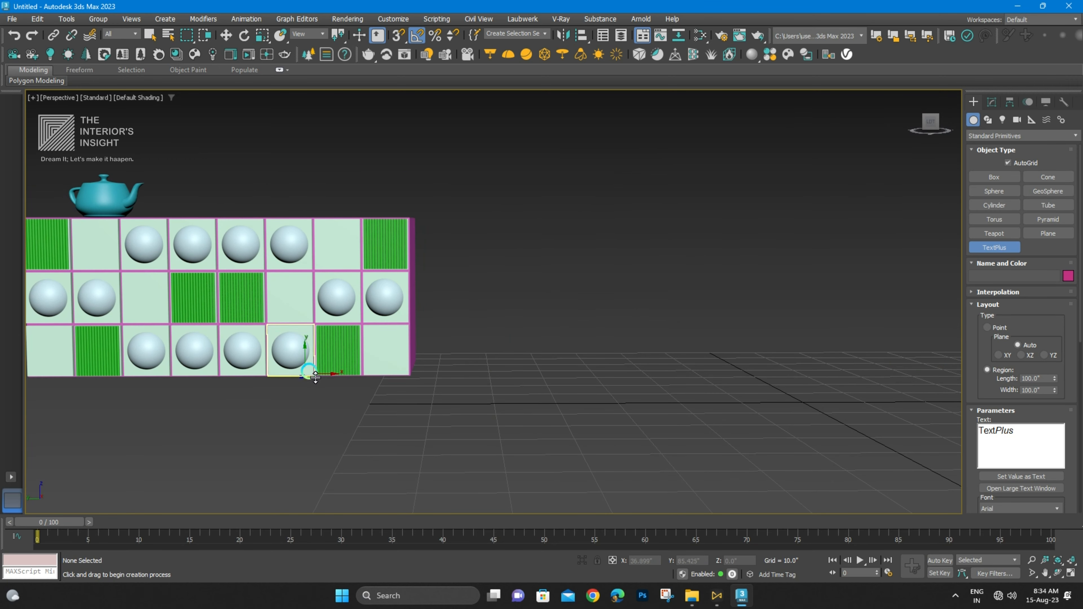
{"action": "scroll", "coordinate": [316, 377], "scroll_direction": "up", "scroll_amount": 3}
{"action": "left_click_drag", "start_coordinate": [362, 313], "coordinate": [661, 456]}
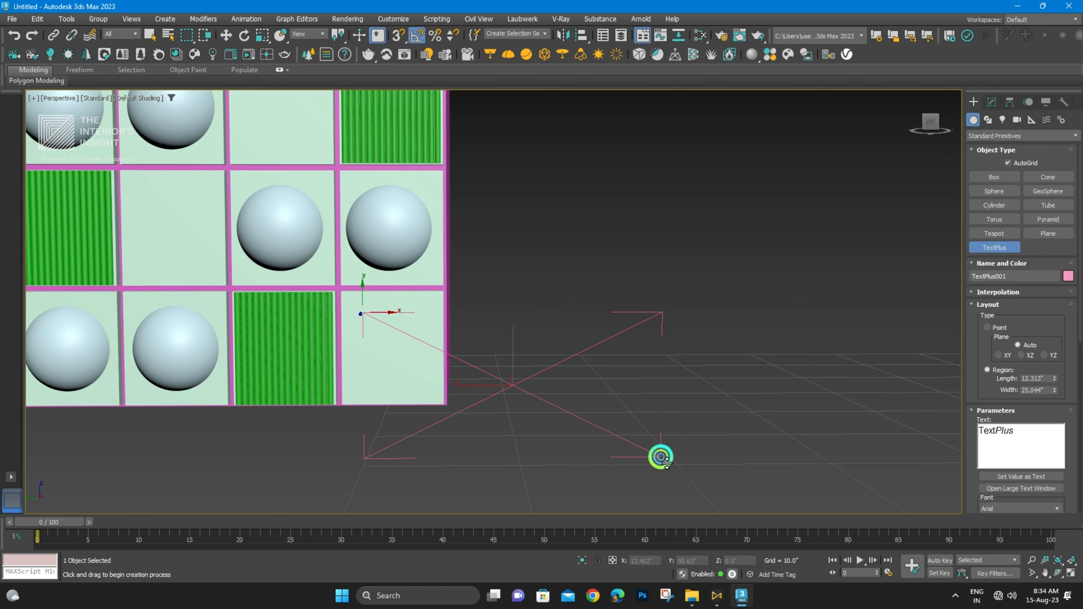
{"action": "key", "text": "ctrl+z"}
- Draw a TextPlus region about 66.7" long and 99" wide on the ground grid beside the cabinet
{"action": "scroll", "coordinate": [560, 351], "scroll_direction": "down", "scroll_amount": 5}
{"action": "middle_click_drag", "start_coordinate": [590, 336], "coordinate": [598, 390], "text": "alt"}
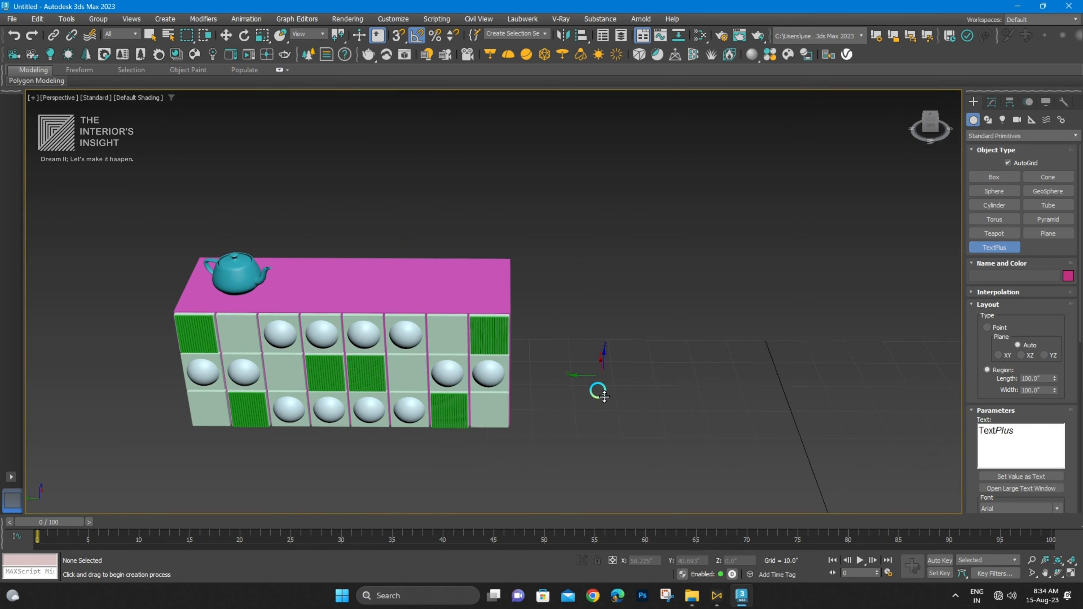
{"action": "left_click_drag", "start_coordinate": [633, 396], "coordinate": [679, 495]}
{"action": "scroll", "coordinate": [559, 420], "scroll_direction": "down", "scroll_amount": 5}
{"action": "right_click", "coordinate": [645, 432]}
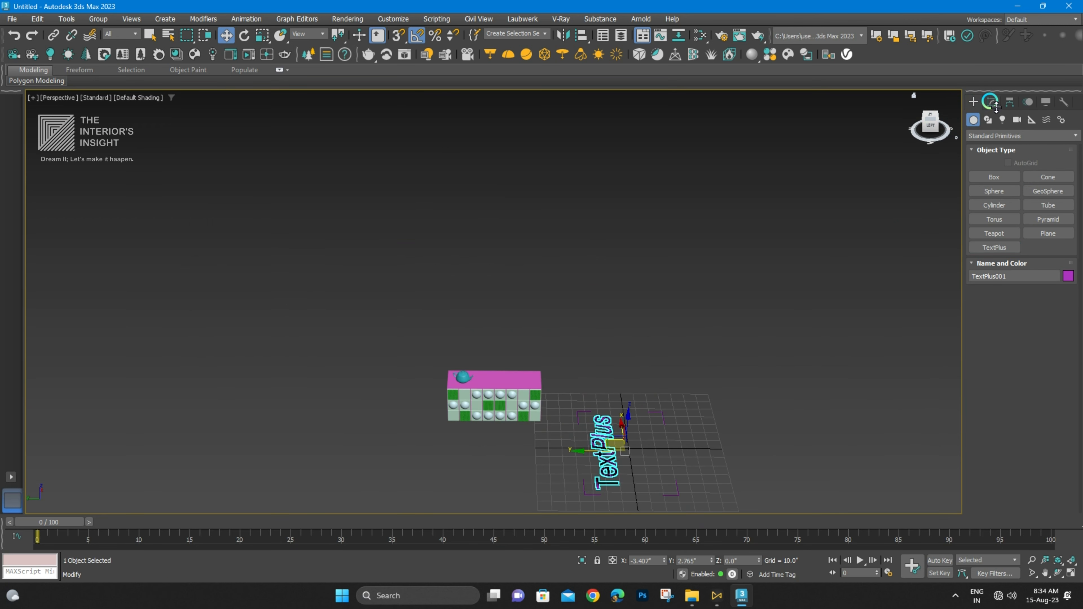
- Change the text to "THE INETERIOR'S INSIGHT" and enlarge its region to about 105.4" long and 182.2" wide
{"action": "left_click", "coordinate": [992, 101]}
{"action": "left_click_drag", "start_coordinate": [990, 405], "coordinate": [896, 412]}
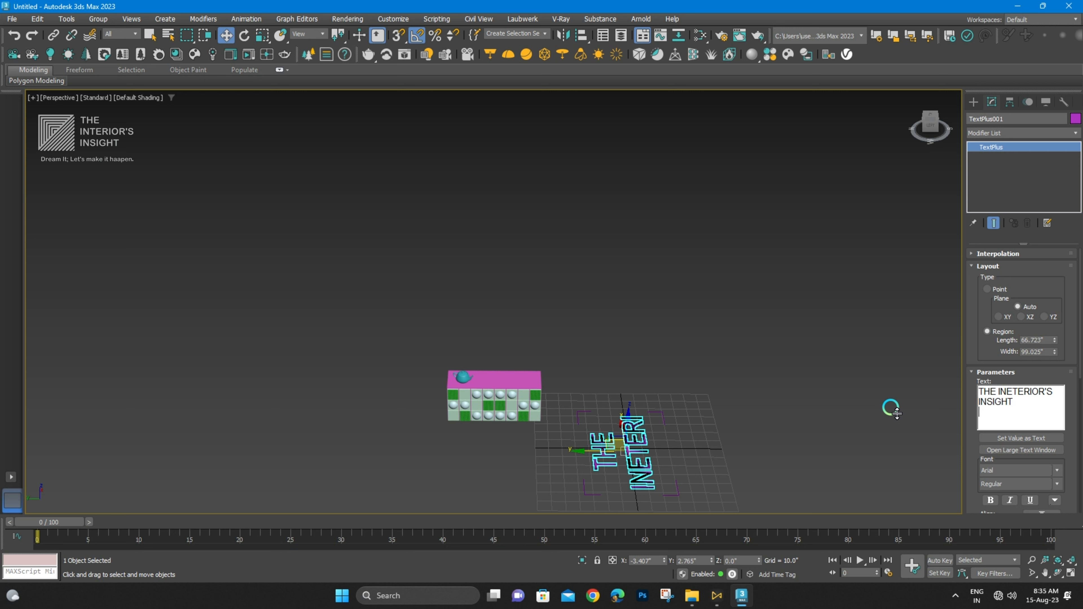
{"action": "scroll", "coordinate": [560, 396], "scroll_direction": "down", "scroll_amount": 3}
{"action": "middle_click_drag", "start_coordinate": [597, 369], "coordinate": [472, 296]}
{"action": "middle_click_drag", "start_coordinate": [504, 339], "coordinate": [397, 383], "text": "alt"}
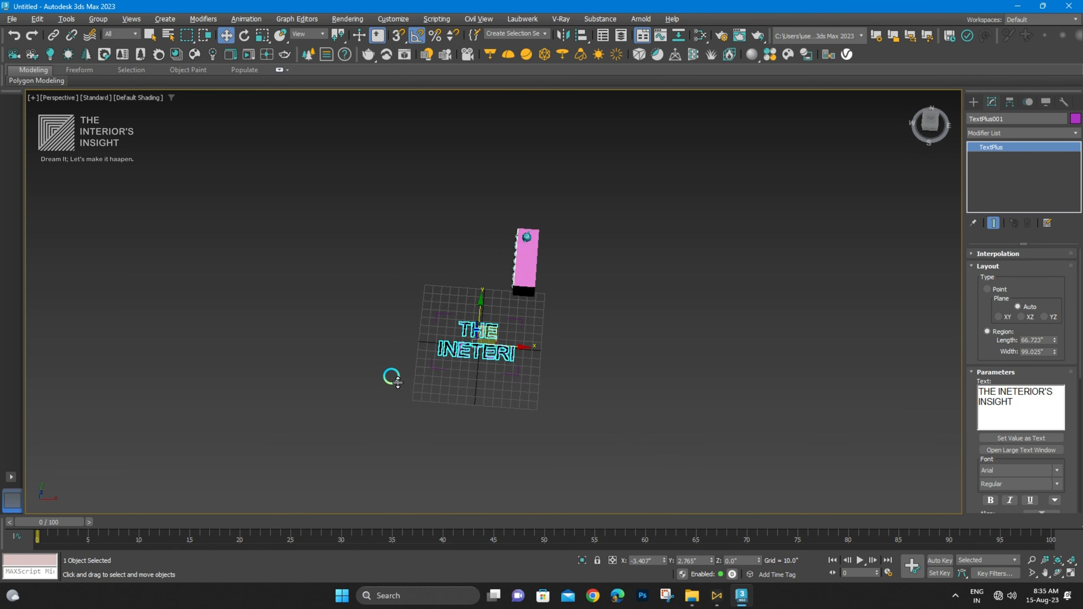
{"action": "scroll", "coordinate": [509, 363], "scroll_direction": "up", "scroll_amount": 6}
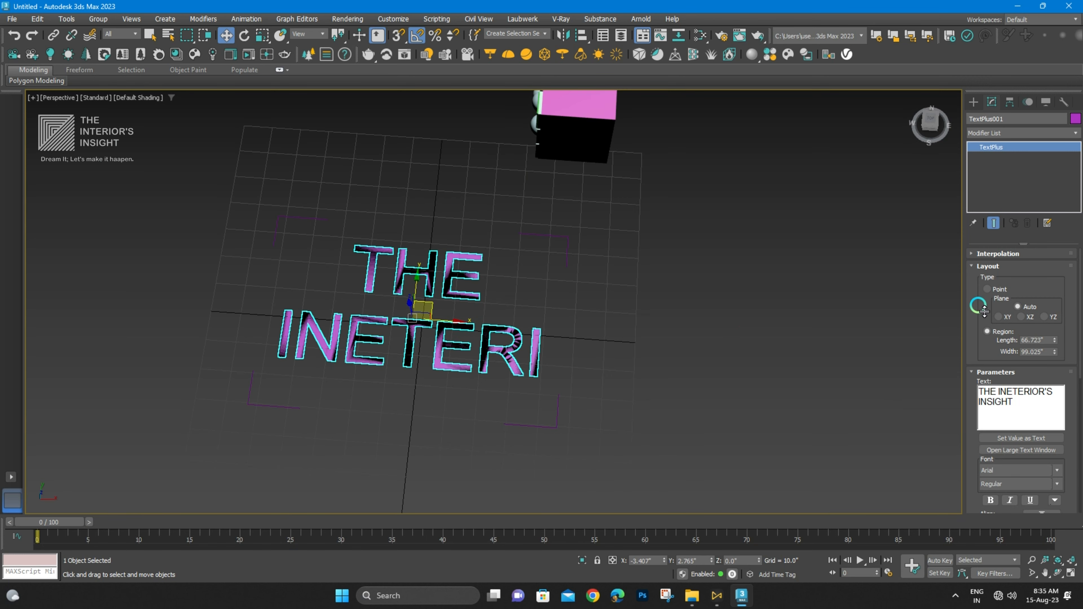
{"action": "left_click_drag", "start_coordinate": [1062, 343], "coordinate": [1058, 311]}
{"action": "left_click_drag", "start_coordinate": [1056, 354], "coordinate": [1057, 307]}
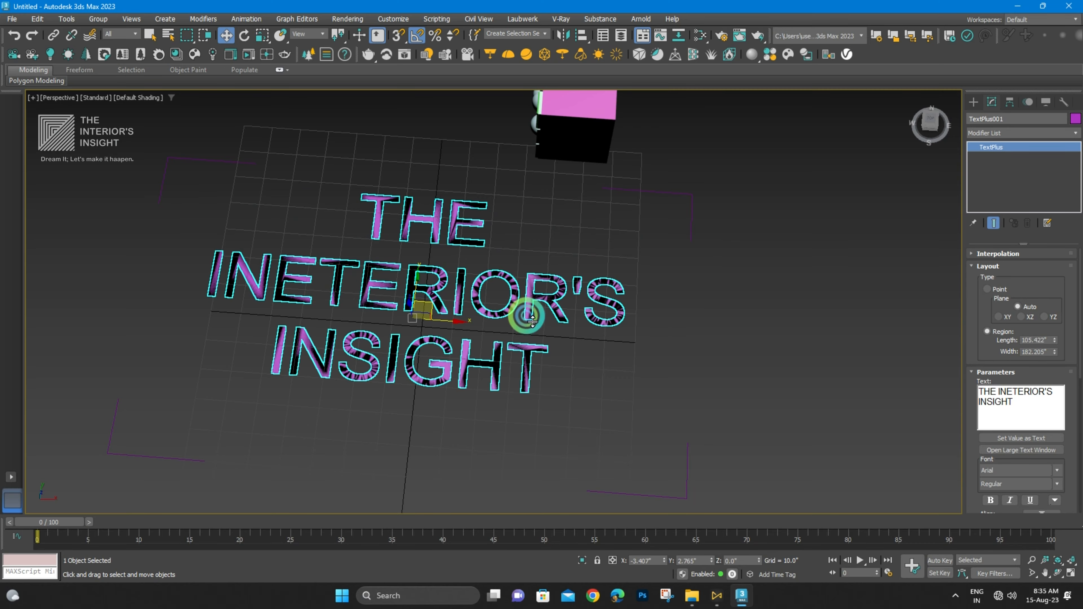
- Set the text's size to 24.75", tracking to -0.57", leading to -1.69" and horizontal scale to 103
{"action": "middle_click_drag", "start_coordinate": [464, 212], "coordinate": [957, 303], "text": "alt"}
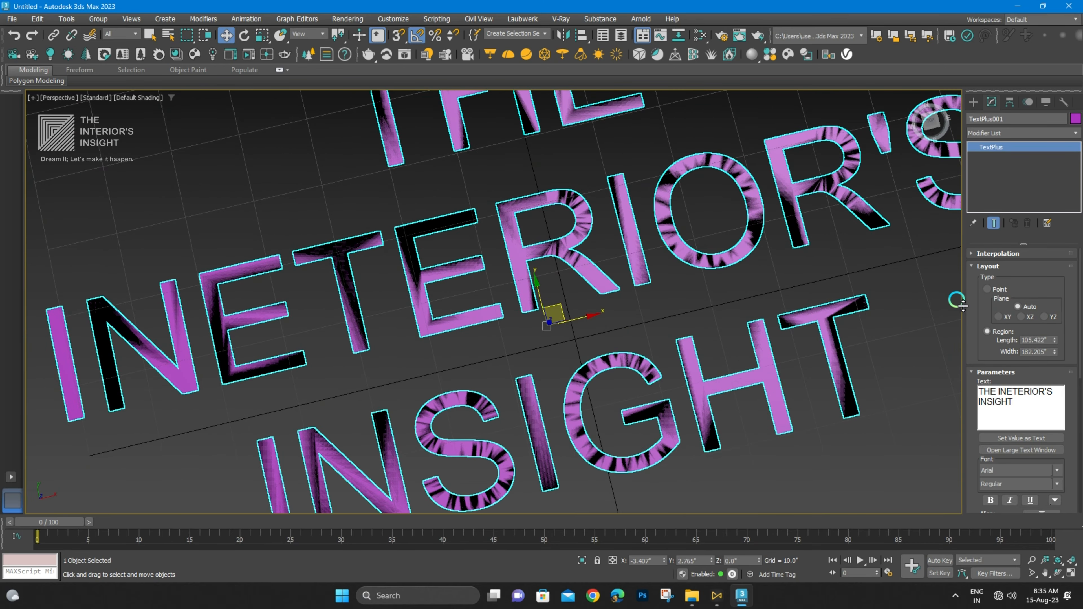
{"action": "left_click_drag", "start_coordinate": [982, 367], "coordinate": [983, 224]}
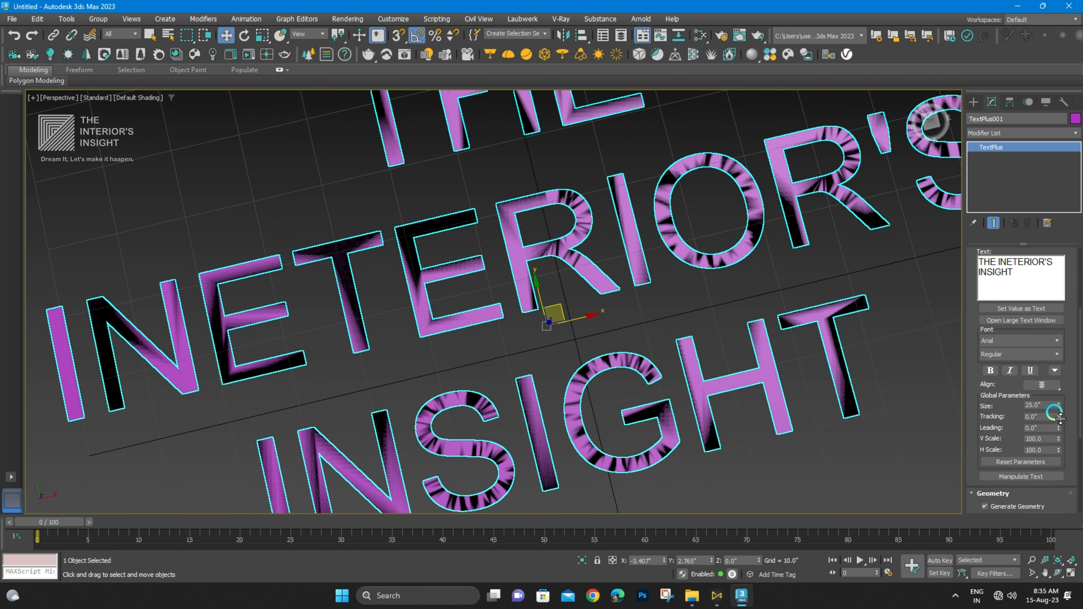
{"action": "left_click_drag", "start_coordinate": [1060, 407], "coordinate": [1044, 462]}
{"action": "scroll", "coordinate": [679, 370], "scroll_direction": "down", "scroll_amount": 6}
{"action": "middle_click_drag", "start_coordinate": [636, 351], "coordinate": [723, 350], "text": "alt"}
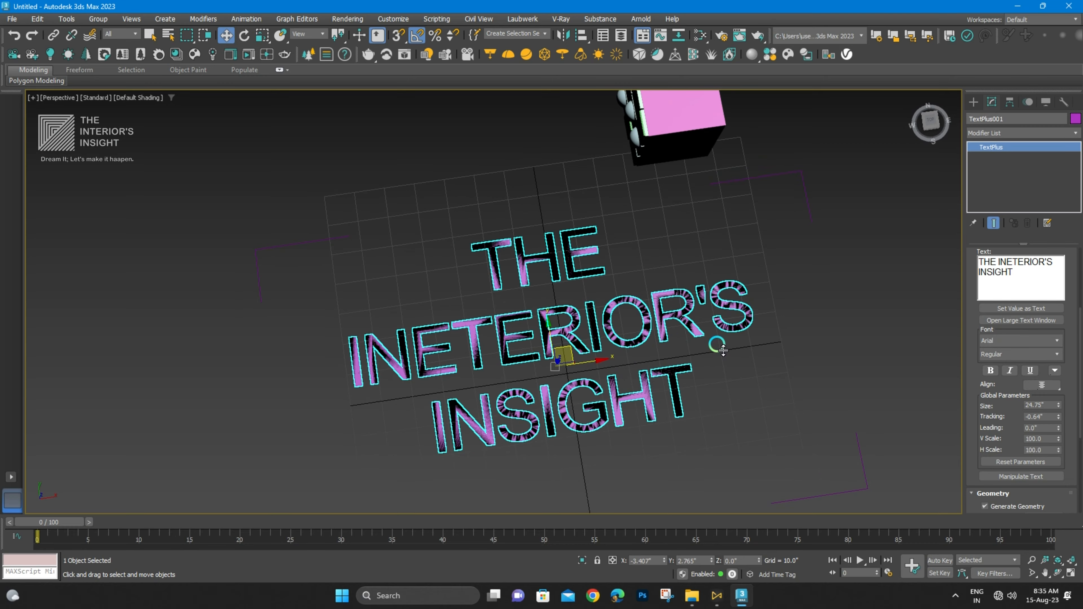
{"action": "left_click_drag", "start_coordinate": [1065, 417], "coordinate": [1068, 442]}
{"action": "mouse_move", "coordinate": [1058, 440]}
{"action": "left_mouse_down"}
{"action": "mouse_move", "coordinate": [1052, 402]}
{"action": "mouse_move", "coordinate": [1062, 446]}
{"action": "left_mouse_up"}
- Extrude the text geometry by 2.5"
{"action": "scroll", "coordinate": [1023, 426], "scroll_direction": "down", "scroll_amount": 3}
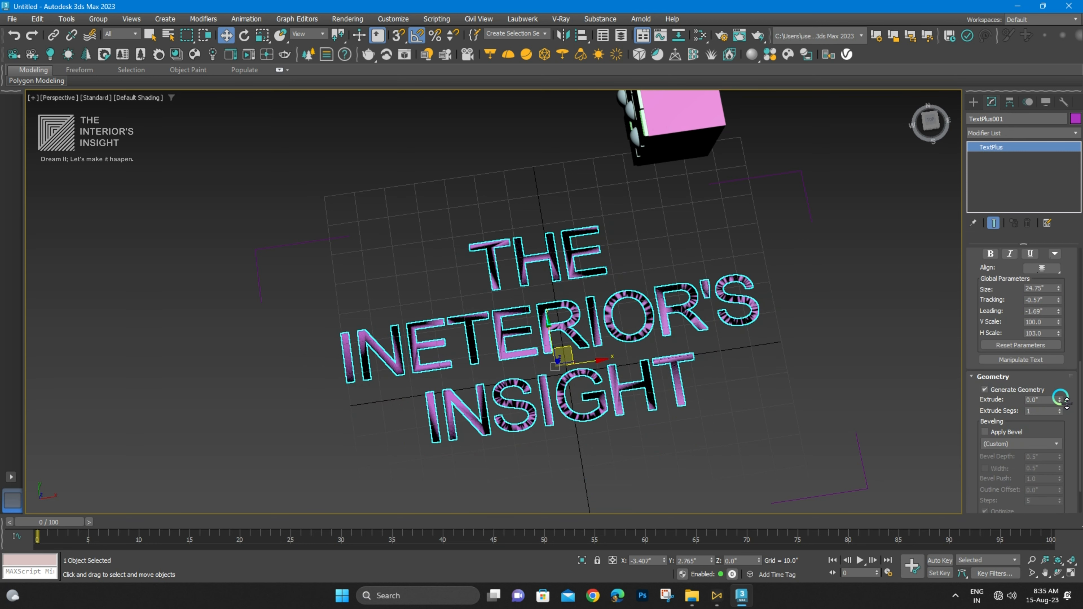
{"action": "scroll", "coordinate": [345, 354], "scroll_direction": "up", "scroll_amount": 4}
{"action": "middle_click_drag", "start_coordinate": [389, 350], "coordinate": [546, 294], "text": "alt"}
{"action": "scroll", "coordinate": [543, 324], "scroll_direction": "down", "scroll_amount": 3}
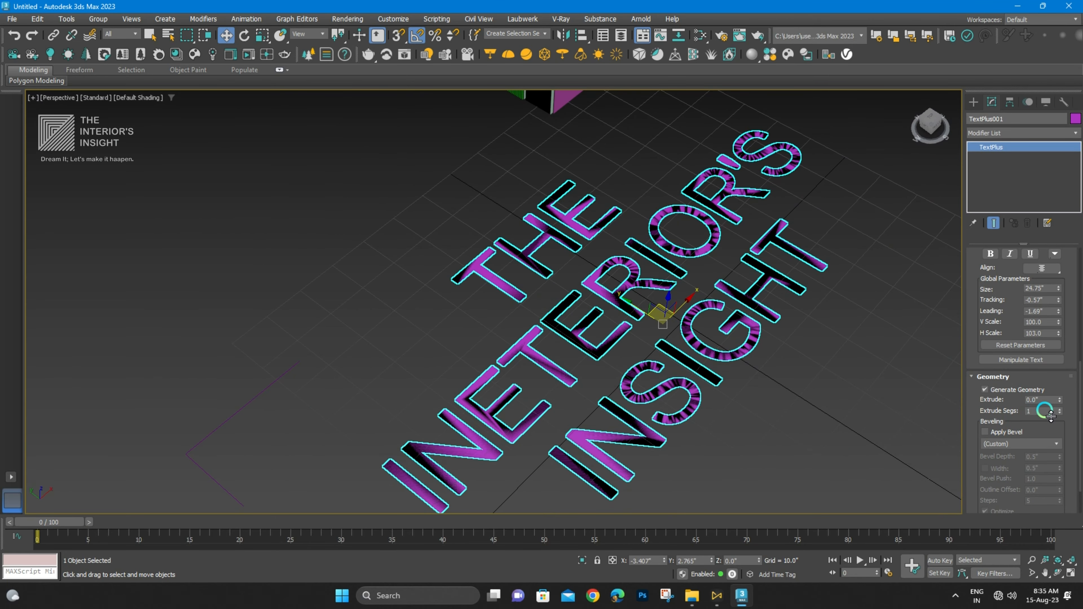
{"action": "left_click_drag", "start_coordinate": [1065, 402], "coordinate": [1053, 260]}
- Rotate the text -90° about Z and tilt it upright so it faces the same way as the cabinet's front
{"action": "scroll", "coordinate": [652, 318], "scroll_direction": "down", "scroll_amount": 5}
{"action": "mouse_move", "coordinate": [652, 318]}
{"action": "middle_mouse_down", "text": "alt"}
{"action": "mouse_move", "coordinate": [666, 300]}
{"action": "mouse_move", "coordinate": [655, 310]}
{"action": "middle_mouse_up", "text": "alt"}
{"action": "scroll", "coordinate": [659, 306], "scroll_direction": "up", "scroll_amount": 5}
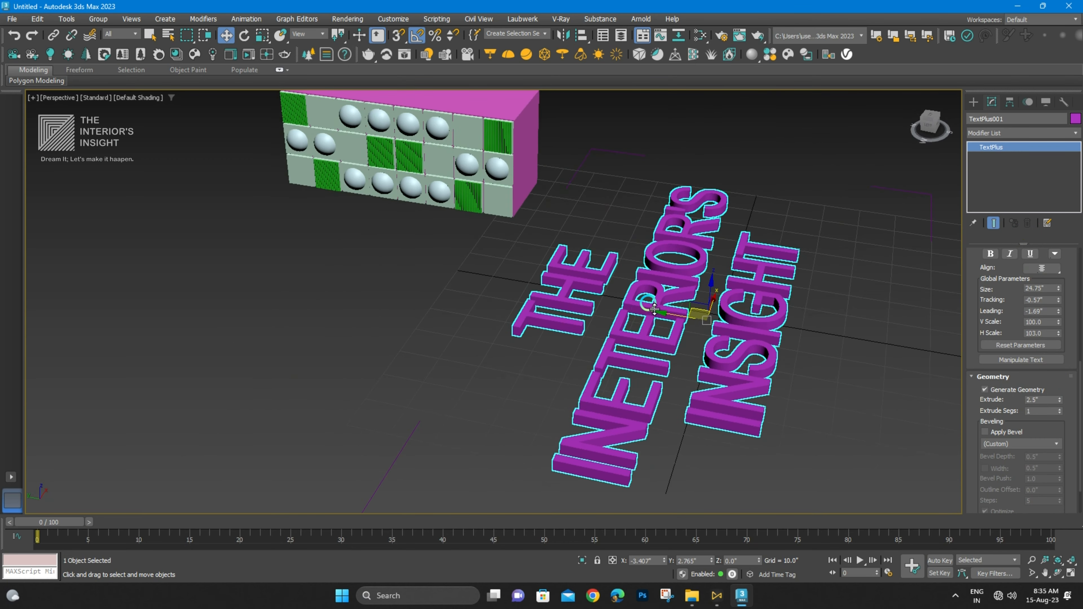
{"action": "left_click_drag", "start_coordinate": [685, 341], "coordinate": [642, 322]}
{"action": "middle_click_drag", "start_coordinate": [699, 311], "coordinate": [767, 304], "text": "alt"}
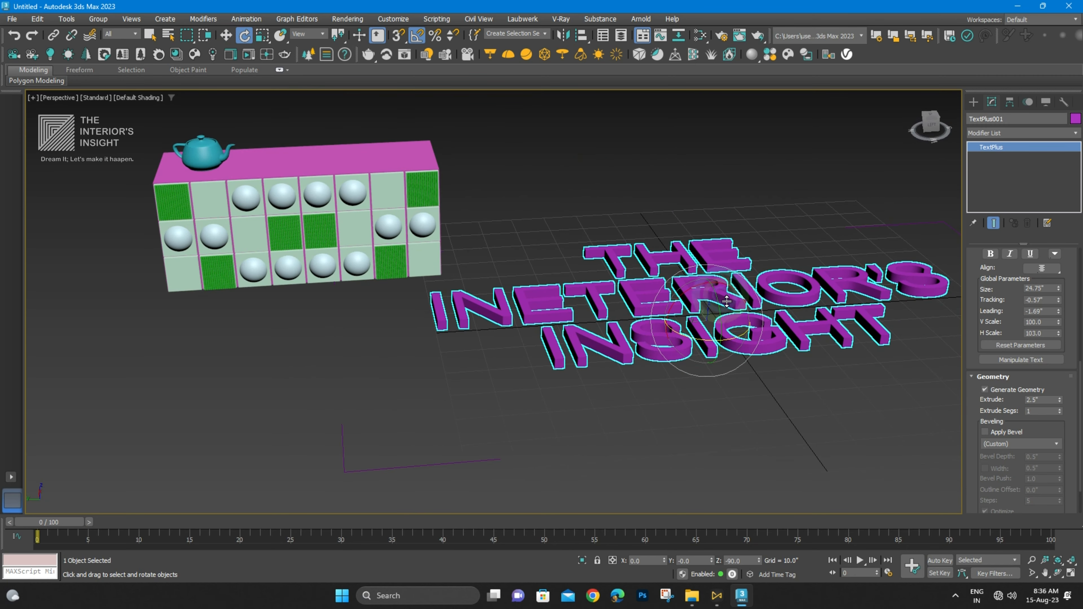
{"action": "left_click_drag", "start_coordinate": [715, 293], "coordinate": [741, 348]}
{"action": "scroll", "coordinate": [649, 276], "scroll_direction": "down", "scroll_amount": 3}
{"action": "middle_click_drag", "start_coordinate": [649, 276], "coordinate": [583, 306], "text": "alt"}
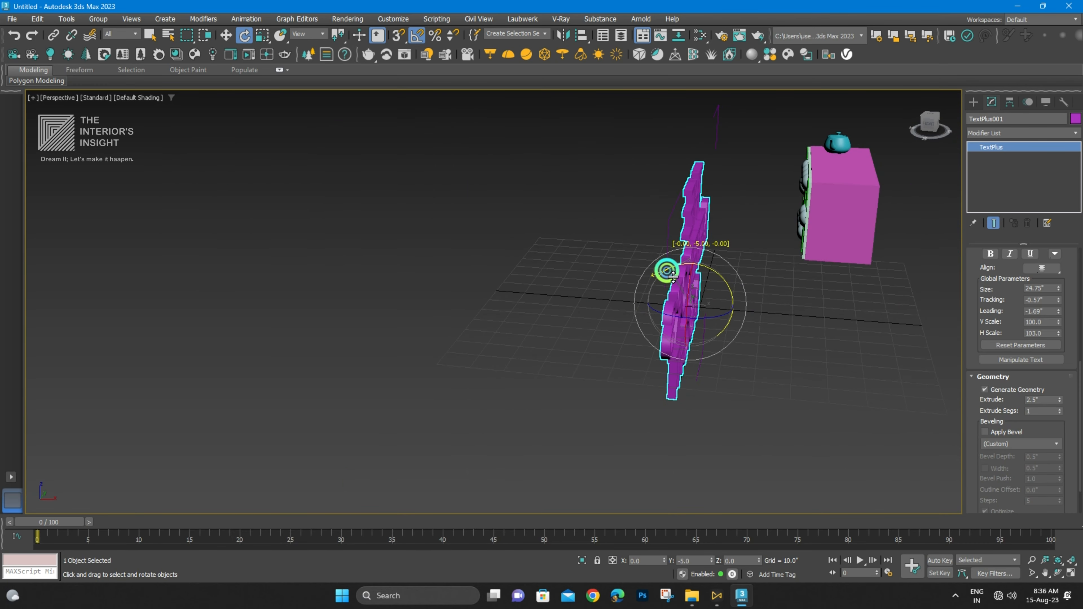
{"action": "middle_click_drag", "start_coordinate": [669, 282], "coordinate": [574, 348], "text": "alt"}
- Examine the upright text next to the cabinet in the front view and in the shaded perspective view
{"action": "key", "text": "f"}
{"action": "scroll", "coordinate": [573, 350], "scroll_direction": "up", "scroll_amount": 2}
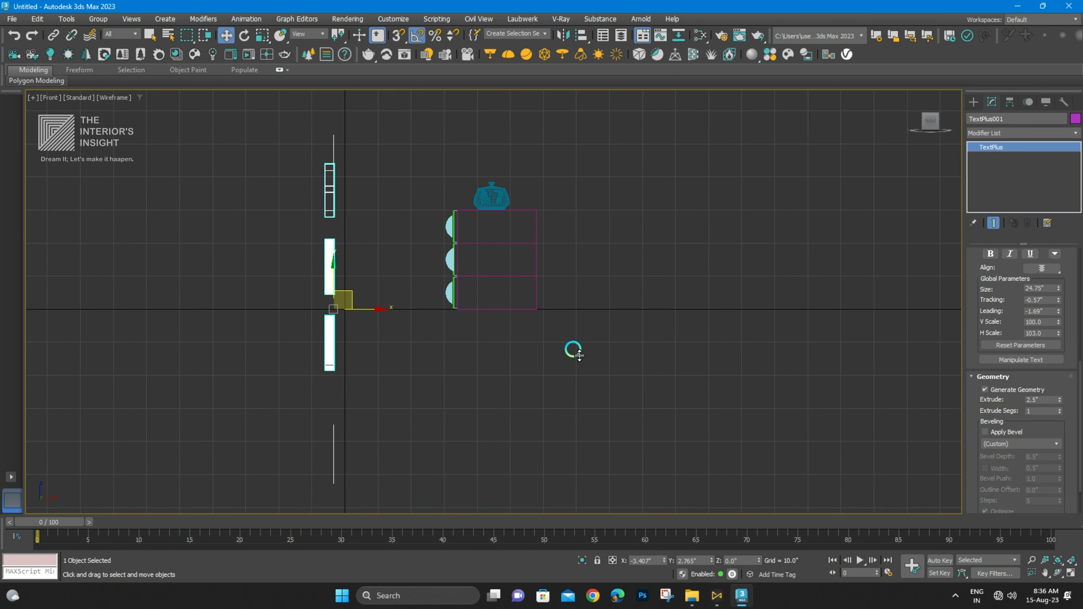
{"action": "key", "text": "p"}
{"action": "key", "text": "z"}
{"action": "middle_click_drag", "start_coordinate": [583, 355], "coordinate": [614, 319], "text": "alt"}
{"action": "scroll", "coordinate": [608, 323], "scroll_direction": "down", "scroll_amount": 4}
{"action": "key", "text": "F3"}
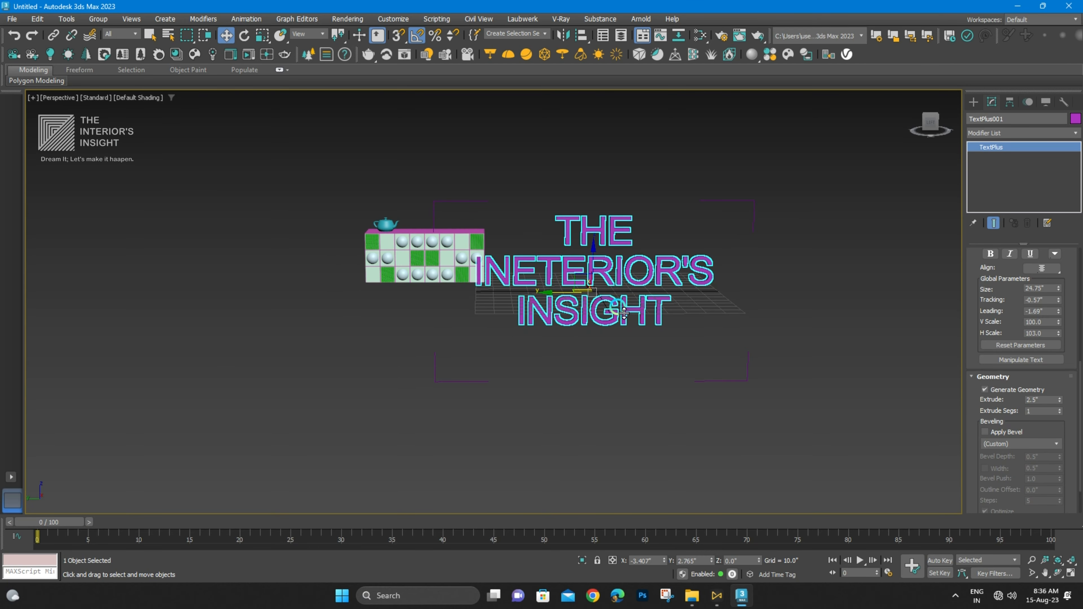
{"action": "scroll", "coordinate": [526, 278], "scroll_direction": "up", "scroll_amount": 5}
{"action": "middle_click_drag", "start_coordinate": [539, 271], "coordinate": [518, 287]}
{"action": "scroll", "coordinate": [517, 286], "scroll_direction": "down", "scroll_amount": 5}
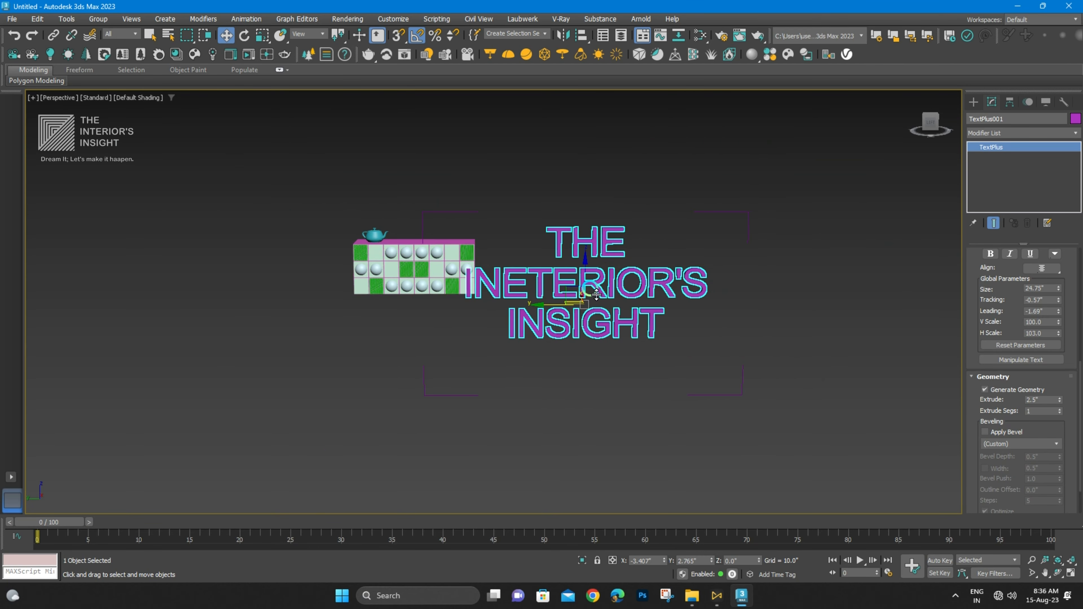
- Raise the text and move it clear of the cabinet's end, back to about X 42", and deselect it
{"action": "middle_click_drag", "start_coordinate": [581, 296], "coordinate": [580, 315]}
{"action": "left_click_drag", "start_coordinate": [580, 316], "coordinate": [583, 275]}
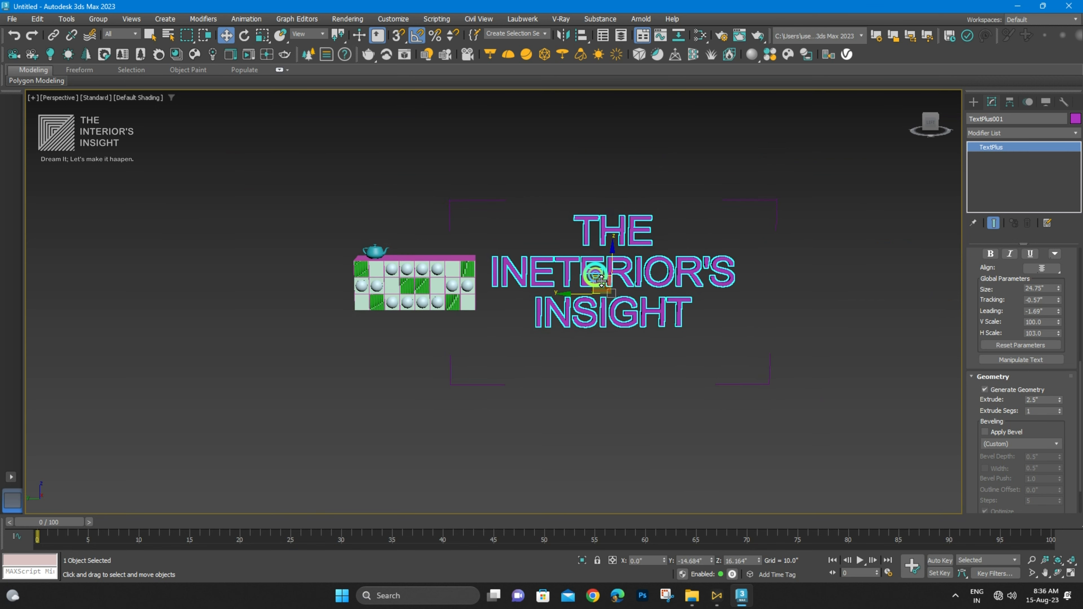
{"action": "middle_click_drag", "start_coordinate": [598, 282], "coordinate": [591, 270], "text": "alt"}
{"action": "scroll", "coordinate": [526, 270], "scroll_direction": "up", "scroll_amount": 5}
{"action": "scroll", "coordinate": [552, 271], "scroll_direction": "down", "scroll_amount": 5}
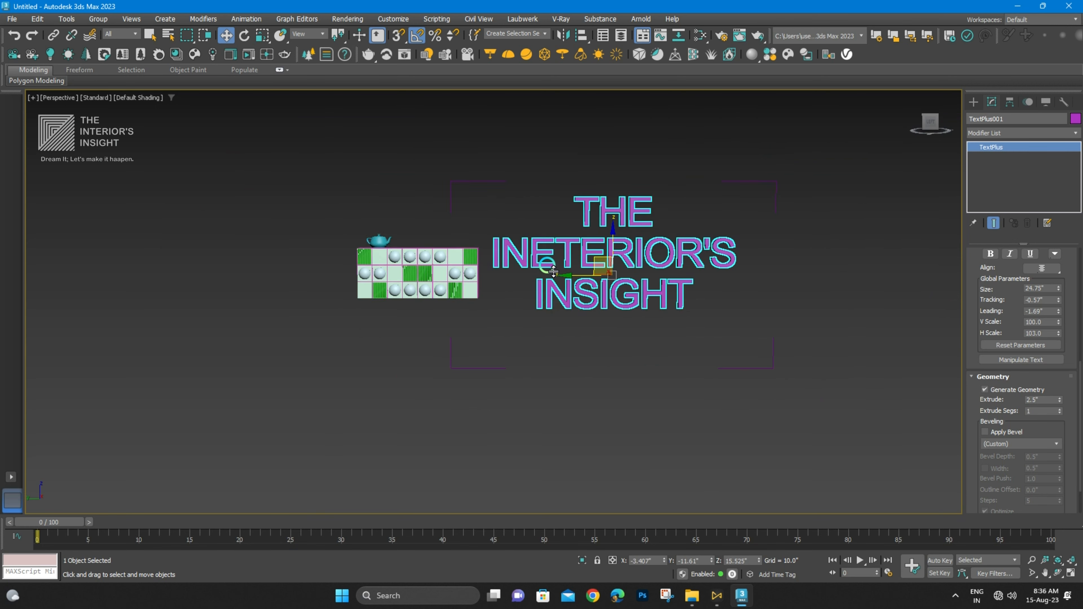
{"action": "left_click", "coordinate": [518, 194]}
{"action": "middle_click_drag", "start_coordinate": [518, 194], "coordinate": [544, 252], "text": "alt"}
{"action": "left_click", "coordinate": [568, 202]}
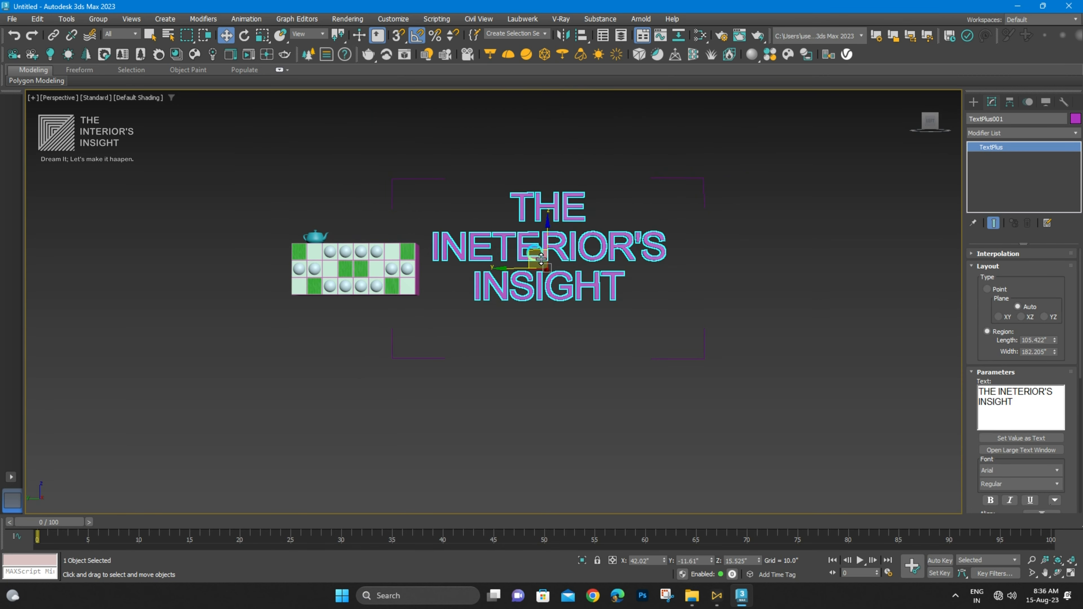
{"action": "left_click_drag", "start_coordinate": [541, 258], "coordinate": [540, 263]}
{"action": "left_click", "coordinate": [614, 180]}
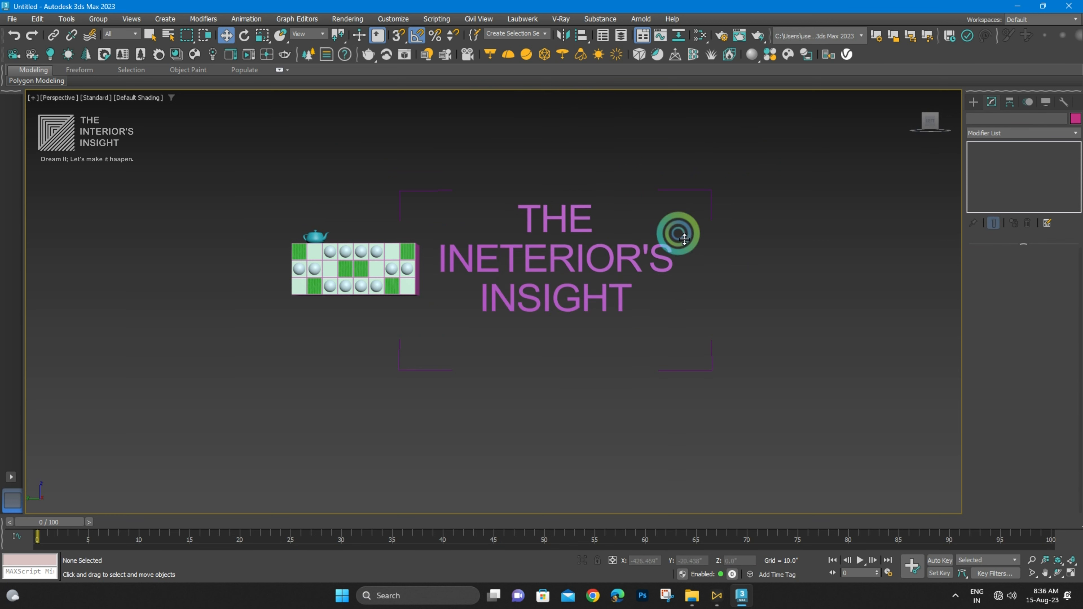
- Create a cone in front of the cabinet with about 10.9" base radius, 2.3" top radius and 32.9" height
{"action": "scroll", "coordinate": [237, 322], "scroll_direction": "up", "scroll_amount": 4}
{"action": "left_click", "coordinate": [973, 102]}
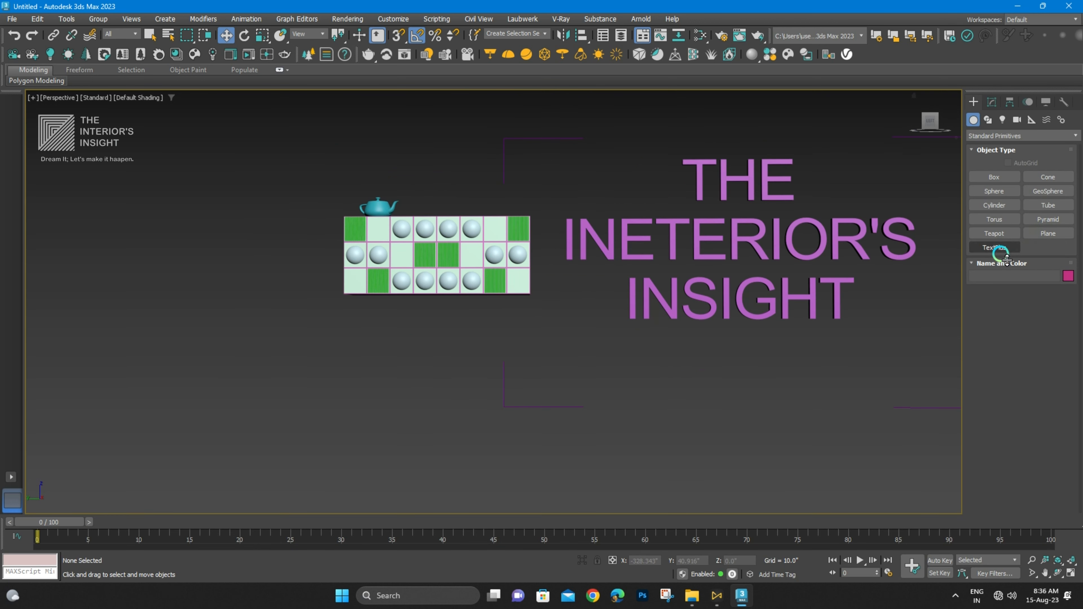
{"action": "left_click", "coordinate": [1048, 176]}
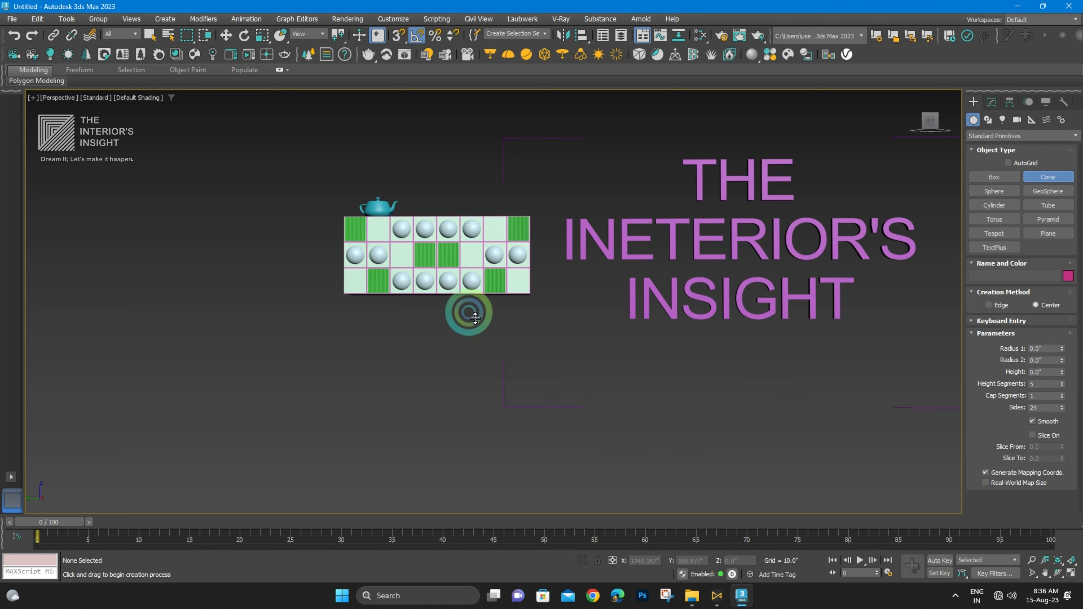
{"action": "middle_click_drag", "start_coordinate": [459, 310], "coordinate": [554, 338], "text": "alt"}
{"action": "left_click_drag", "start_coordinate": [471, 354], "coordinate": [480, 382]}
{"action": "left_click", "coordinate": [497, 304]}
{"action": "left_click", "coordinate": [497, 292]}
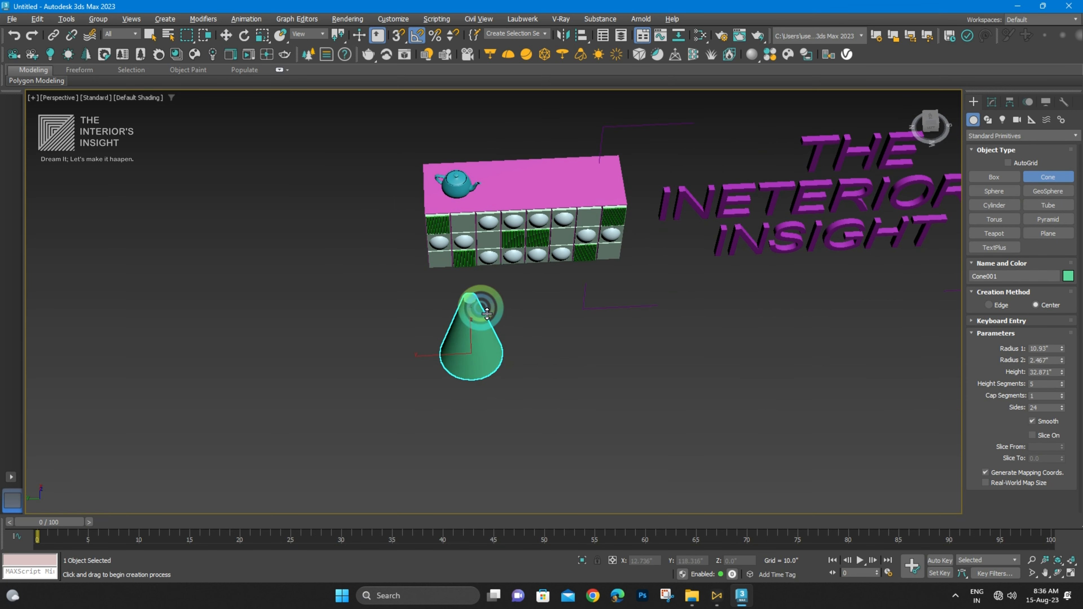
- Turn on edged faces, inspect the cone's segments in front of the cabinet and finish cone creation
{"action": "scroll", "coordinate": [490, 317], "scroll_direction": "up", "scroll_amount": 5}
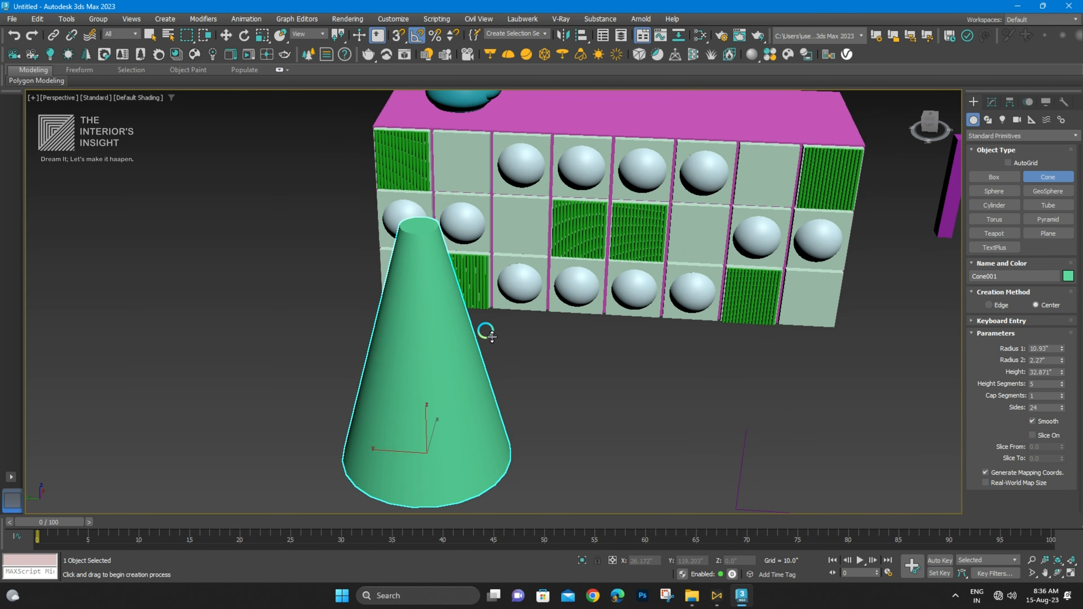
{"action": "key", "text": "F4"}
{"action": "scroll", "coordinate": [502, 362], "scroll_direction": "up", "scroll_amount": 2}
{"action": "middle_click_drag", "start_coordinate": [507, 367], "coordinate": [551, 230]}
{"action": "scroll", "coordinate": [512, 326], "scroll_direction": "down", "scroll_amount": 5}
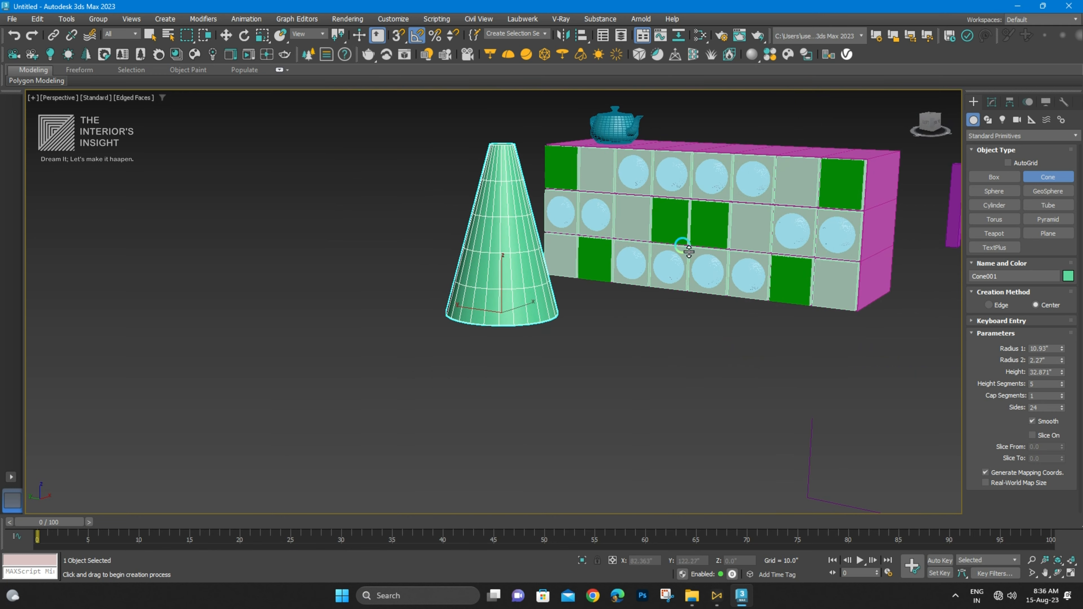
{"action": "middle_click_drag", "start_coordinate": [730, 275], "coordinate": [605, 262], "text": "alt"}
{"action": "key", "text": "w"}
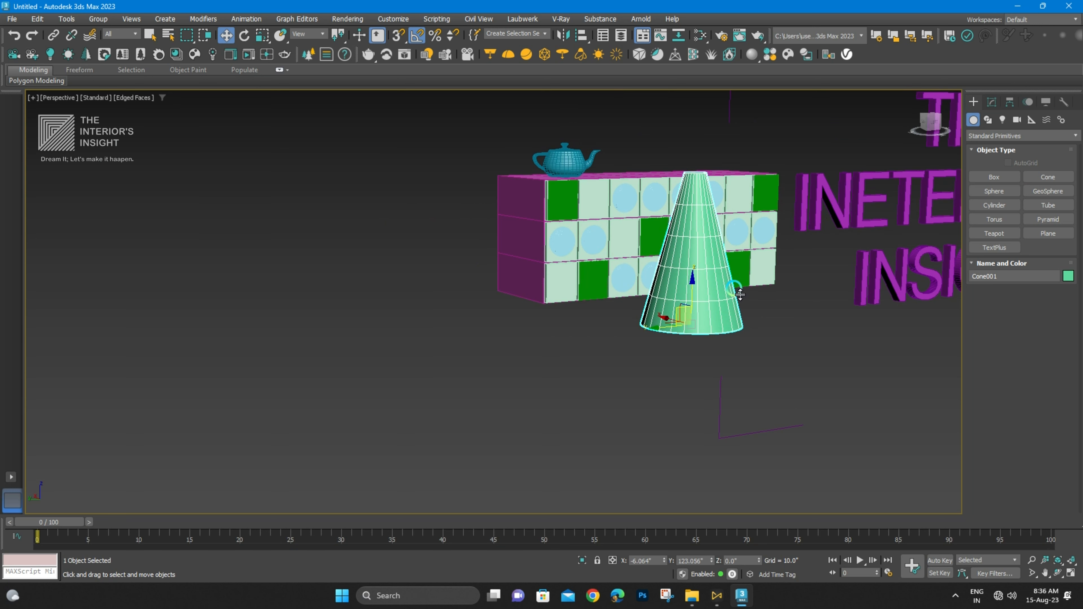
- Set the cone's Radius 1 to 0.5" and increase its Radius 2 to about 3.5"
{"action": "left_click", "coordinate": [992, 102]}
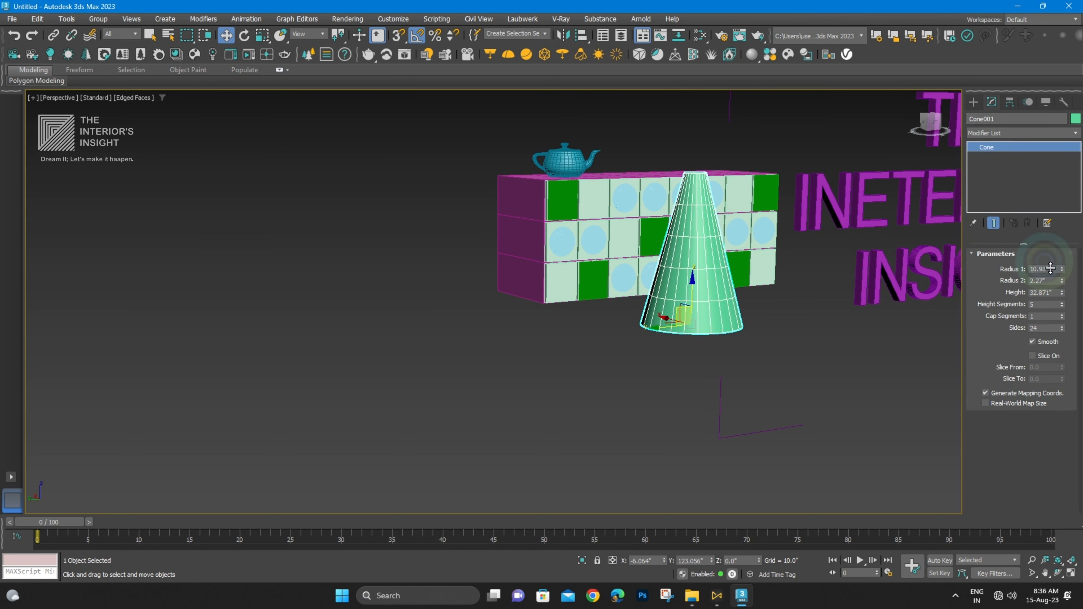
{"action": "left_click_drag", "start_coordinate": [1061, 268], "coordinate": [1074, 316]}
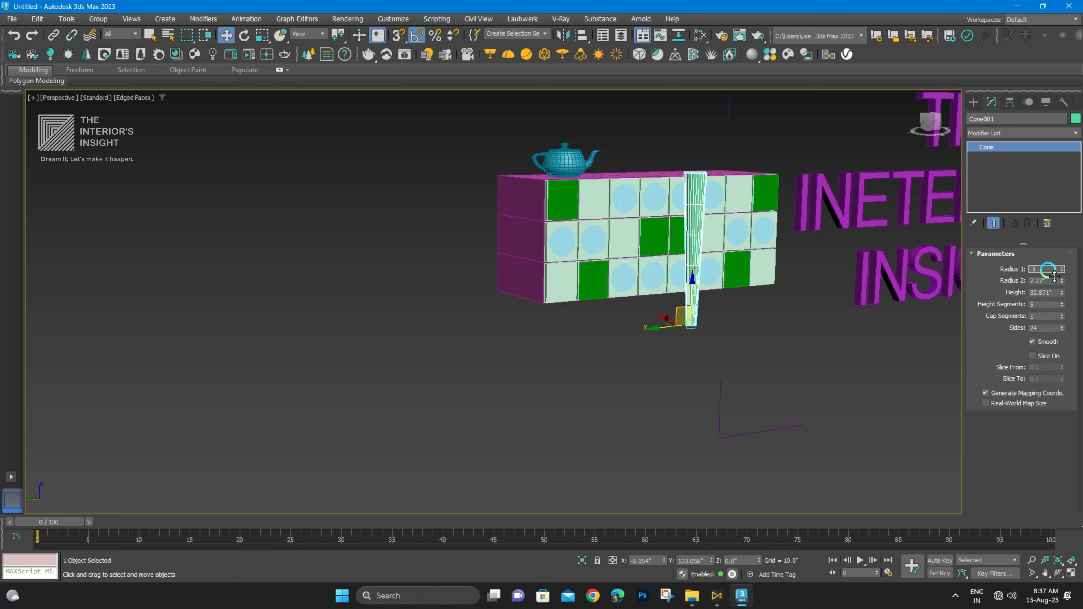
{"action": "mouse_move", "coordinate": [1071, 284]}
{"action": "left_mouse_down"}
{"action": "mouse_move", "coordinate": [1071, 244]}
{"action": "mouse_move", "coordinate": [1071, 285]}
{"action": "left_mouse_up"}
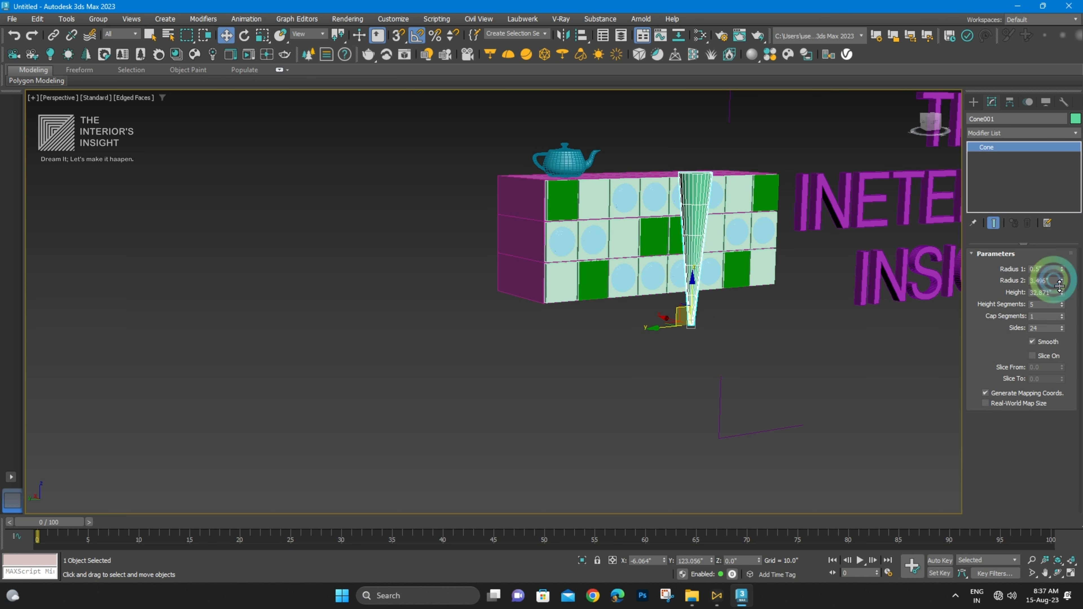
- Set the cone's Radius 2 to 2" and its height to 8"
{"action": "type", "text": "1"}
{"action": "key", "text": "Return"}
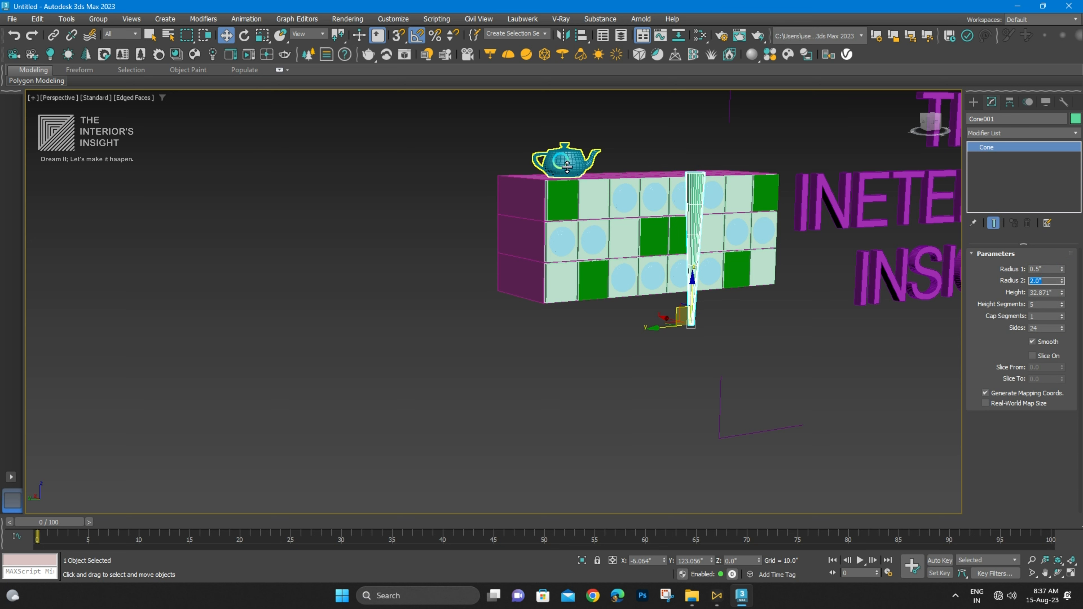
{"action": "left_click", "coordinate": [1063, 295]}
{"action": "type", "text": "4"}
{"action": "key", "text": "Return"}
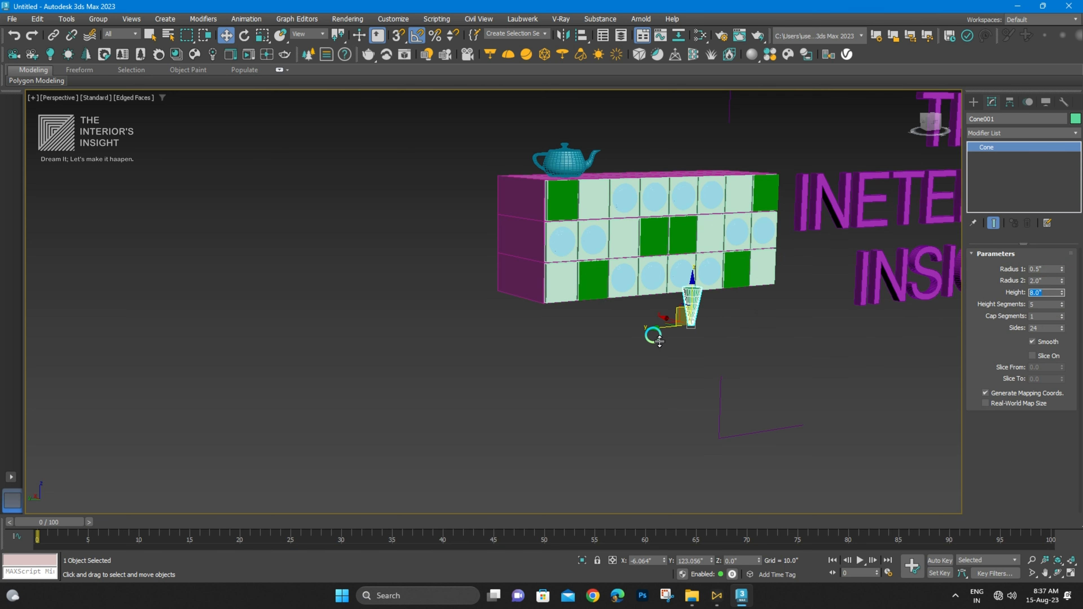
- Increase the cone's height segments to 20 and its sides to 26
{"action": "scroll", "coordinate": [660, 342], "scroll_direction": "up", "scroll_amount": 3}
{"action": "middle_click_drag", "start_coordinate": [733, 299], "coordinate": [702, 318], "text": "alt"}
{"action": "scroll", "coordinate": [708, 293], "scroll_direction": "down", "scroll_amount": 3}
{"action": "scroll", "coordinate": [752, 325], "scroll_direction": "up", "scroll_amount": 6}
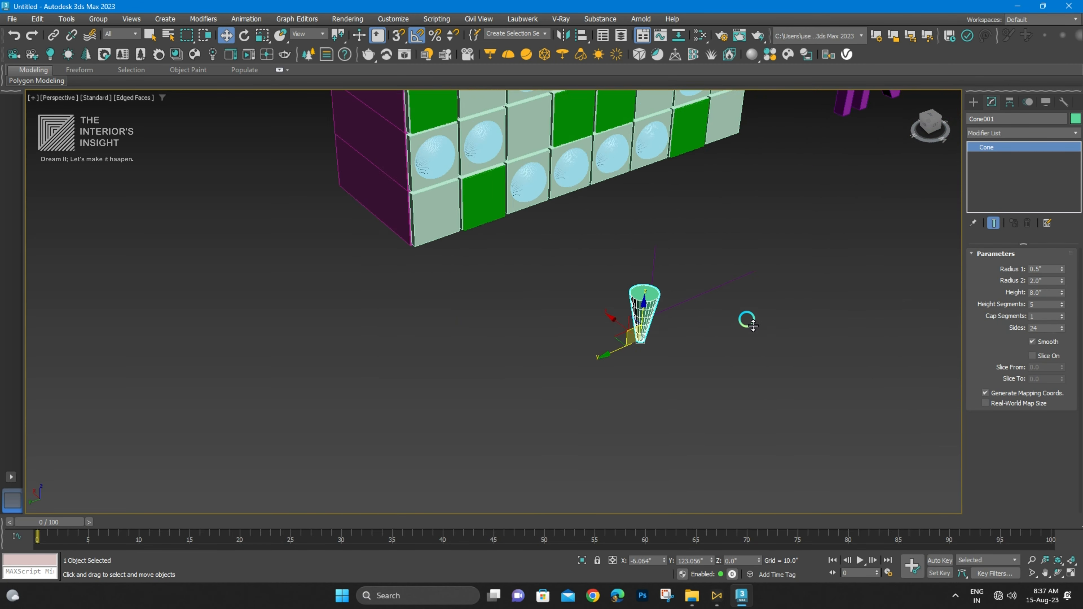
{"action": "middle_click_drag", "start_coordinate": [622, 325], "coordinate": [629, 311], "text": "alt"}
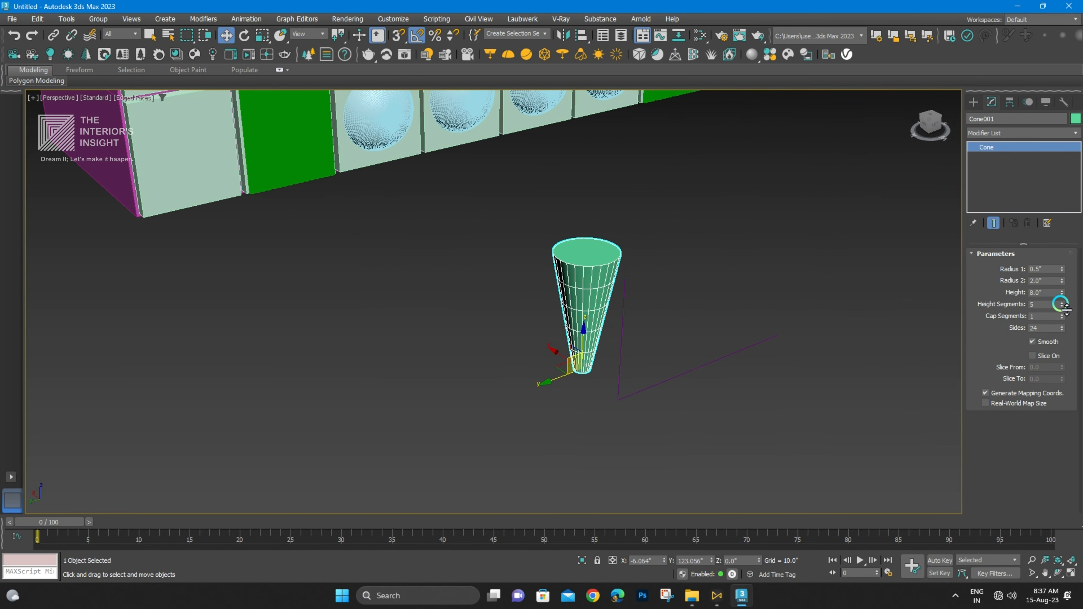
{"action": "mouse_move", "coordinate": [1063, 304]}
{"action": "left_mouse_down"}
{"action": "mouse_move", "coordinate": [1048, 277]}
{"action": "mouse_move", "coordinate": [1059, 314]}
{"action": "mouse_move", "coordinate": [1066, 304]}
{"action": "mouse_move", "coordinate": [1065, 342]}
{"action": "mouse_move", "coordinate": [1062, 325]}
{"action": "left_mouse_up"}
{"action": "scroll", "coordinate": [590, 304], "scroll_direction": "up", "scroll_amount": 3}
{"action": "scroll", "coordinate": [614, 341], "scroll_direction": "down", "scroll_amount": 8}
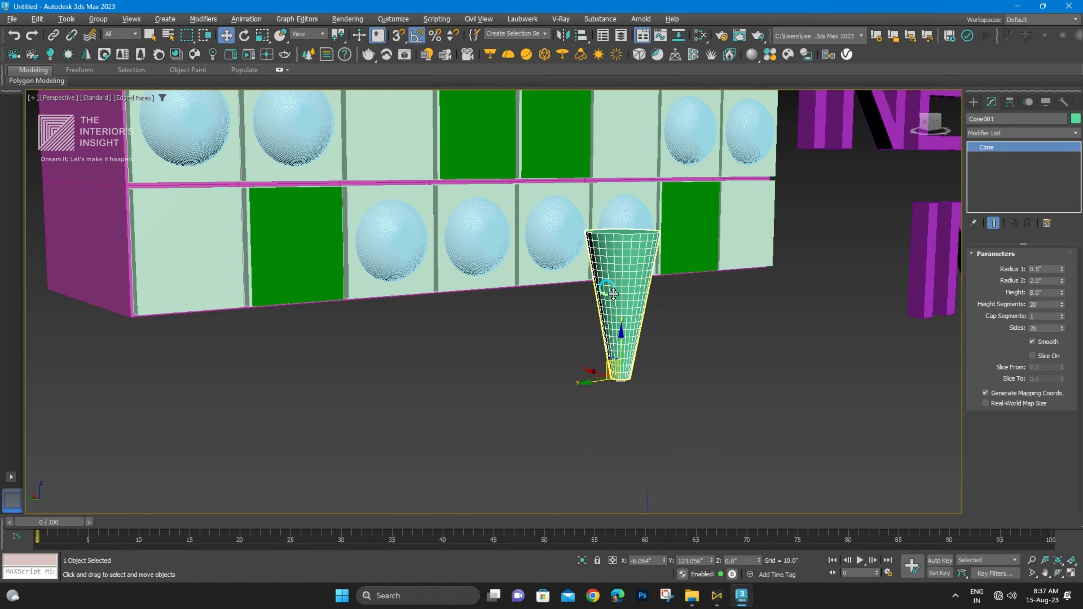
- Move the cone to the cabinet's front corner at the teapot end, at about X 36.1", Y 133.3"
{"action": "left_click_drag", "start_coordinate": [621, 366], "coordinate": [290, 349]}
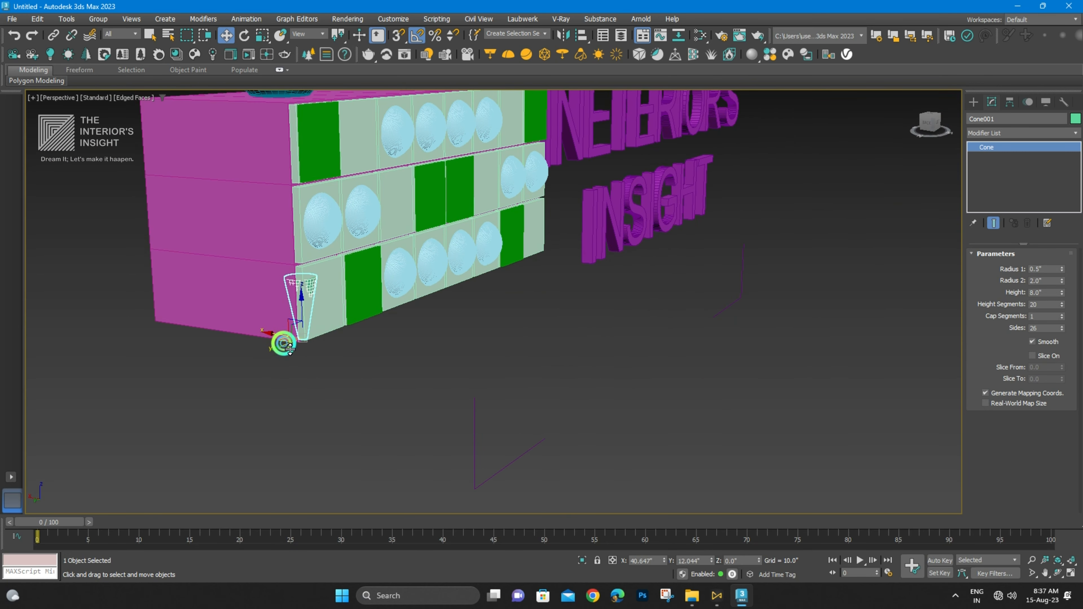
{"action": "middle_click_drag", "start_coordinate": [327, 326], "coordinate": [290, 278], "text": "alt"}
{"action": "scroll", "coordinate": [317, 288], "scroll_direction": "up", "scroll_amount": 5}
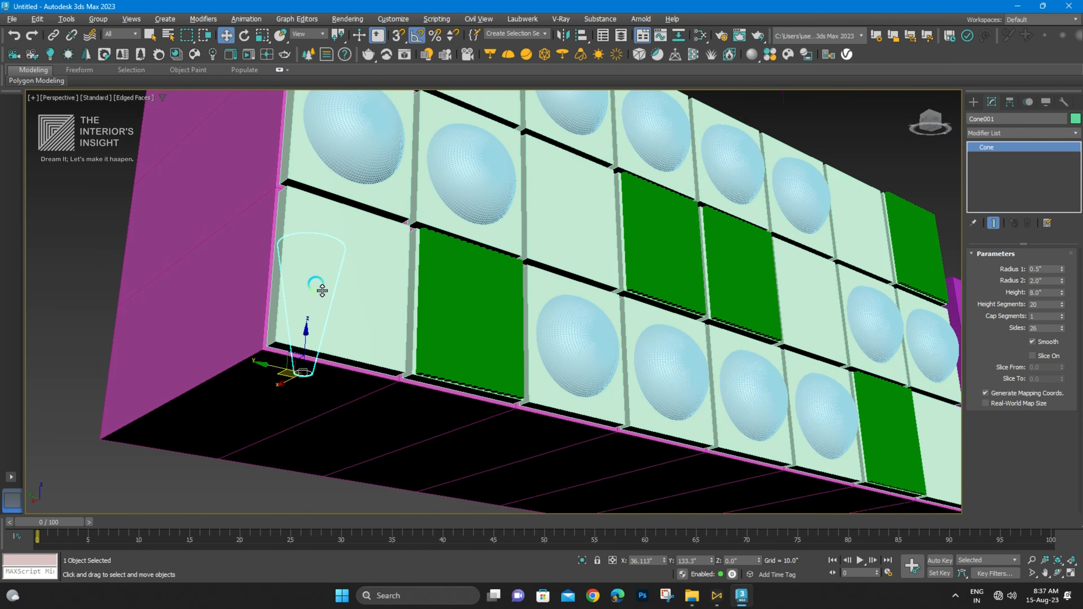
{"action": "middle_click_drag", "start_coordinate": [338, 330], "coordinate": [430, 325], "text": "alt"}
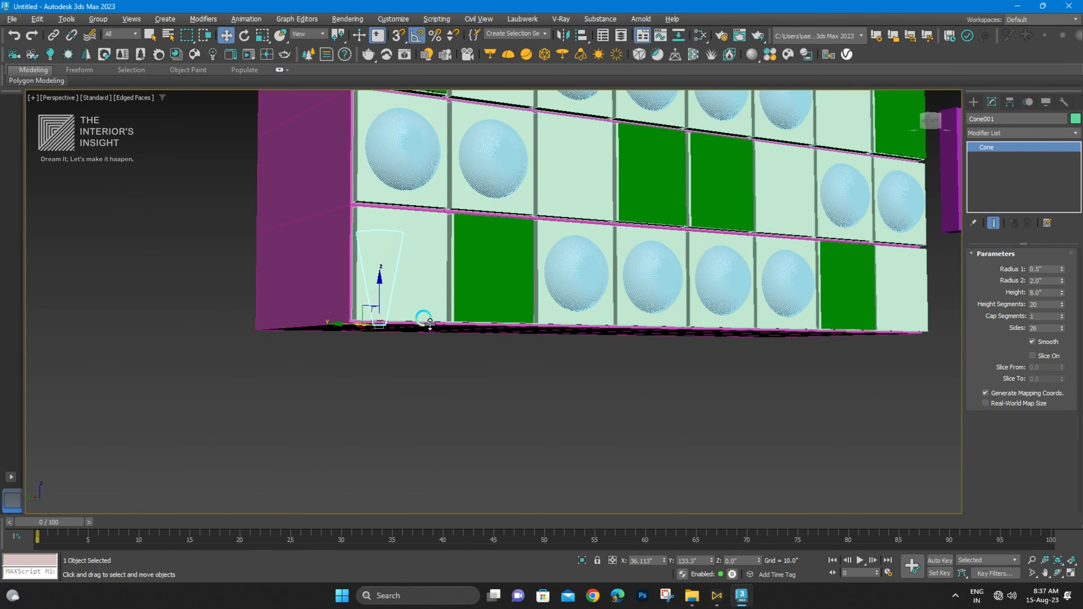
{"action": "scroll", "coordinate": [422, 308], "scroll_direction": "down", "scroll_amount": 5}
{"action": "mouse_move", "coordinate": [458, 291]}
{"action": "middle_mouse_down", "text": "alt"}
{"action": "mouse_move", "coordinate": [446, 278]}
{"action": "mouse_move", "coordinate": [457, 273]}
{"action": "middle_mouse_up", "text": "alt"}
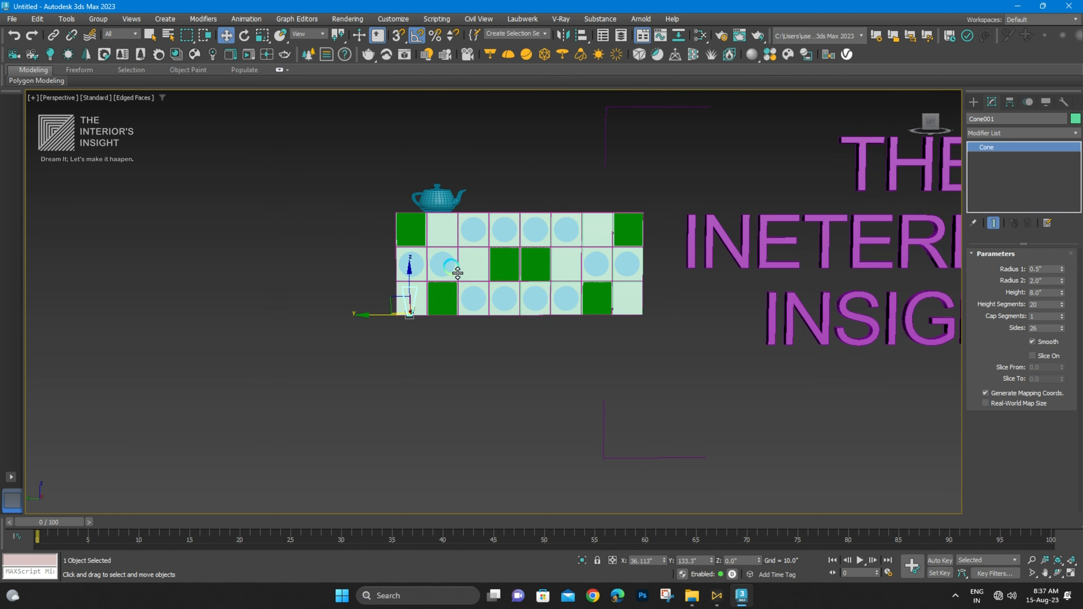
- Select the cabinet parts and teapot without the lettering and cone, and raise them until the cone sits beneath the cabinet
{"action": "left_click_drag", "start_coordinate": [654, 347], "coordinate": [654, 347]}
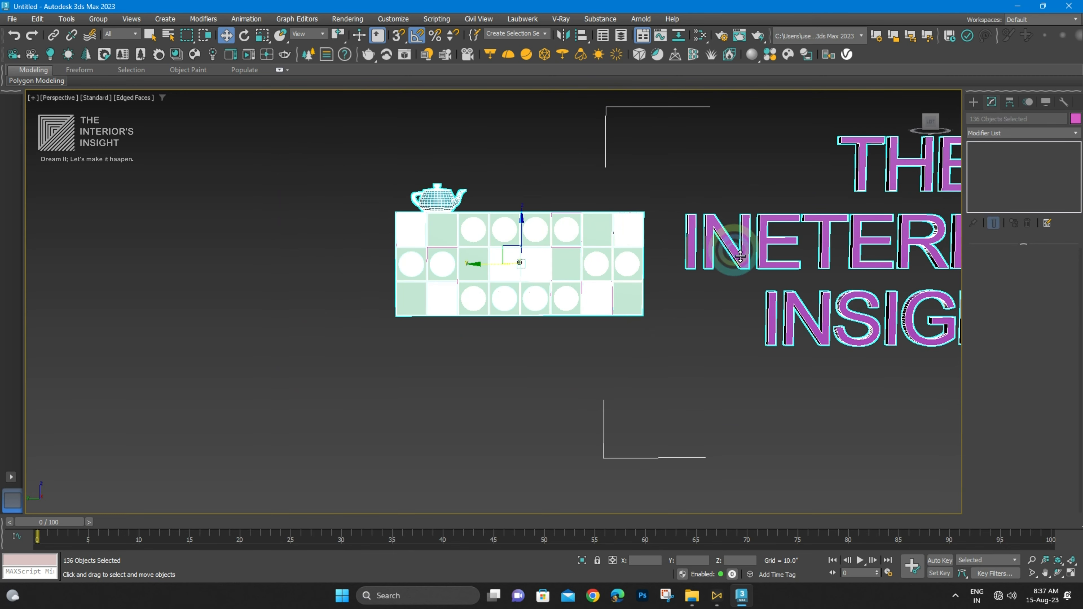
{"action": "middle_click_drag", "start_coordinate": [726, 249], "coordinate": [538, 253]}
{"action": "middle_click_drag", "start_coordinate": [367, 269], "coordinate": [471, 290]}
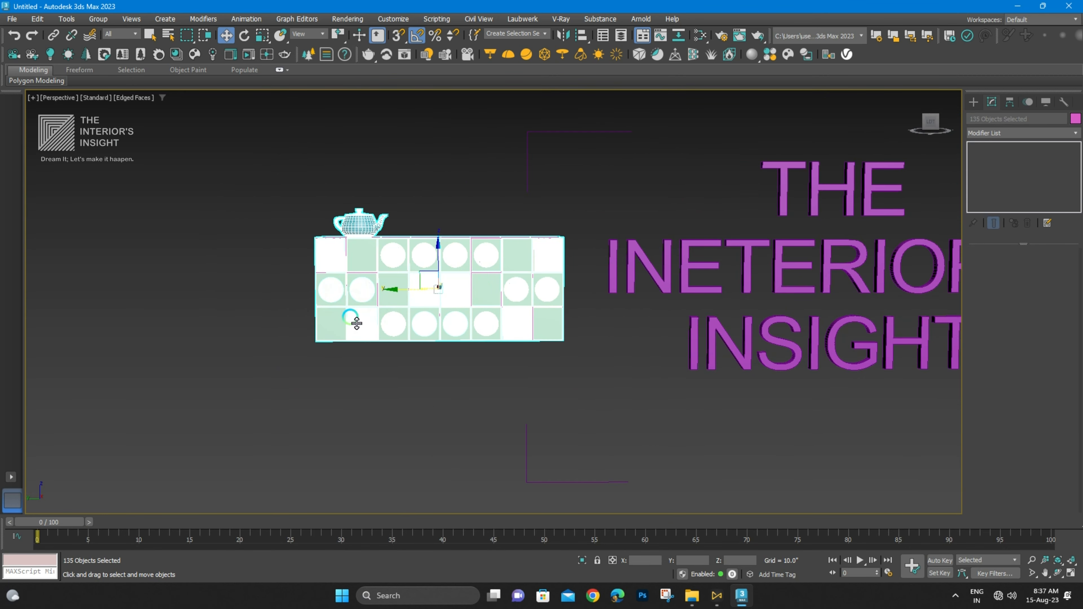
{"action": "middle_click_drag", "start_coordinate": [356, 324], "coordinate": [294, 320], "text": "alt"}
{"action": "scroll", "coordinate": [285, 317], "scroll_direction": "up", "scroll_amount": 5}
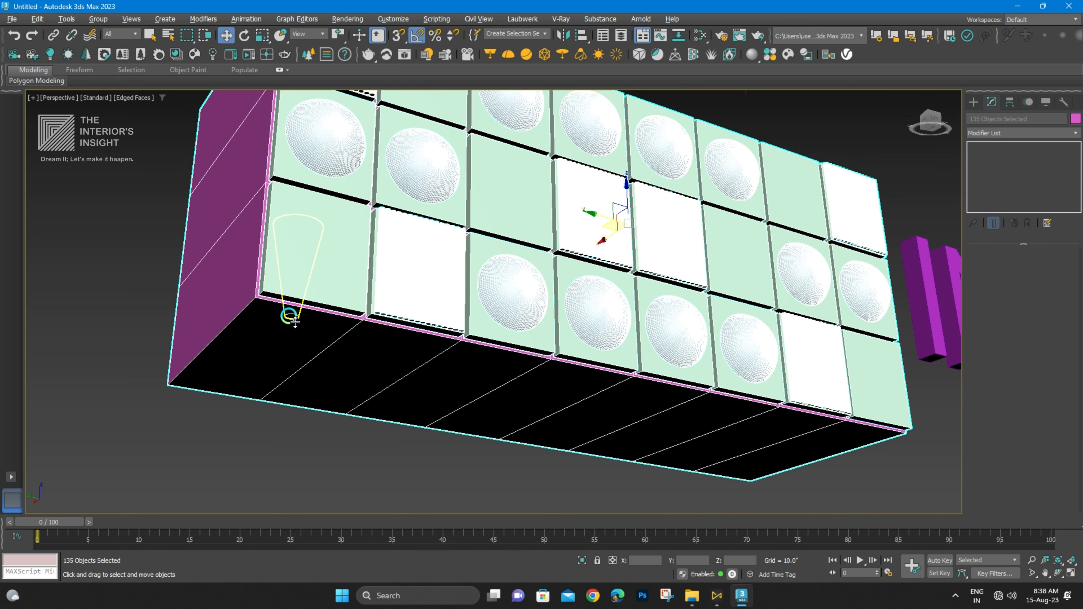
{"action": "scroll", "coordinate": [306, 325], "scroll_direction": "down", "scroll_amount": 5}
{"action": "middle_click_drag", "start_coordinate": [426, 286], "coordinate": [439, 302], "text": "alt"}
{"action": "left_click_drag", "start_coordinate": [474, 262], "coordinate": [477, 212]}
{"action": "scroll", "coordinate": [286, 342], "scroll_direction": "up", "scroll_amount": 5}
{"action": "middle_click_drag", "start_coordinate": [288, 341], "coordinate": [416, 318], "text": "alt"}
{"action": "scroll", "coordinate": [420, 309], "scroll_direction": "up", "scroll_amount": 4}
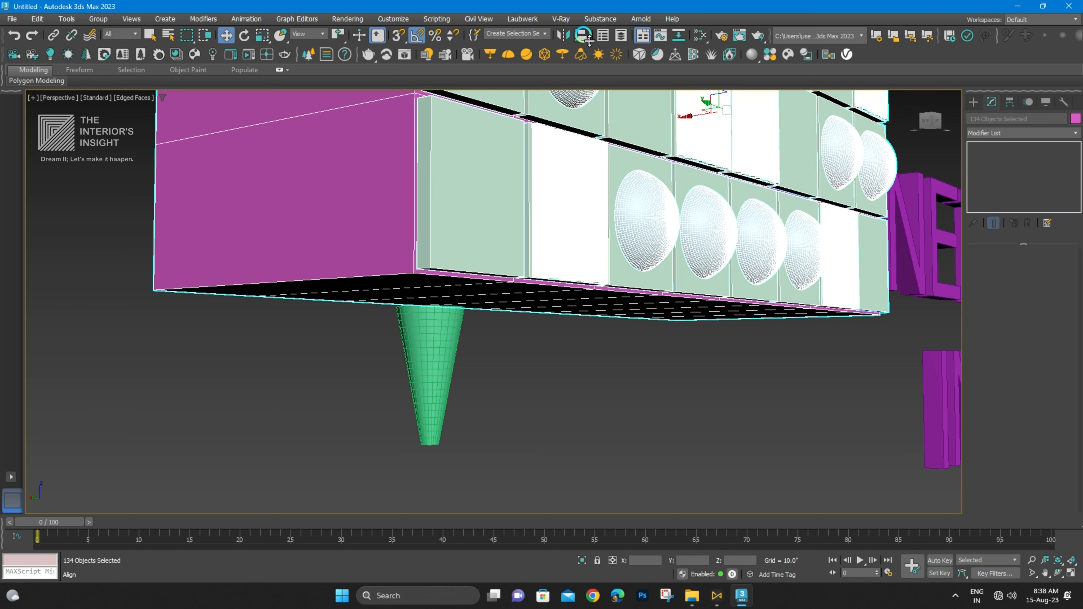
- Try to align the selected ungrouped objects to the cone on Z position only, minimum to maximum
{"action": "left_click", "coordinate": [584, 36]}
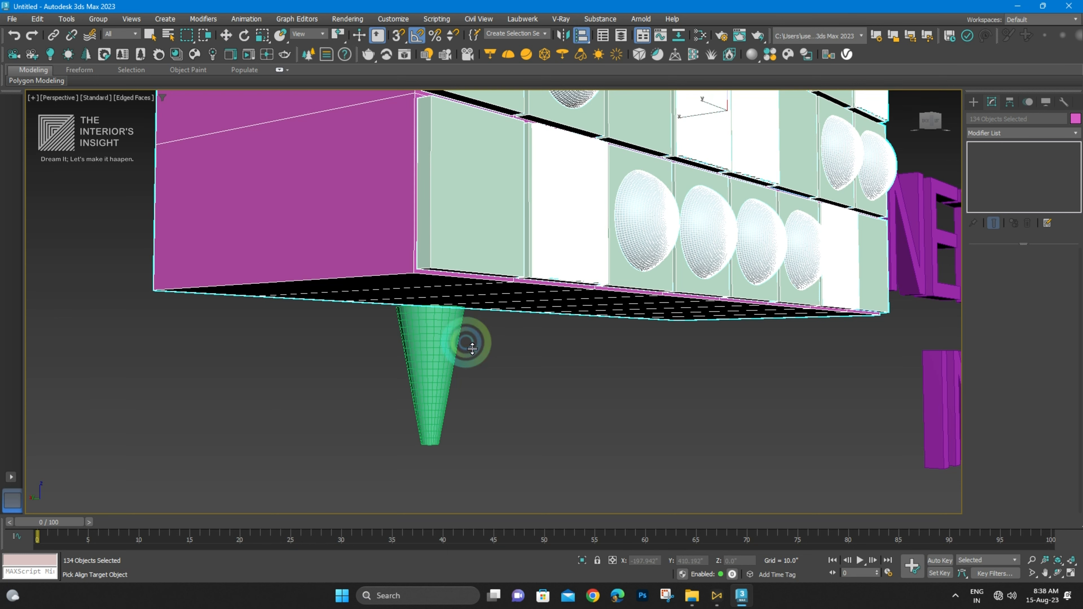
{"action": "left_click", "coordinate": [432, 319]}
{"action": "left_click", "coordinate": [496, 229]}
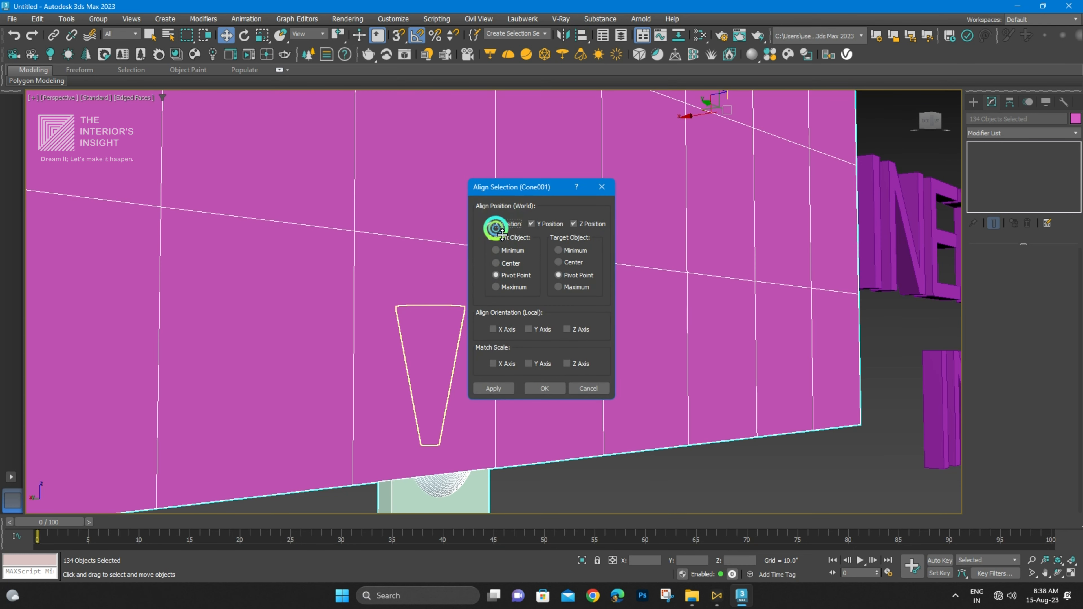
{"action": "left_click", "coordinate": [535, 223]}
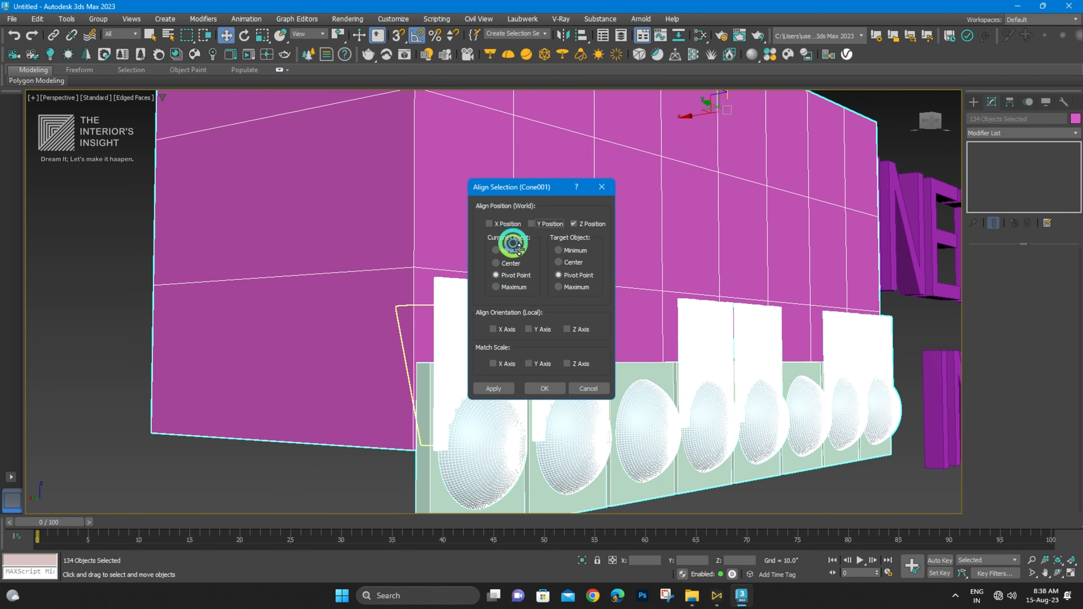
{"action": "left_click", "coordinate": [518, 250]}
{"action": "left_click", "coordinate": [573, 287]}
{"action": "left_click", "coordinate": [545, 388]}
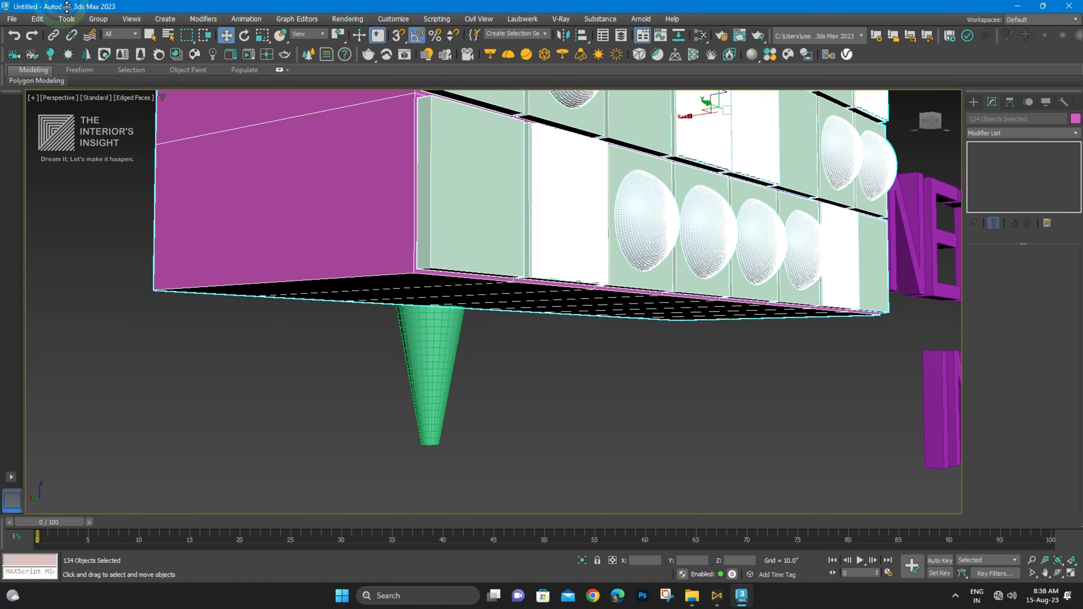
- Group the selected cabinet parts and teapot, keeping the default group name
{"action": "left_click", "coordinate": [97, 19]}
{"action": "left_click", "coordinate": [105, 26]}
{"action": "left_click", "coordinate": [455, 290]}
{"action": "left_click", "coordinate": [552, 314]}
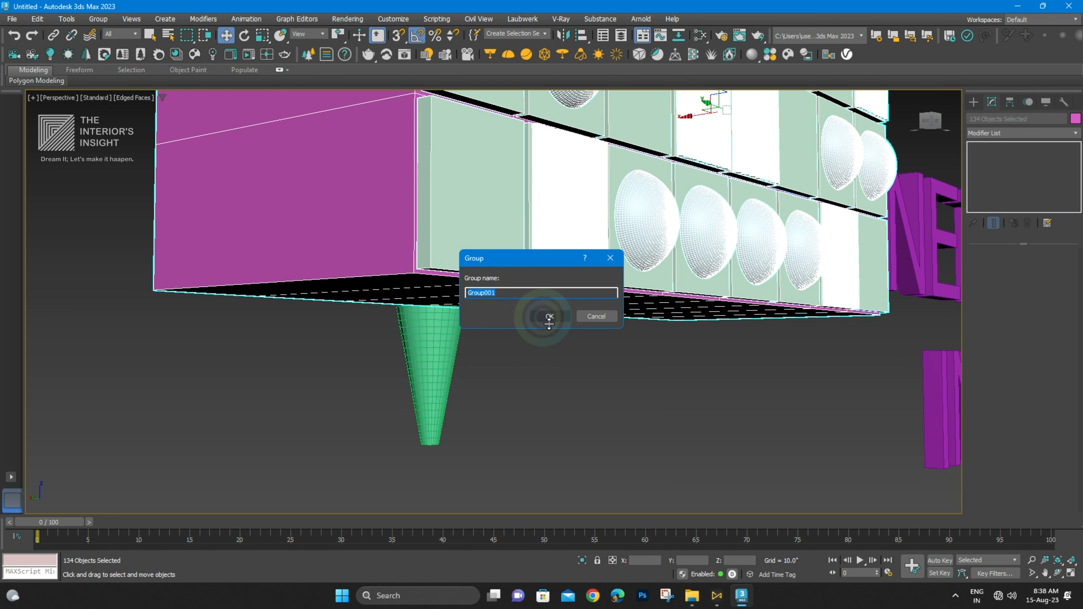
- Align the cabinet group's minimum to the cone's maximum on Z position only
{"action": "left_click", "coordinate": [586, 37]}
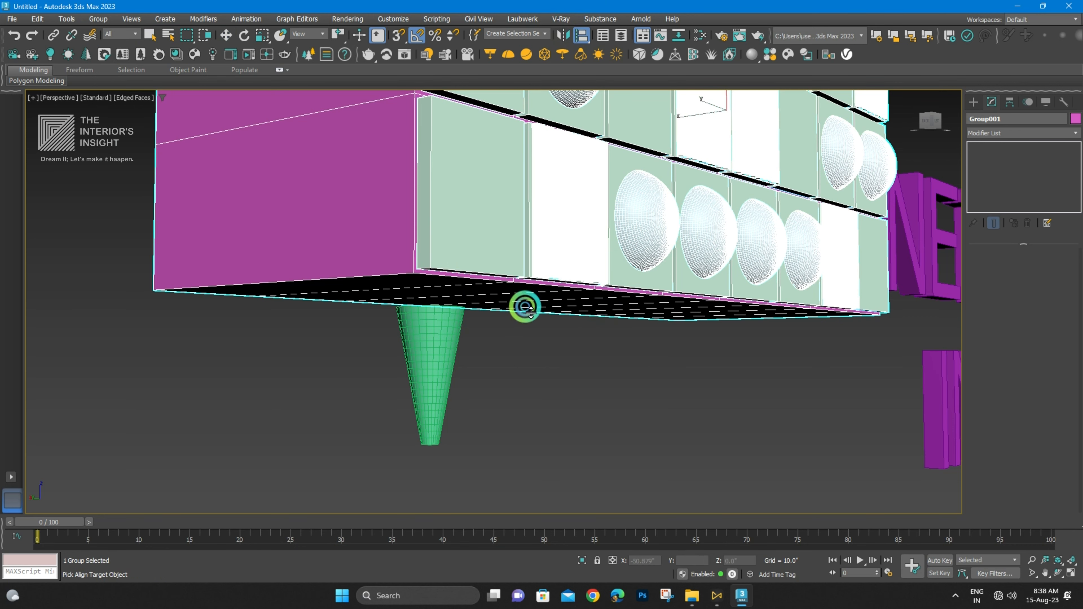
{"action": "left_click", "coordinate": [458, 317]}
{"action": "left_click", "coordinate": [494, 224]}
{"action": "left_click", "coordinate": [538, 222]}
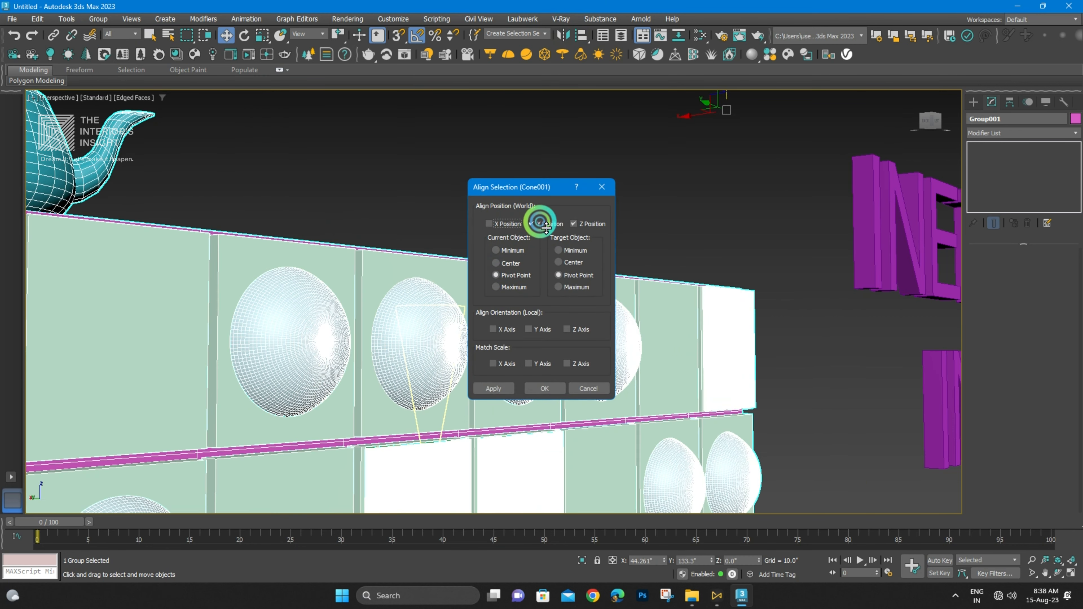
{"action": "left_click", "coordinate": [507, 250]}
{"action": "left_click", "coordinate": [571, 287]}
{"action": "left_click", "coordinate": [544, 389]}
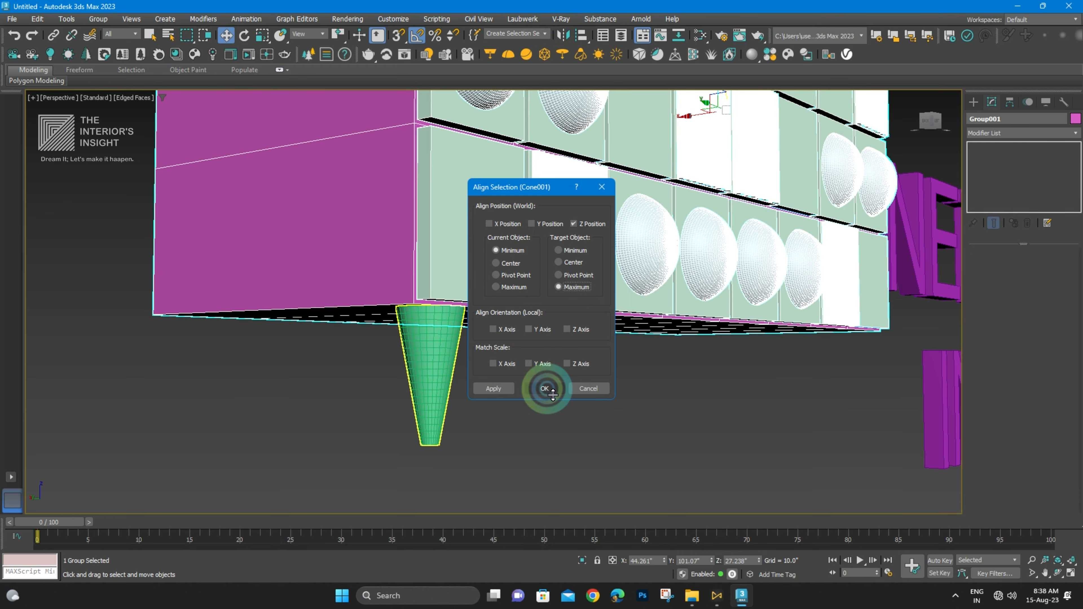
- In the wireframe top view, move the cone leg inward from the cabinet's corner to about X 38.7", Y 131.4"
{"action": "middle_click_drag", "start_coordinate": [527, 315], "coordinate": [391, 211], "text": "alt"}
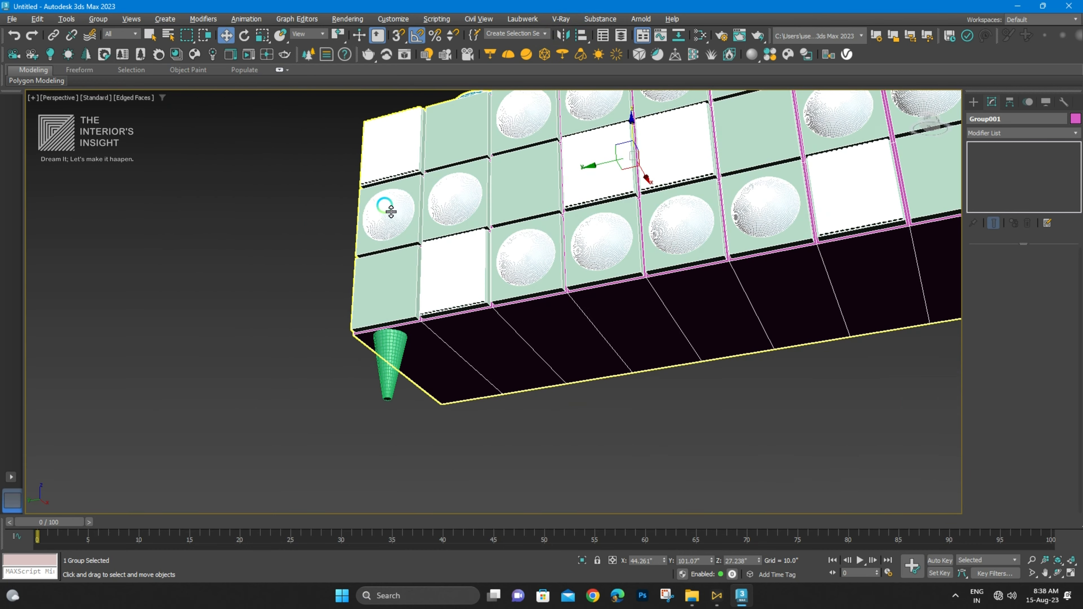
{"action": "left_click", "coordinate": [394, 360]}
{"action": "scroll", "coordinate": [405, 356], "scroll_direction": "up", "scroll_amount": 5}
{"action": "middle_click_drag", "start_coordinate": [408, 357], "coordinate": [376, 339], "text": "alt"}
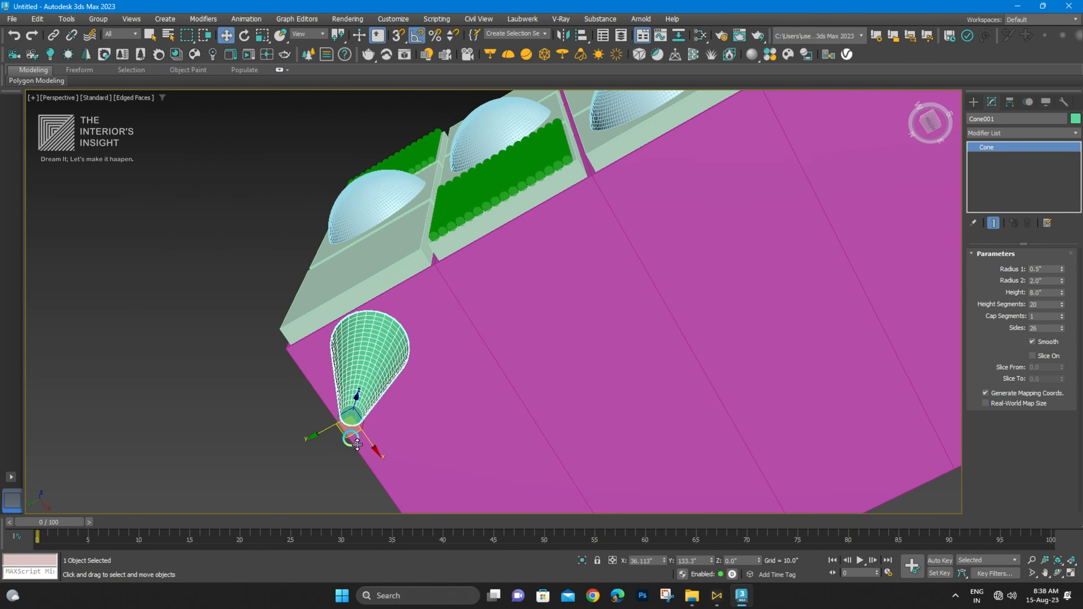
{"action": "key", "text": "t"}
{"action": "key", "text": "F3"}
{"action": "scroll", "coordinate": [466, 318], "scroll_direction": "down", "scroll_amount": 5}
{"action": "middle_click_drag", "start_coordinate": [486, 313], "coordinate": [414, 312]}
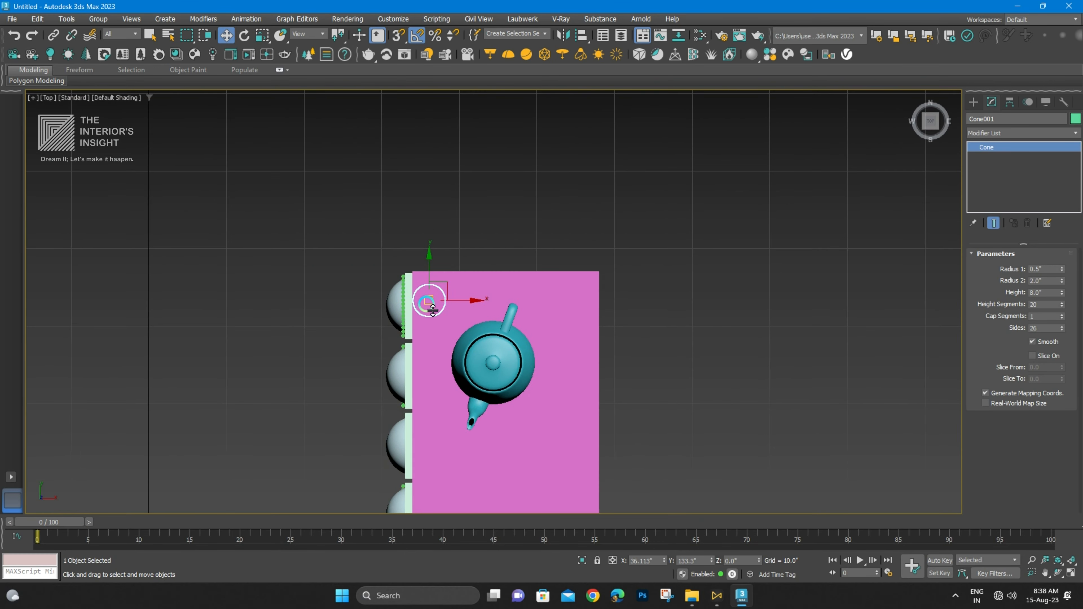
{"action": "key", "text": "F3"}
{"action": "scroll", "coordinate": [490, 384], "scroll_direction": "up", "scroll_amount": 3}
{"action": "left_click_drag", "start_coordinate": [390, 207], "coordinate": [432, 238]}
{"action": "scroll", "coordinate": [442, 214], "scroll_direction": "down", "scroll_amount": 5}
{"action": "middle_click_drag", "start_coordinate": [460, 227], "coordinate": [391, 212]}
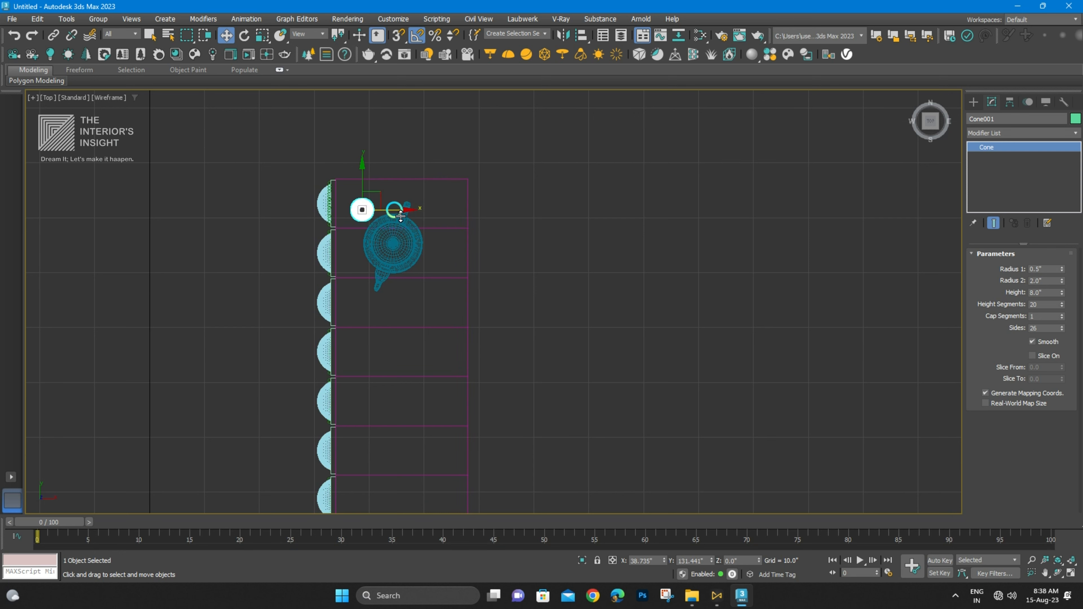
- Copy the cone leg across the cabinet's depth to about X 54.6", and copy both legs to the cabinet's opposite end
{"action": "left_click_drag", "start_coordinate": [401, 213], "coordinate": [488, 212], "text": "shift"}
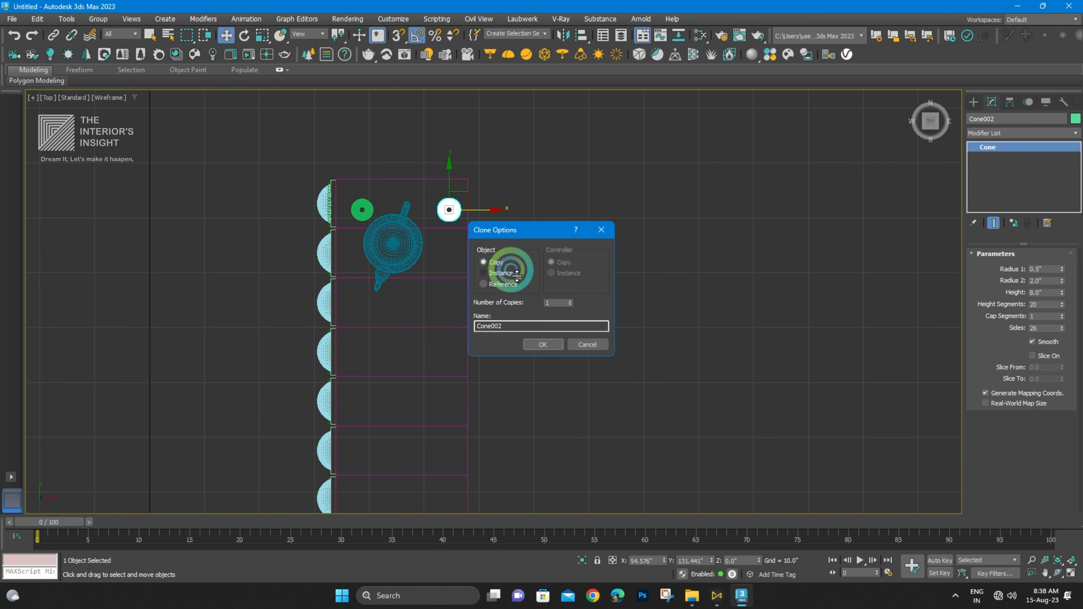
{"action": "left_click", "coordinate": [540, 344]}
{"action": "left_click", "coordinate": [362, 209], "text": "ctrl"}
{"action": "scroll", "coordinate": [379, 162], "scroll_direction": "down", "scroll_amount": 4}
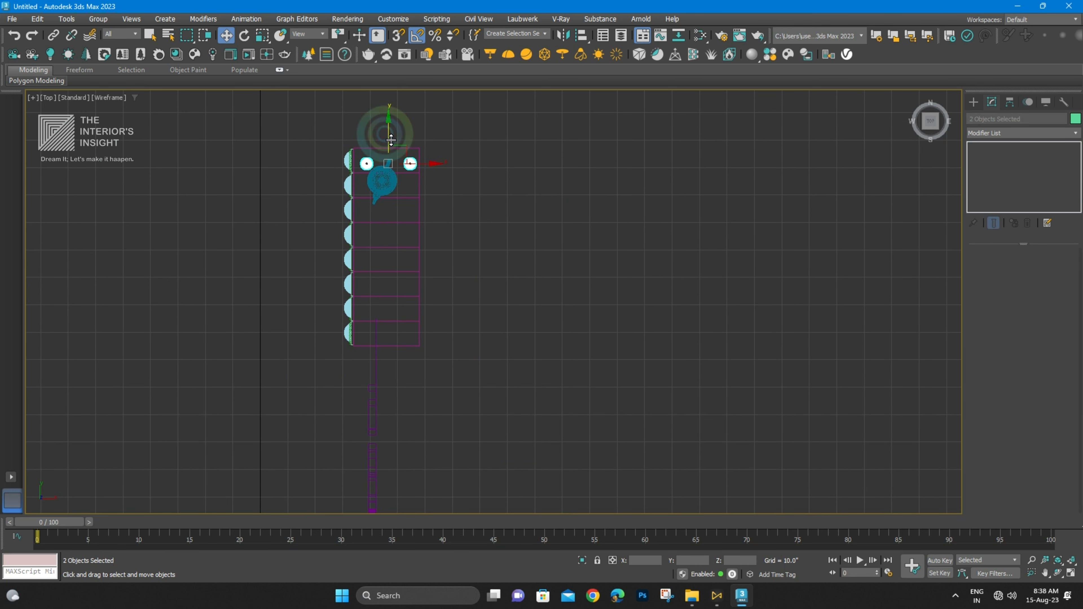
{"action": "left_click_drag", "start_coordinate": [391, 140], "coordinate": [400, 266], "text": "shift"}
{"action": "left_click_drag", "start_coordinate": [404, 306], "coordinate": [404, 305], "text": "shift"}
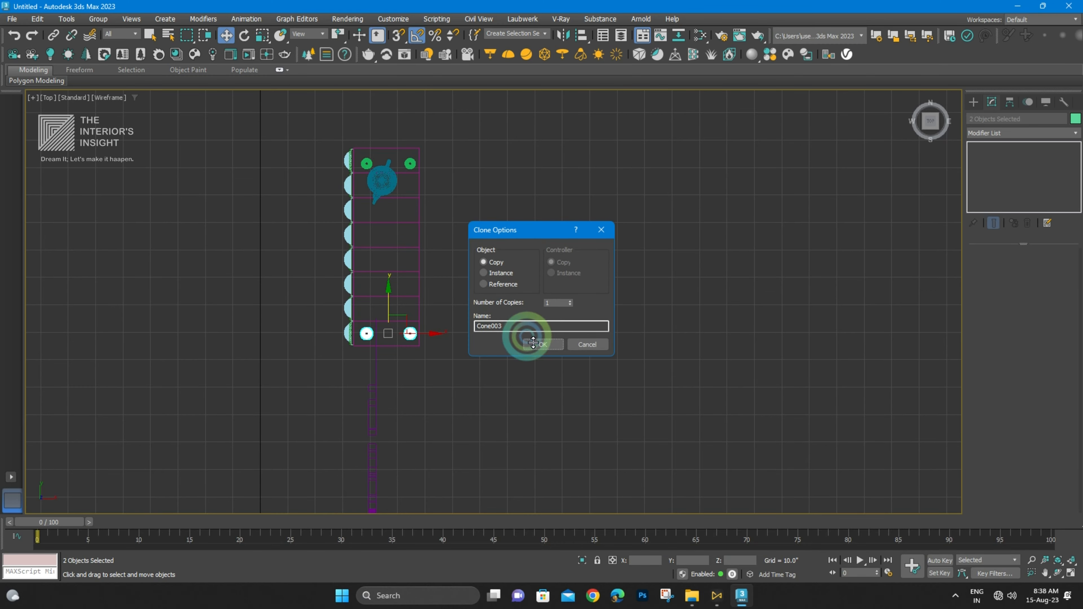
{"action": "left_click", "coordinate": [521, 343]}
- Return to the shaded perspective view, deselect the legs and inspect the cabinet on its four cone legs beside the lettering
{"action": "key", "text": "p"}
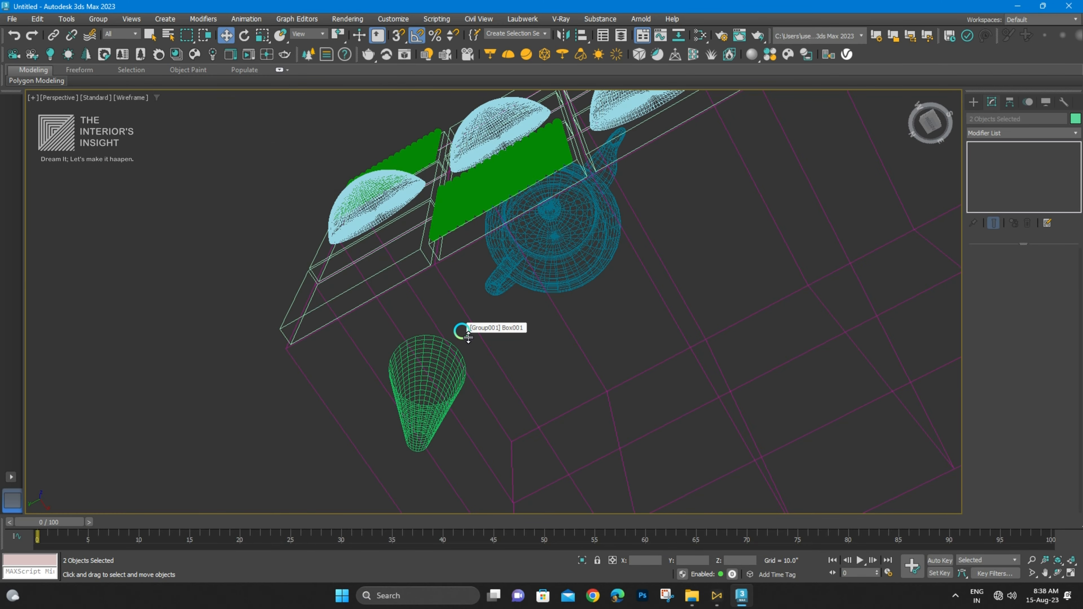
{"action": "key", "text": "z"}
{"action": "middle_click_drag", "start_coordinate": [468, 337], "coordinate": [584, 432], "text": "alt"}
{"action": "scroll", "coordinate": [574, 260], "scroll_direction": "down", "scroll_amount": 6}
{"action": "middle_click_drag", "start_coordinate": [565, 321], "coordinate": [547, 317]}
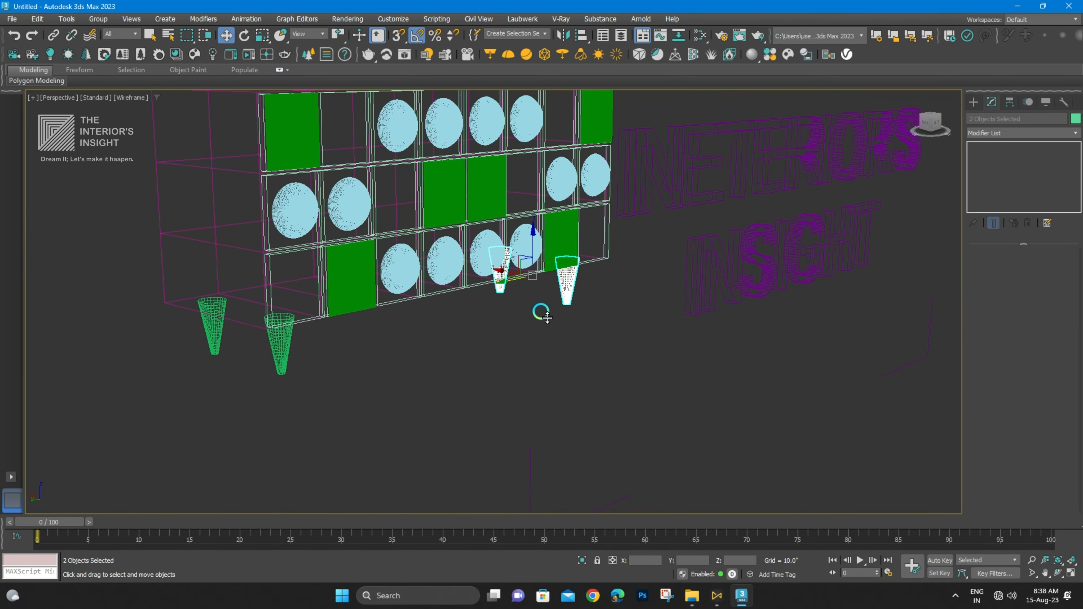
{"action": "key", "text": "F3"}
{"action": "scroll", "coordinate": [522, 263], "scroll_direction": "down", "scroll_amount": 5}
{"action": "left_click", "coordinate": [515, 334]}
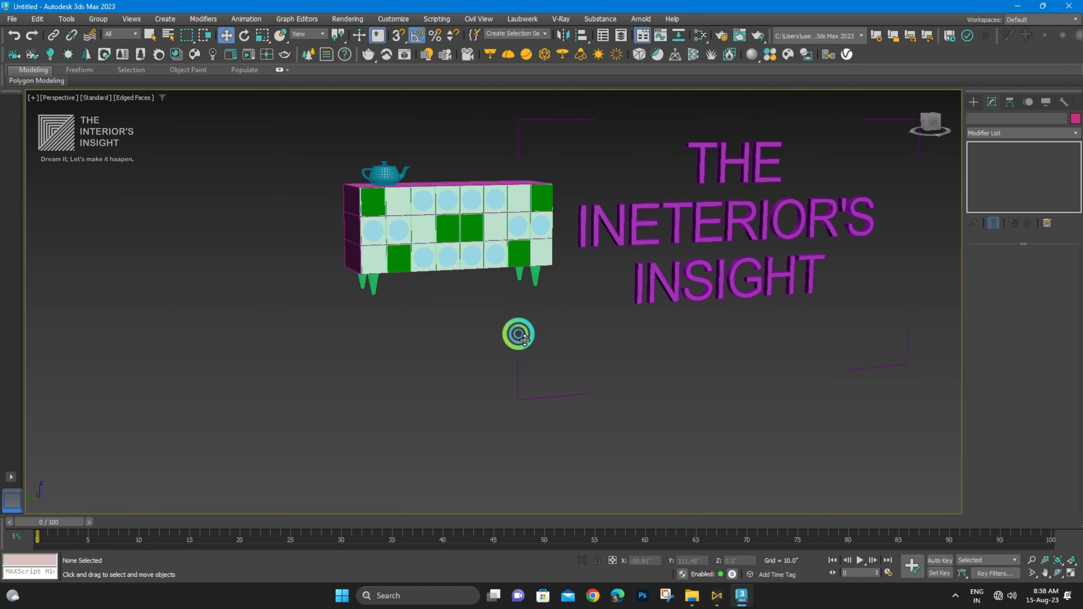
{"action": "middle_click_drag", "start_coordinate": [516, 334], "coordinate": [532, 275], "text": "alt"}
{"action": "middle_click_drag", "start_coordinate": [785, 235], "coordinate": [921, 220], "text": "alt"}
- Create a GeoSphere of about 12" radius in front of the cabinet and turn on edged faces
{"action": "left_click", "coordinate": [977, 101]}
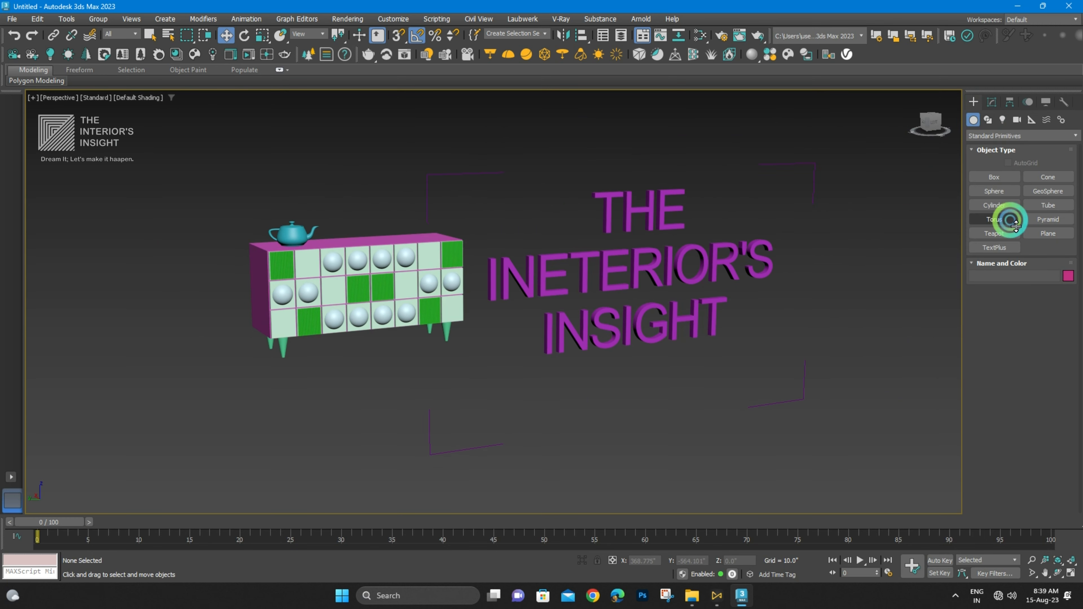
{"action": "left_click", "coordinate": [1050, 177]}
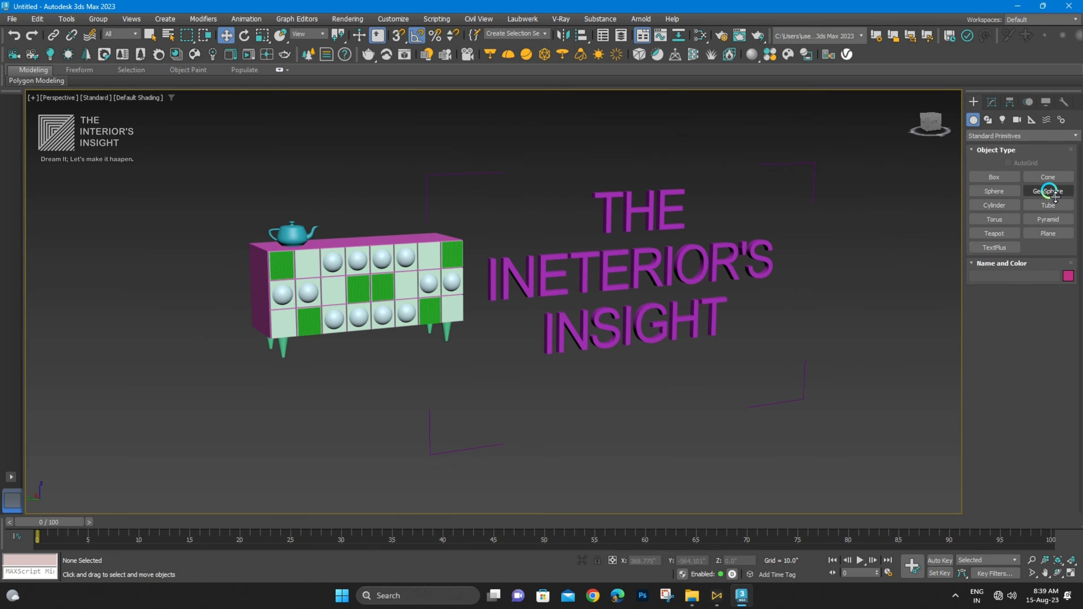
{"action": "left_click", "coordinate": [1049, 192]}
{"action": "scroll", "coordinate": [384, 298], "scroll_direction": "up", "scroll_amount": 4}
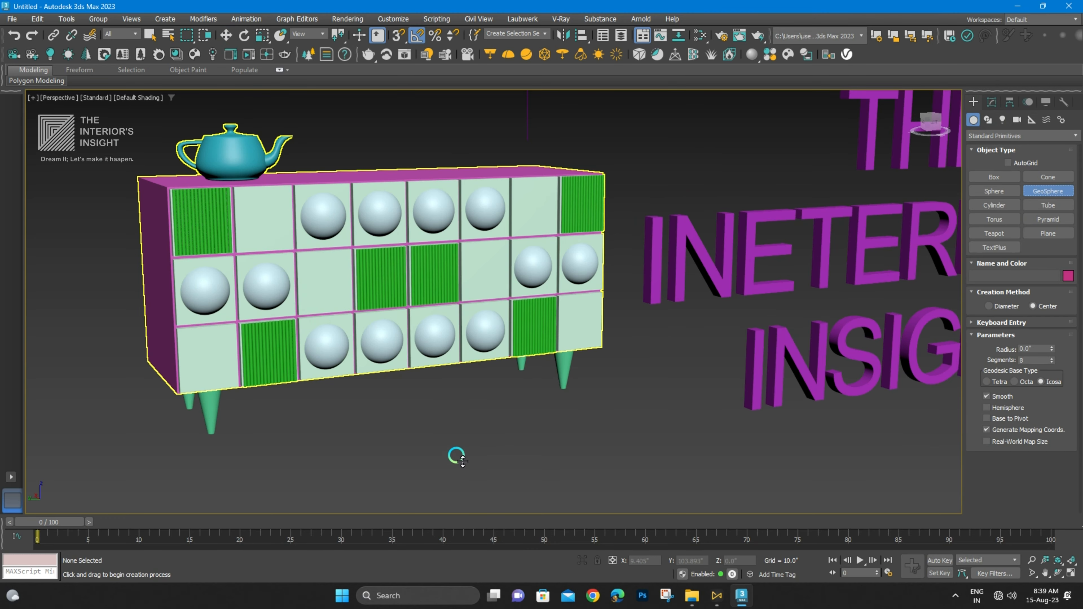
{"action": "left_click_drag", "start_coordinate": [476, 416], "coordinate": [489, 443]}
{"action": "middle_click_drag", "start_coordinate": [442, 362], "coordinate": [460, 380], "text": "alt"}
{"action": "key", "text": "F4"}
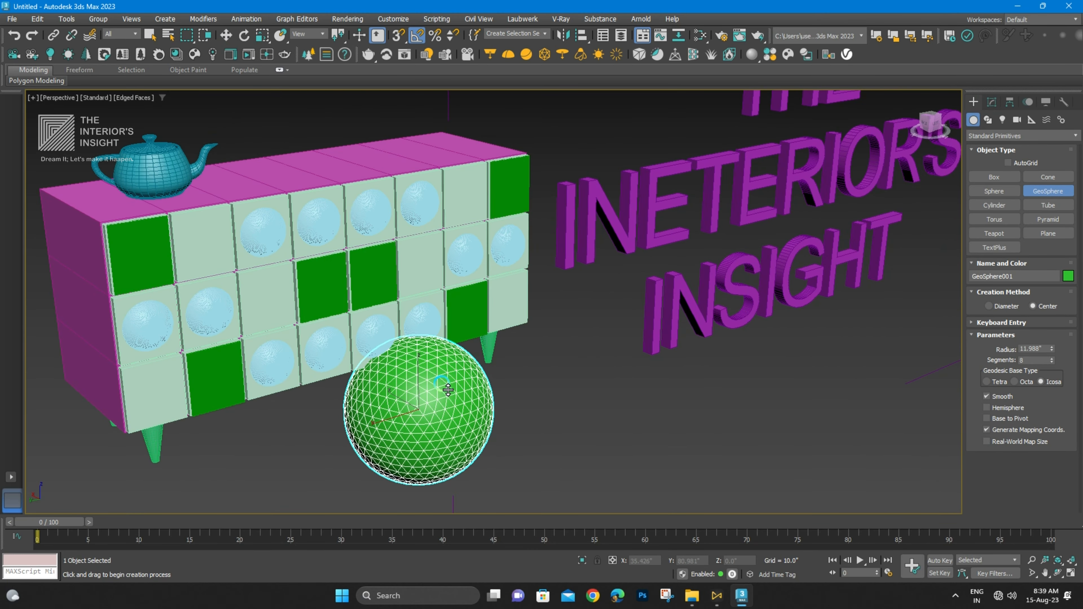
- Examine the GeoSphere's triangular faces up close and delete the GeoSphere
{"action": "scroll", "coordinate": [447, 389], "scroll_direction": "up", "scroll_amount": 4}
{"action": "middle_click_drag", "start_coordinate": [472, 297], "coordinate": [528, 307], "text": "alt"}
{"action": "scroll", "coordinate": [481, 325], "scroll_direction": "down", "scroll_amount": 3}
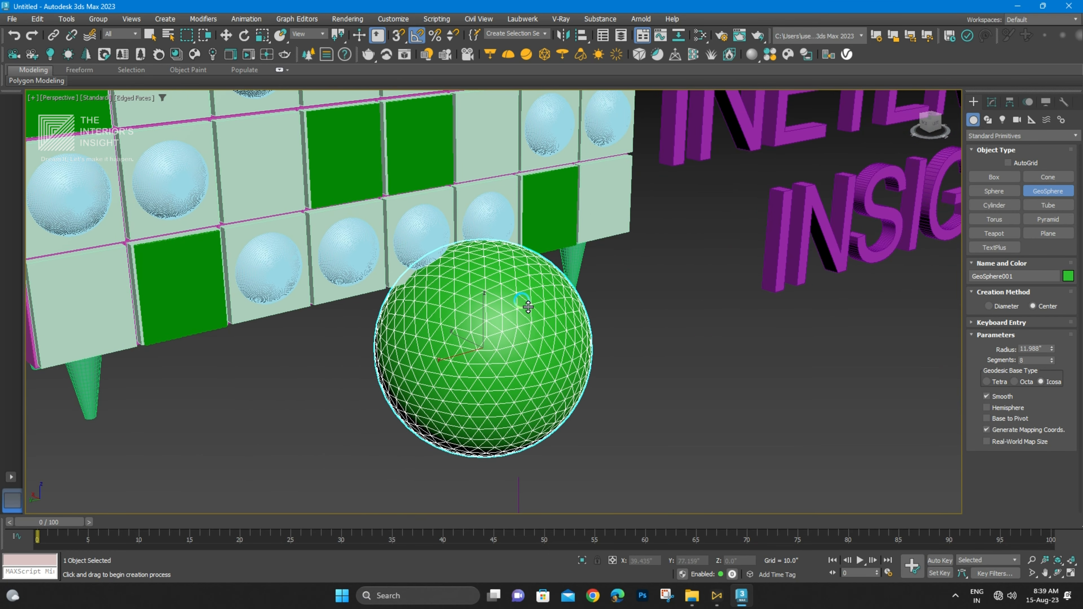
{"action": "mouse_move", "coordinate": [528, 307]}
{"action": "middle_mouse_down", "text": "alt"}
{"action": "mouse_move", "coordinate": [573, 310]}
{"action": "mouse_move", "coordinate": [525, 286]}
{"action": "middle_mouse_up", "text": "alt"}
{"action": "scroll", "coordinate": [563, 299], "scroll_direction": "down", "scroll_amount": 4}
{"action": "scroll", "coordinate": [482, 306], "scroll_direction": "up", "scroll_amount": 2}
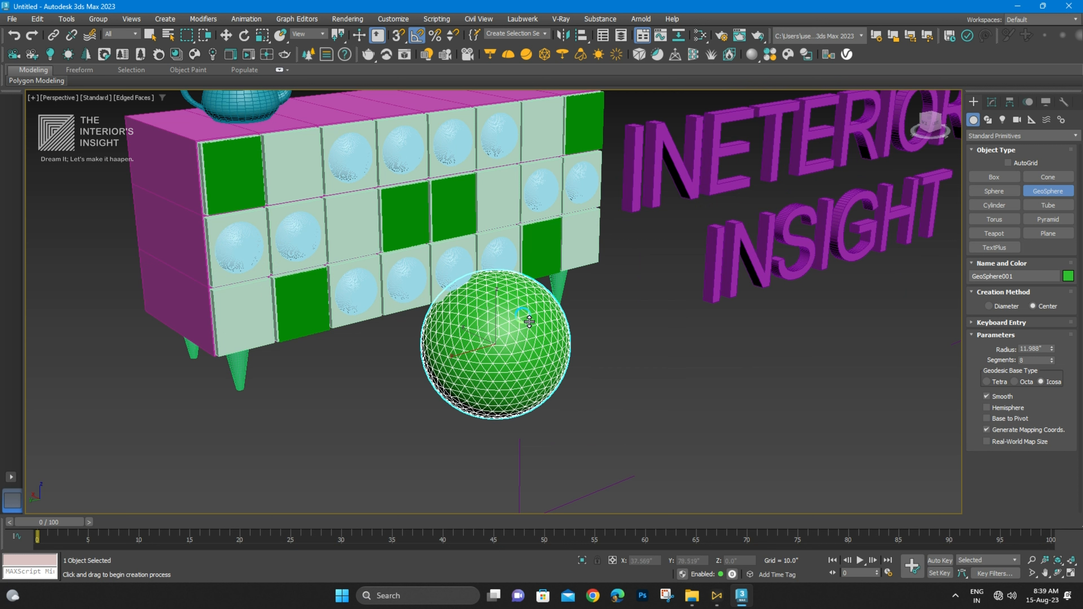
{"action": "key", "text": "w"}
{"action": "key", "text": "Delete"}
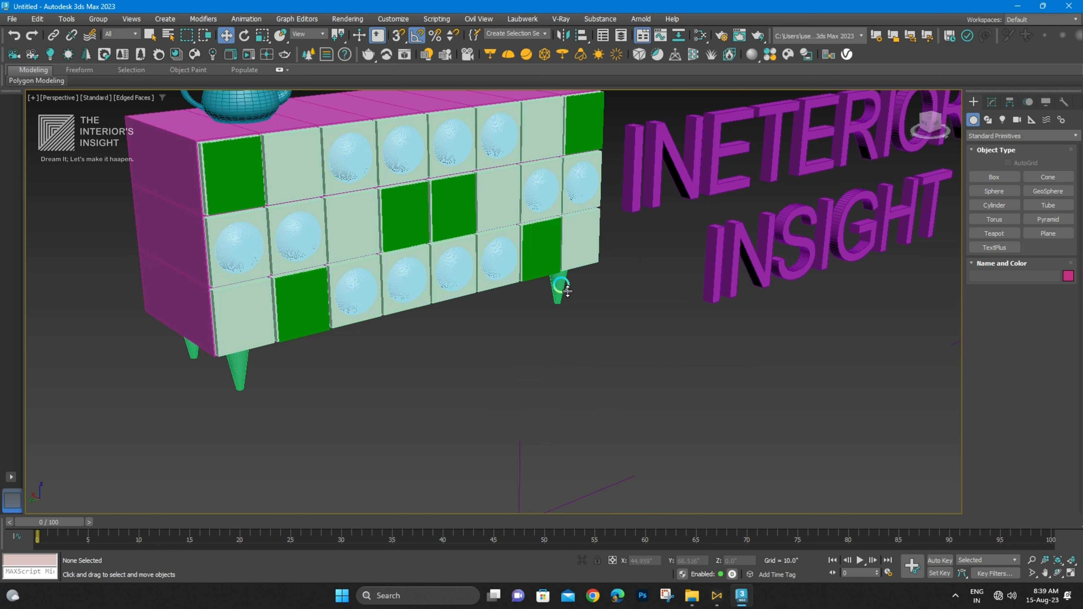
- Create a tube in front of the cabinet with radii of about 11.4" and 8.4" and a height of about 31.1"
{"action": "left_click", "coordinate": [1051, 206]}
{"action": "left_click_drag", "start_coordinate": [529, 387], "coordinate": [550, 421]}
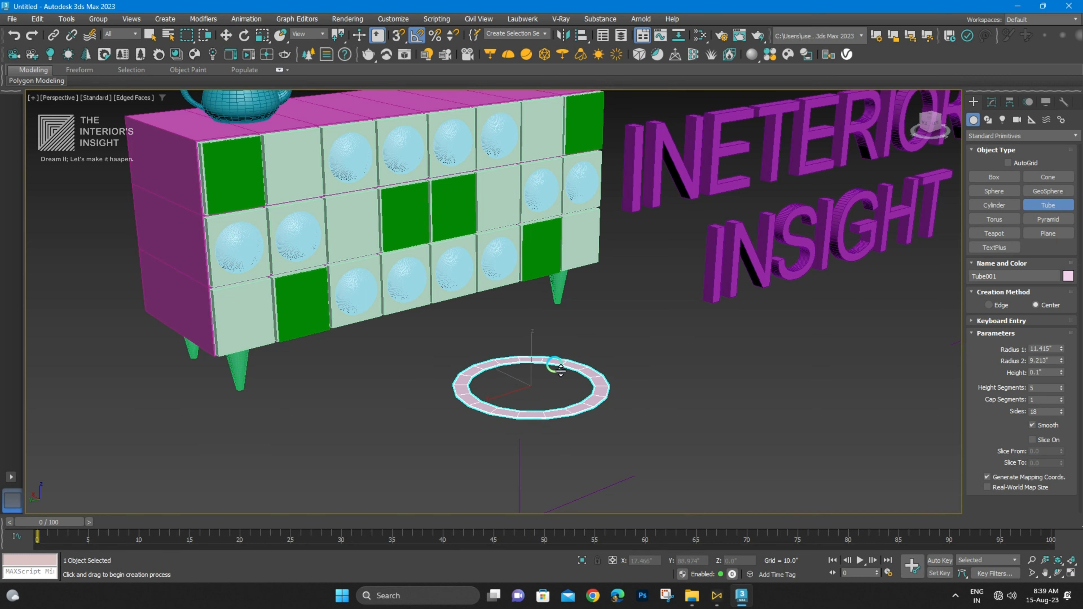
{"action": "left_click", "coordinate": [554, 367]}
{"action": "left_click", "coordinate": [587, 172]}
{"action": "middle_click_drag", "start_coordinate": [588, 172], "coordinate": [606, 243], "text": "alt"}
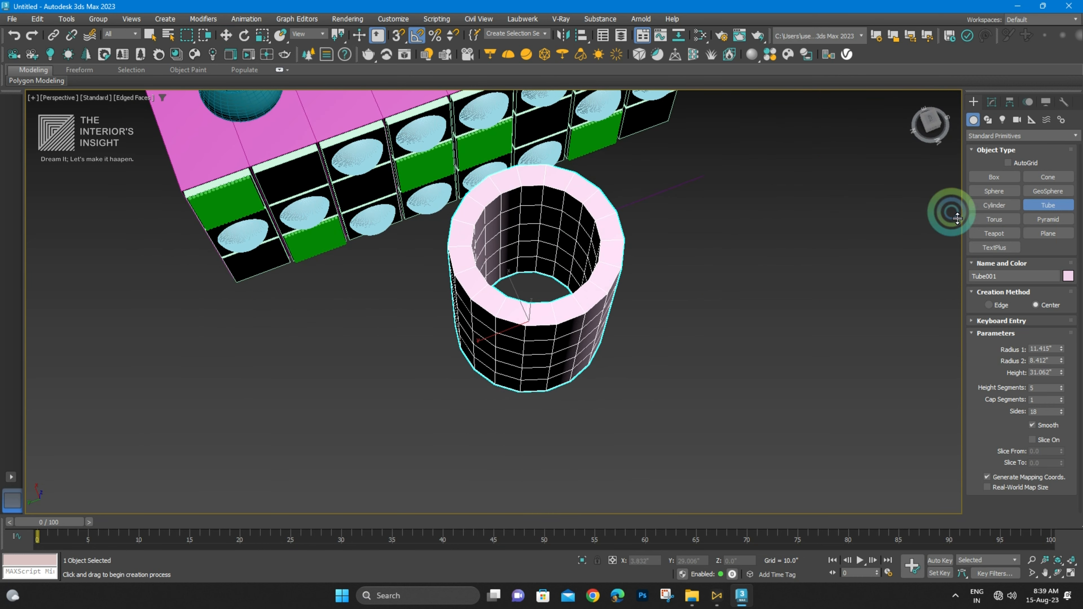
- Create a cylinder beside the tube with a radius of about 7.6" and a height of about 29.9"
{"action": "left_click", "coordinate": [994, 205]}
{"action": "left_click_drag", "start_coordinate": [722, 324], "coordinate": [750, 365]}
{"action": "left_click", "coordinate": [776, 204]}
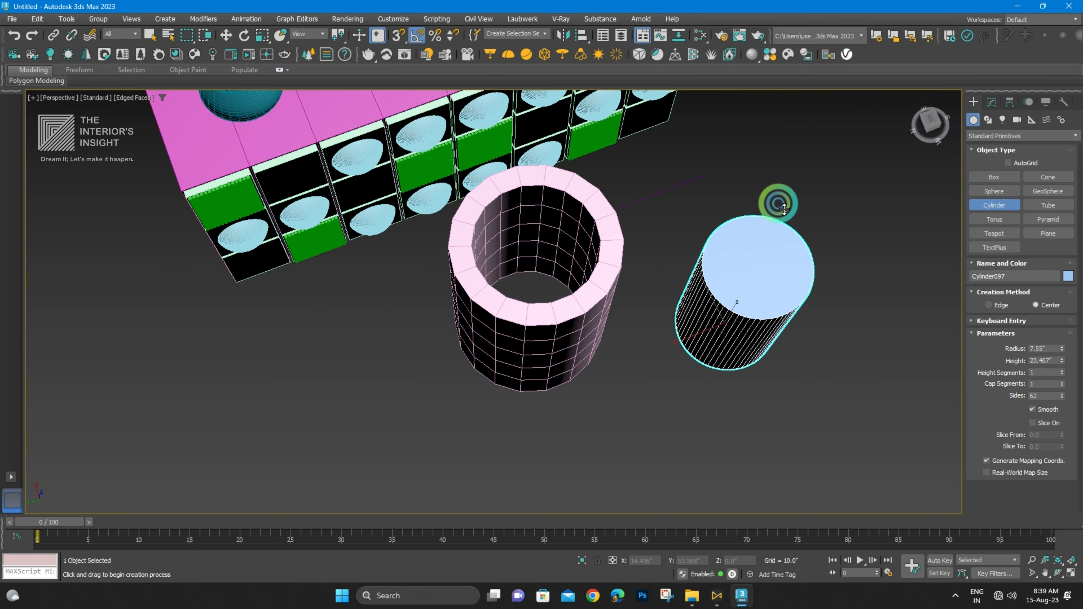
{"action": "middle_click_drag", "start_coordinate": [570, 292], "coordinate": [561, 268], "text": "alt"}
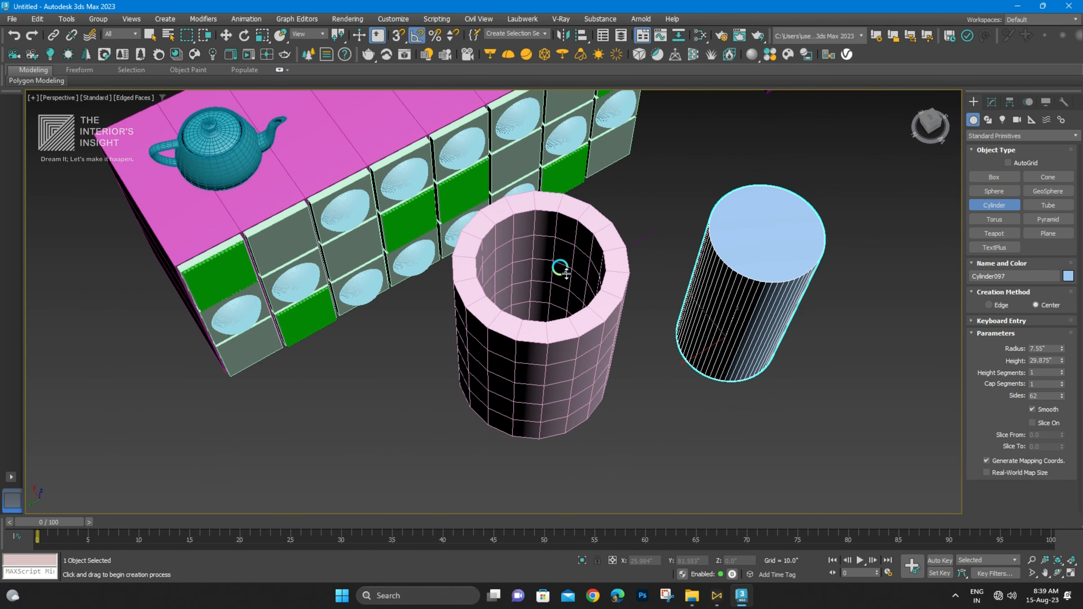
- Turn off edged faces and examine the rows of green cylinders on the cabinet's front panels
{"action": "scroll", "coordinate": [443, 286], "scroll_direction": "up", "scroll_amount": 6}
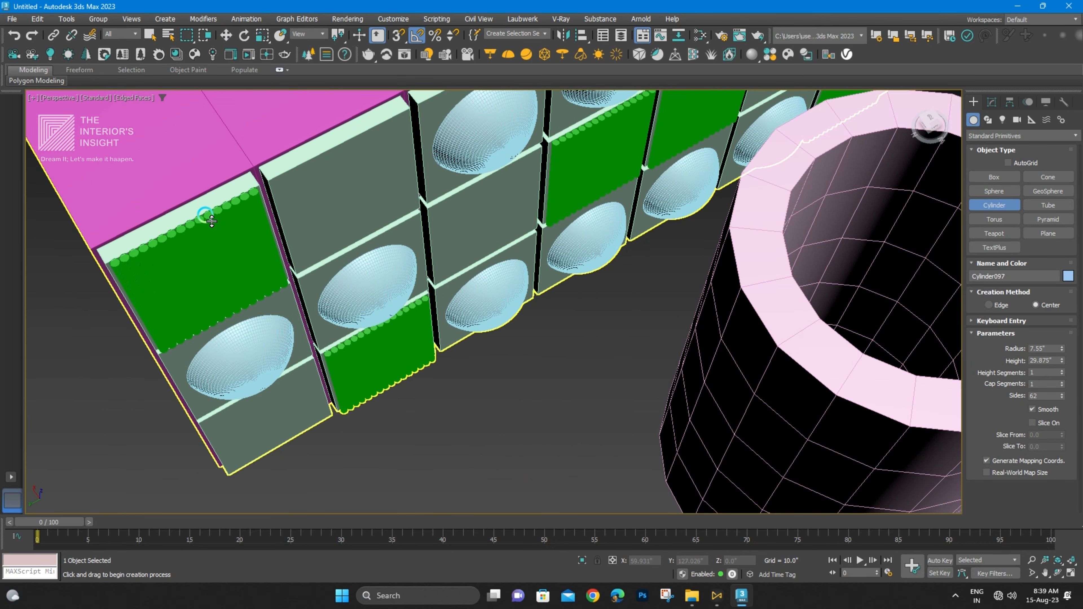
{"action": "scroll", "coordinate": [211, 221], "scroll_direction": "up", "scroll_amount": 4}
{"action": "key", "text": "F4"}
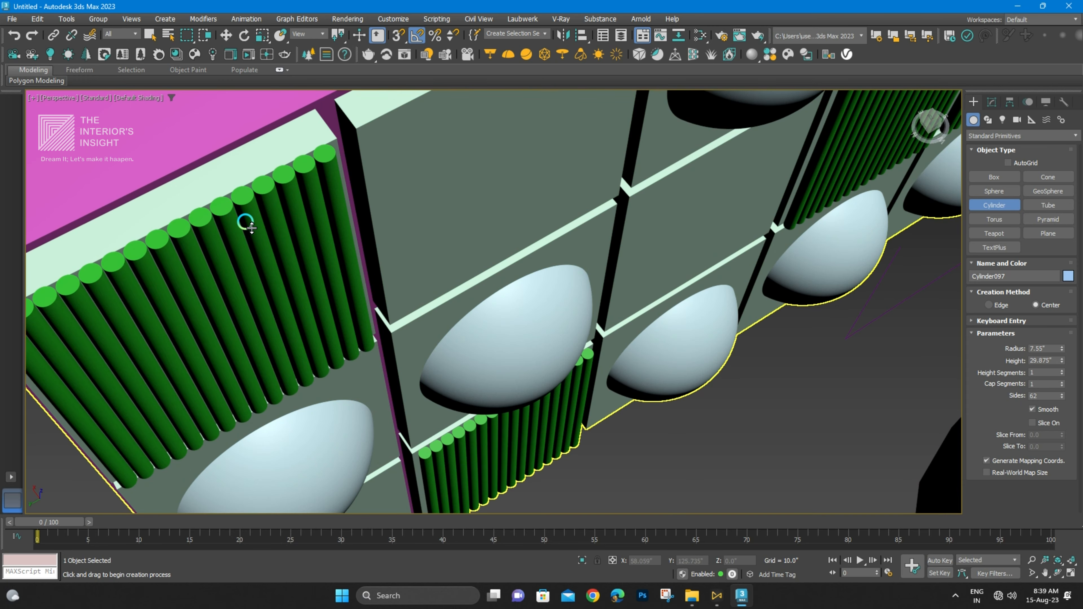
{"action": "key", "text": "F3"}
{"action": "key", "text": "F3"}
{"action": "scroll", "coordinate": [283, 235], "scroll_direction": "down", "scroll_amount": 8}
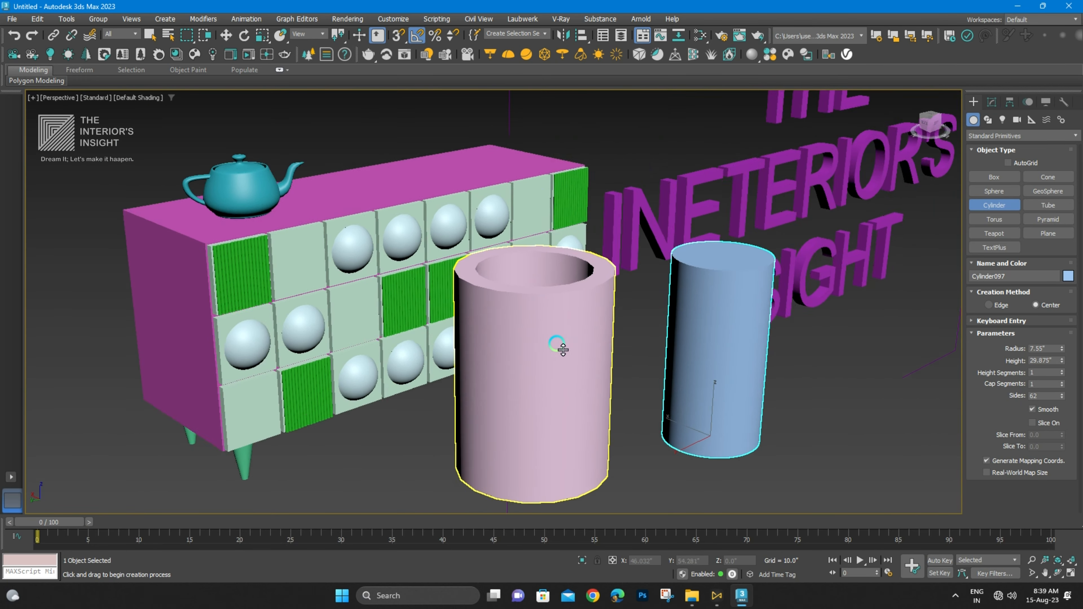
- Delete the cylinder standing beside the tube
{"action": "key", "text": "w"}
{"action": "middle_click_drag", "start_coordinate": [563, 350], "coordinate": [500, 365]}
{"action": "key", "text": "Delete"}
- Select the tube and reduce its Radius 1 to about 3.5"
{"action": "left_click", "coordinate": [547, 351]}
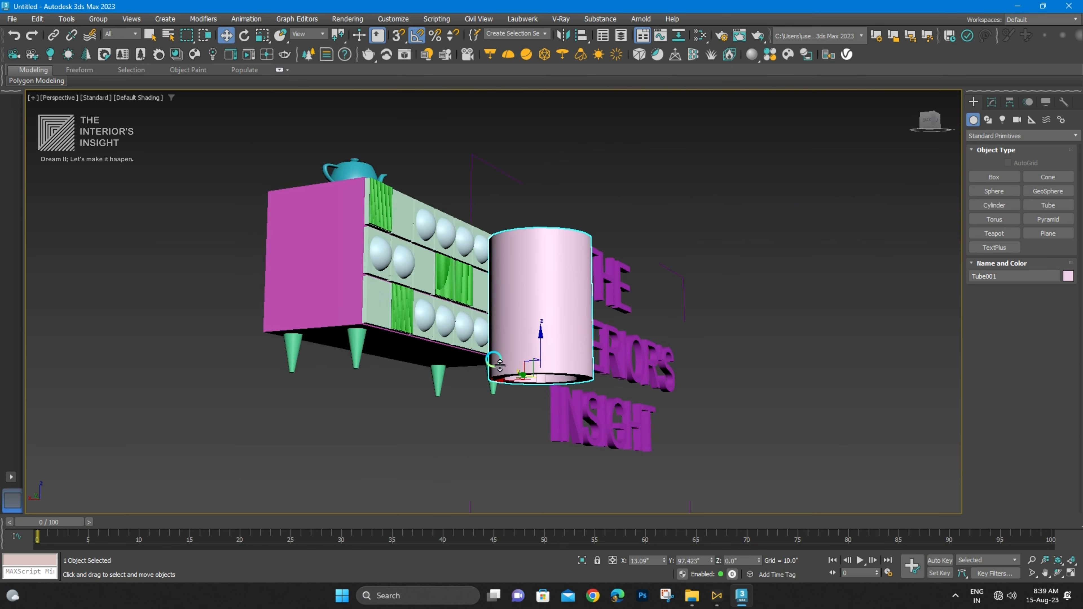
{"action": "left_click", "coordinate": [992, 102]}
{"action": "left_click_drag", "start_coordinate": [1080, 289], "coordinate": [1066, 312]}
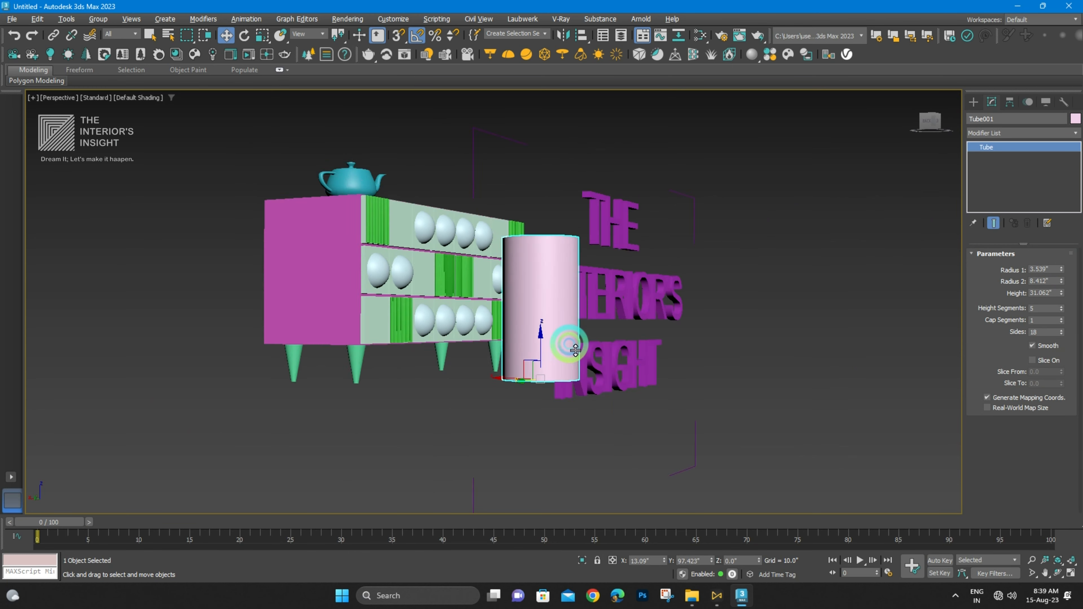
{"action": "middle_click_drag", "start_coordinate": [568, 344], "coordinate": [518, 437], "text": "alt"}
- Move the tube beneath the cabinet's near corner as a trial leg, and delete it
{"action": "left_click_drag", "start_coordinate": [518, 437], "coordinate": [328, 397]}
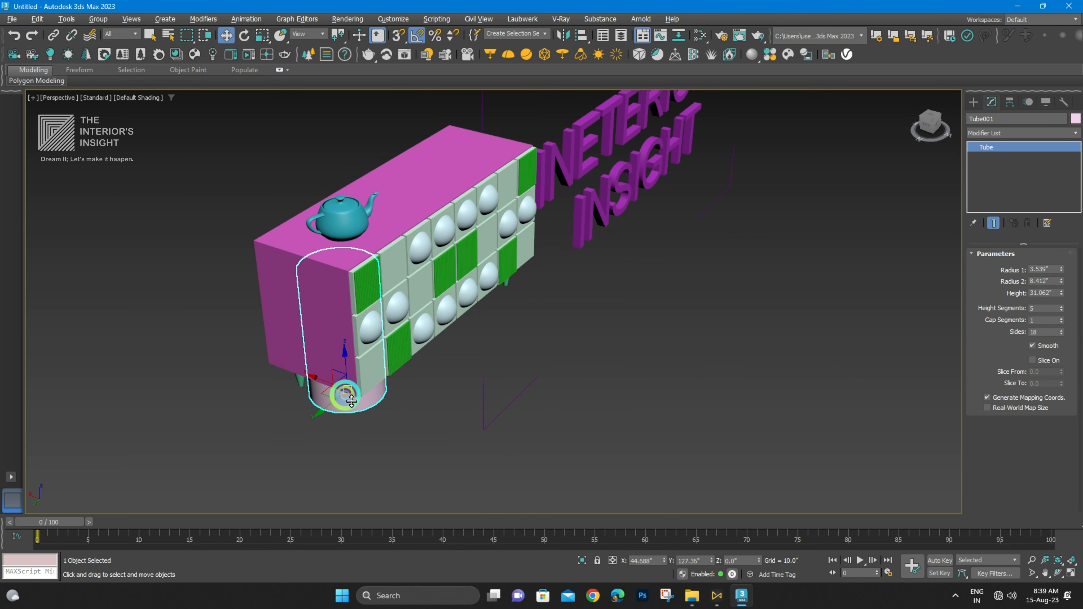
{"action": "key", "text": "Delete"}
{"action": "middle_click_drag", "start_coordinate": [494, 378], "coordinate": [514, 314]}
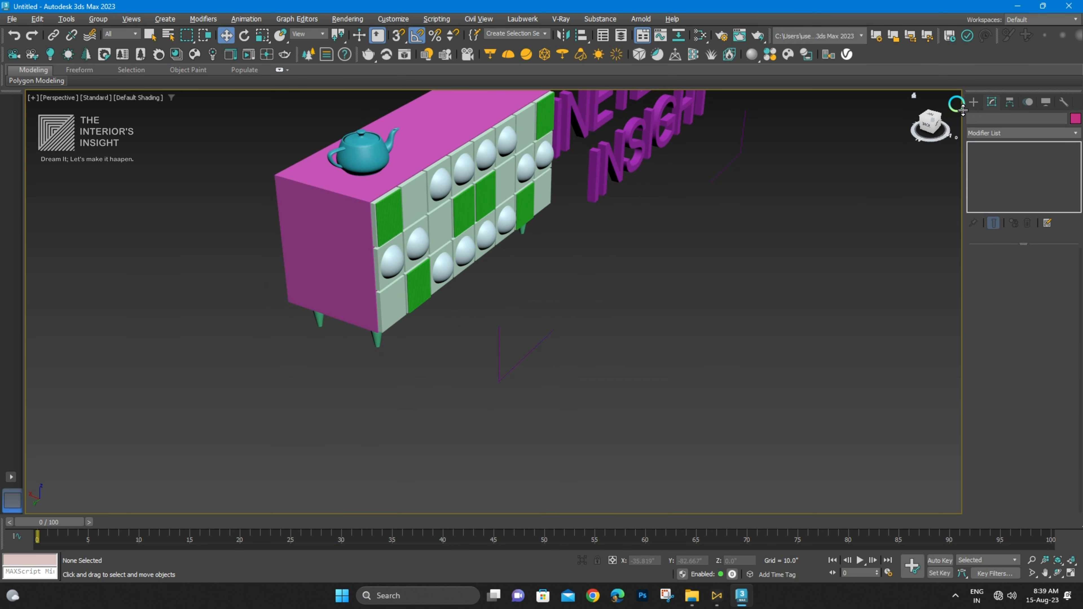
- Create a pyramid in front of the cabinet about 31.8" wide, 45.3" deep and 30.2" high
{"action": "left_click", "coordinate": [973, 101]}
{"action": "left_click", "coordinate": [1049, 219]}
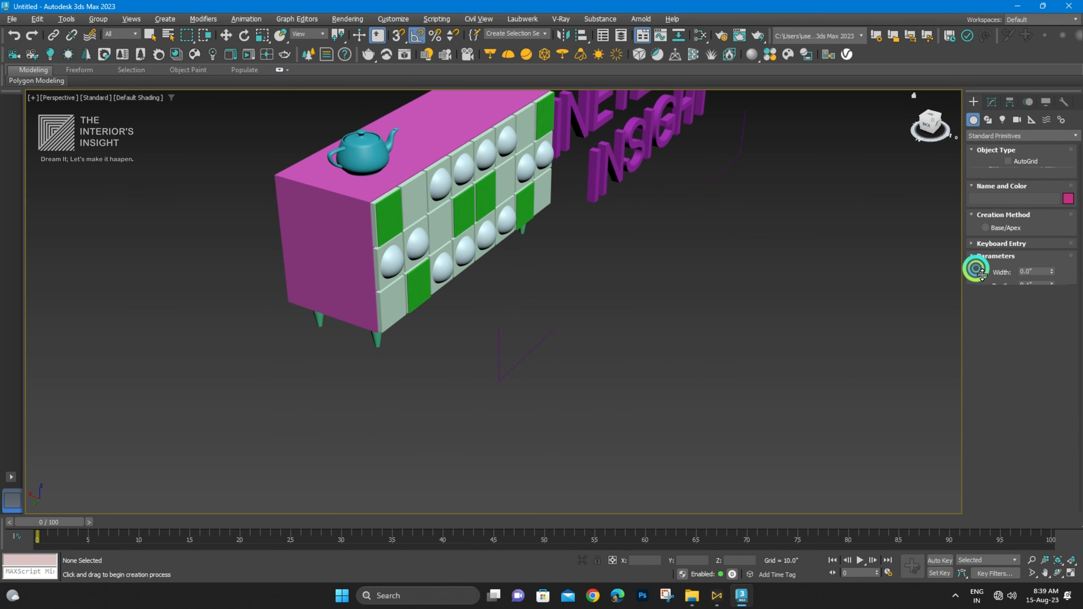
{"action": "left_click_drag", "start_coordinate": [638, 314], "coordinate": [684, 442]}
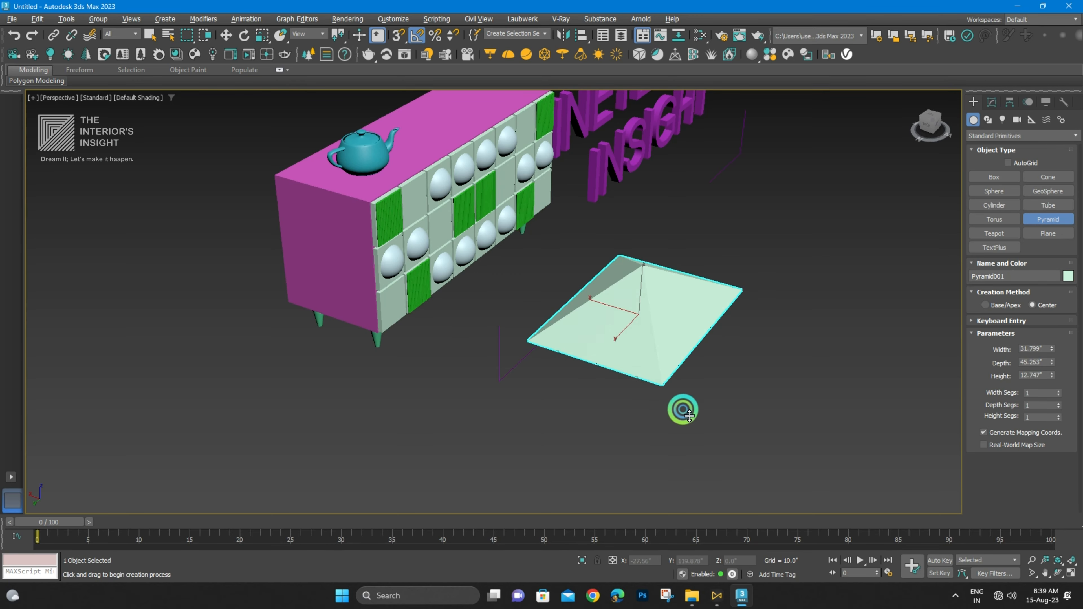
{"action": "middle_click_drag", "start_coordinate": [690, 297], "coordinate": [657, 278], "text": "alt"}
- Rotate the pyramid to -90° about the Y axis so that it lies on its side
{"action": "key", "text": "e"}
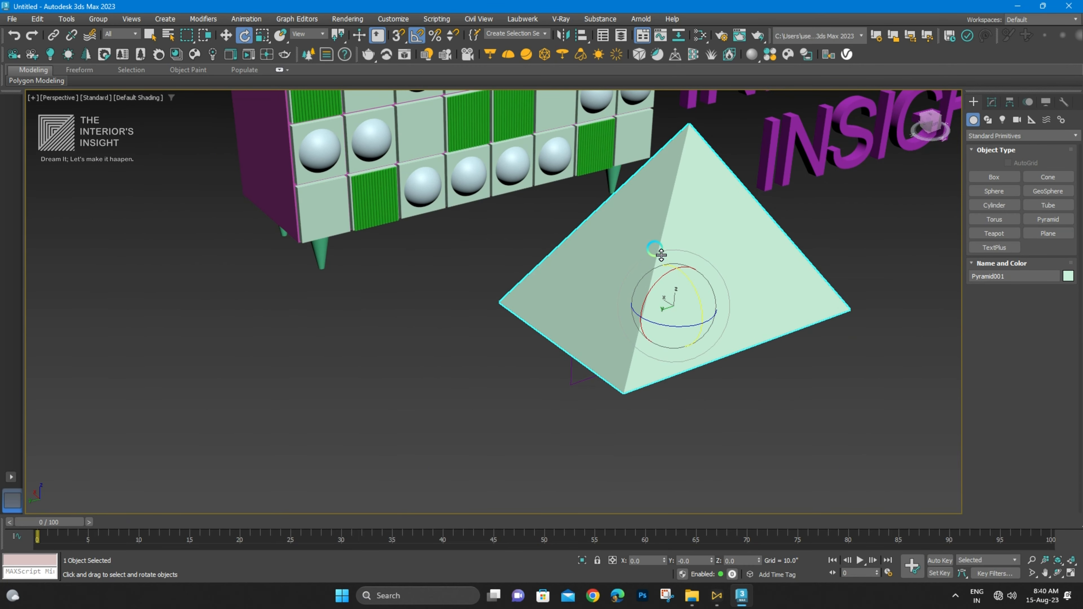
{"action": "left_click_drag", "start_coordinate": [690, 282], "coordinate": [718, 332]}
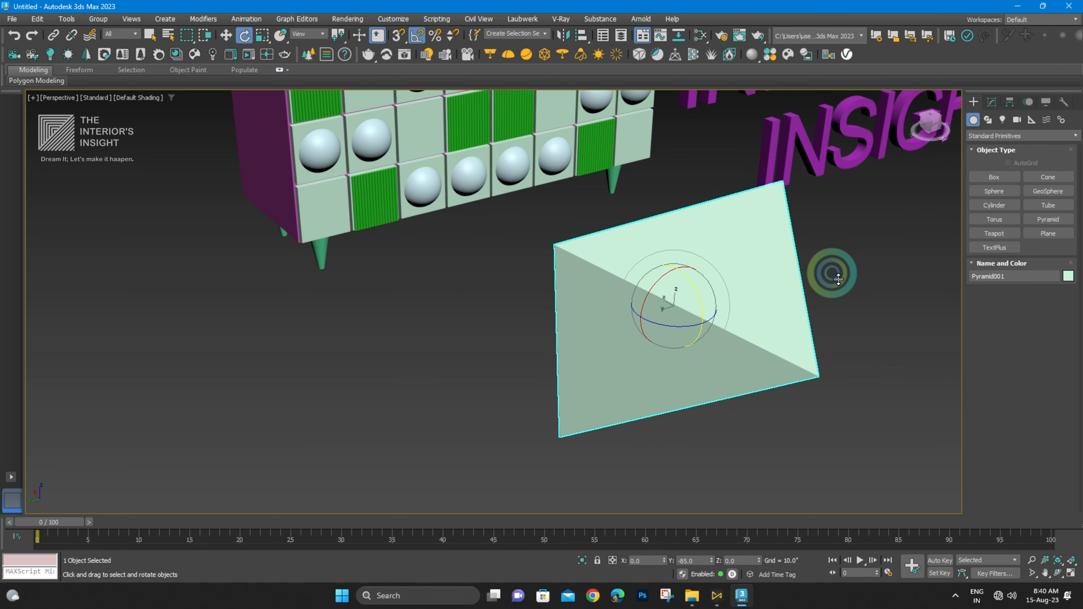
{"action": "middle_click_drag", "start_coordinate": [720, 300], "coordinate": [699, 295], "text": "alt"}
{"action": "left_click_drag", "start_coordinate": [683, 316], "coordinate": [688, 316]}
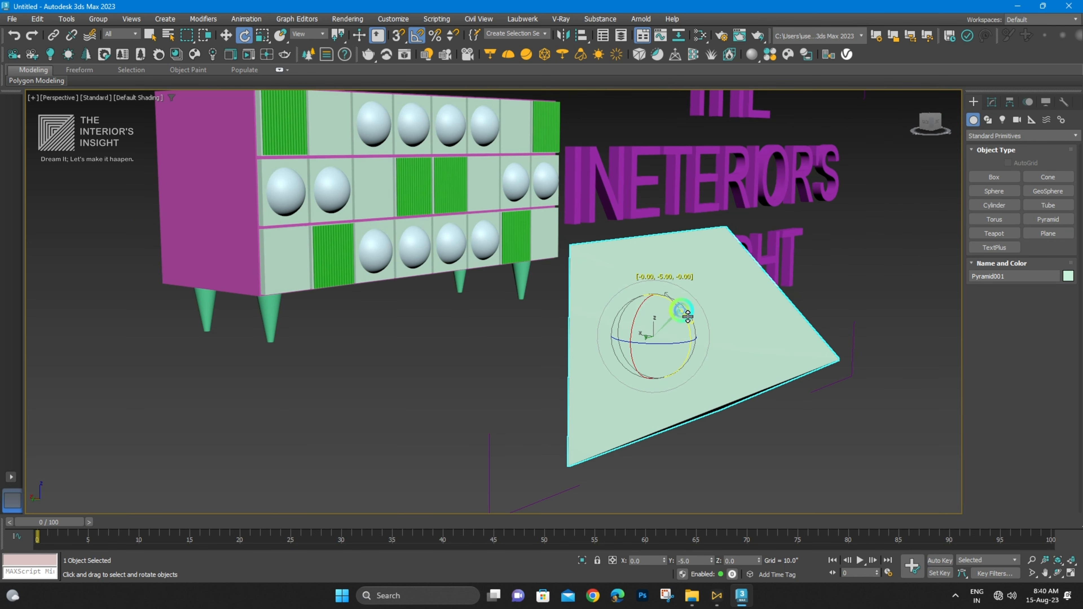
- Set the pyramid's width and depth to 9" and its height to 3"
{"action": "left_click", "coordinate": [991, 101]}
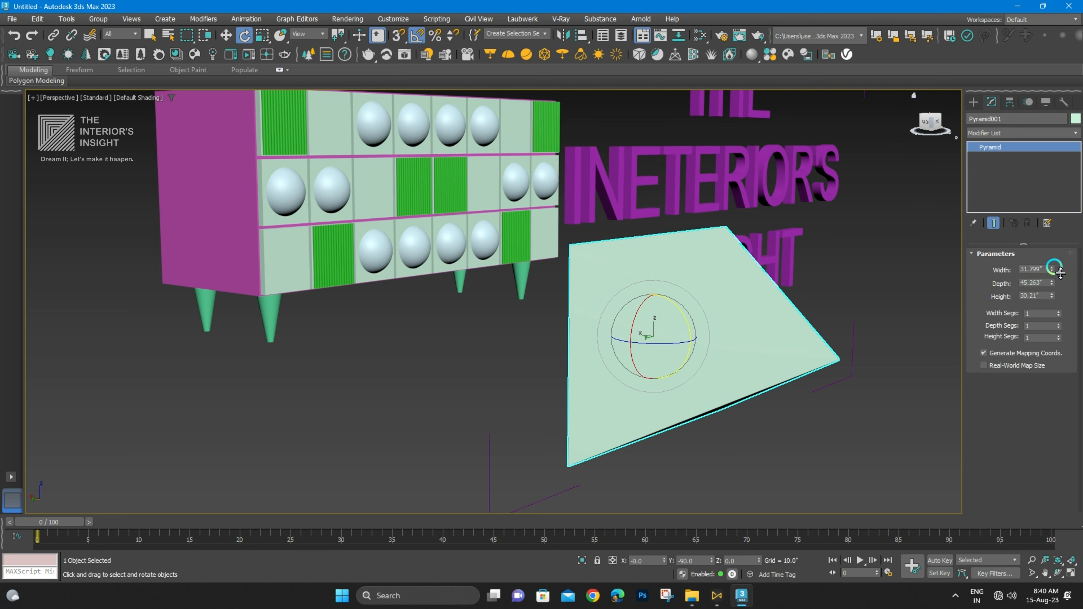
{"action": "left_click_drag", "start_coordinate": [1053, 283], "coordinate": [1058, 314]}
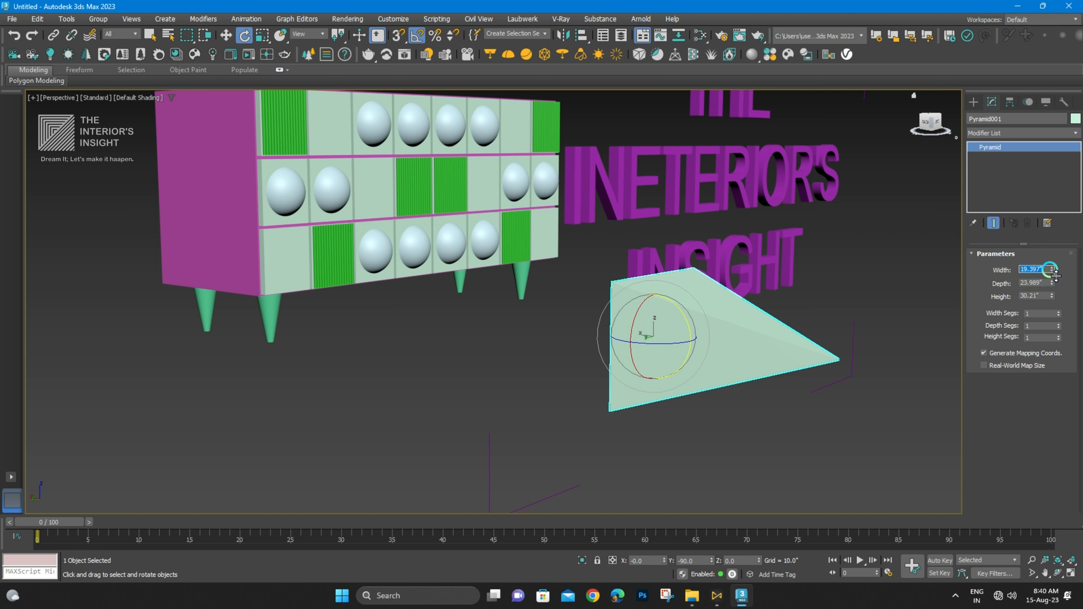
{"action": "key", "text": "Return"}
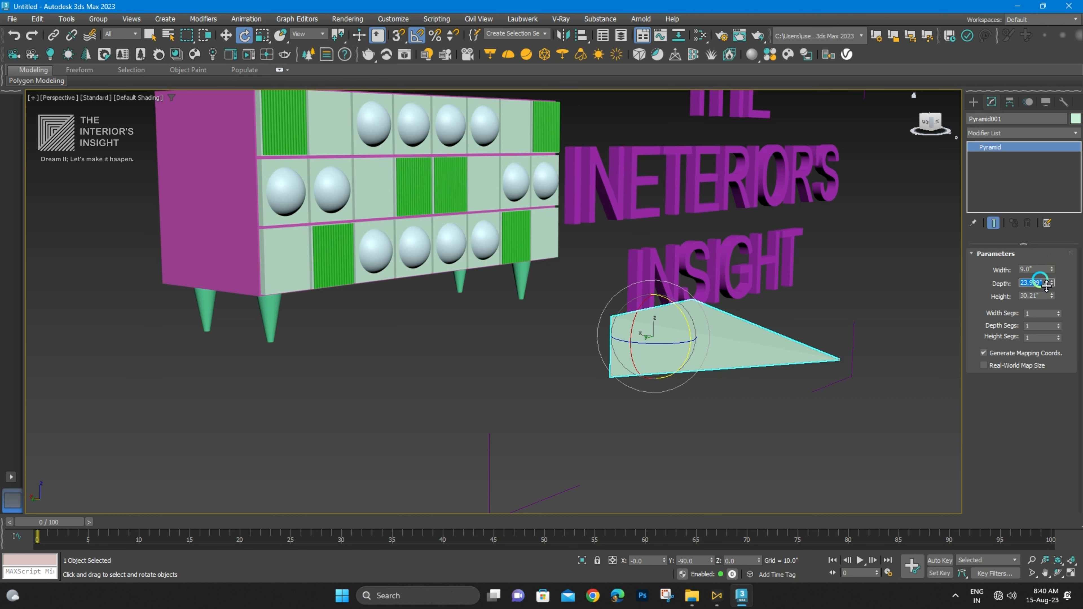
{"action": "type", "text": "9"}
{"action": "key", "text": "Return"}
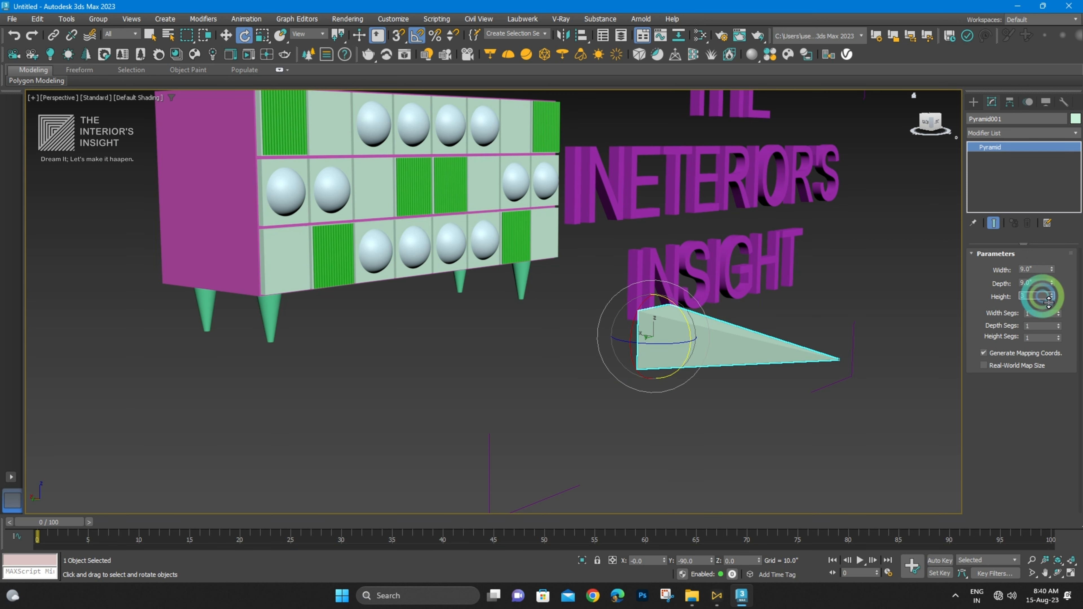
{"action": "type", "text": "3"}
{"action": "key", "text": "Return"}
- Use Select and Place to attach the pyramid to the second panel of the cabinet's top row
{"action": "scroll", "coordinate": [763, 319], "scroll_direction": "up", "scroll_amount": 3}
{"action": "middle_click_drag", "start_coordinate": [764, 319], "coordinate": [446, 246], "text": "alt"}
{"action": "scroll", "coordinate": [672, 322], "scroll_direction": "down", "scroll_amount": 4}
{"action": "key", "text": "w"}
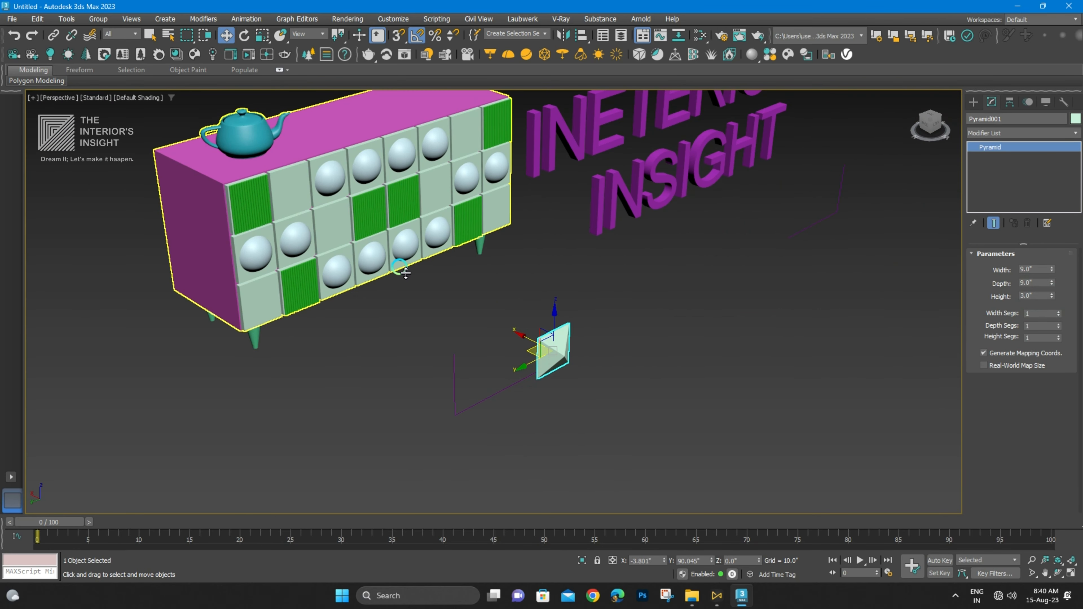
{"action": "left_click", "coordinate": [284, 36]}
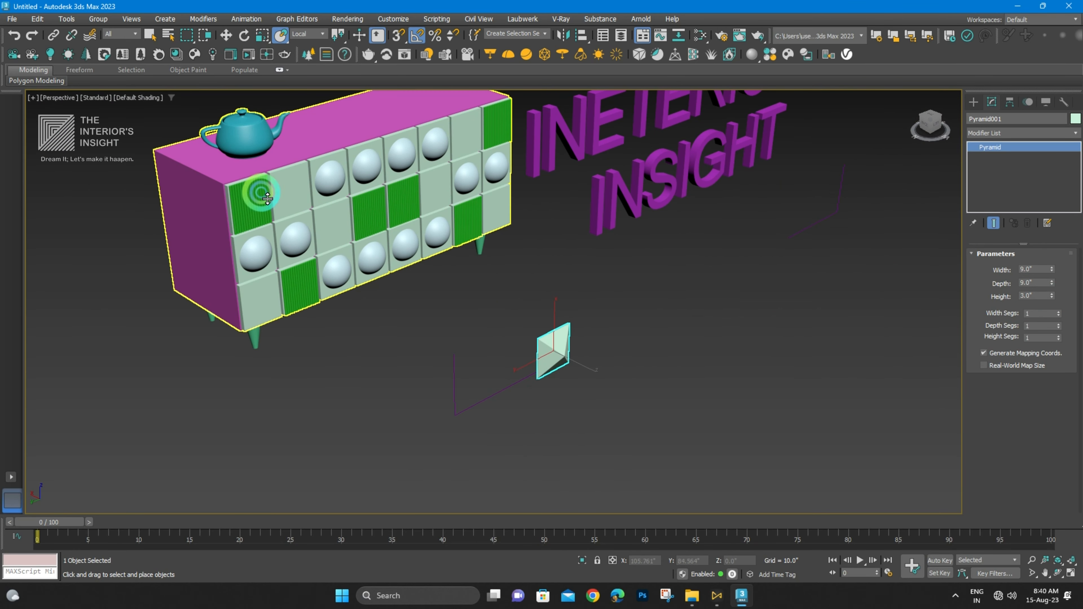
{"action": "left_click_drag", "start_coordinate": [535, 349], "coordinate": [325, 198]}
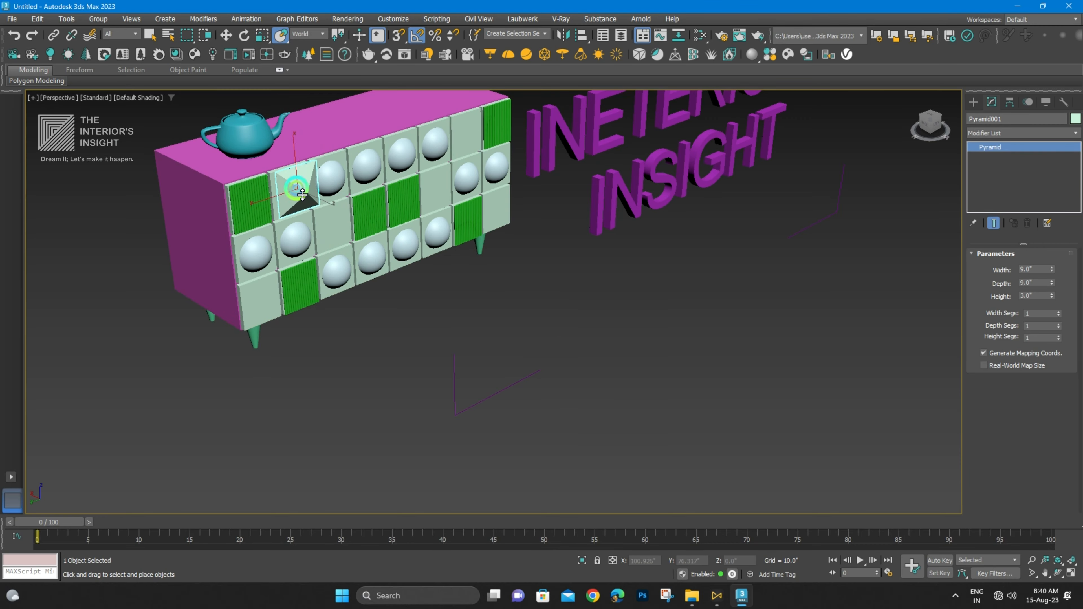
- Shift the pyramid about 0.46" along the Y axis to line it up with its panel
{"action": "scroll", "coordinate": [299, 195], "scroll_direction": "up", "scroll_amount": 4}
{"action": "middle_click_drag", "start_coordinate": [341, 174], "coordinate": [466, 208], "text": "alt"}
{"action": "scroll", "coordinate": [467, 208], "scroll_direction": "down", "scroll_amount": 3}
{"action": "scroll", "coordinate": [428, 167], "scroll_direction": "up", "scroll_amount": 4}
{"action": "middle_click_drag", "start_coordinate": [429, 167], "coordinate": [534, 197], "text": "alt"}
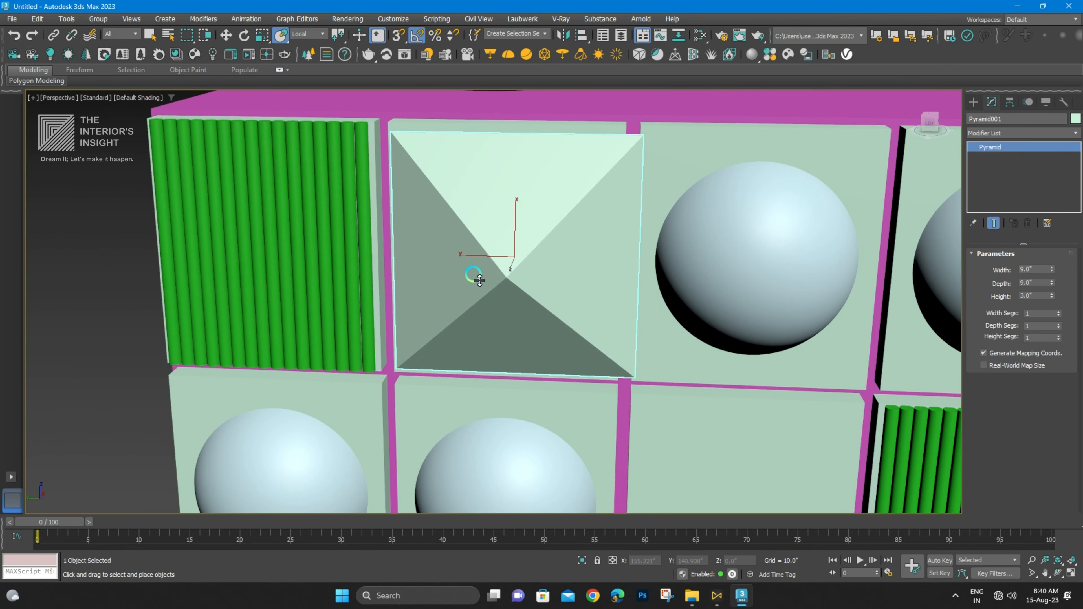
{"action": "middle_click_drag", "start_coordinate": [478, 280], "coordinate": [522, 251]}
{"action": "left_click_drag", "start_coordinate": [513, 235], "coordinate": [499, 235]}
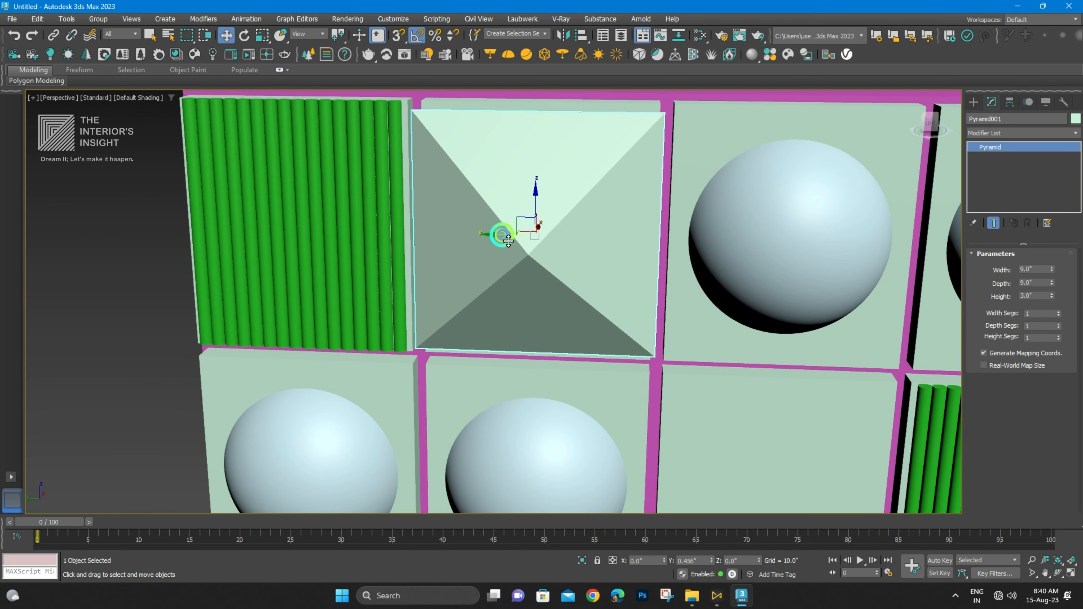
- Set the pyramid's width to 9.5" and its depth to 8.5" to fit the panel
{"action": "middle_click_drag", "start_coordinate": [502, 142], "coordinate": [525, 123], "text": "alt"}
{"action": "left_click_drag", "start_coordinate": [1055, 269], "coordinate": [1051, 276]}
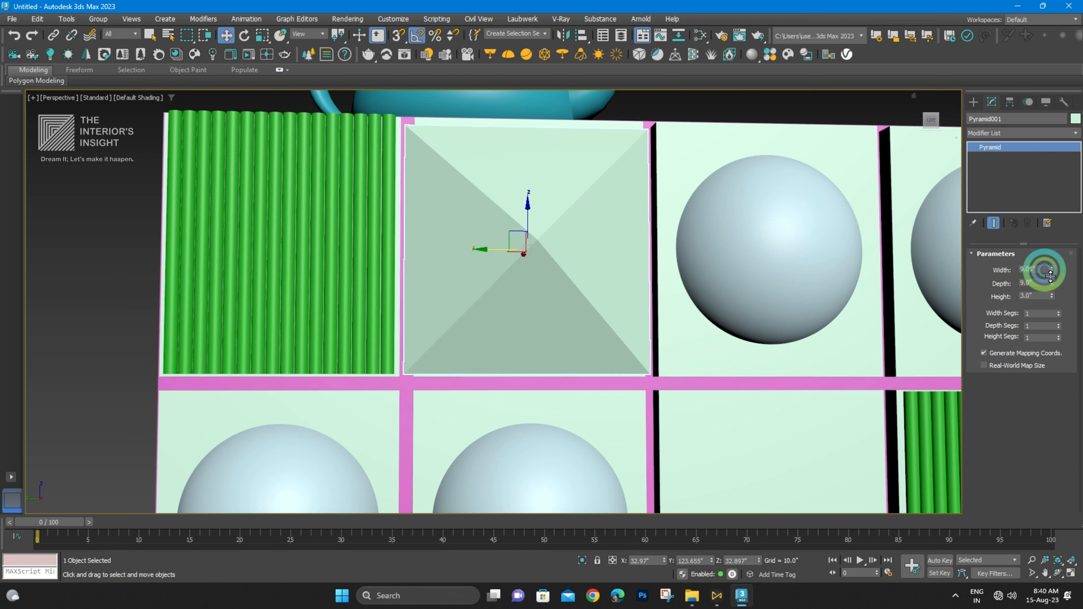
{"action": "key", "text": "Return"}
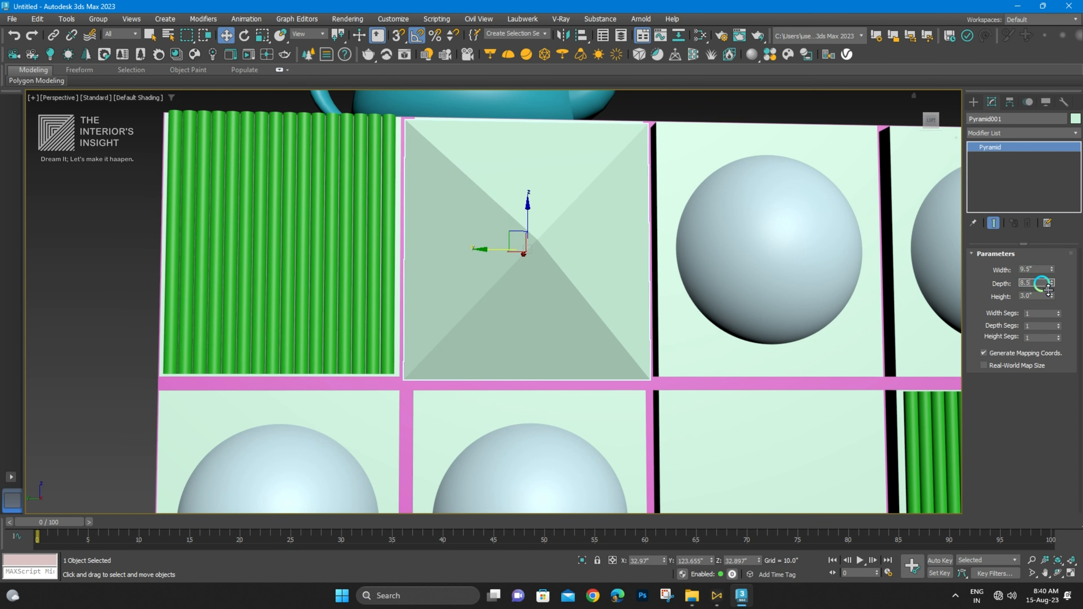
{"action": "key", "text": "Return"}
- Turn on snapping, adjust the pyramid's vertical position on its panel and clear the selection
{"action": "middle_click_drag", "start_coordinate": [542, 279], "coordinate": [479, 182], "text": "alt"}
{"action": "key", "text": "s"}
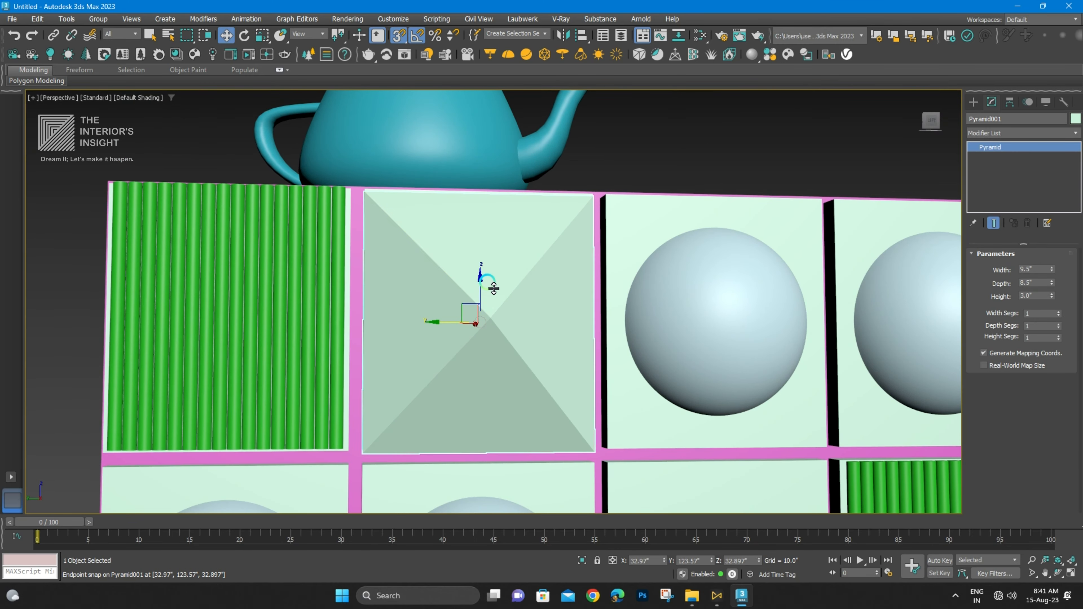
{"action": "left_click_drag", "start_coordinate": [486, 257], "coordinate": [486, 225]}
{"action": "key", "text": "ctrl+z"}
{"action": "left_click_drag", "start_coordinate": [484, 296], "coordinate": [478, 278]}
{"action": "left_click_drag", "start_coordinate": [481, 166], "coordinate": [374, 323]}
{"action": "left_click", "coordinate": [639, 163]}
- Turn off snapping and examine the pyramid on the cabinet front from close up and from farther away
{"action": "middle_click_drag", "start_coordinate": [503, 244], "coordinate": [479, 232], "text": "alt"}
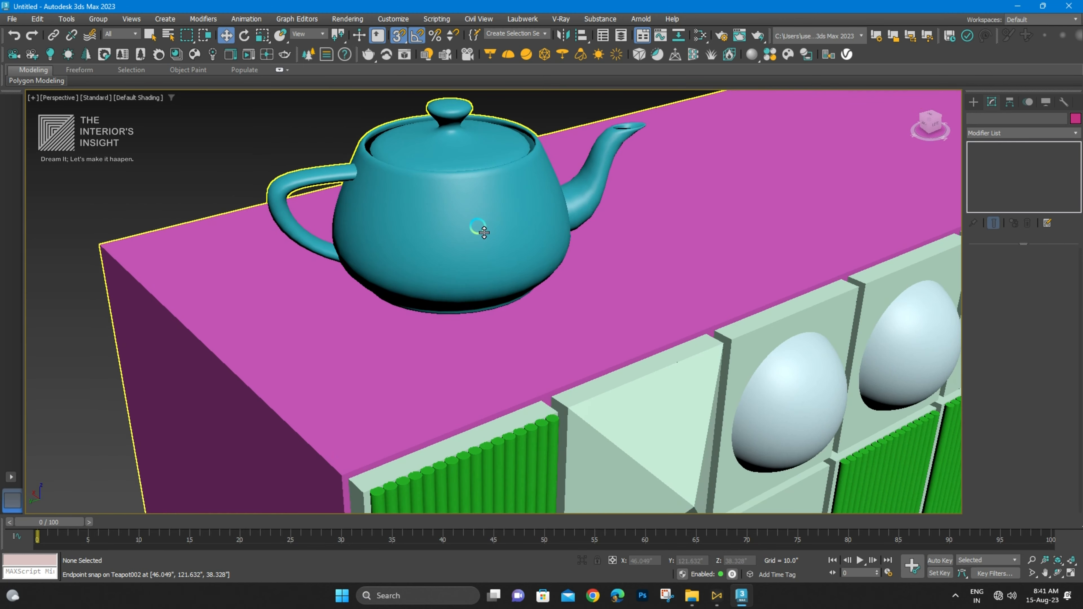
{"action": "key", "text": "s"}
{"action": "middle_click_drag", "start_coordinate": [629, 421], "coordinate": [450, 283]}
{"action": "scroll", "coordinate": [565, 348], "scroll_direction": "down", "scroll_amount": 5}
{"action": "scroll", "coordinate": [451, 281], "scroll_direction": "up", "scroll_amount": 3}
{"action": "scroll", "coordinate": [478, 241], "scroll_direction": "down", "scroll_amount": 5}
{"action": "middle_click_drag", "start_coordinate": [521, 294], "coordinate": [529, 349], "text": "alt"}
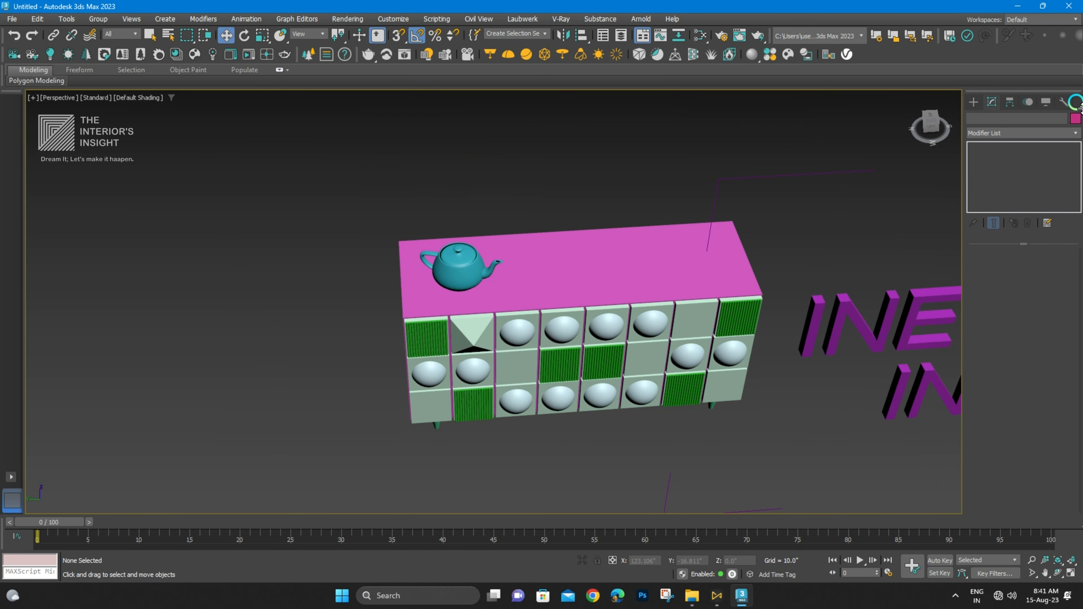
- Create a pyramid with a base about 26.5" wide and 21.9" deep on the ground in front of the lettering
{"action": "left_click", "coordinate": [973, 103]}
{"action": "left_click", "coordinate": [1048, 219]}
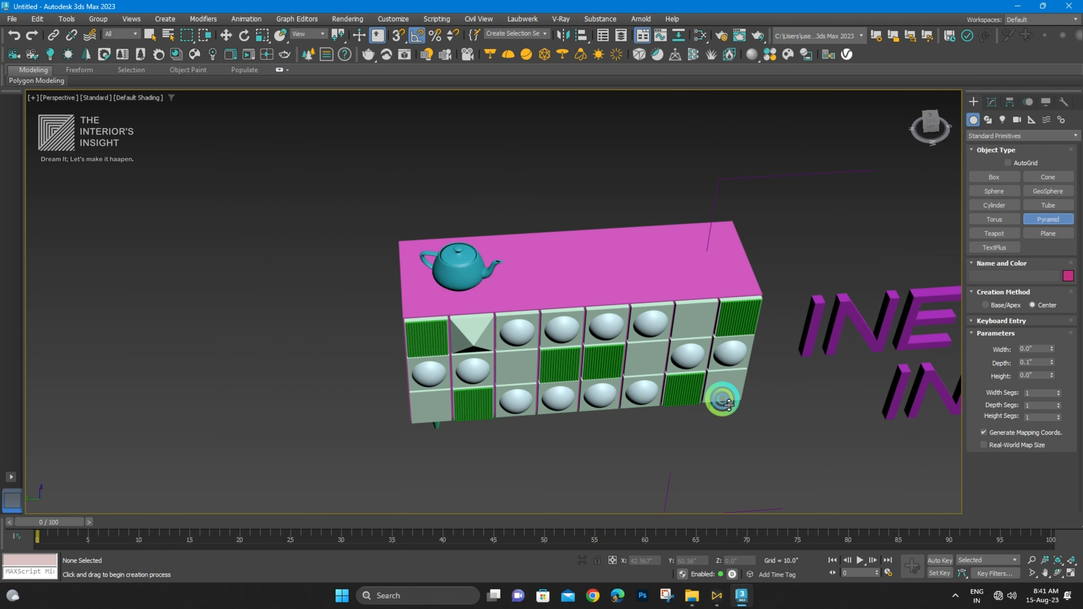
{"action": "middle_click_drag", "start_coordinate": [721, 395], "coordinate": [613, 353]}
{"action": "left_click_drag", "start_coordinate": [612, 354], "coordinate": [730, 414]}
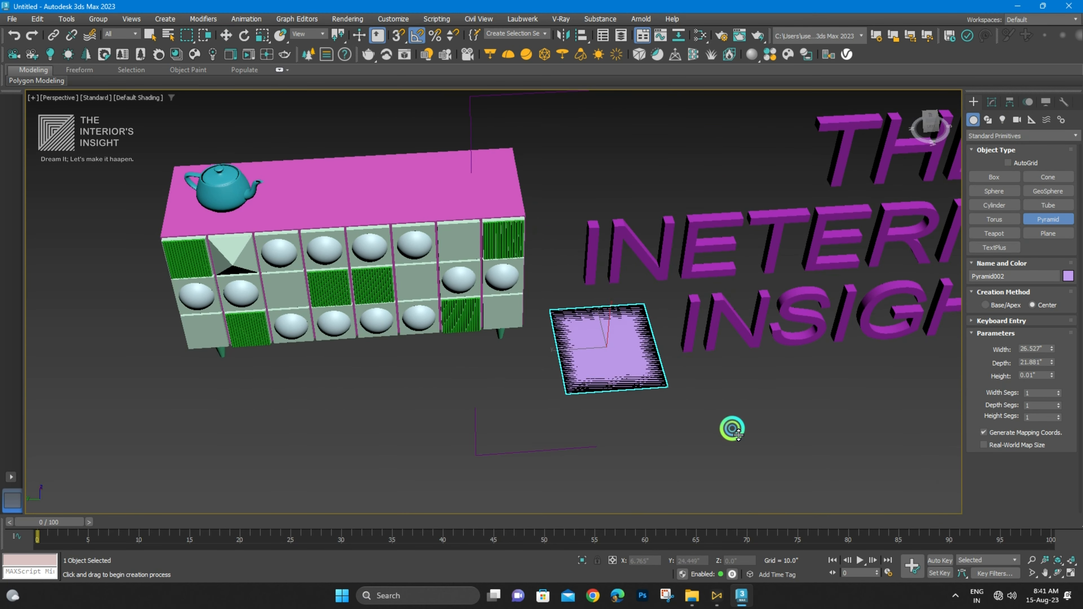
- Move the large pyramid along the Y axis to stand beyond the end of the lettering and clear the selection
{"action": "middle_click_drag", "start_coordinate": [665, 266], "coordinate": [494, 298], "text": "alt"}
{"action": "scroll", "coordinate": [659, 242], "scroll_direction": "down", "scroll_amount": 3}
{"action": "key", "text": "w"}
{"action": "left_click_drag", "start_coordinate": [441, 348], "coordinate": [899, 340]}
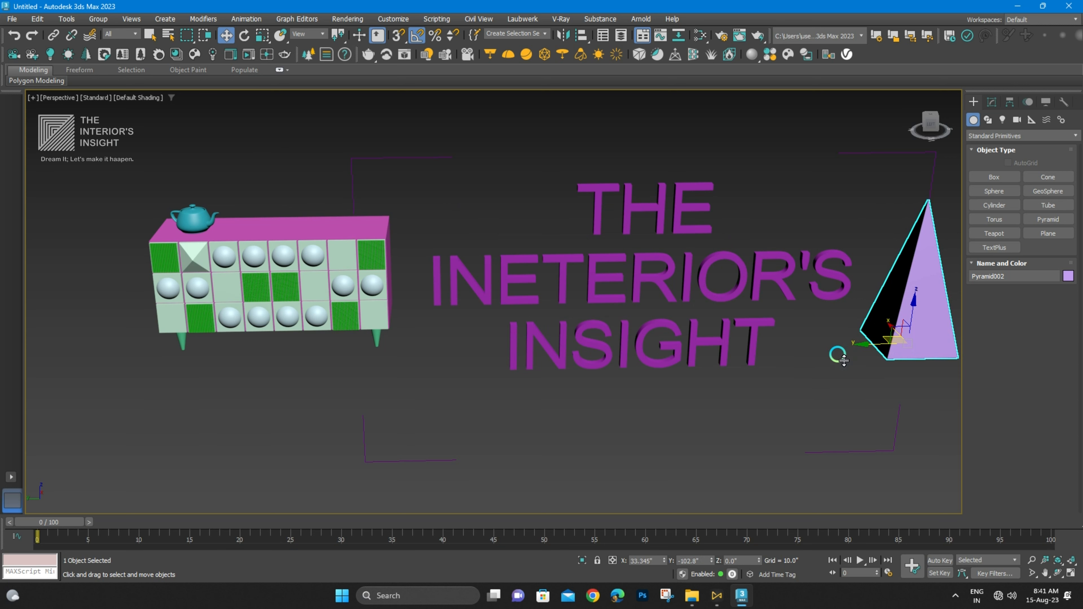
{"action": "middle_click_drag", "start_coordinate": [757, 392], "coordinate": [702, 351], "text": "alt"}
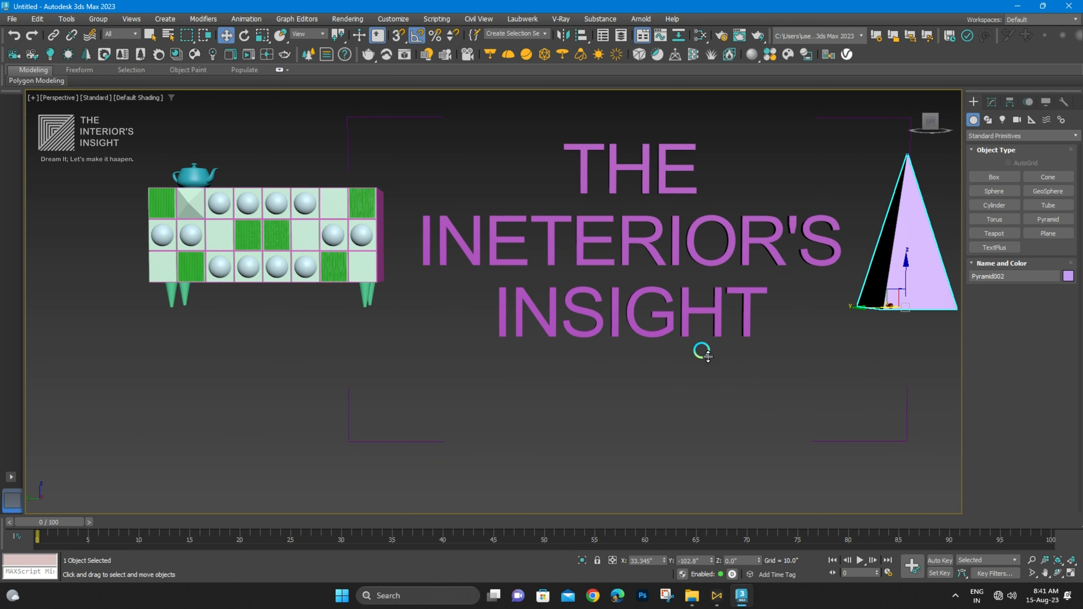
{"action": "left_click", "coordinate": [858, 223]}
{"action": "middle_click_drag", "start_coordinate": [909, 226], "coordinate": [786, 230]}
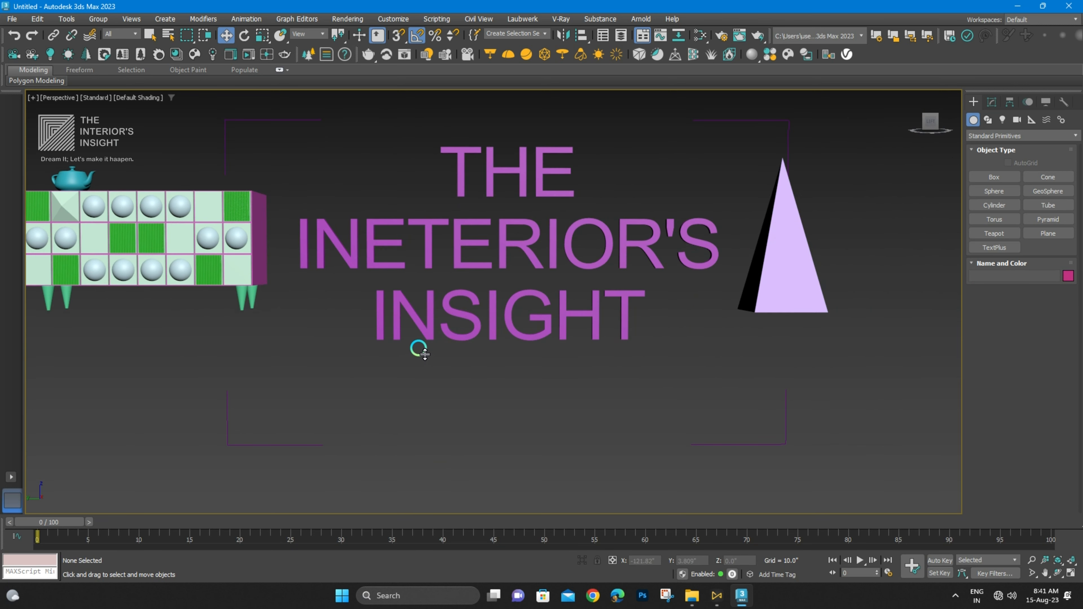
- Reduce the height of the pyramid on the cabinet front to 1.71" and clear the selection
{"action": "middle_click_drag", "start_coordinate": [74, 246], "coordinate": [320, 251]}
{"action": "scroll", "coordinate": [321, 247], "scroll_direction": "up", "scroll_amount": 3}
{"action": "left_click", "coordinate": [331, 208]}
{"action": "scroll", "coordinate": [328, 209], "scroll_direction": "up", "scroll_amount": 5}
{"action": "middle_click_drag", "start_coordinate": [328, 208], "coordinate": [293, 198], "text": "alt"}
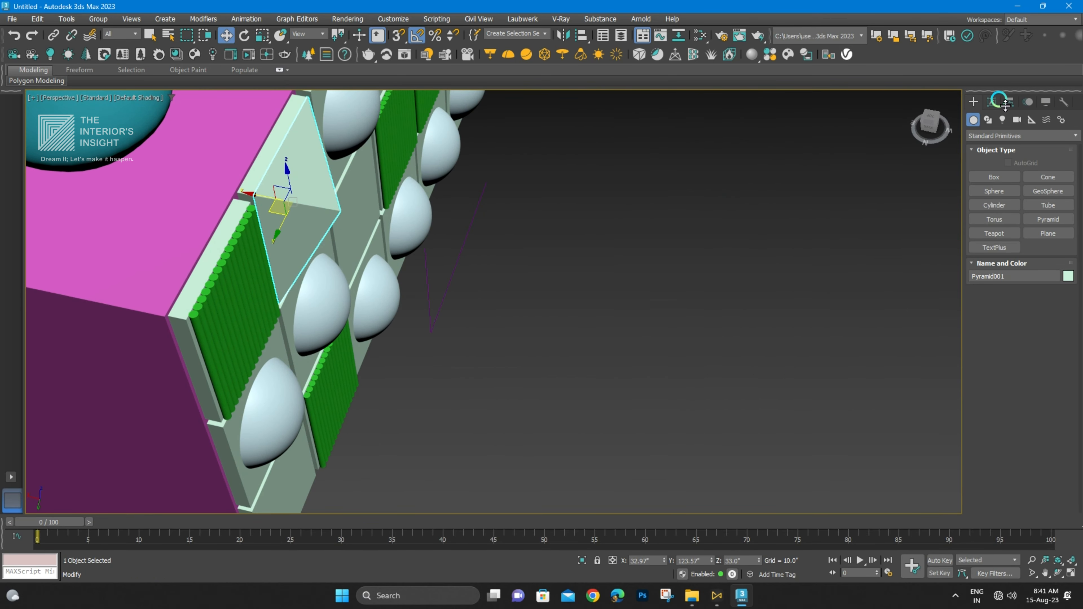
{"action": "left_click", "coordinate": [998, 101]}
{"action": "left_click", "coordinate": [1018, 141]}
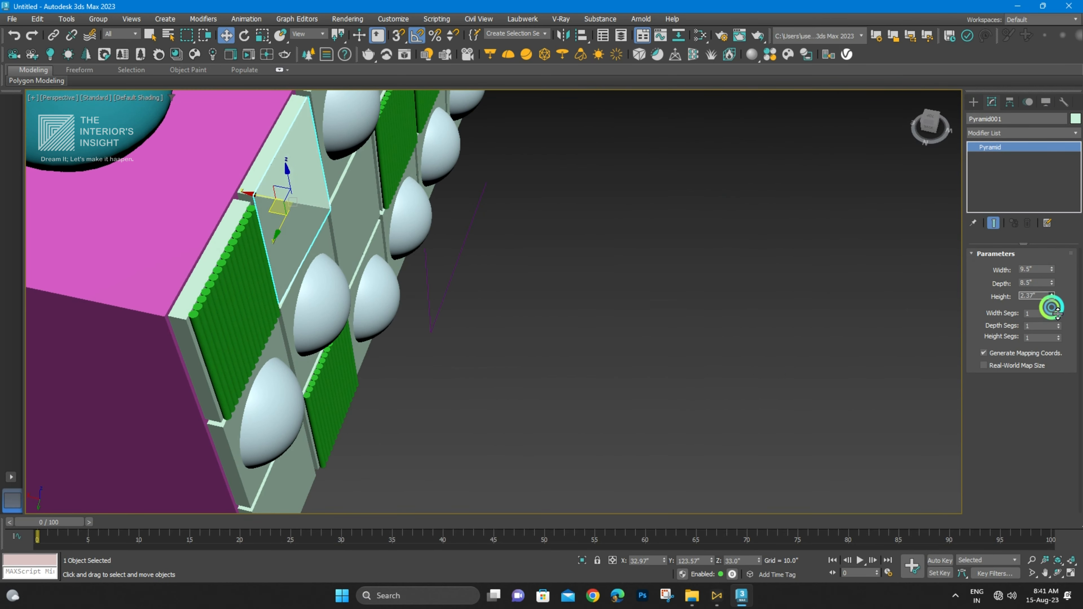
{"action": "left_click_drag", "start_coordinate": [1058, 314], "coordinate": [1054, 323]}
{"action": "scroll", "coordinate": [512, 292], "scroll_direction": "down", "scroll_amount": 3}
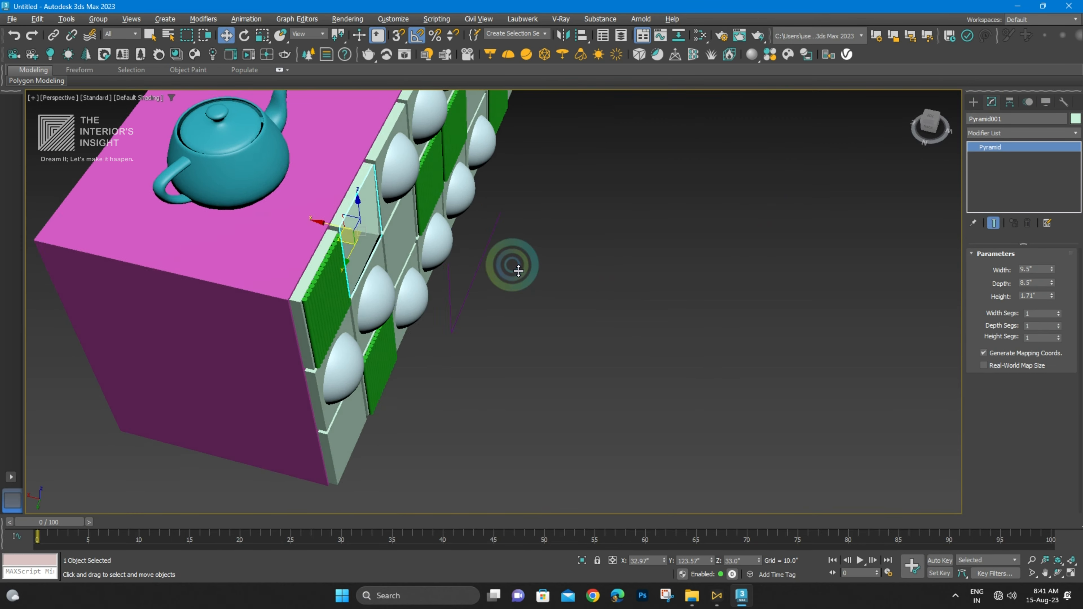
{"action": "middle_click_drag", "start_coordinate": [513, 269], "coordinate": [436, 158], "text": "alt"}
{"action": "left_click", "coordinate": [500, 112]}
- With snapping on, copy the cabinet pyramid onto the empty panel in the top row as one independent copy
{"action": "scroll", "coordinate": [433, 249], "scroll_direction": "up", "scroll_amount": 3}
{"action": "middle_click_drag", "start_coordinate": [435, 252], "coordinate": [420, 266], "text": "alt"}
{"action": "left_click", "coordinate": [420, 266]}
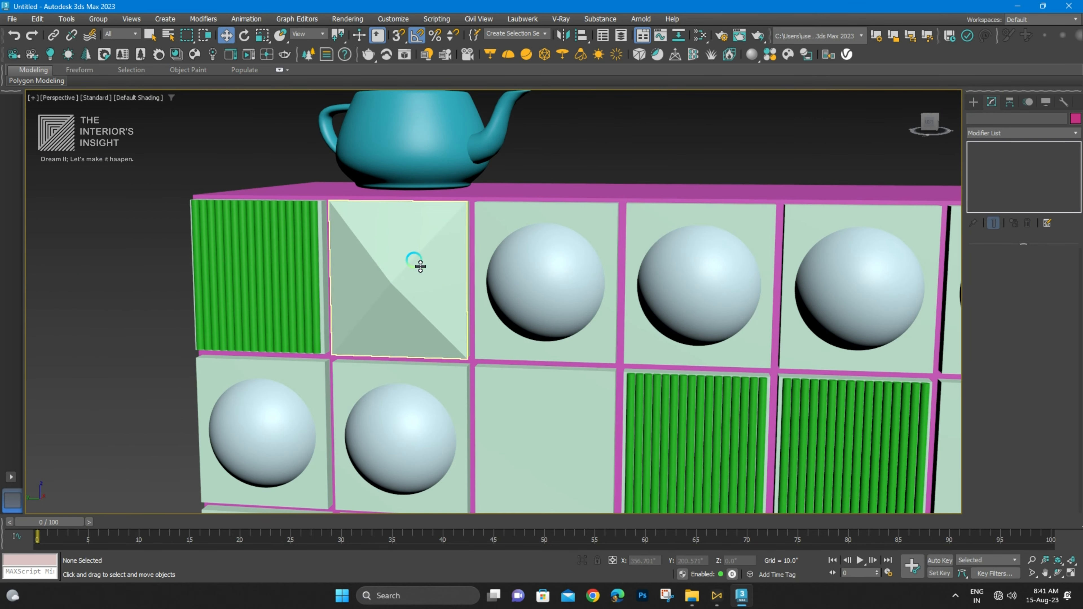
{"action": "scroll", "coordinate": [429, 250], "scroll_direction": "down", "scroll_amount": 8}
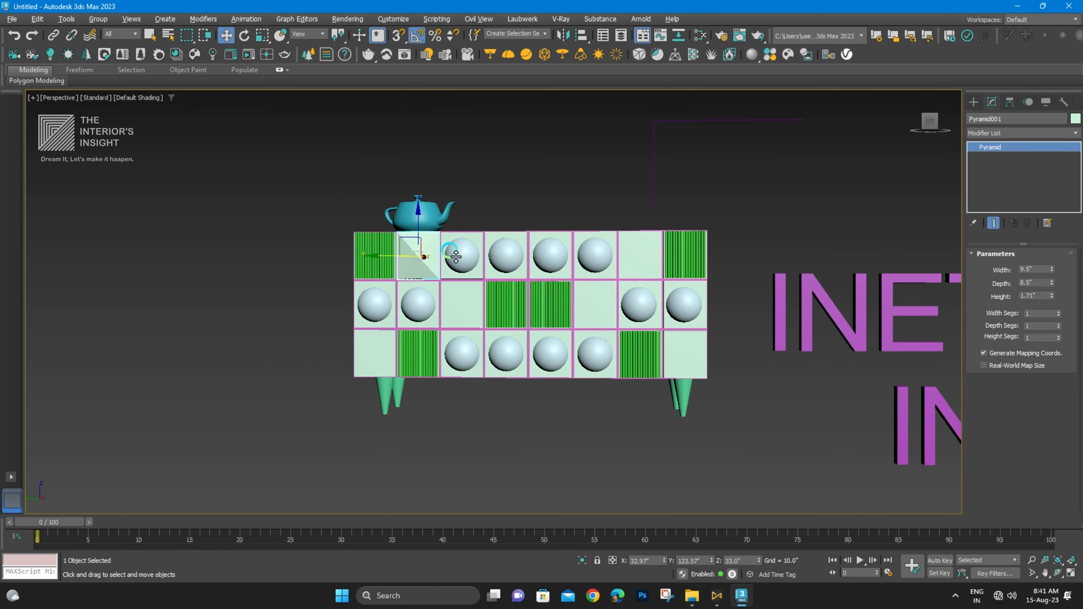
{"action": "mouse_move", "coordinate": [390, 264]}
{"action": "left_mouse_down", "text": "shift"}
{"action": "mouse_move", "coordinate": [640, 264]}
{"action": "mouse_move", "coordinate": [653, 242]}
{"action": "mouse_move", "coordinate": [633, 236]}
{"action": "mouse_move", "coordinate": [486, 302]}
{"action": "left_mouse_up", "text": "shift"}
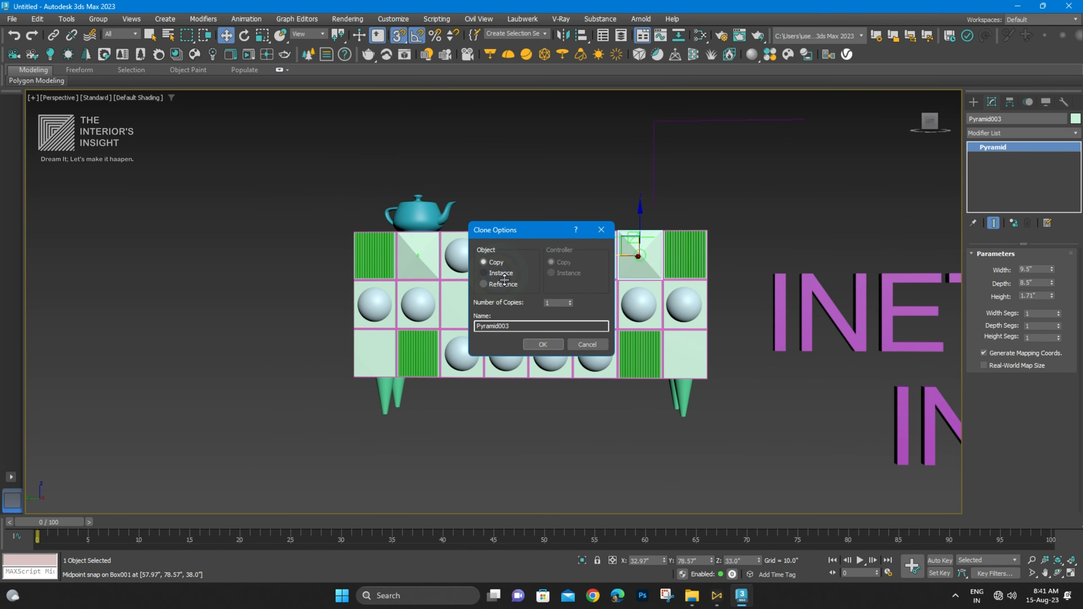
{"action": "left_click", "coordinate": [542, 345]}
{"action": "scroll", "coordinate": [427, 266], "scroll_direction": "up", "scroll_amount": 5}
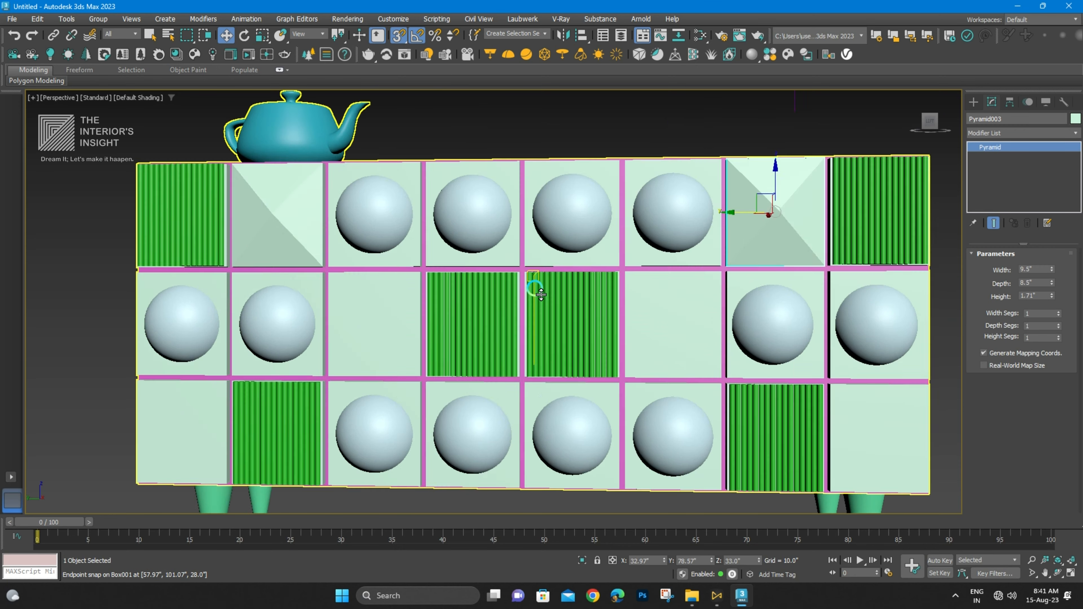
{"action": "scroll", "coordinate": [411, 303], "scroll_direction": "down", "scroll_amount": 5}
{"action": "scroll", "coordinate": [400, 238], "scroll_direction": "up", "scroll_amount": 3}
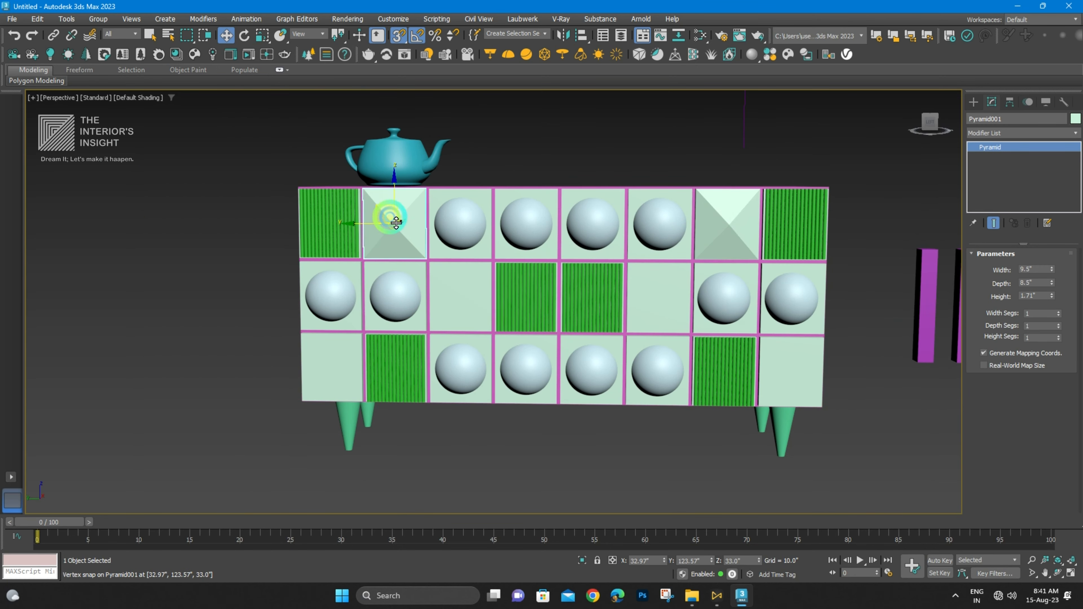
- Copy the pyramid onto the two empty panels in the cabinet's middle row using snapping
{"action": "mouse_move", "coordinate": [382, 212]}
{"action": "left_mouse_down", "text": "shift"}
{"action": "mouse_move", "coordinate": [465, 299]}
{"action": "mouse_move", "coordinate": [442, 308]}
{"action": "mouse_move", "coordinate": [465, 272]}
{"action": "left_mouse_up", "text": "shift"}
{"action": "left_click", "coordinate": [539, 344]}
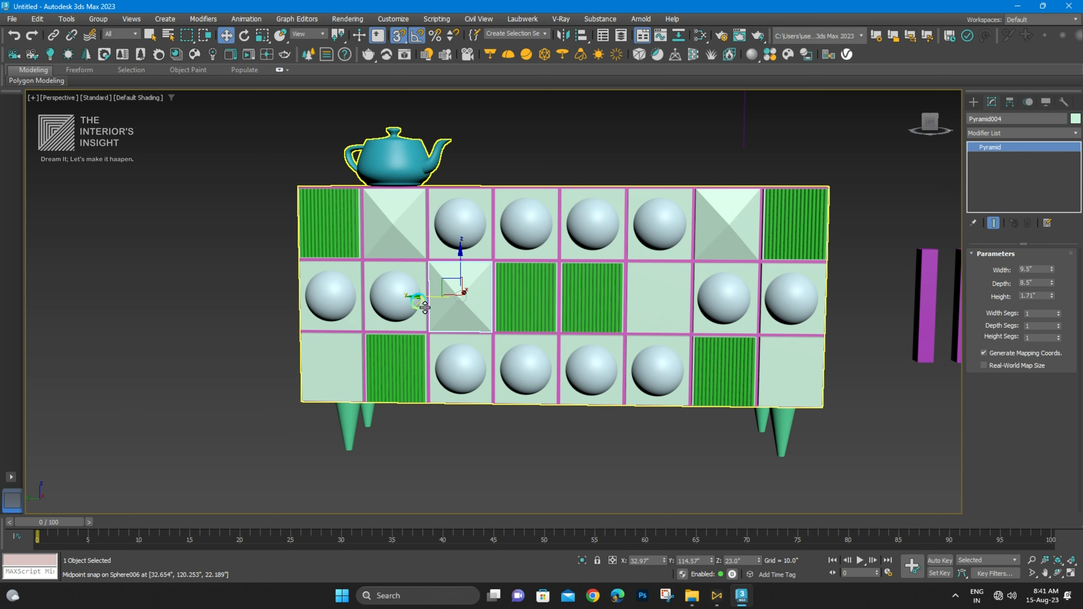
{"action": "mouse_move", "coordinate": [426, 307]}
{"action": "left_mouse_down", "text": "shift"}
{"action": "mouse_move", "coordinate": [651, 284]}
{"action": "mouse_move", "coordinate": [528, 367]}
{"action": "mouse_move", "coordinate": [254, 378]}
{"action": "mouse_move", "coordinate": [279, 403]}
{"action": "mouse_move", "coordinate": [308, 373]}
{"action": "left_mouse_up", "text": "shift"}
{"action": "left_click", "coordinate": [550, 341]}
- Place pyramid copies on the two empty corner panels of the cabinet's bottom row using snapping
{"action": "left_click", "coordinate": [543, 345]}
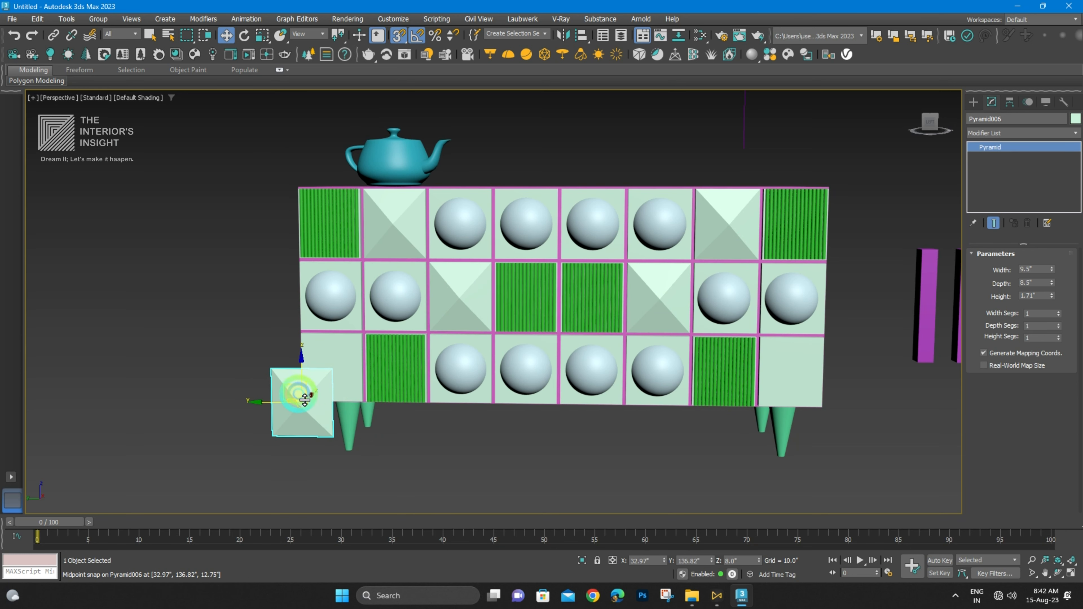
{"action": "mouse_move", "coordinate": [284, 411]}
{"action": "left_mouse_down"}
{"action": "mouse_move", "coordinate": [335, 349]}
{"action": "mouse_move", "coordinate": [309, 366]}
{"action": "mouse_move", "coordinate": [779, 363]}
{"action": "mouse_move", "coordinate": [780, 329]}
{"action": "mouse_move", "coordinate": [802, 345]}
{"action": "left_mouse_up"}
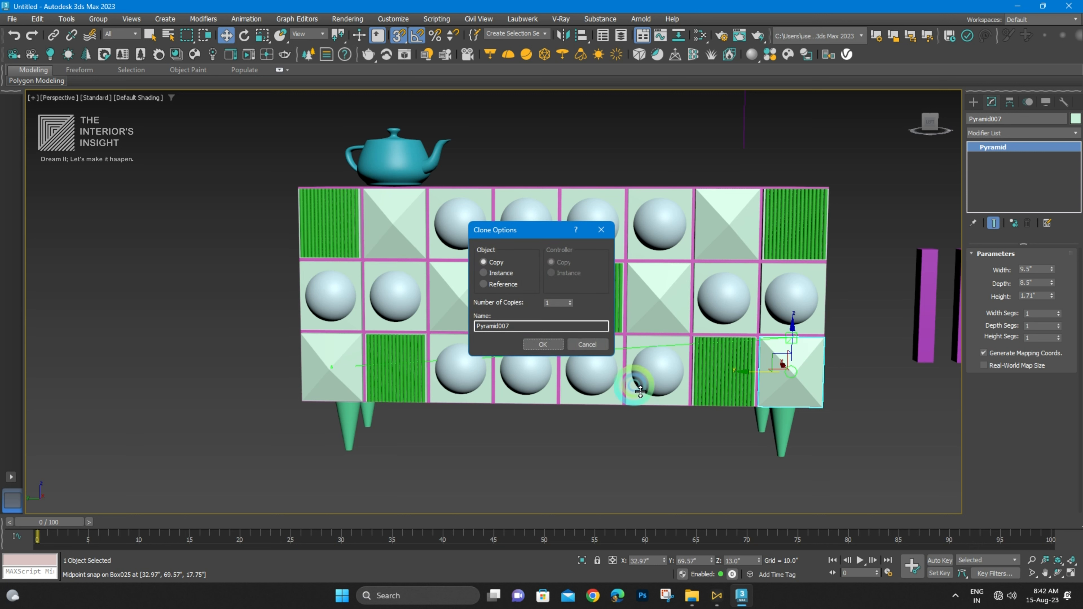
{"action": "left_click", "coordinate": [550, 346]}
- Check the active snap types in the grid and snap settings and turn off snapping
{"action": "right_click", "coordinate": [399, 35]}
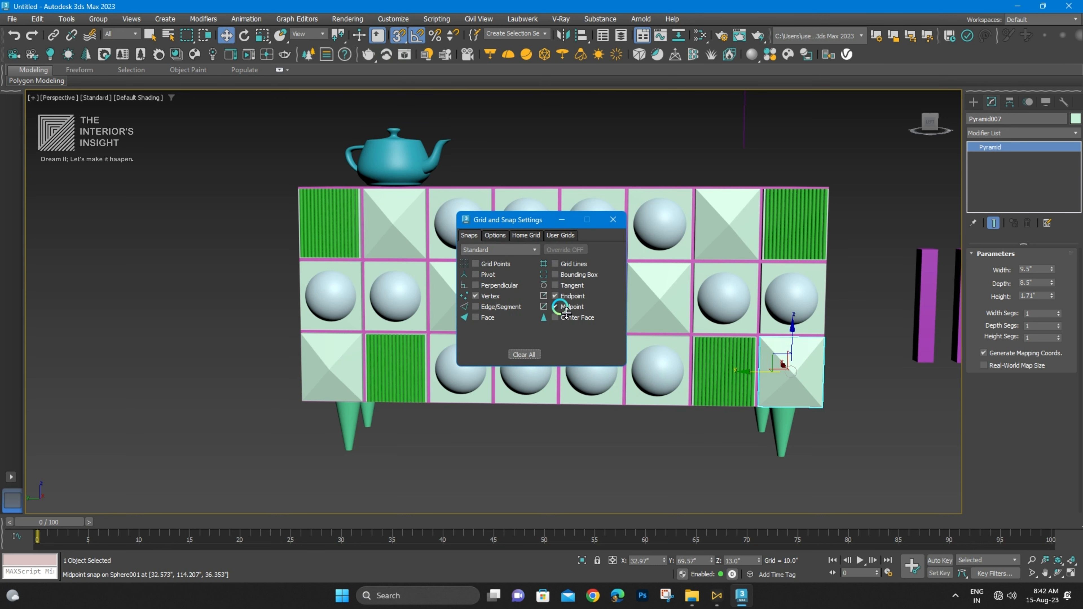
{"action": "left_click", "coordinate": [614, 221]}
{"action": "scroll", "coordinate": [823, 369], "scroll_direction": "up", "scroll_amount": 3}
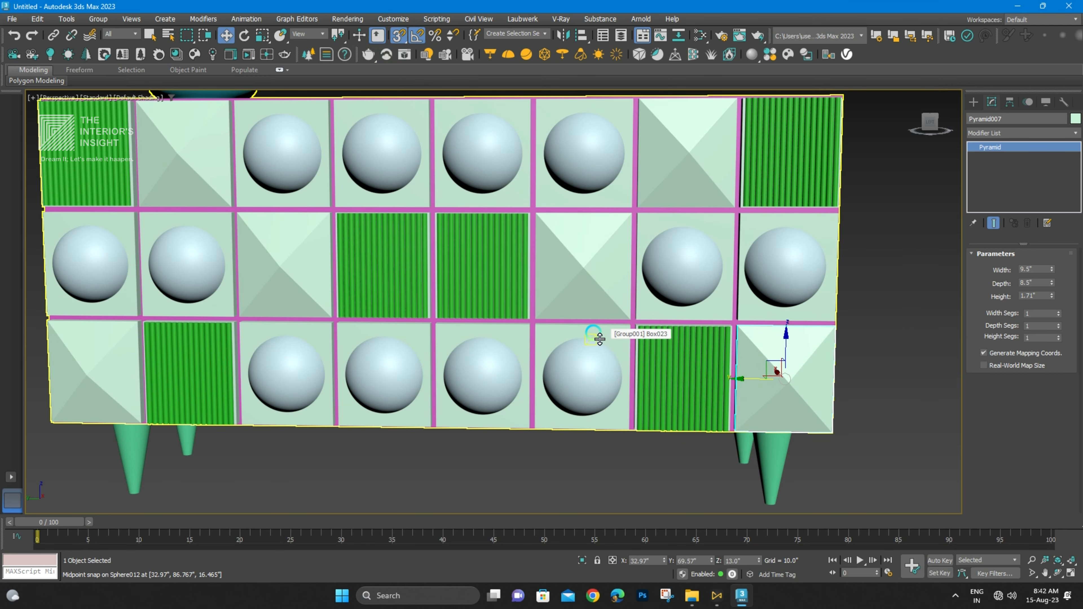
{"action": "scroll", "coordinate": [542, 338], "scroll_direction": "down", "scroll_amount": 5}
{"action": "key", "text": "s"}
{"action": "scroll", "coordinate": [551, 310], "scroll_direction": "up", "scroll_amount": 4}
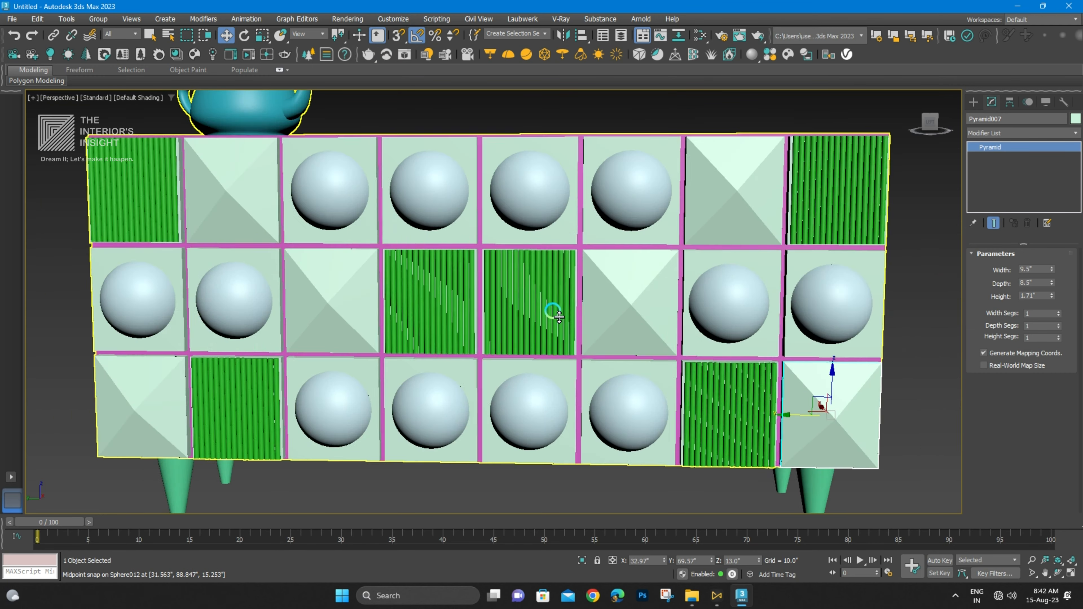
- Examine the finished cabinet front with its pyramids, spheres and fluted panels from several angles and distances
{"action": "middle_click_drag", "start_coordinate": [551, 311], "coordinate": [562, 274], "text": "alt"}
{"action": "scroll", "coordinate": [645, 276], "scroll_direction": "down", "scroll_amount": 4}
{"action": "scroll", "coordinate": [416, 354], "scroll_direction": "up", "scroll_amount": 4}
{"action": "scroll", "coordinate": [415, 354], "scroll_direction": "down", "scroll_amount": 4}
{"action": "scroll", "coordinate": [476, 273], "scroll_direction": "up", "scroll_amount": 4}
{"action": "scroll", "coordinate": [476, 274], "scroll_direction": "down", "scroll_amount": 3}
{"action": "middle_click_drag", "start_coordinate": [477, 274], "coordinate": [518, 298], "text": "alt"}
{"action": "middle_click_drag", "start_coordinate": [515, 242], "coordinate": [504, 324], "text": "alt"}
{"action": "scroll", "coordinate": [447, 240], "scroll_direction": "up", "scroll_amount": 4}
{"action": "scroll", "coordinate": [562, 255], "scroll_direction": "down", "scroll_amount": 4}
{"action": "middle_click_drag", "start_coordinate": [700, 315], "coordinate": [601, 312]}
{"action": "scroll", "coordinate": [596, 307], "scroll_direction": "down", "scroll_amount": 2}
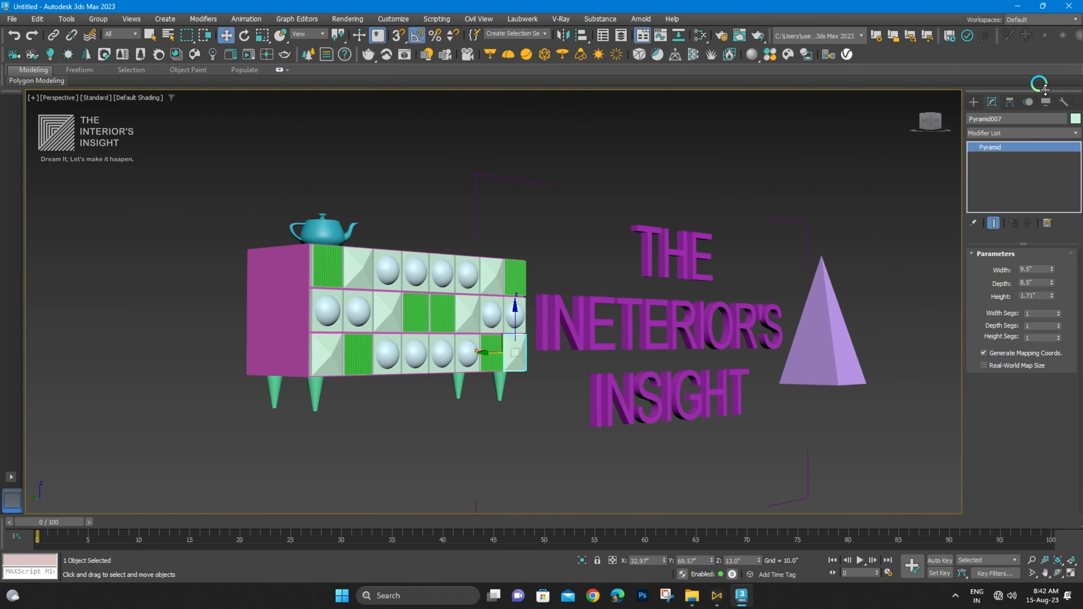
- Draw a ground plane about 316" long and 250" wide beneath the cabinet, lettering and large pyramid
{"action": "left_click", "coordinate": [973, 104]}
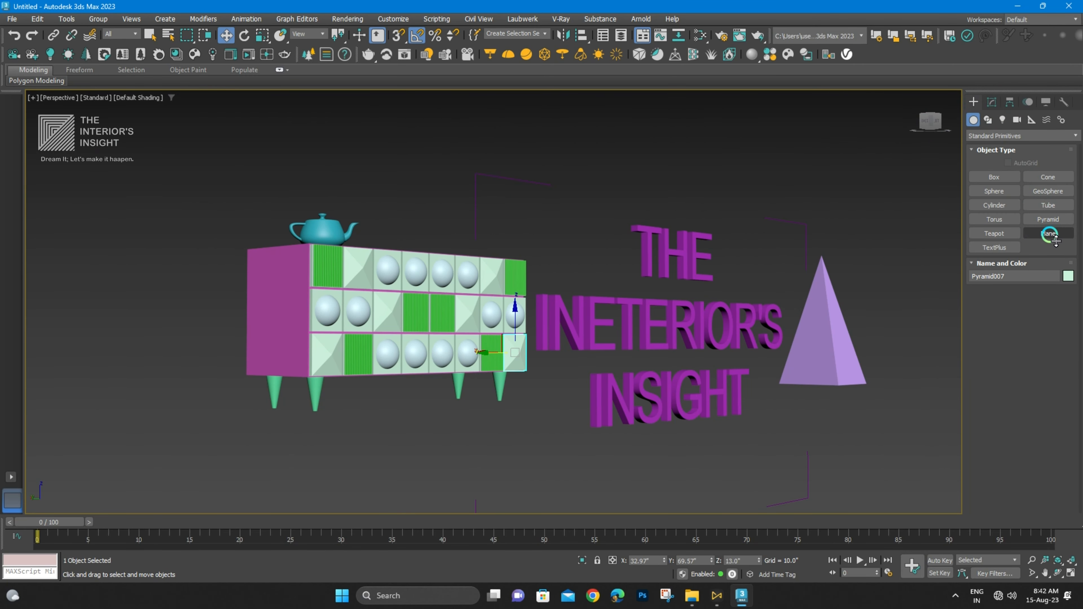
{"action": "left_click", "coordinate": [1050, 235]}
{"action": "scroll", "coordinate": [380, 367], "scroll_direction": "down", "scroll_amount": 3}
{"action": "middle_click_drag", "start_coordinate": [380, 368], "coordinate": [341, 397], "text": "alt"}
{"action": "scroll", "coordinate": [356, 337], "scroll_direction": "down", "scroll_amount": 3}
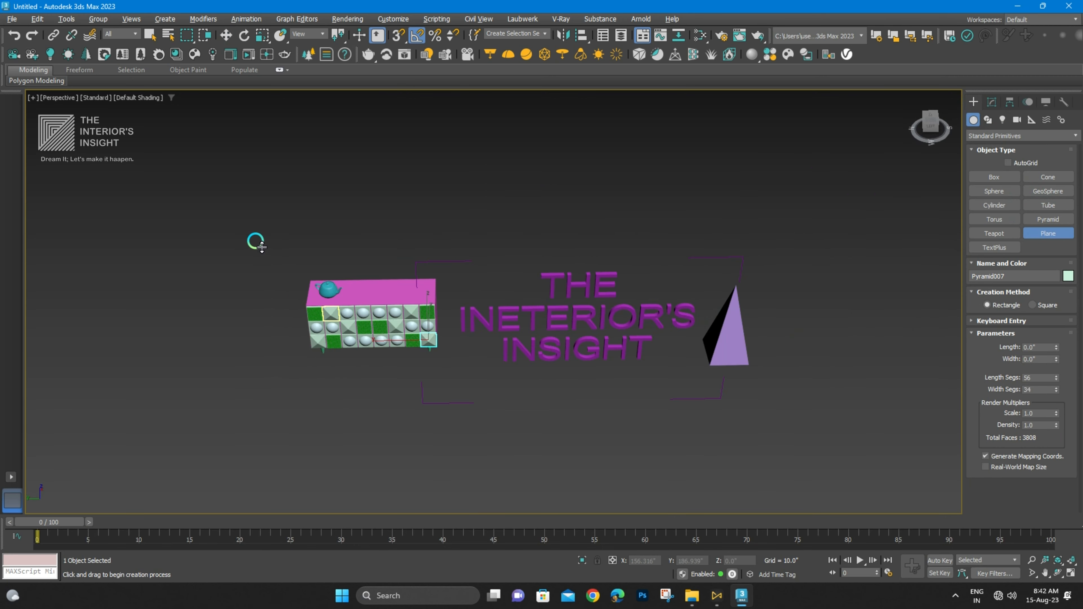
{"action": "left_click_drag", "start_coordinate": [256, 242], "coordinate": [830, 512]}
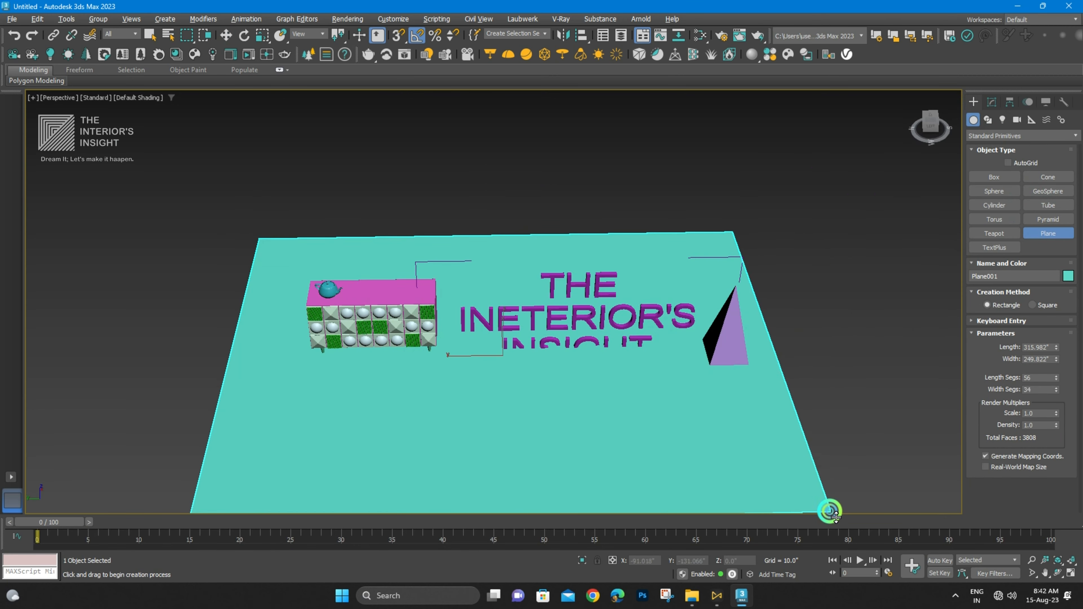
- Finish creating planes and raise the lettering along the Z axis until it clears the ground plane
{"action": "right_click", "coordinate": [648, 354]}
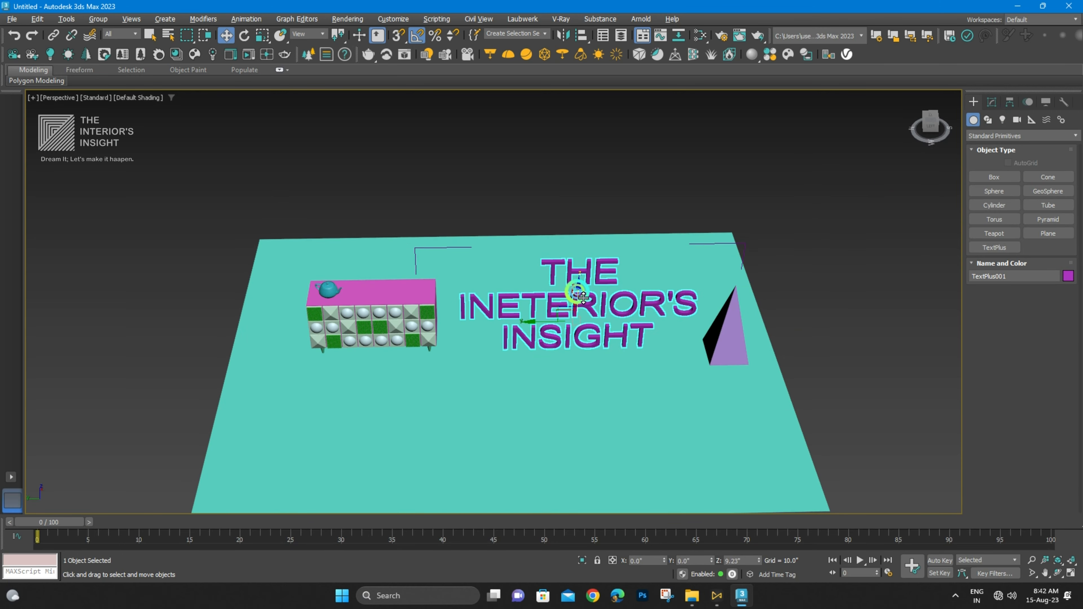
{"action": "middle_click_drag", "start_coordinate": [583, 297], "coordinate": [465, 275], "text": "alt"}
{"action": "scroll", "coordinate": [452, 282], "scroll_direction": "up", "scroll_amount": 4}
{"action": "middle_click_drag", "start_coordinate": [420, 316], "coordinate": [510, 317], "text": "alt"}
{"action": "scroll", "coordinate": [508, 287], "scroll_direction": "down", "scroll_amount": 5}
{"action": "scroll", "coordinate": [516, 326], "scroll_direction": "up", "scroll_amount": 5}
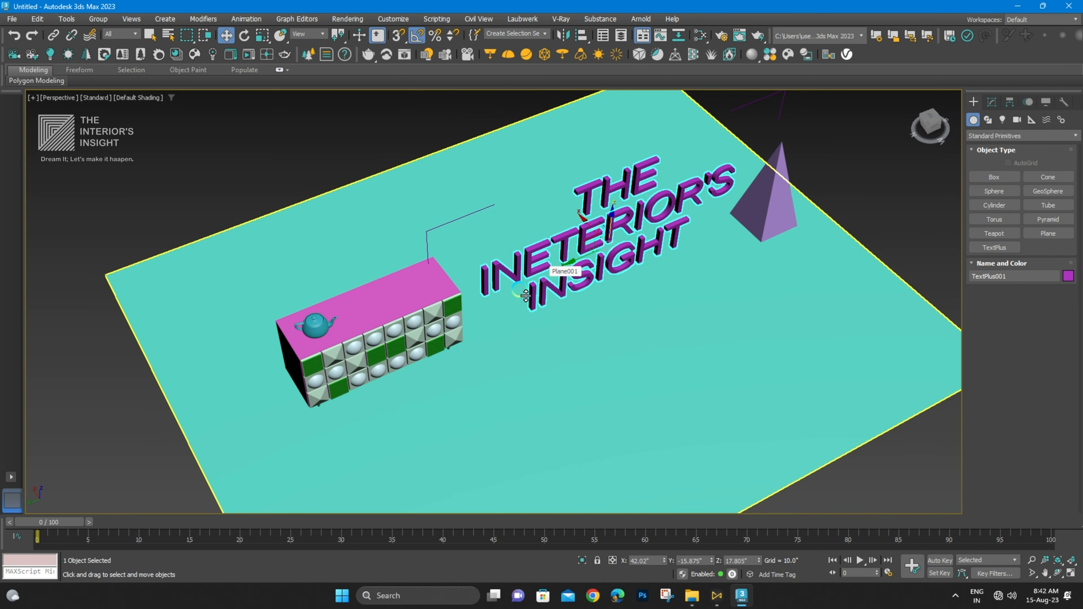
{"action": "middle_click_drag", "start_coordinate": [607, 307], "coordinate": [537, 316]}
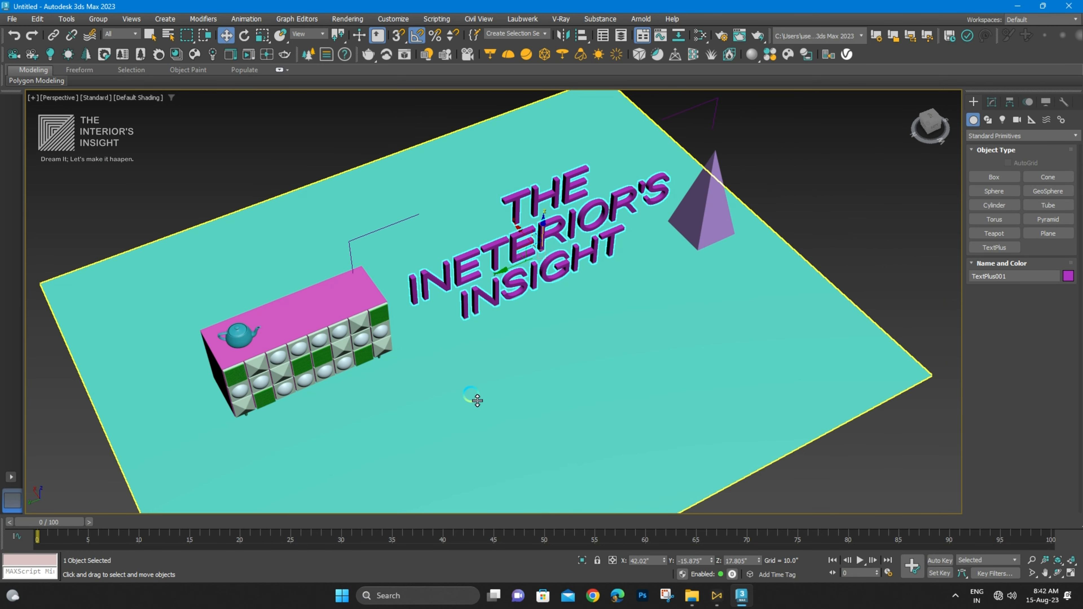
- Examine the cabinet, raised lettering and pyramid against the ground plane from near and far and clear the selection
{"action": "scroll", "coordinate": [477, 400], "scroll_direction": "up", "scroll_amount": 4}
{"action": "middle_click_drag", "start_coordinate": [477, 399], "coordinate": [500, 300], "text": "alt"}
{"action": "scroll", "coordinate": [360, 288], "scroll_direction": "up", "scroll_amount": 4}
{"action": "scroll", "coordinate": [509, 268], "scroll_direction": "down", "scroll_amount": 10}
{"action": "scroll", "coordinate": [525, 268], "scroll_direction": "up", "scroll_amount": 4}
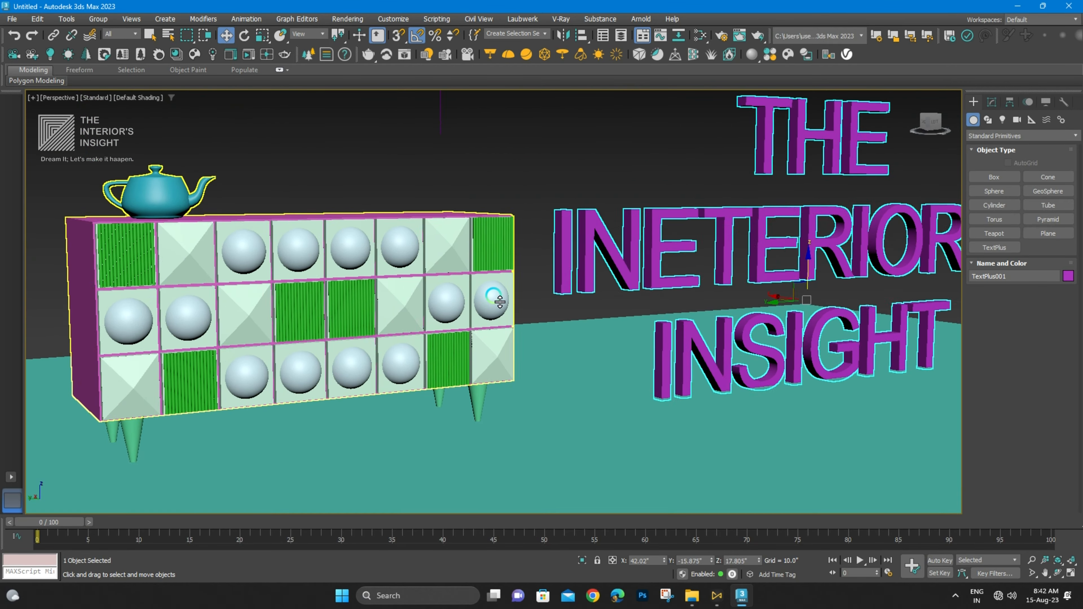
{"action": "scroll", "coordinate": [502, 299], "scroll_direction": "down", "scroll_amount": 3}
{"action": "middle_click_drag", "start_coordinate": [597, 275], "coordinate": [553, 248]}
{"action": "scroll", "coordinate": [559, 334], "scroll_direction": "up", "scroll_amount": 3}
{"action": "scroll", "coordinate": [497, 285], "scroll_direction": "down", "scroll_amount": 2}
{"action": "scroll", "coordinate": [497, 285], "scroll_direction": "up", "scroll_amount": 3}
{"action": "left_click", "coordinate": [489, 201]}
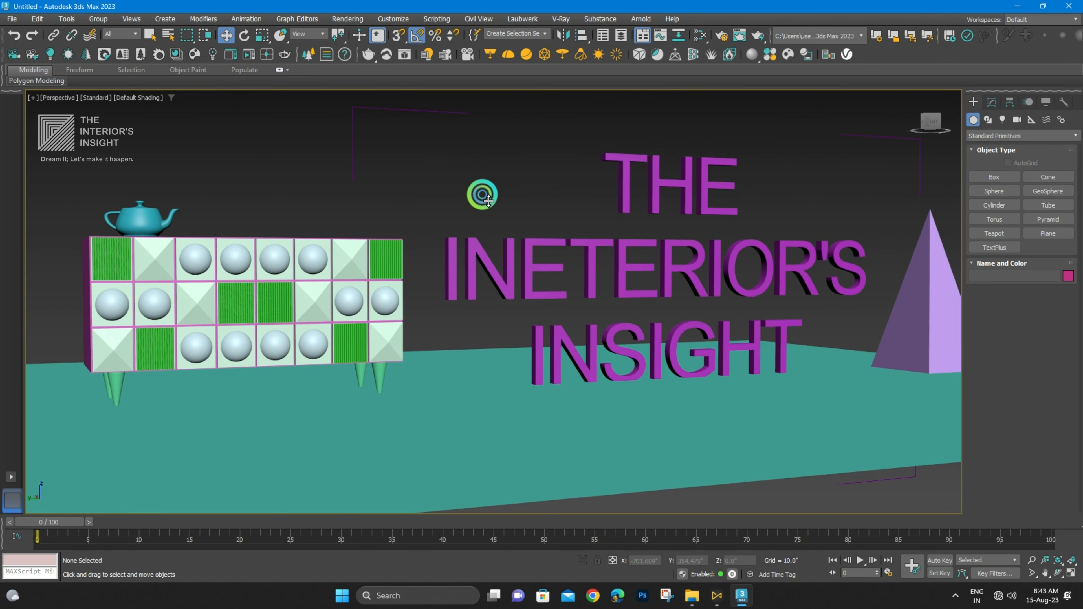
- Select the lettering, view its text parameters and deselect it
{"action": "left_click_drag", "start_coordinate": [333, 111], "coordinate": [546, 105]}
{"action": "left_click", "coordinate": [992, 103]}
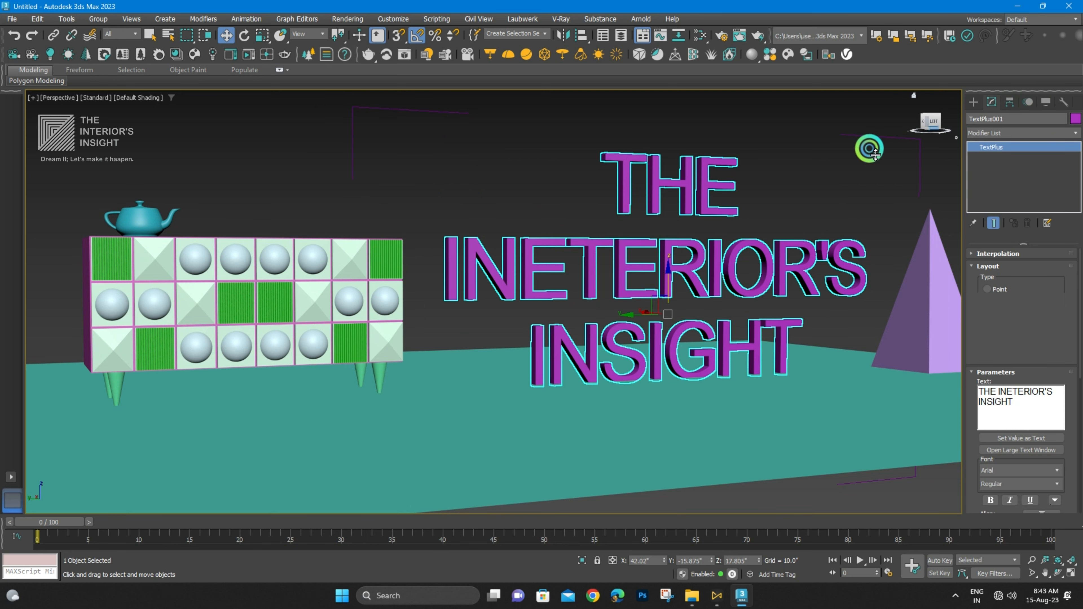
{"action": "left_click", "coordinate": [474, 181]}
- Enlarge the ground plane to a length of about 802.6" and a width of about 1164.2"
{"action": "scroll", "coordinate": [515, 219], "scroll_direction": "down", "scroll_amount": 4}
{"action": "scroll", "coordinate": [510, 256], "scroll_direction": "up", "scroll_amount": 1}
{"action": "middle_click_drag", "start_coordinate": [518, 224], "coordinate": [517, 265]}
{"action": "left_click", "coordinate": [544, 406]}
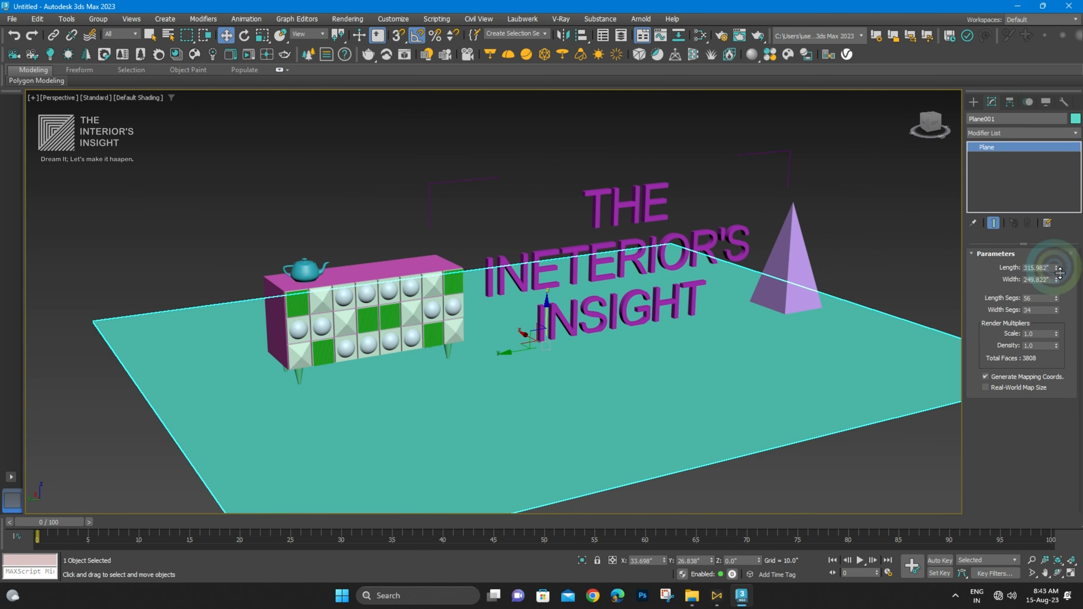
{"action": "left_click_drag", "start_coordinate": [1059, 268], "coordinate": [1056, 208]}
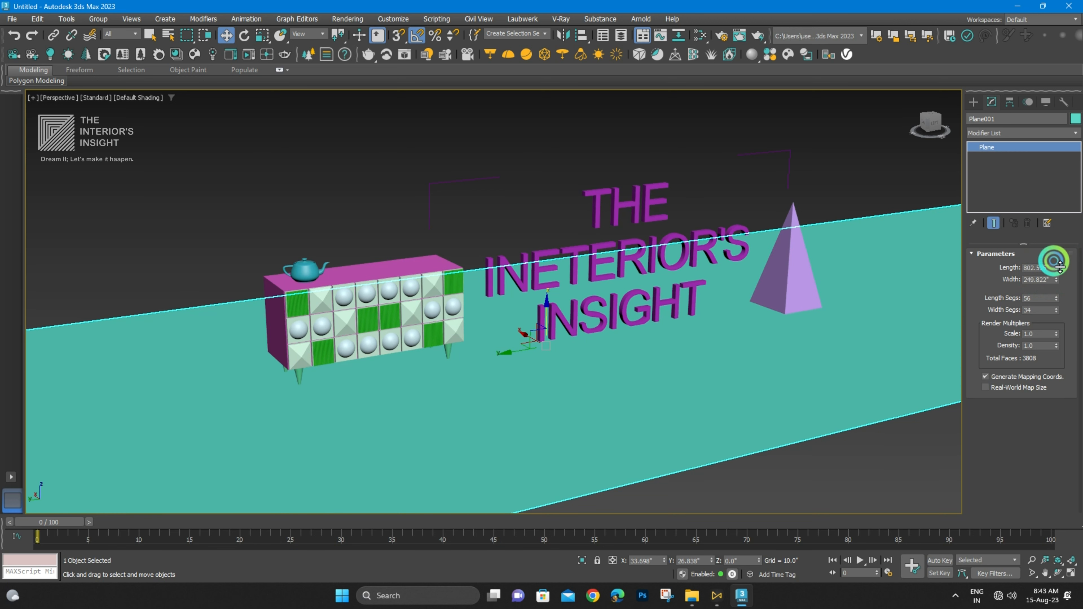
{"action": "left_click_drag", "start_coordinate": [1056, 280], "coordinate": [1056, 267]}
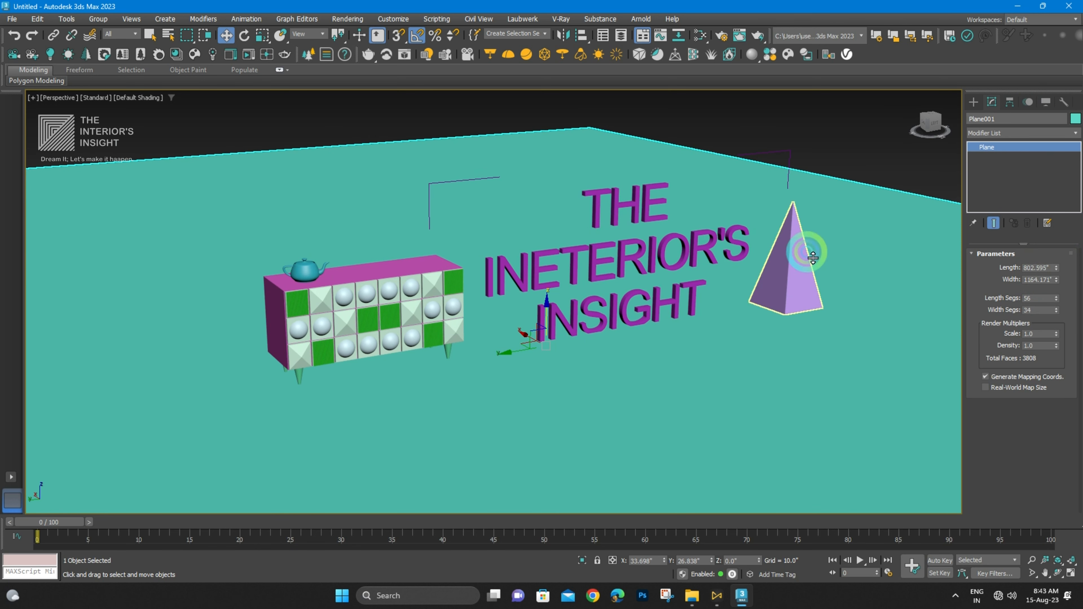
{"action": "left_click", "coordinate": [1052, 256]}
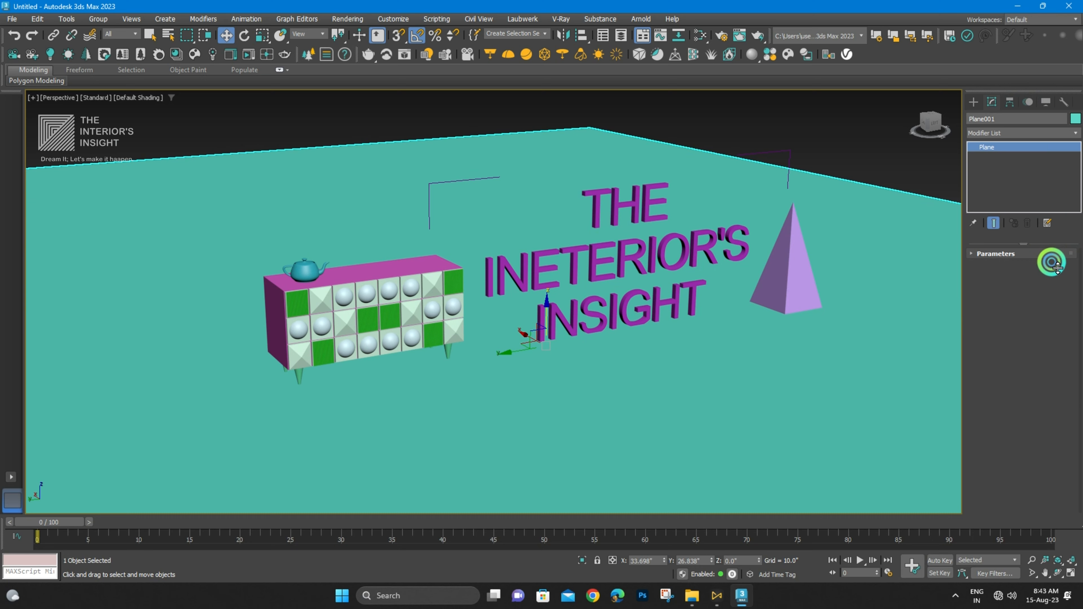
{"action": "left_click", "coordinate": [1018, 256]}
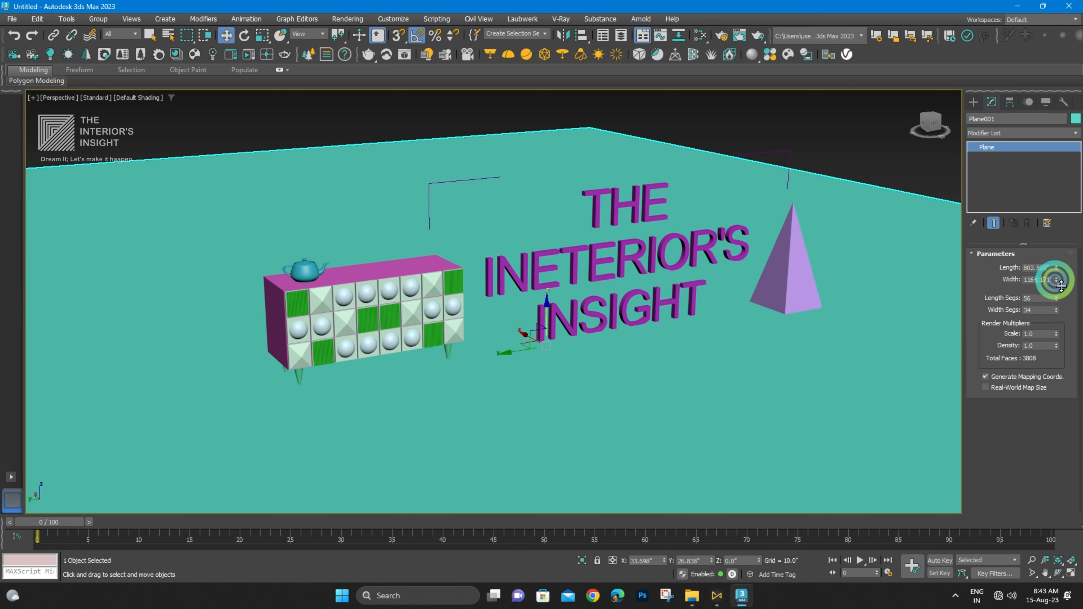
- Examine the whole scene on the enlarged ground plane from far and near and clear the selection
{"action": "scroll", "coordinate": [614, 350], "scroll_direction": "down", "scroll_amount": 6}
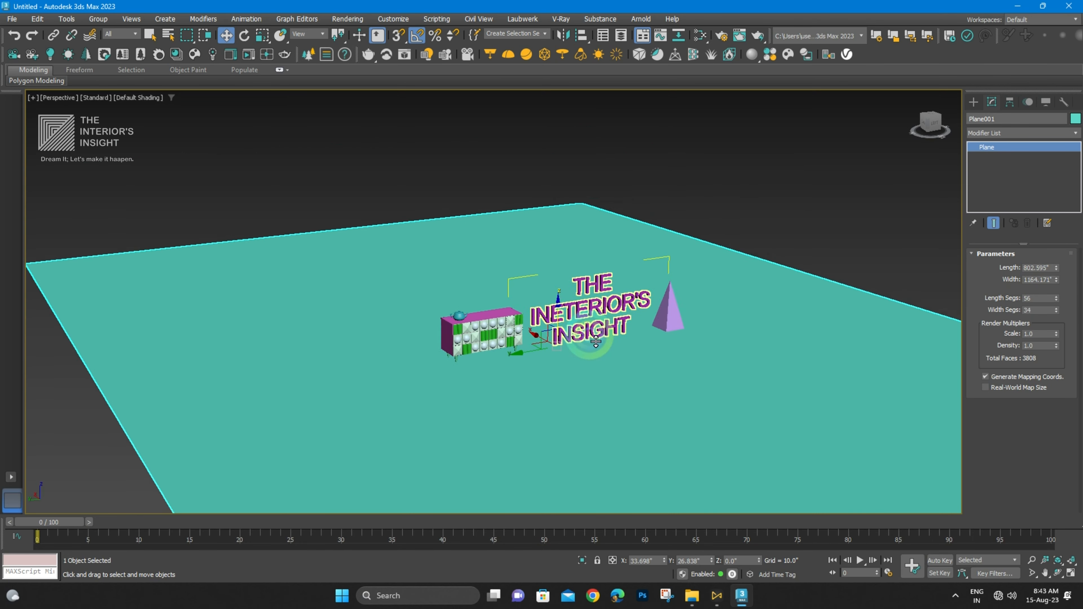
{"action": "scroll", "coordinate": [526, 357], "scroll_direction": "up", "scroll_amount": 8}
{"action": "mouse_move", "coordinate": [521, 362]}
{"action": "middle_mouse_down", "text": "alt"}
{"action": "mouse_move", "coordinate": [461, 327]}
{"action": "mouse_move", "coordinate": [532, 349]}
{"action": "middle_mouse_up", "text": "alt"}
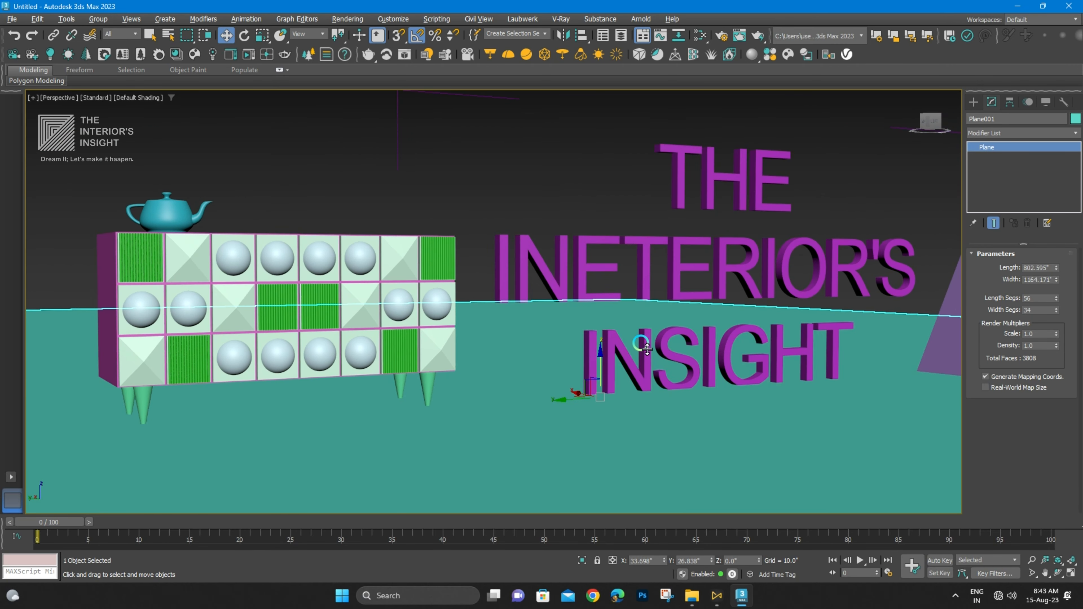
{"action": "scroll", "coordinate": [613, 348], "scroll_direction": "up", "scroll_amount": 1}
{"action": "scroll", "coordinate": [592, 355], "scroll_direction": "down", "scroll_amount": 3}
{"action": "middle_click_drag", "start_coordinate": [676, 336], "coordinate": [649, 337]}
{"action": "scroll", "coordinate": [467, 354], "scroll_direction": "up", "scroll_amount": 2}
{"action": "middle_click_drag", "start_coordinate": [542, 343], "coordinate": [572, 340]}
{"action": "left_click", "coordinate": [218, 168]}
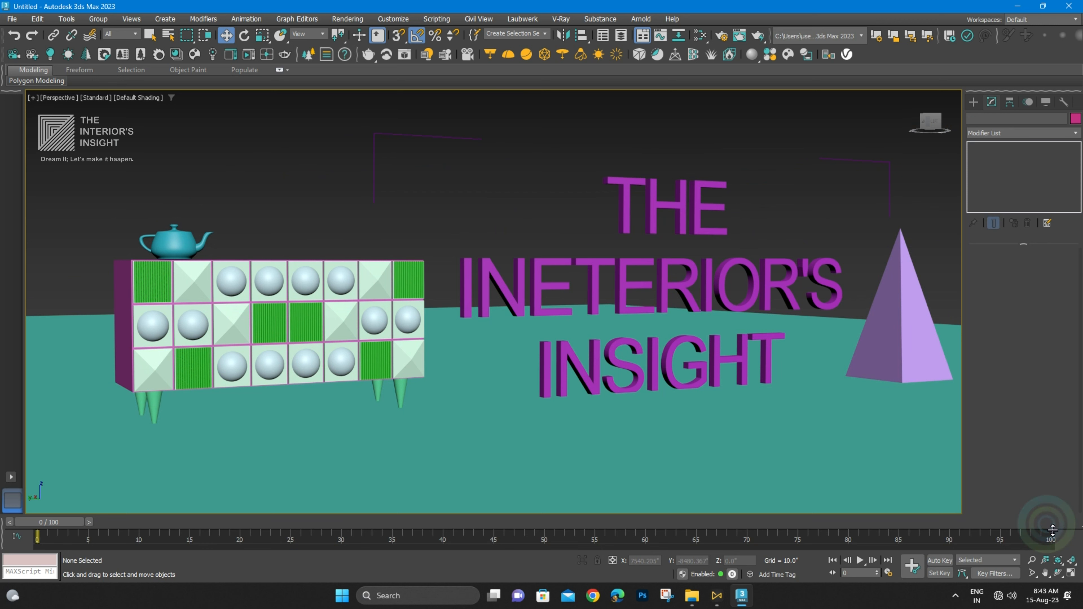